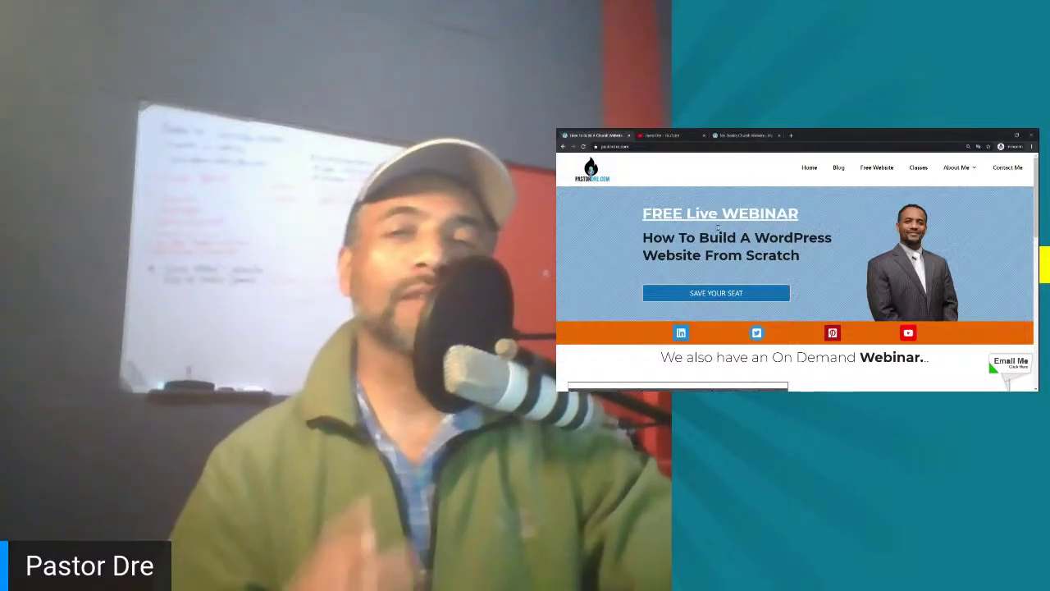
Step: Switch to the sample church website and look over its home page
click(737, 137)
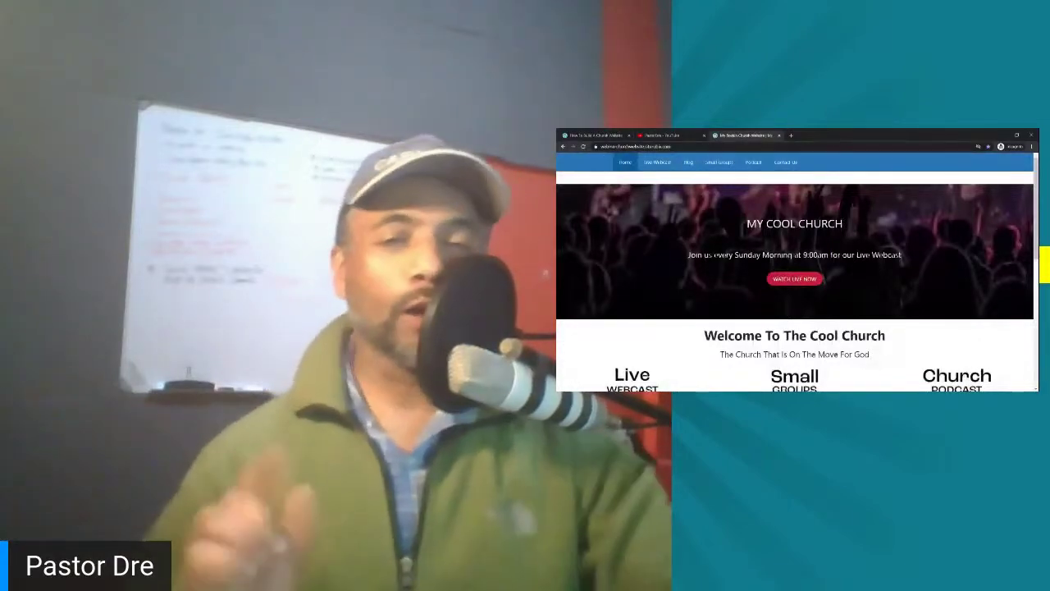
scroll(788, 300, down, 4)
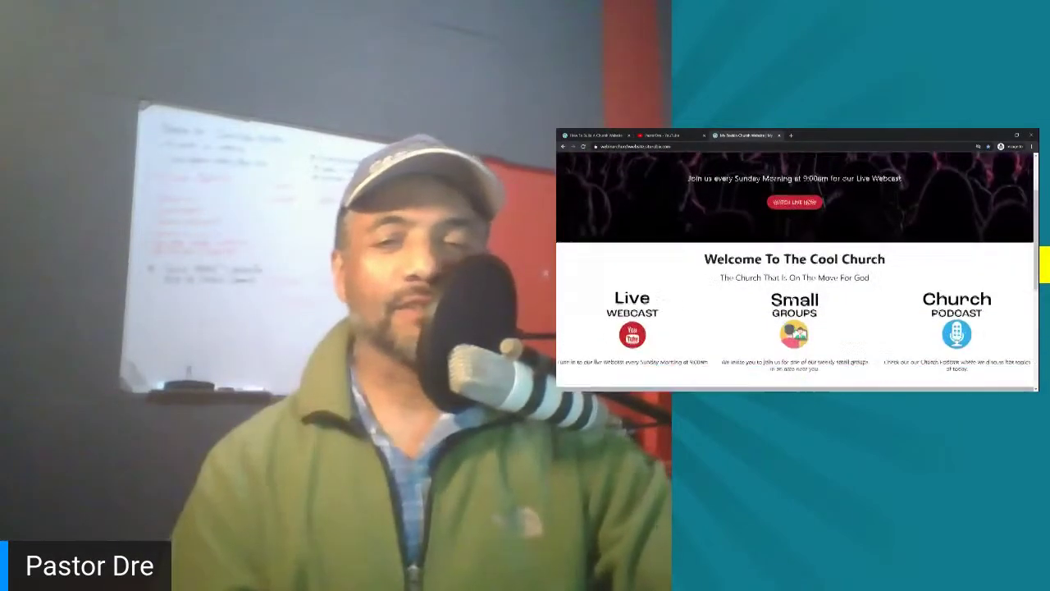
scroll(790, 298, down, 2)
scroll(792, 294, up, 6)
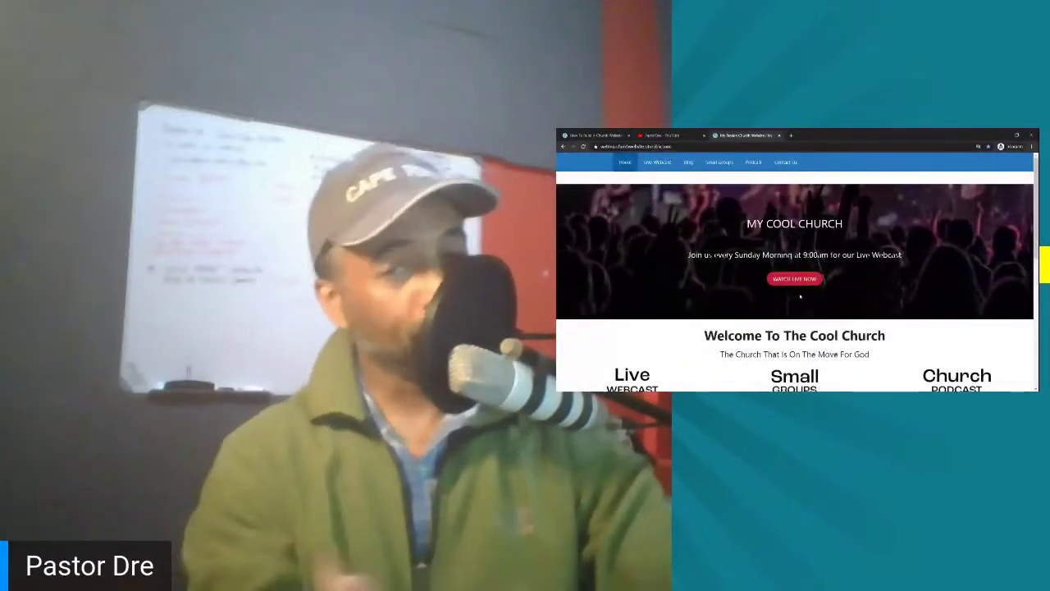
Step: Browse the sample church site's Blog, Small Groups, Podcast and Contact Us pages
click(657, 162)
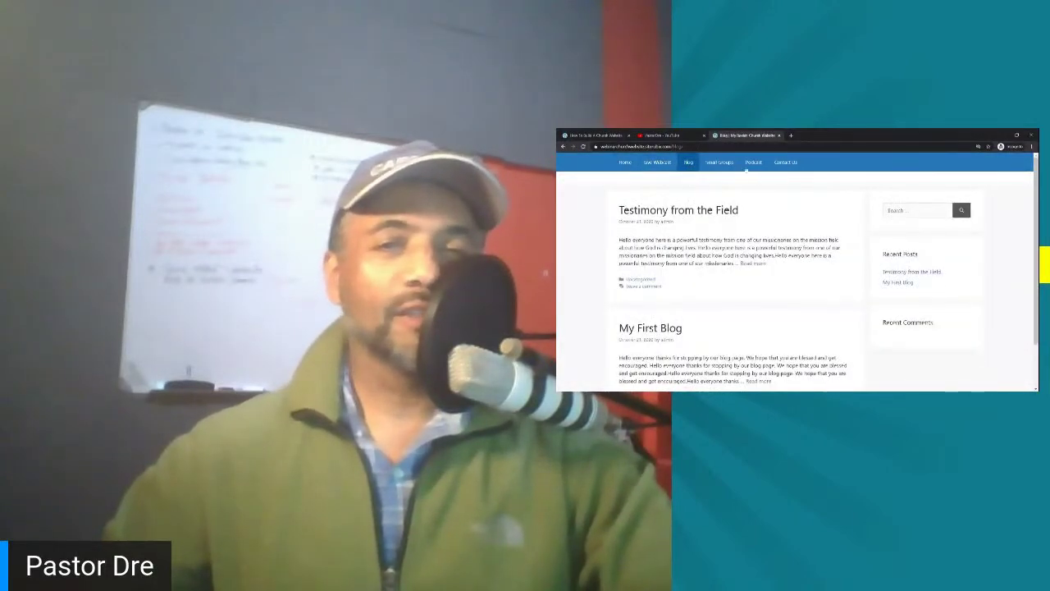
click(719, 162)
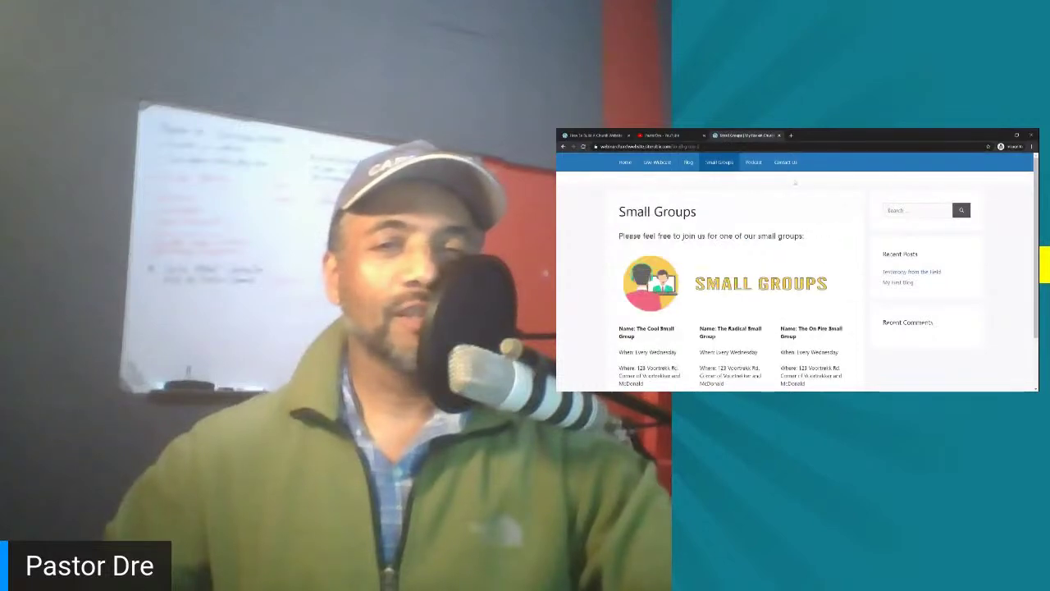
click(753, 162)
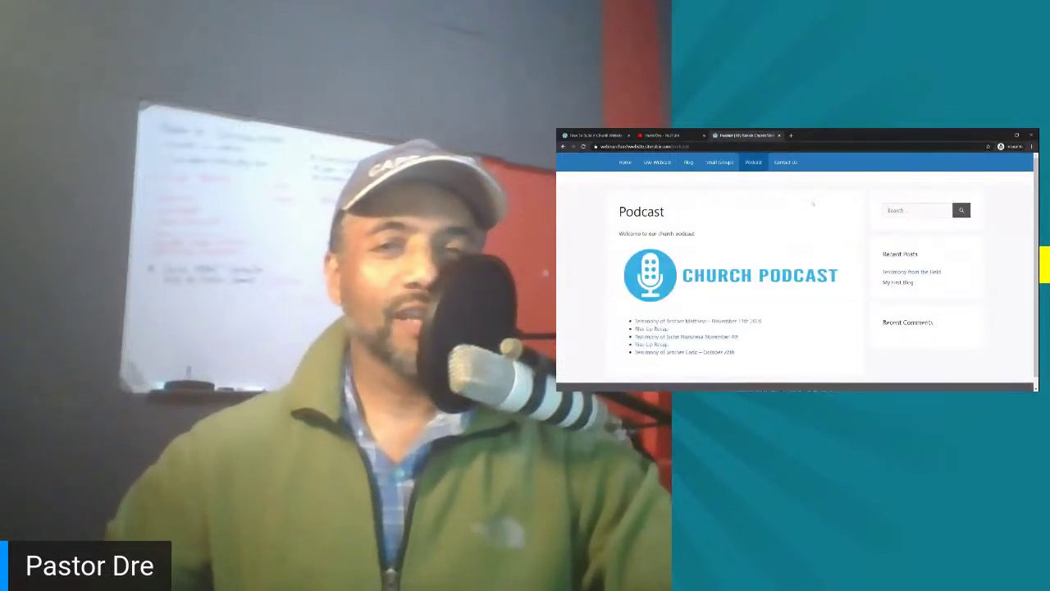
click(788, 163)
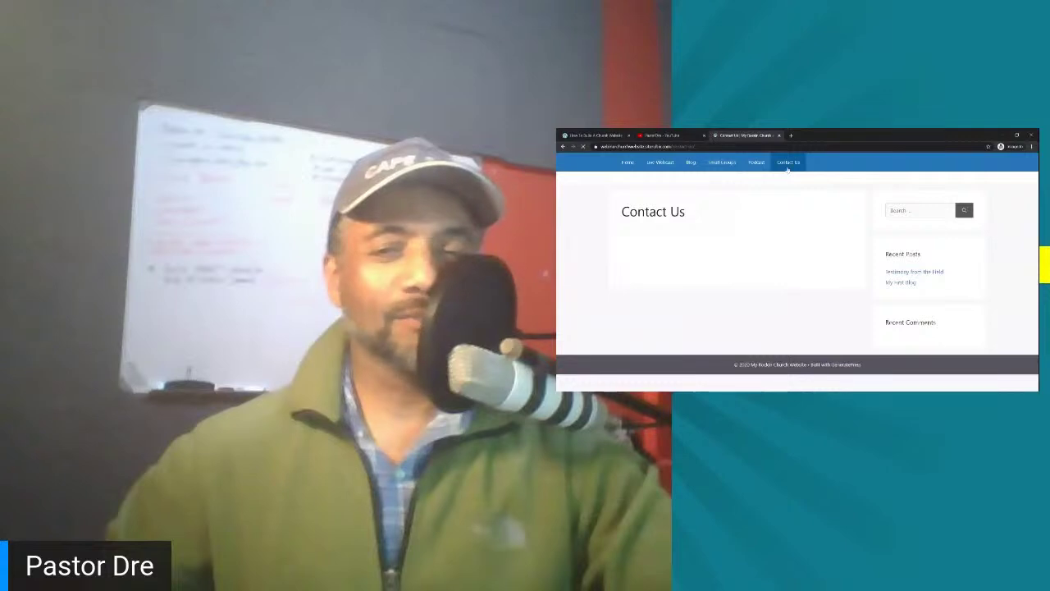
Step: Play the video on the sample site's Live Webcast page and return to the home page
click(665, 163)
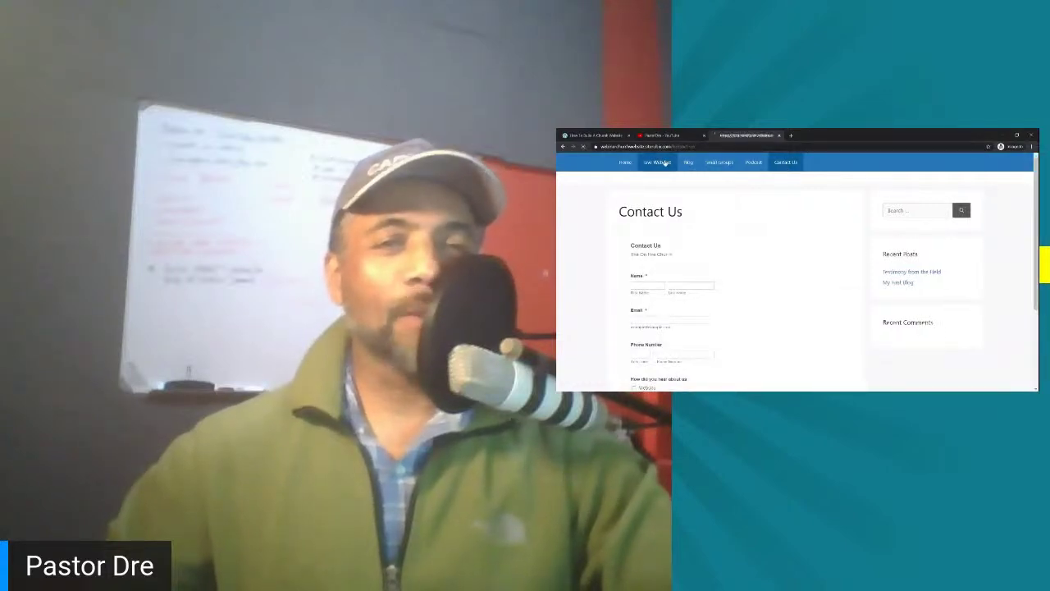
scroll(796, 271, down, 2)
click(790, 292)
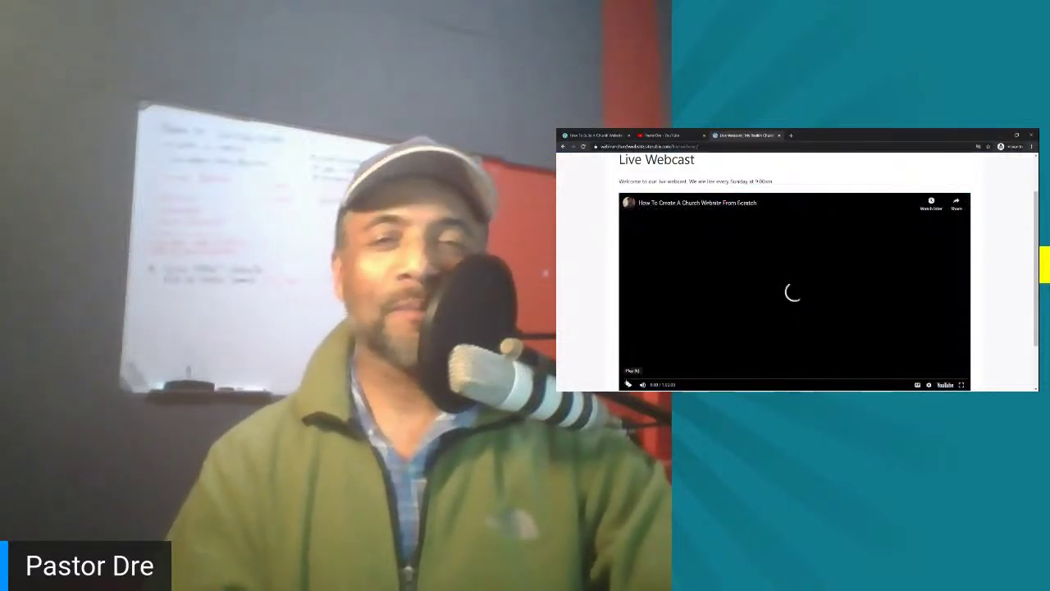
scroll(636, 219, up, 2)
click(630, 163)
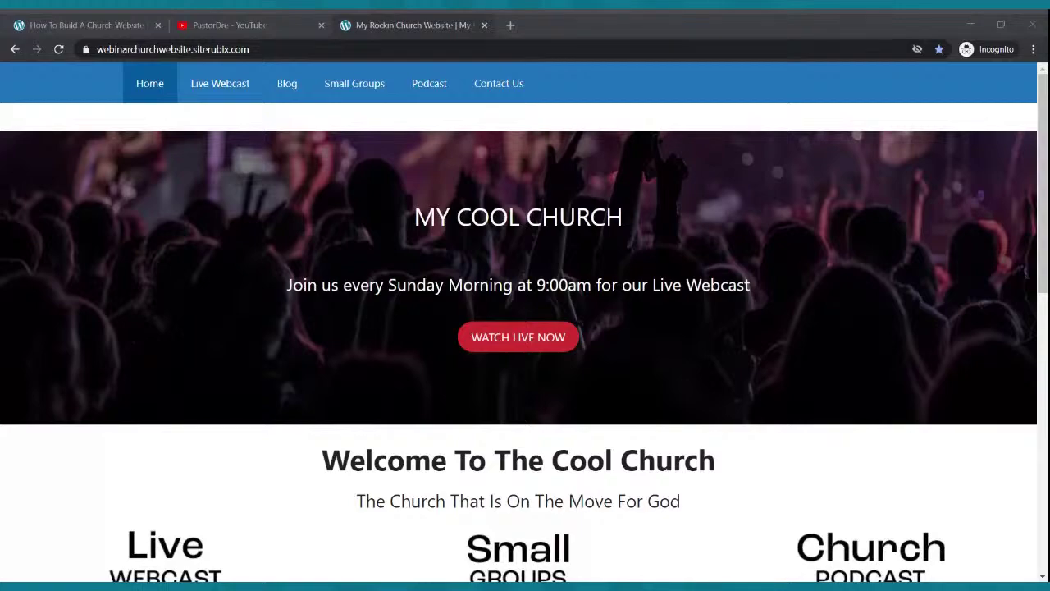
Step: Examine the sample home page's feature sections, welcome message and embedded video
click(274, 368)
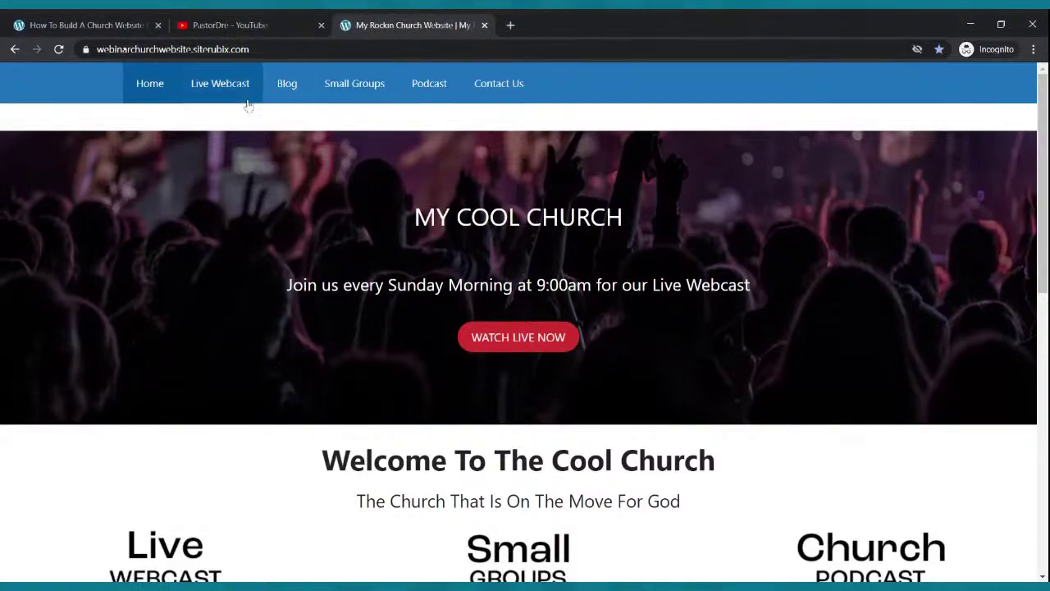
scroll(474, 270, down, 4)
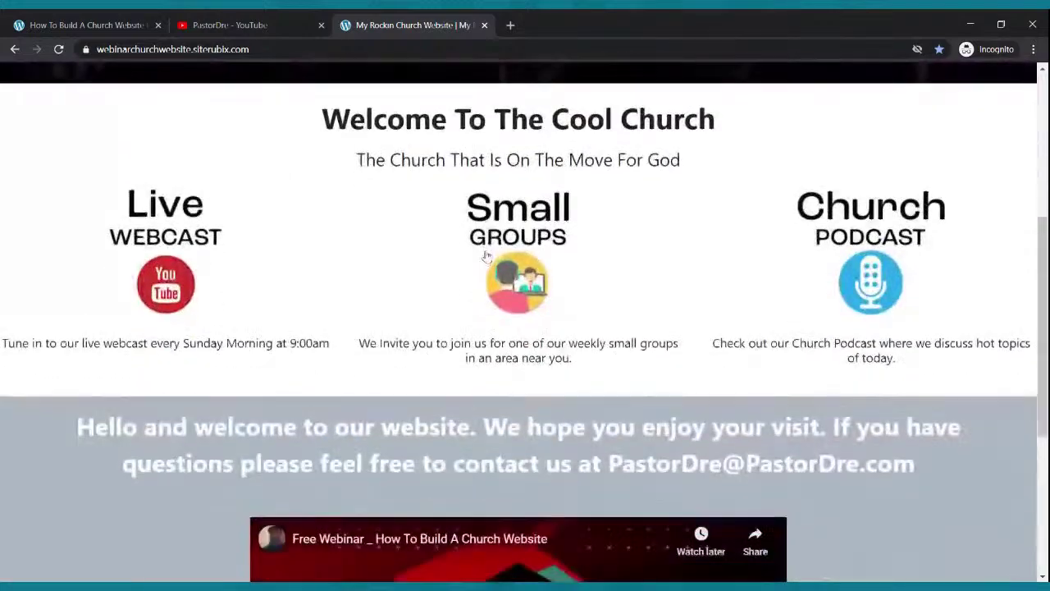
scroll(487, 255, down, 4)
scroll(489, 256, up, 8)
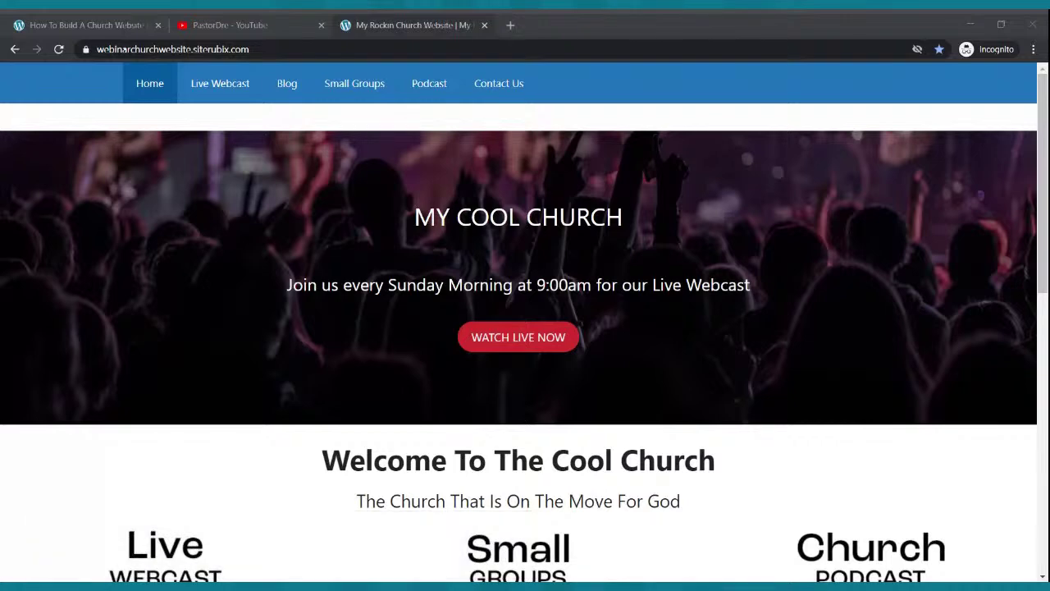
Step: Open the Free Website page from pastordre.com and start building a free SiteRubix website named thecoolchurch
click(107, 25)
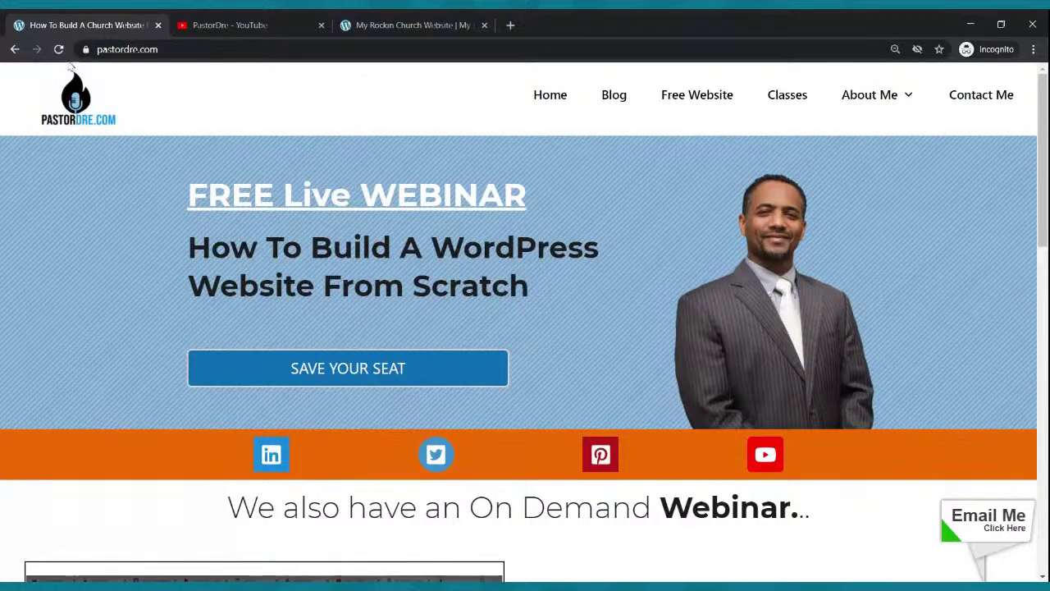
click(677, 96)
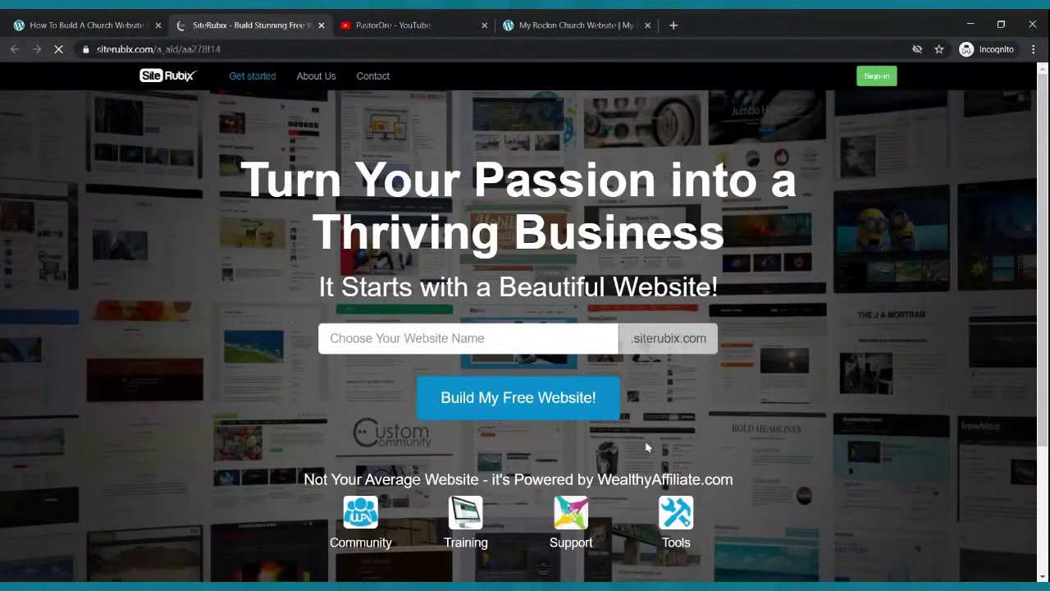
click(503, 328)
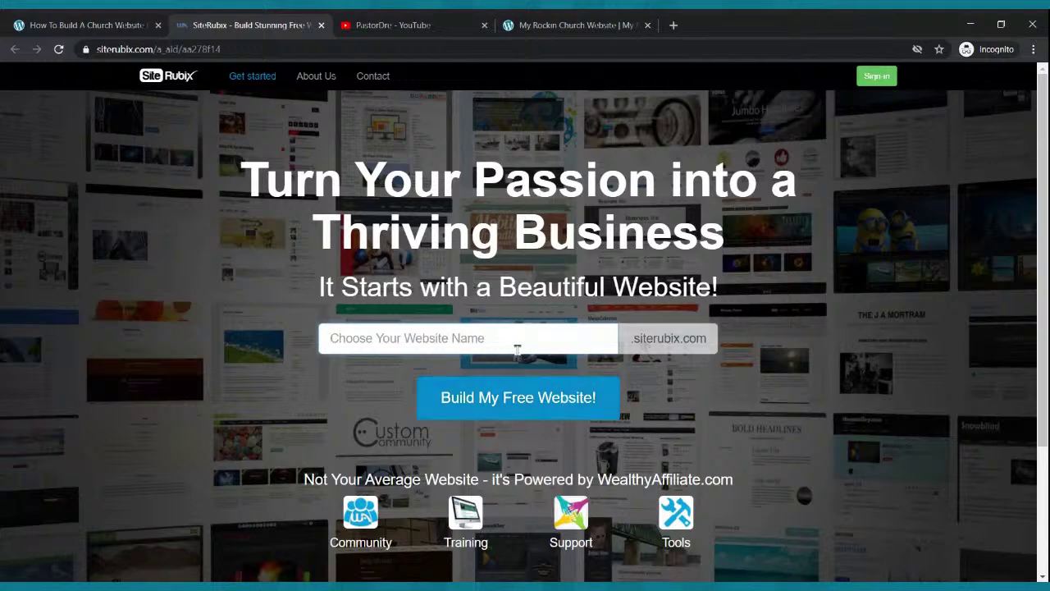
text(the)
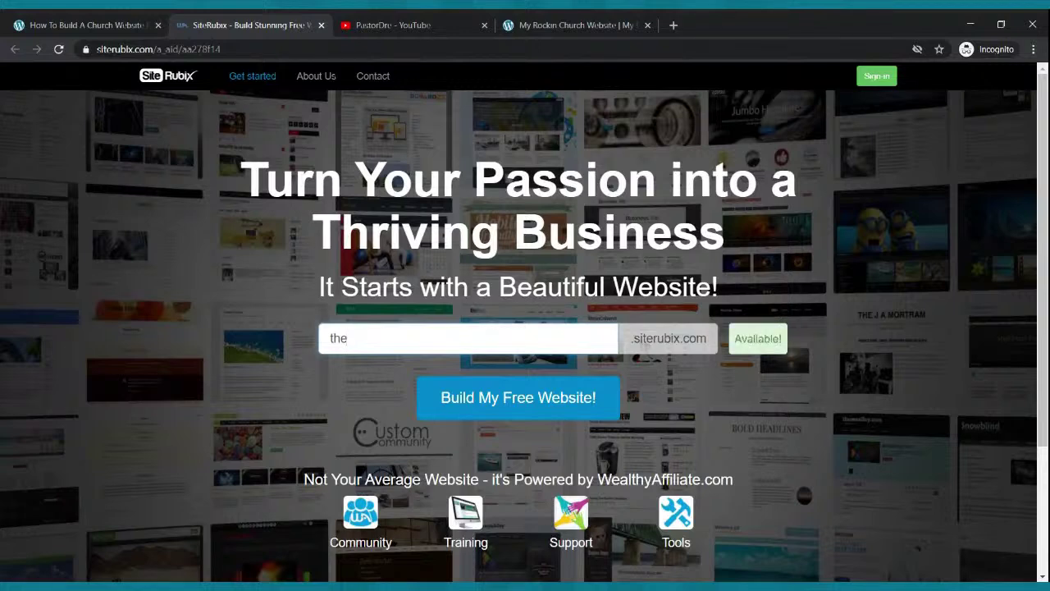
text(coolweb)
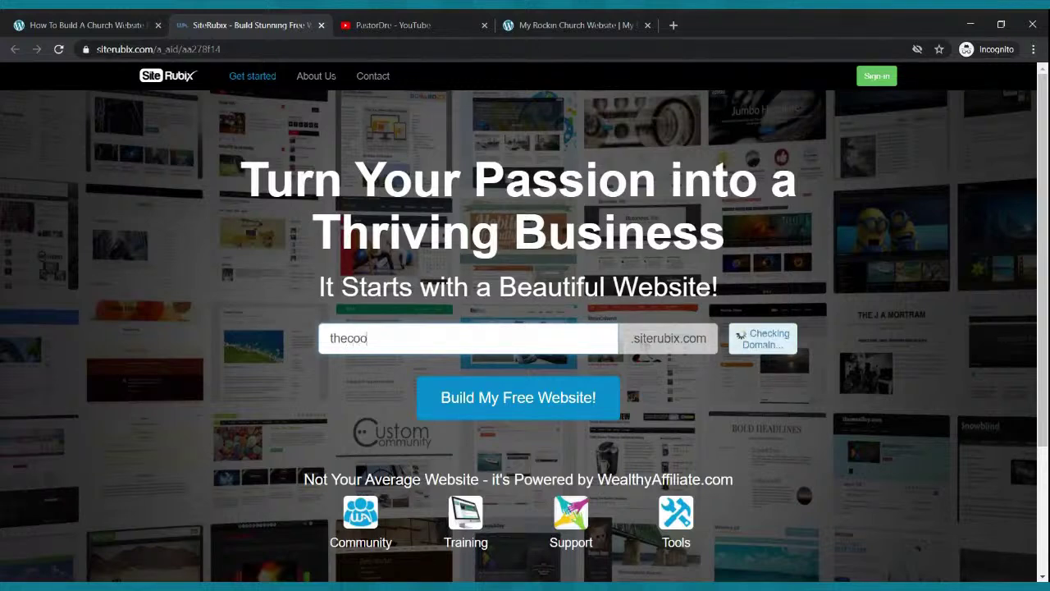
key(BackSpace)
key(BackSpace)
key(BackSpace)
text(church)
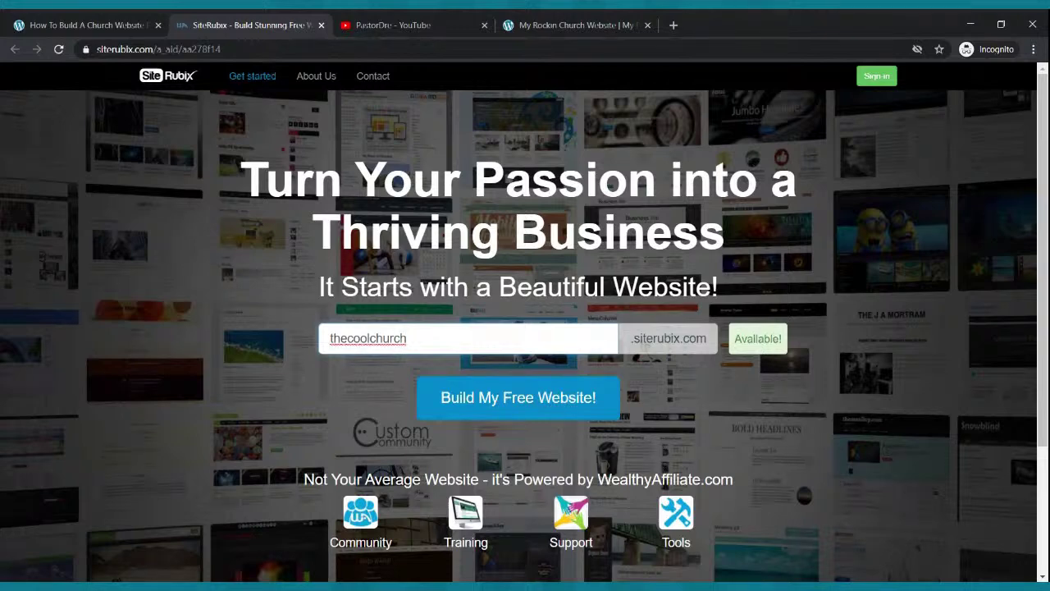
click(573, 399)
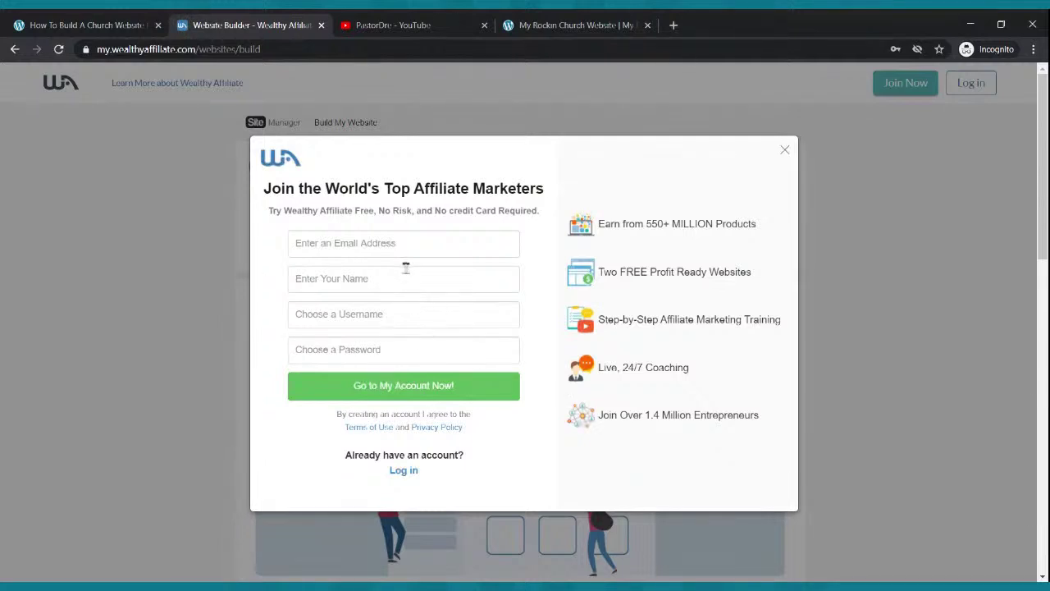
Step: Examine the email, name, username and password fields of the Wealthy Affiliate sign-up form
click(388, 244)
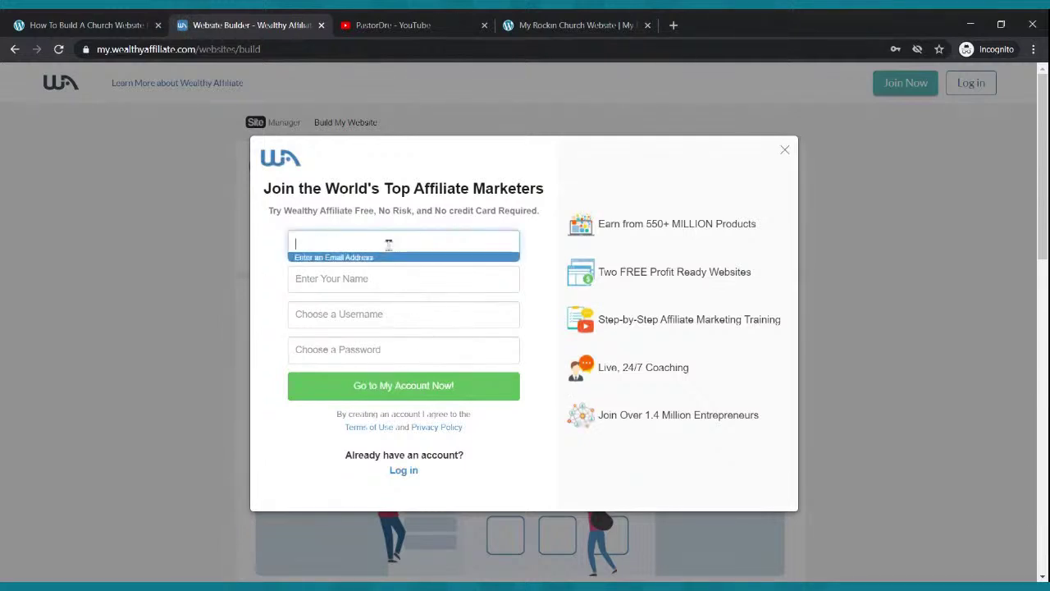
click(379, 283)
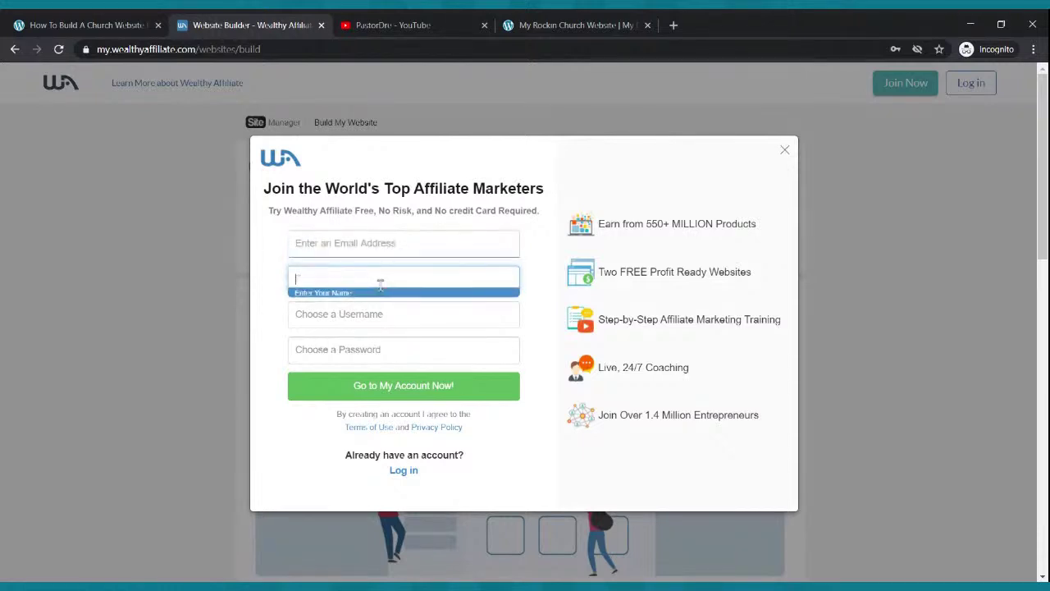
click(386, 308)
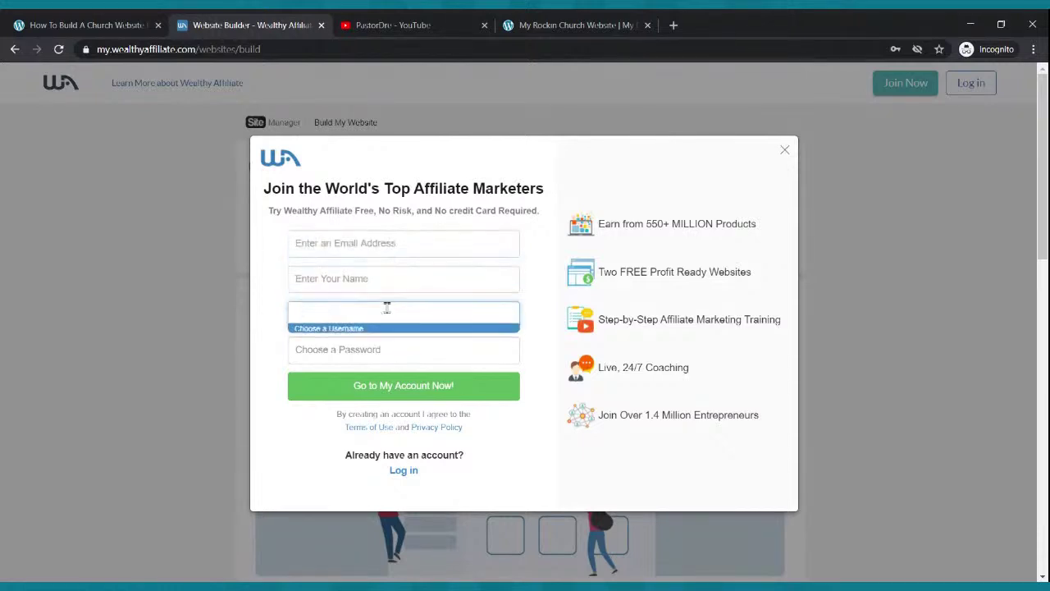
click(383, 353)
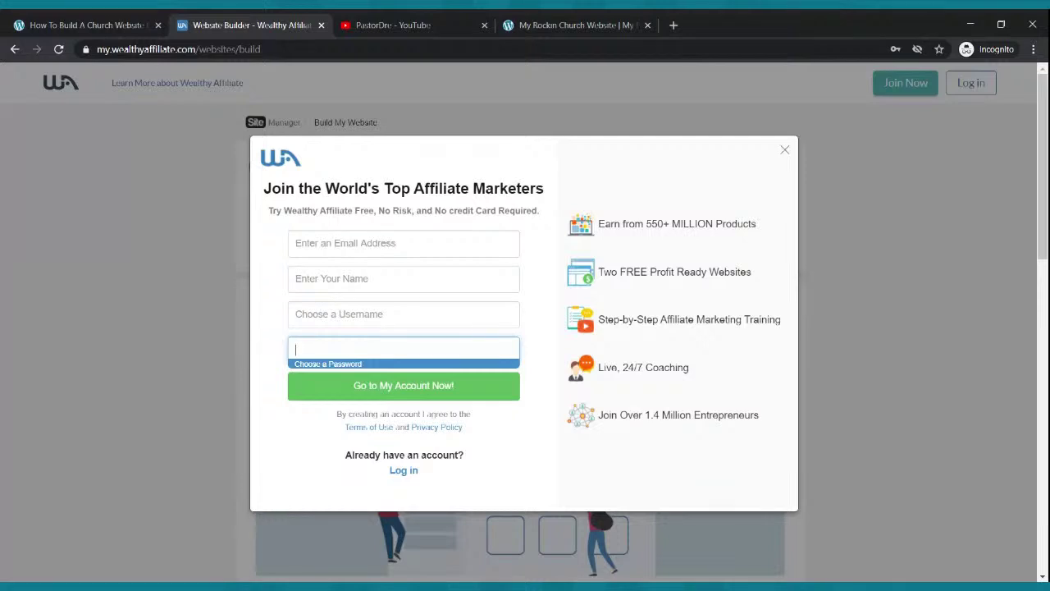
click(398, 250)
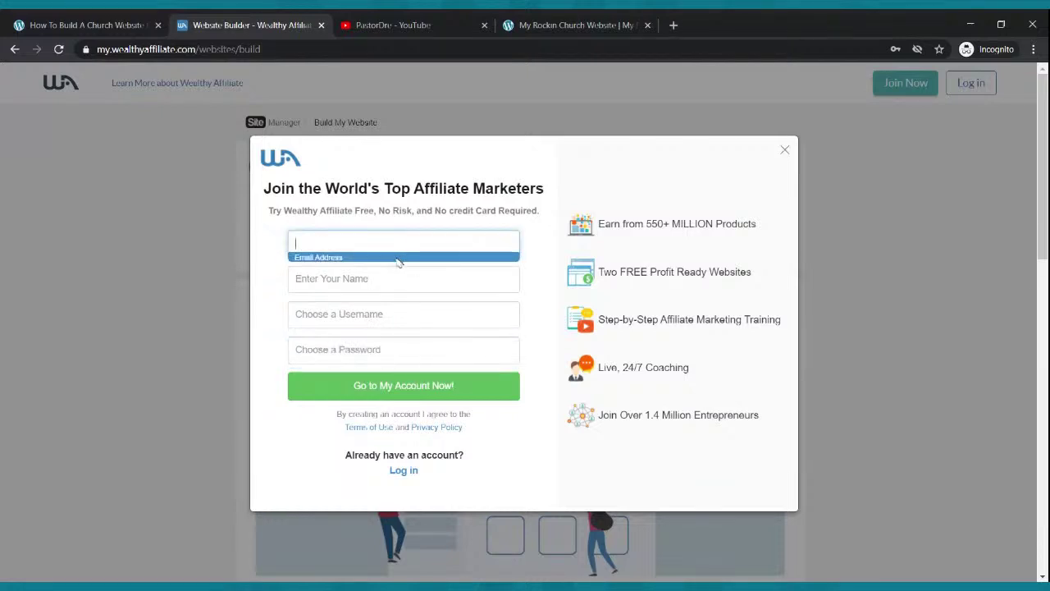
click(391, 283)
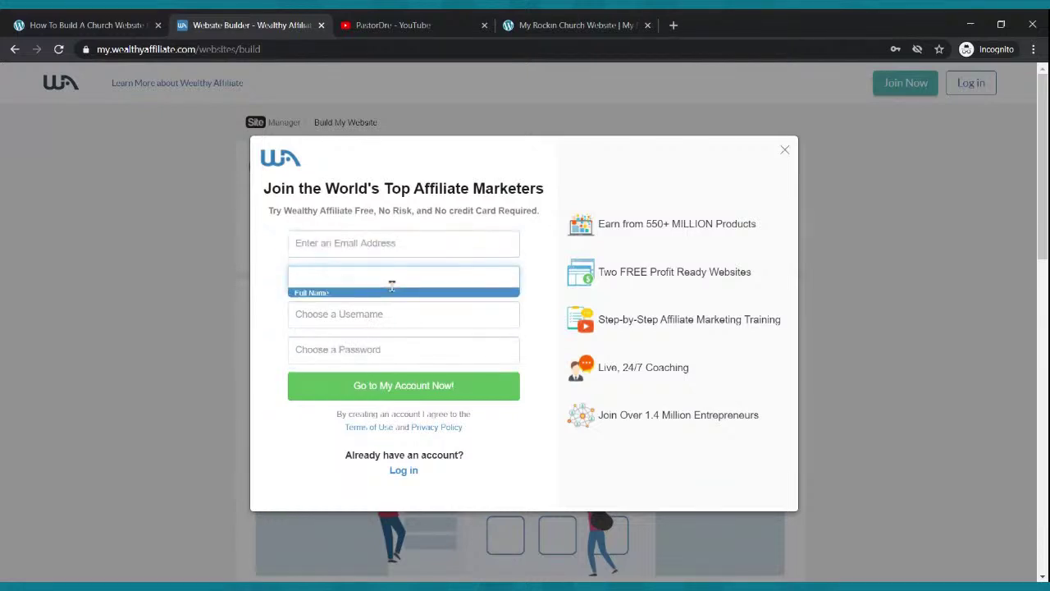
click(390, 312)
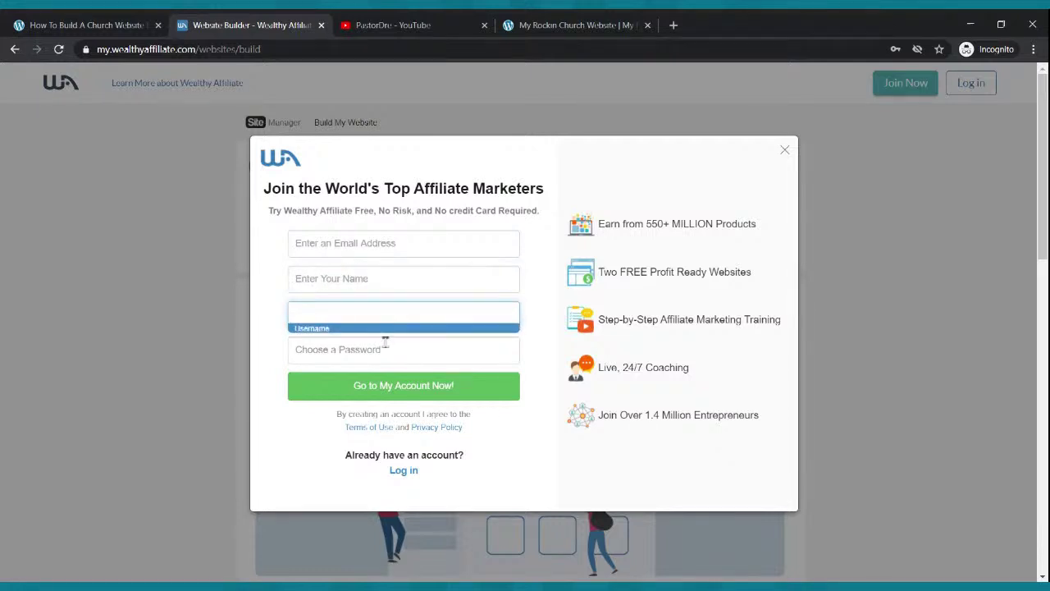
click(387, 345)
mouse_move(437, 364)
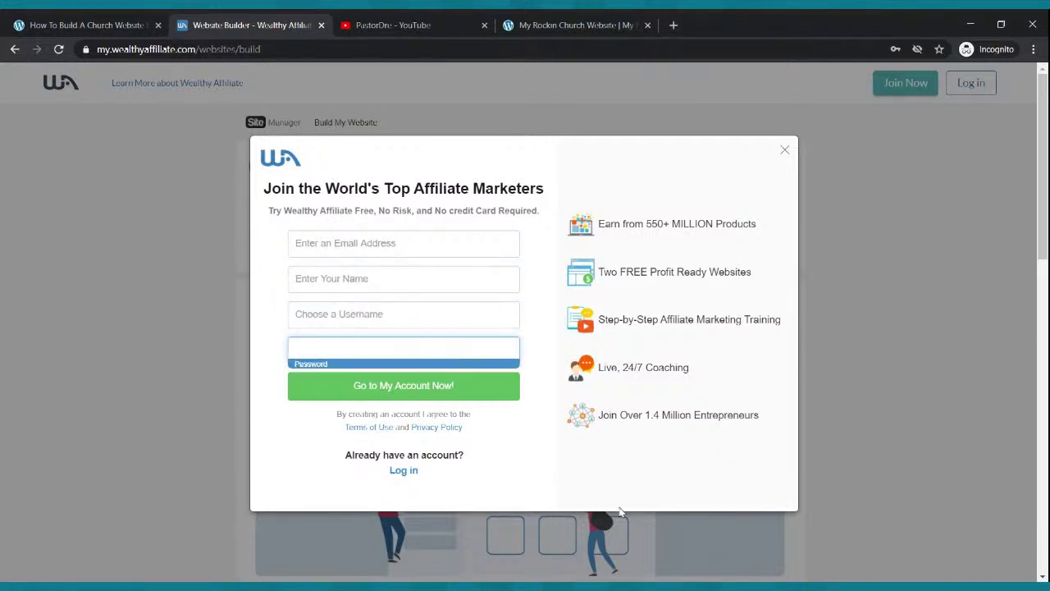
key(Escape)
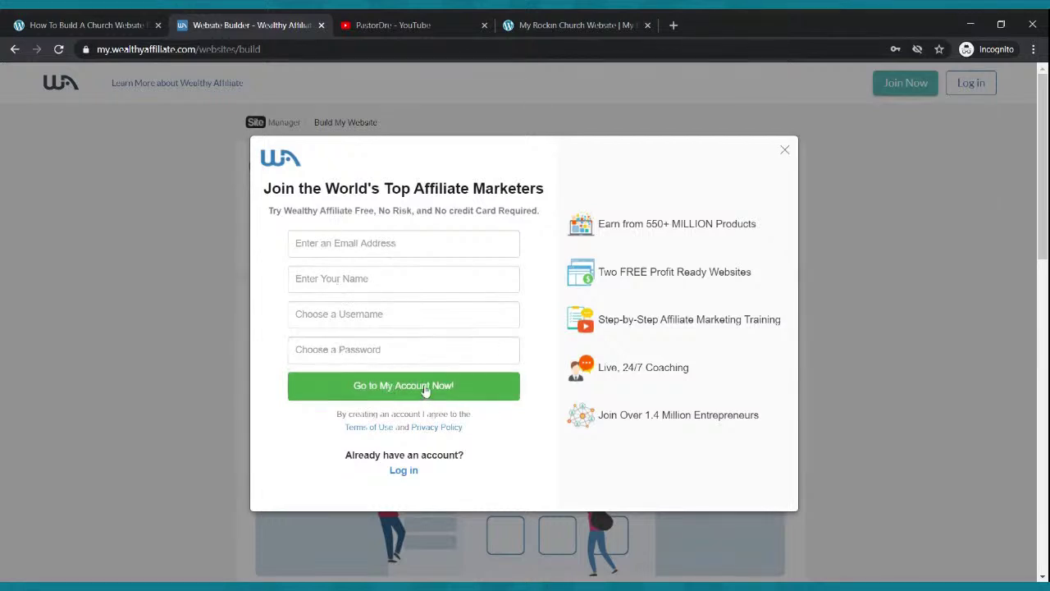
Step: Log in to the existing Wealthy Affiliate account with the saved email and password
click(401, 472)
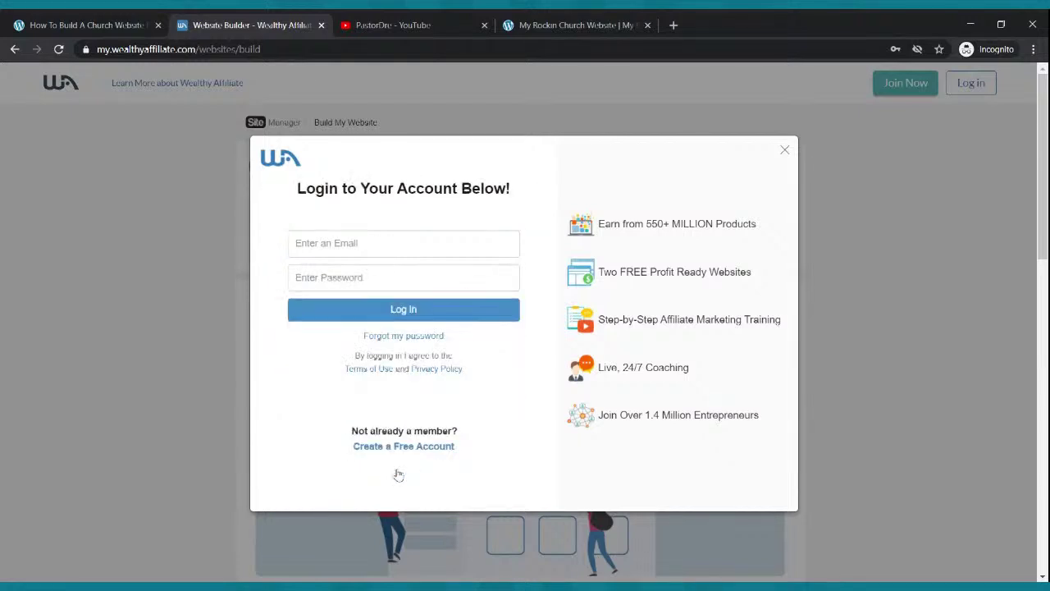
click(361, 242)
key(Down)
key(Return)
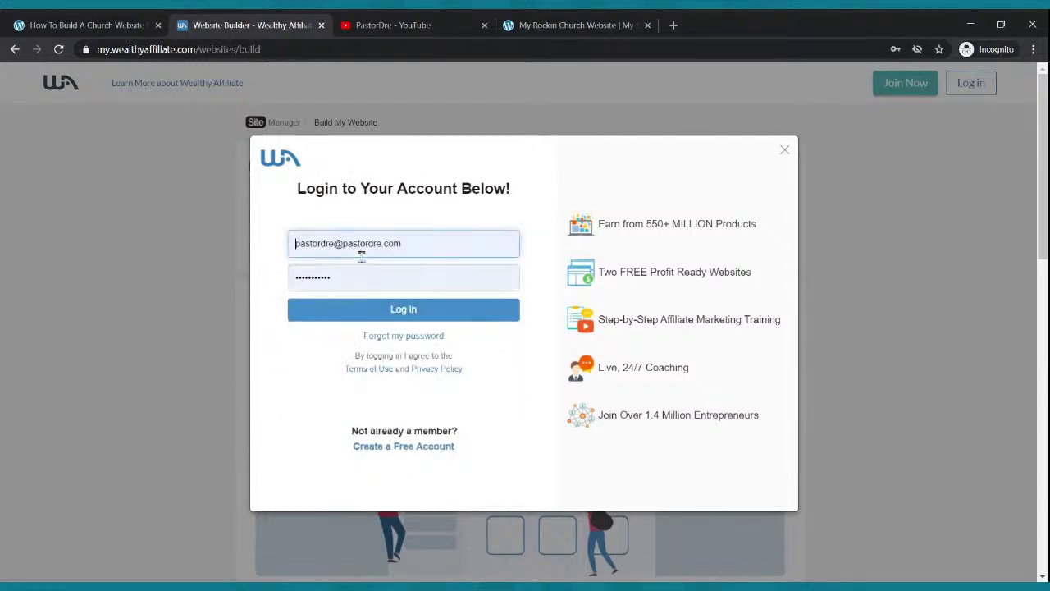
click(374, 318)
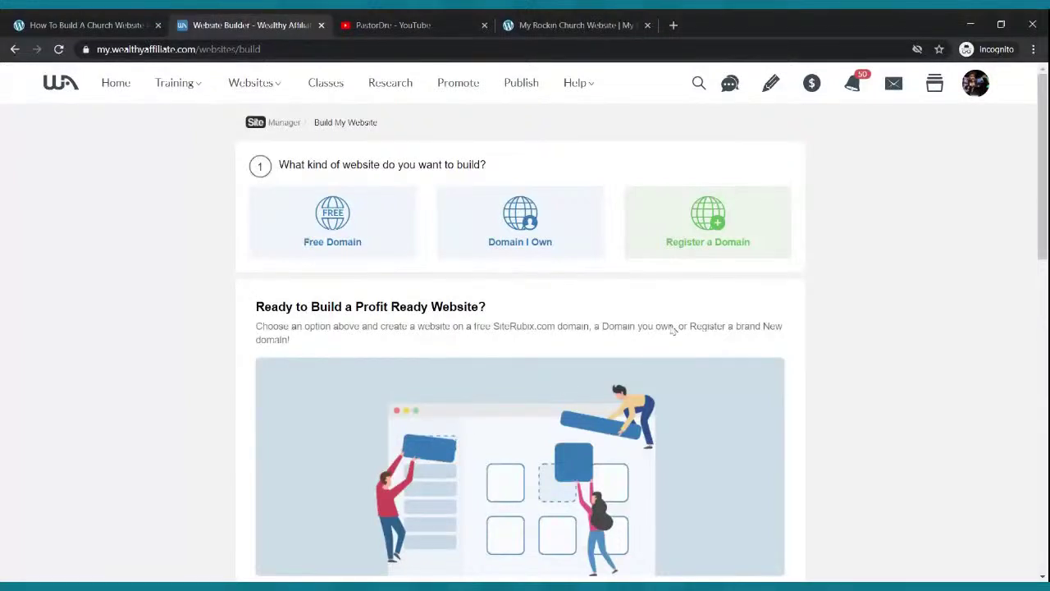
Step: Configure a website on the free domain thecoolchurch.siterubix.com, titled The Cool Church Website, with the GeneratePress theme
click(336, 234)
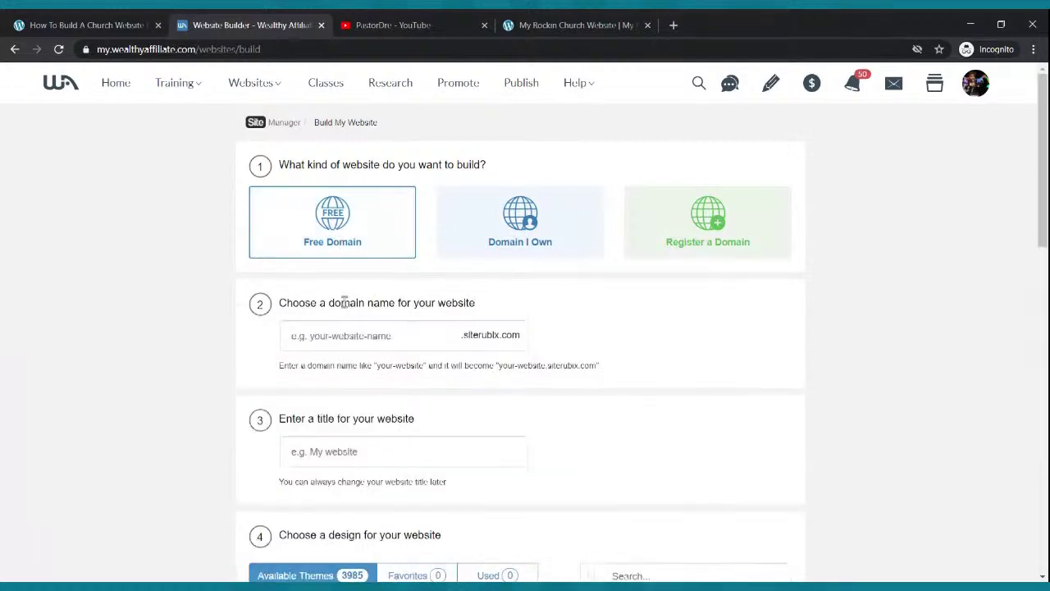
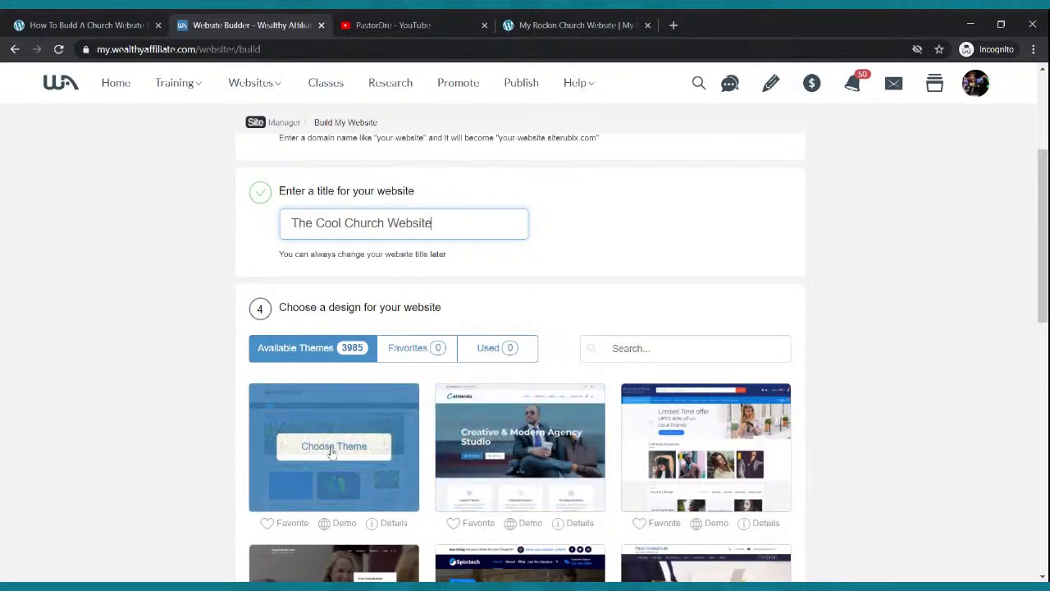
click(334, 447)
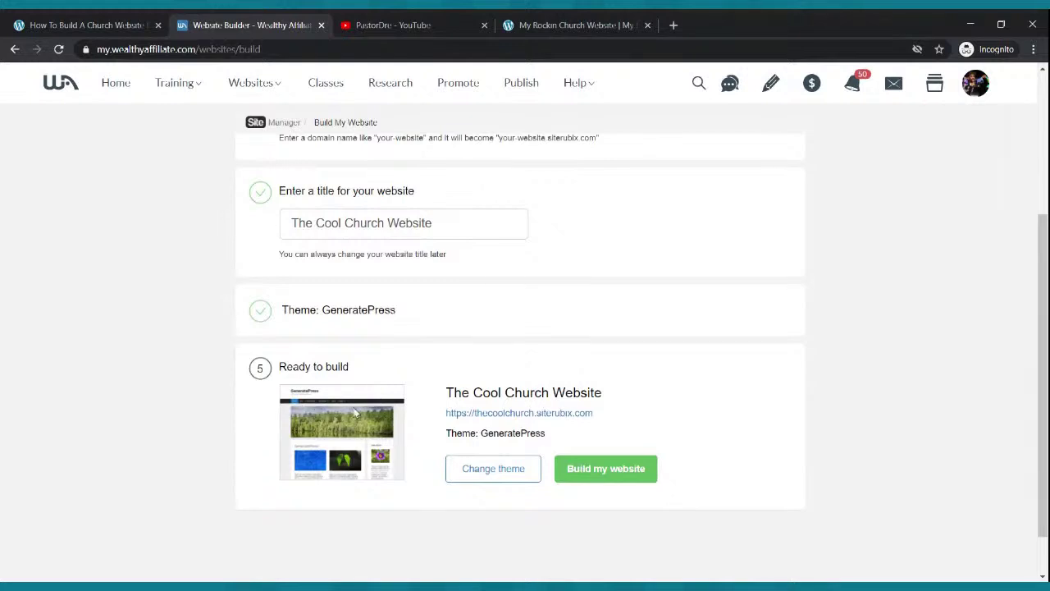
Step: Build the configured website and log in to its WordPress admin dashboard
click(611, 475)
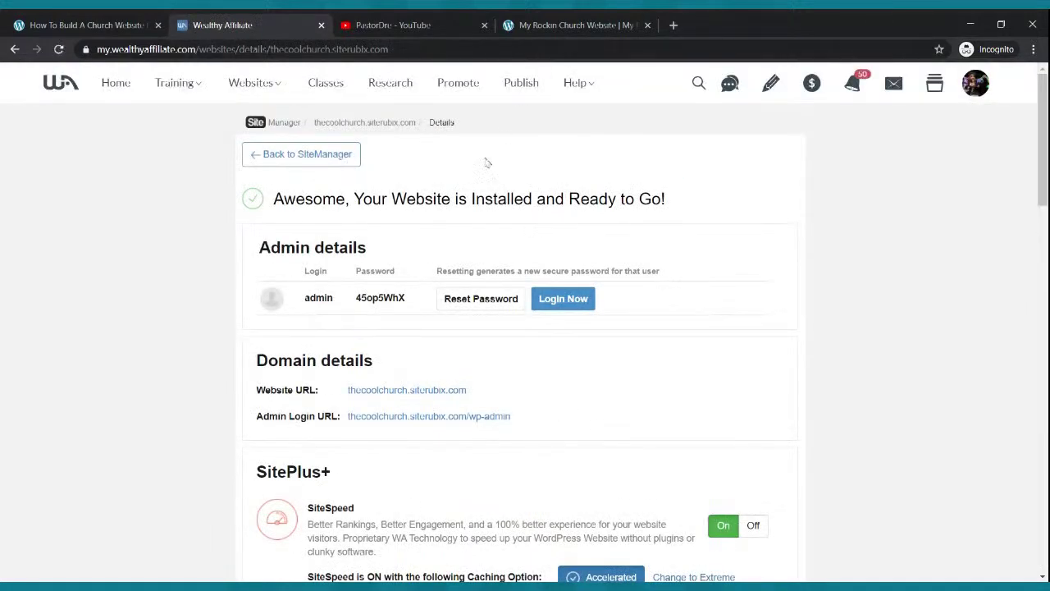
click(549, 301)
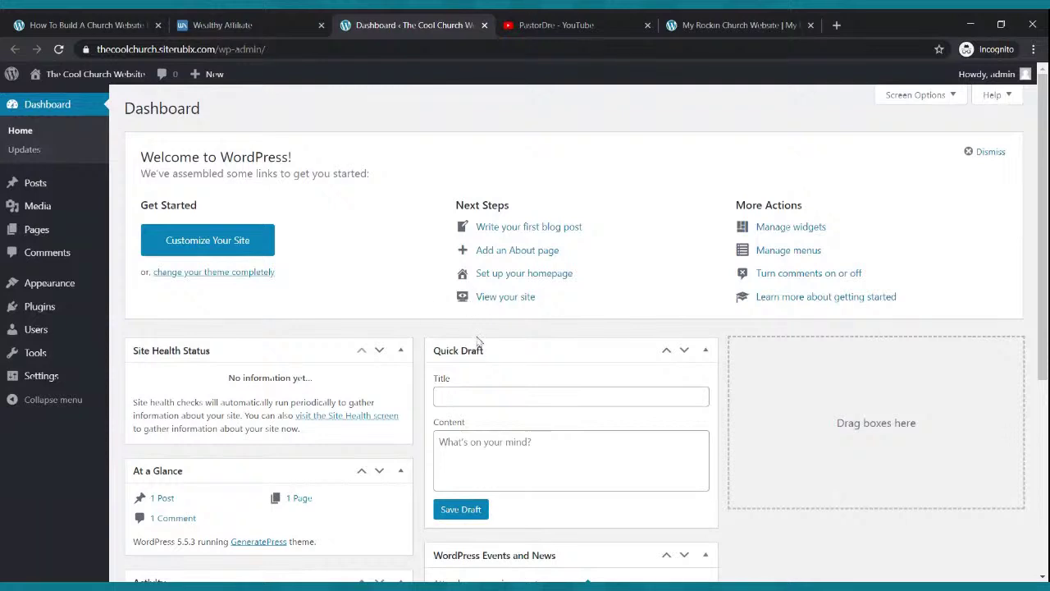
Step: Open the live Cool Church site in its own browser tab and place that tab beside the sample church site
mouse_move(67, 82)
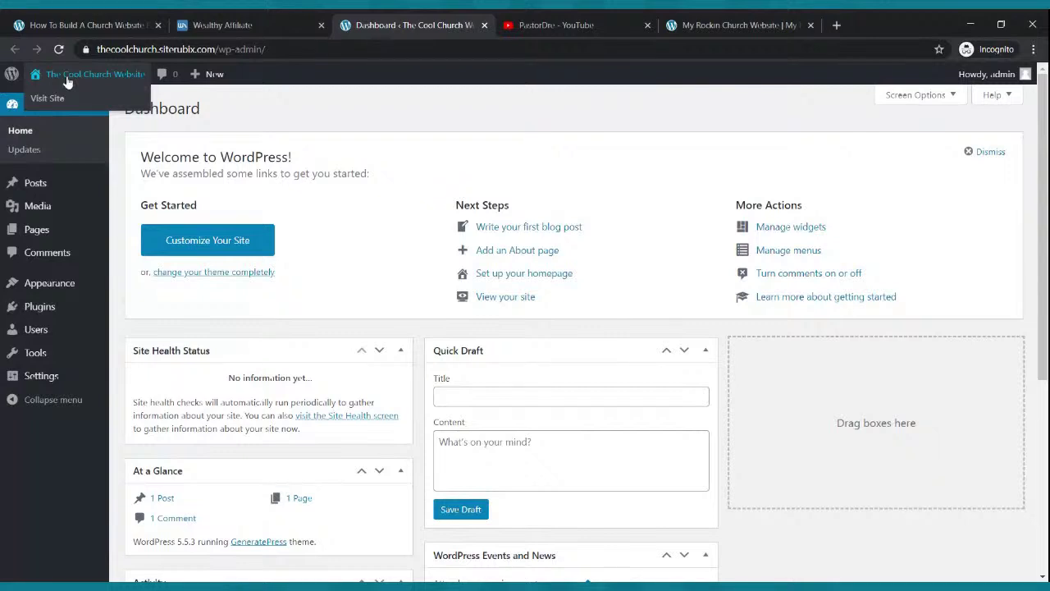
middle_click(47, 98)
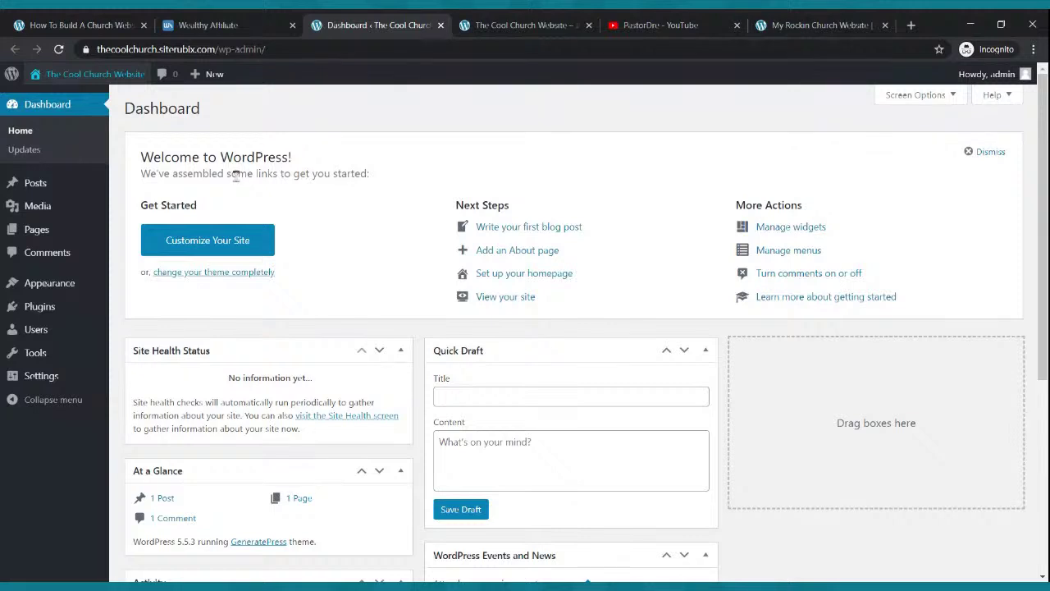
click(498, 28)
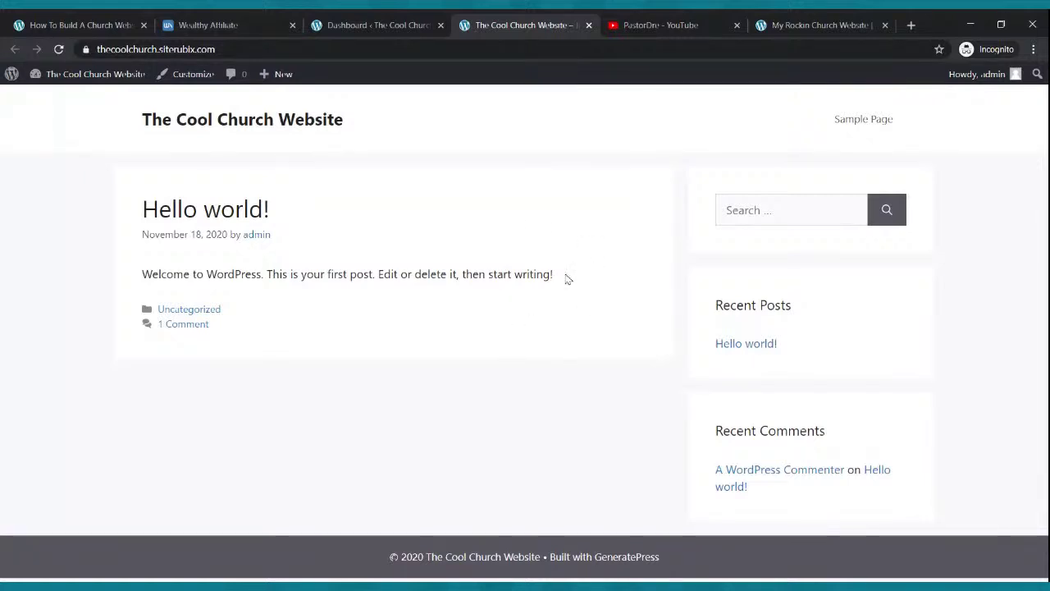
drag(525, 28, 677, 27)
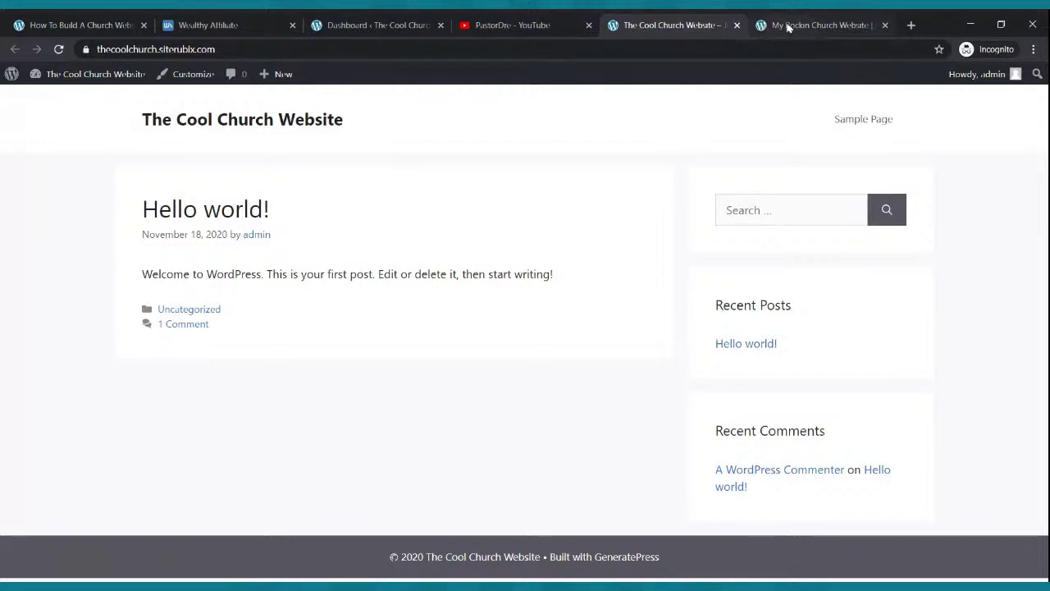
Step: Compare the new site's default homepage with the sample church website, move the YouTube tab last, and return to the dashboard
click(796, 25)
scroll(762, 159, down, 10)
scroll(765, 160, up, 10)
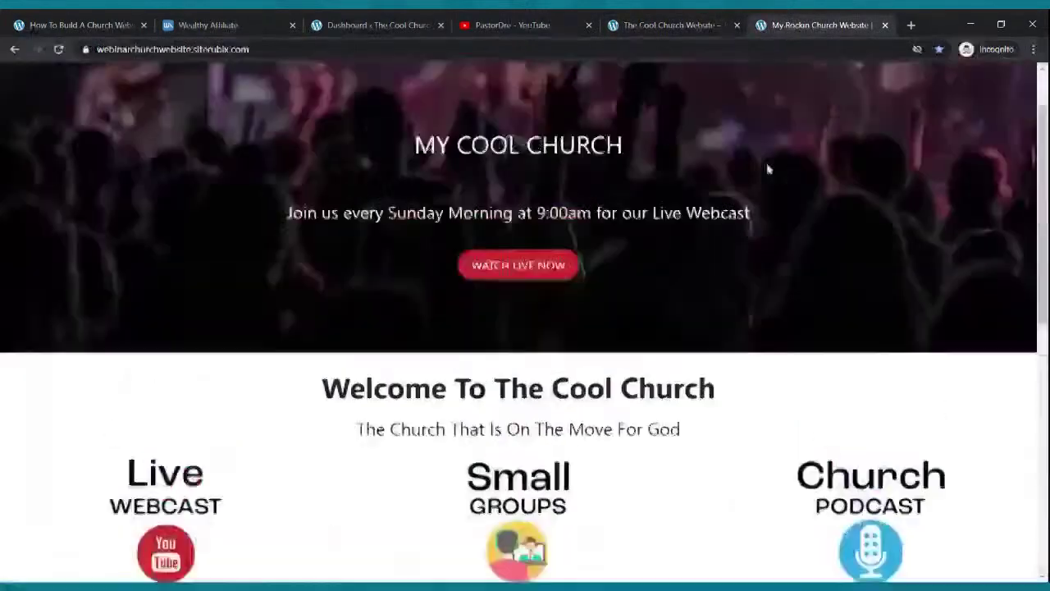
drag(525, 29, 820, 25)
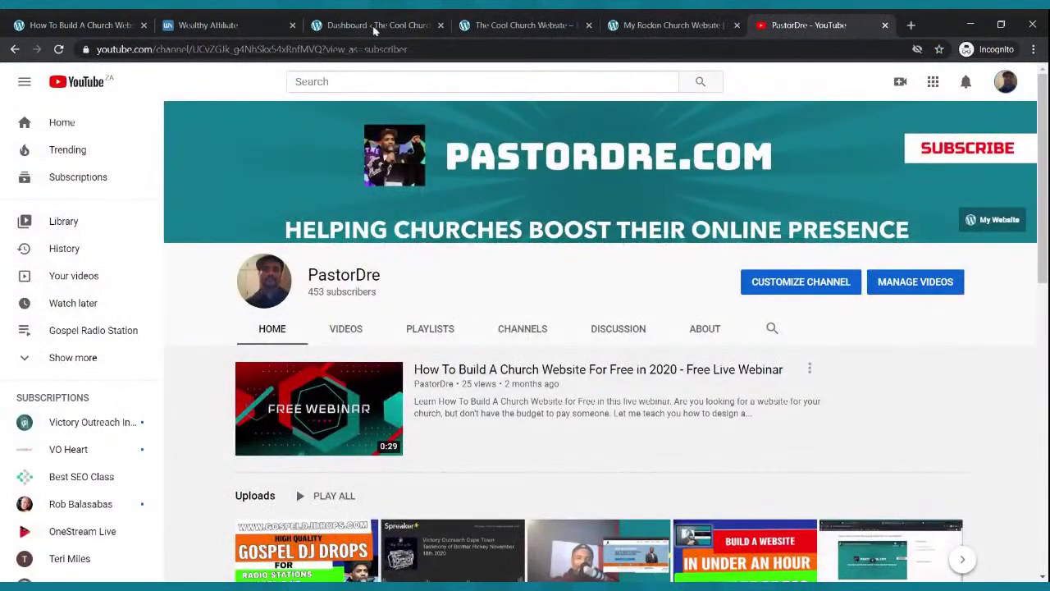
click(378, 26)
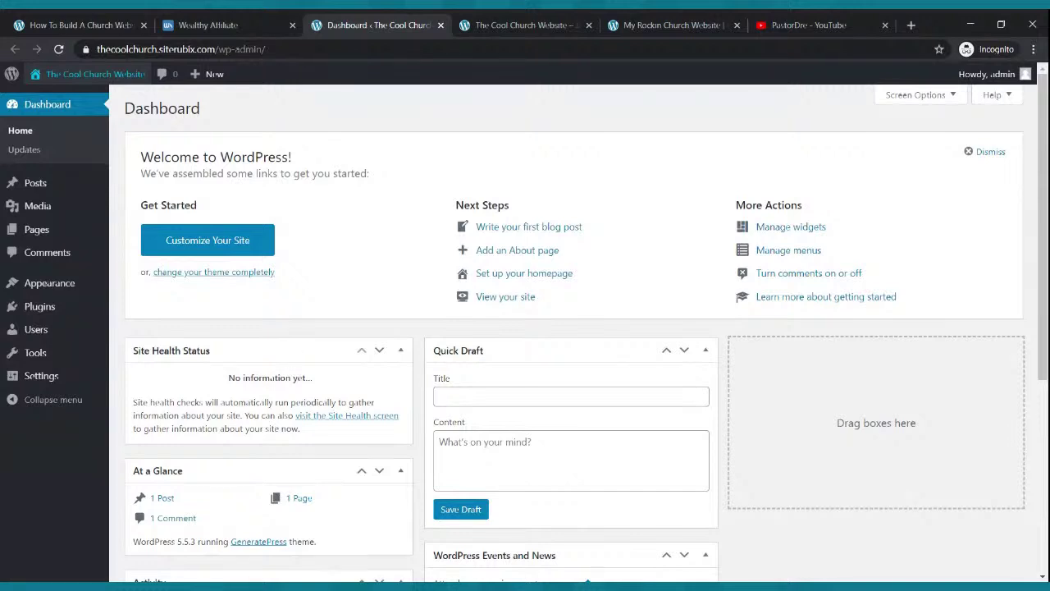
click(480, 23)
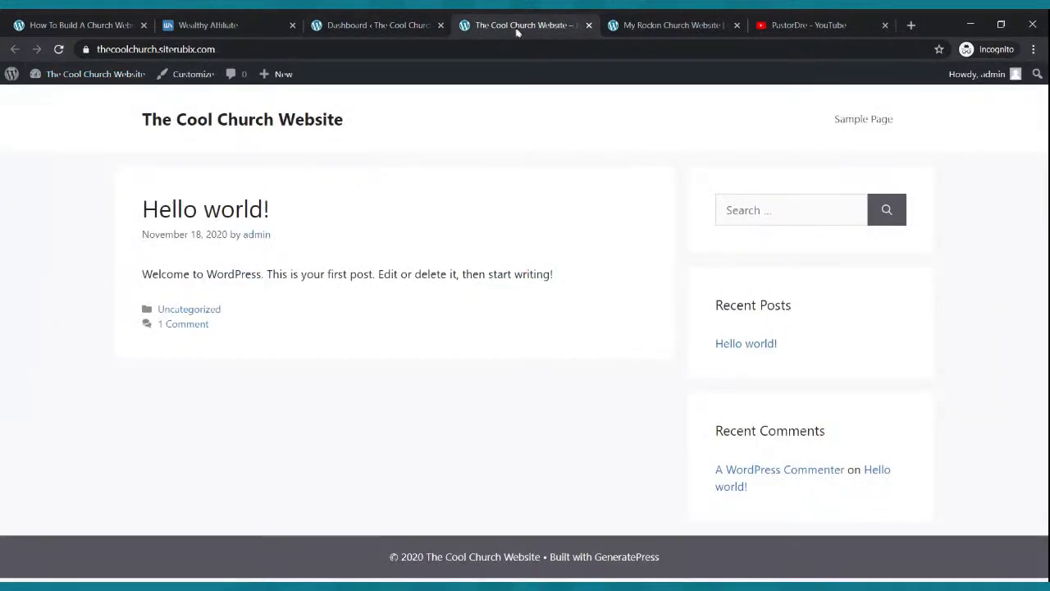
click(635, 26)
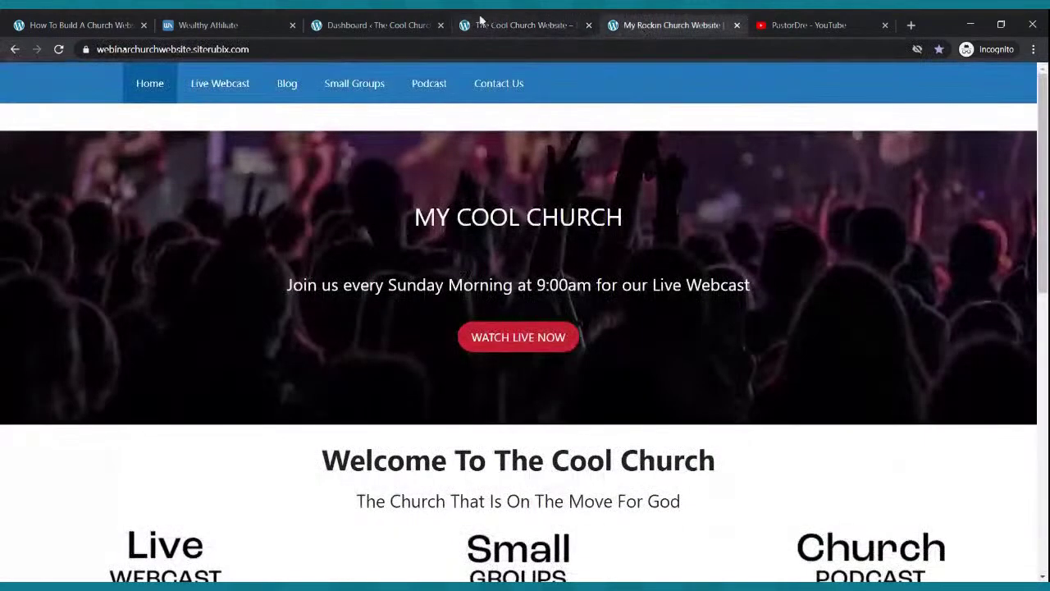
click(395, 26)
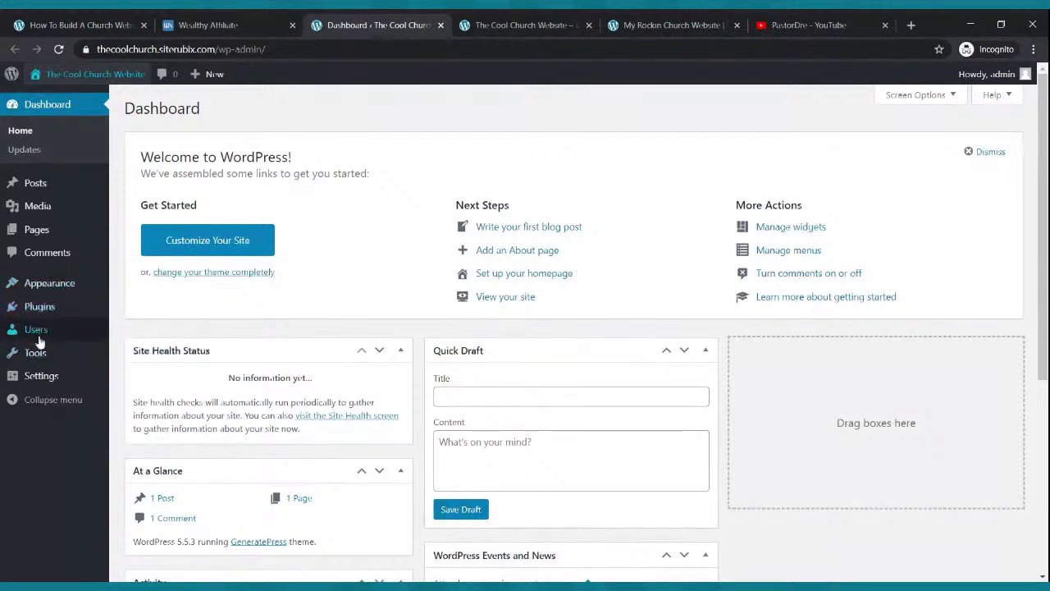
mouse_move(44, 382)
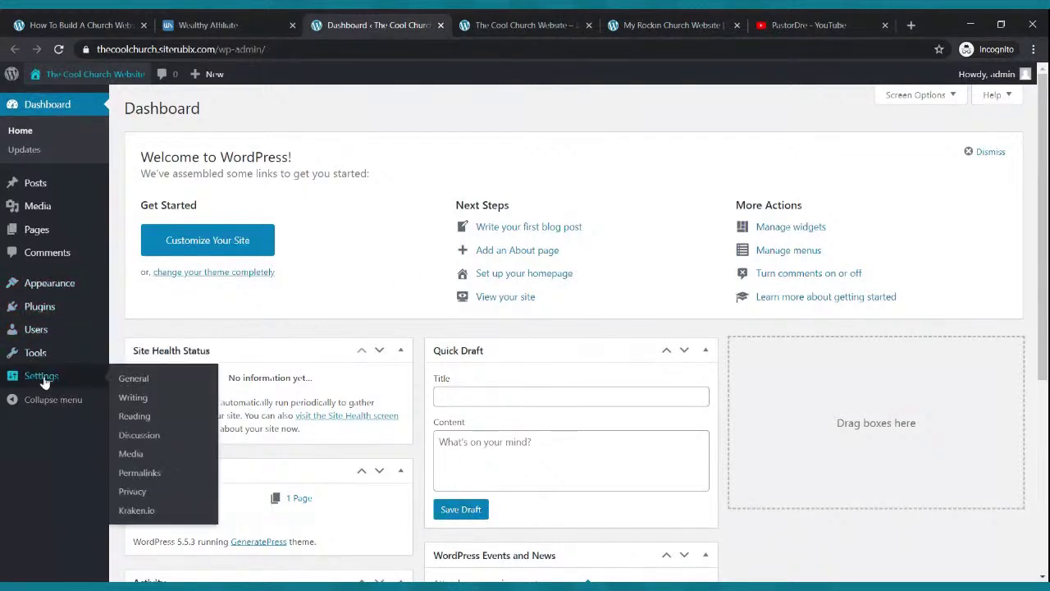
click(45, 383)
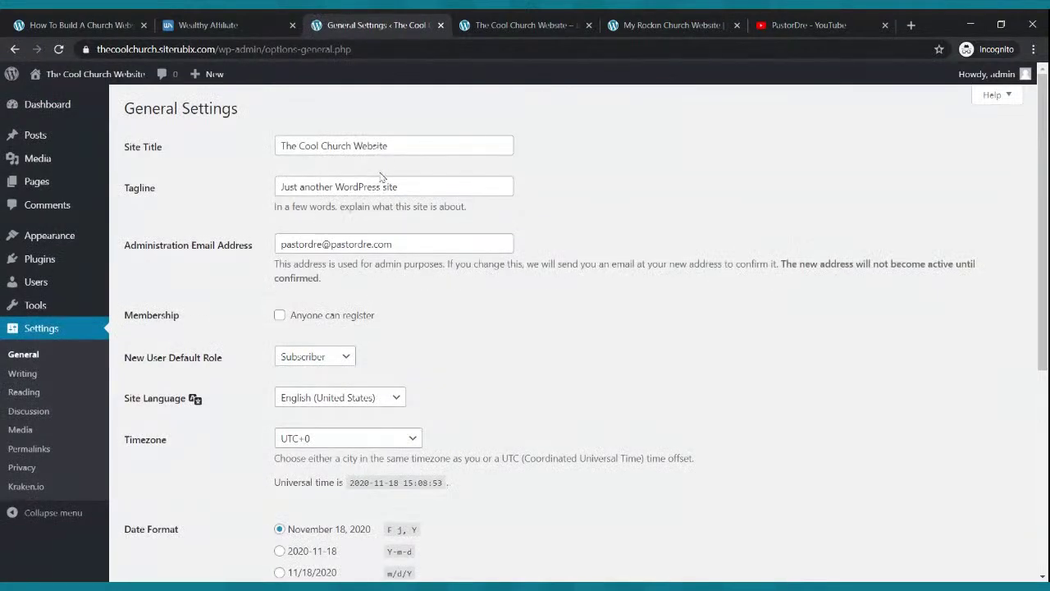
drag(400, 187, 85, 178)
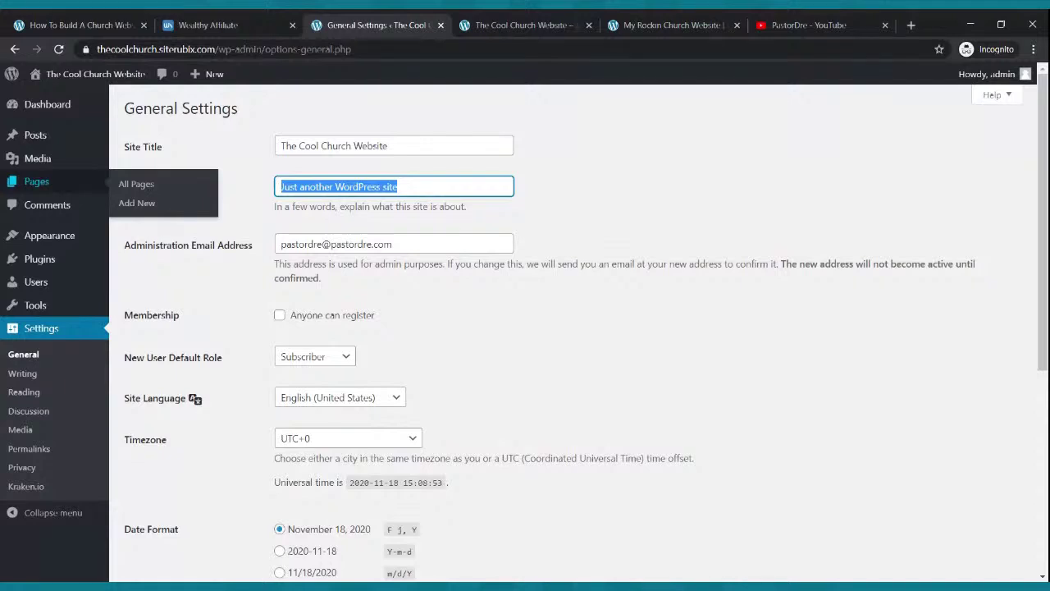
click(85, 184)
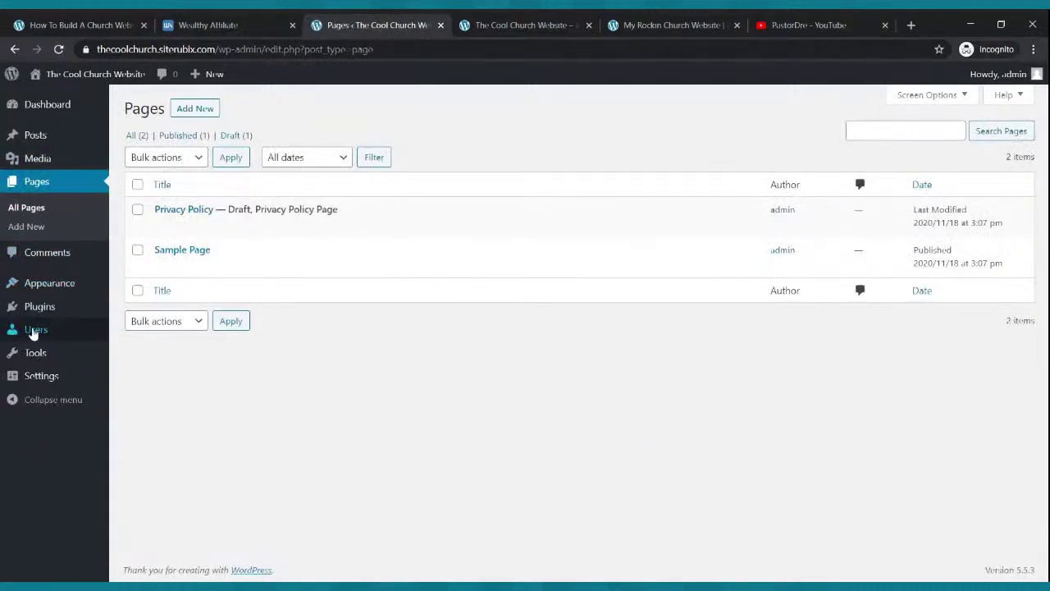
Step: Set the site's tagline to "The Cool Church Website" in the general settings and save the change
mouse_move(42, 375)
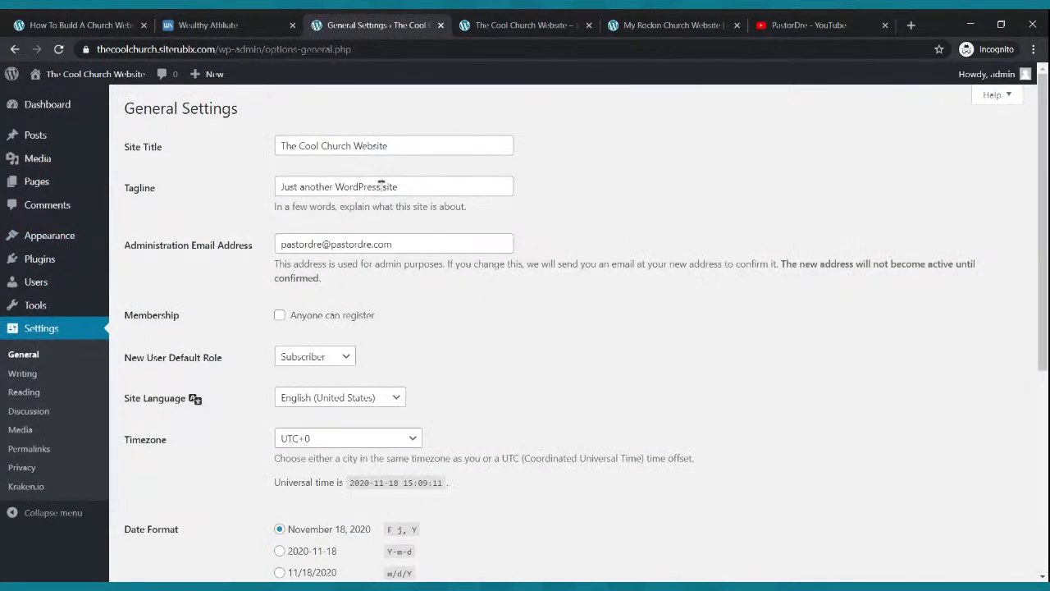
drag(401, 186, 267, 196)
text(I)
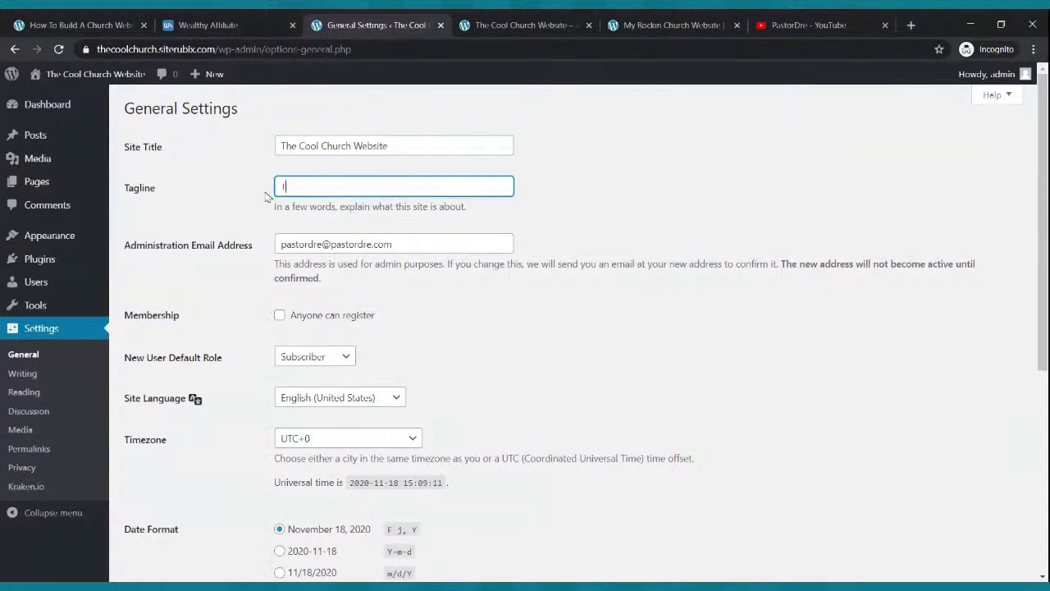
text(he Cool Church Website)
scroll(394, 385, down, 4)
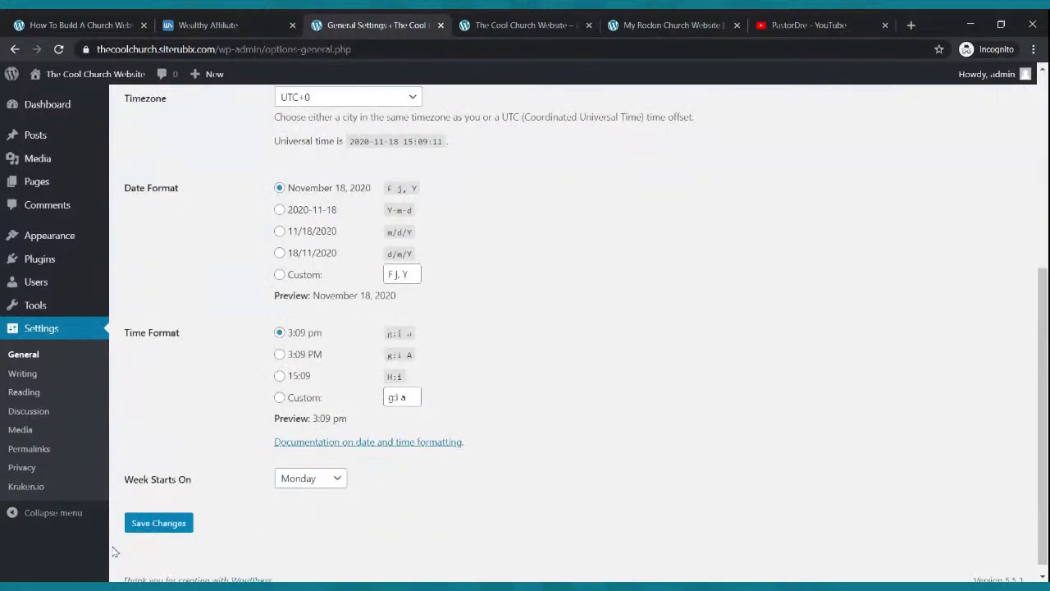
click(135, 525)
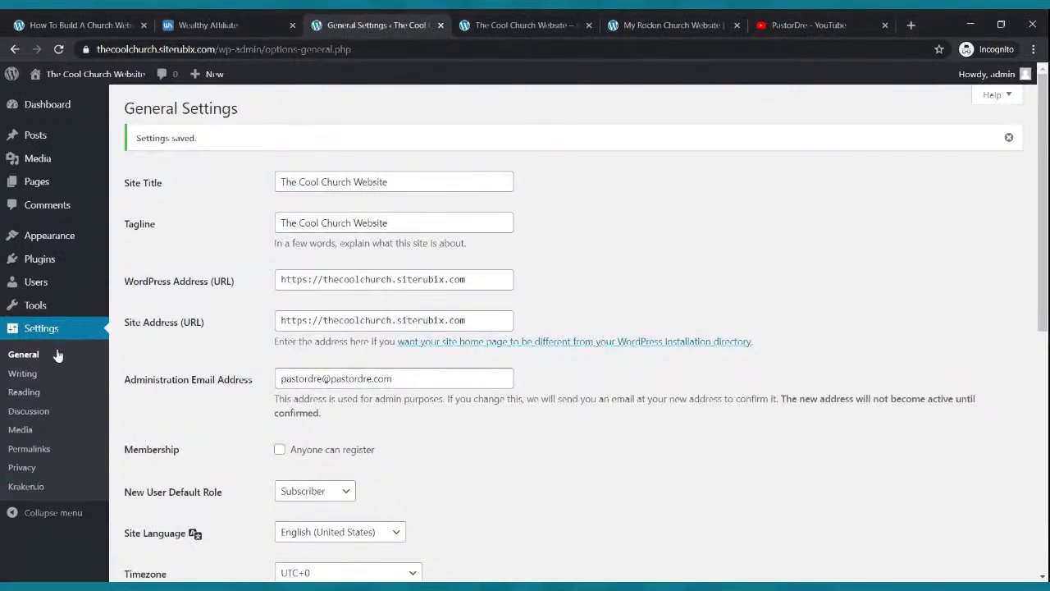
Step: Set the default editor for all users to Block editor, allow users to switch editors, and save the writing settings
click(36, 397)
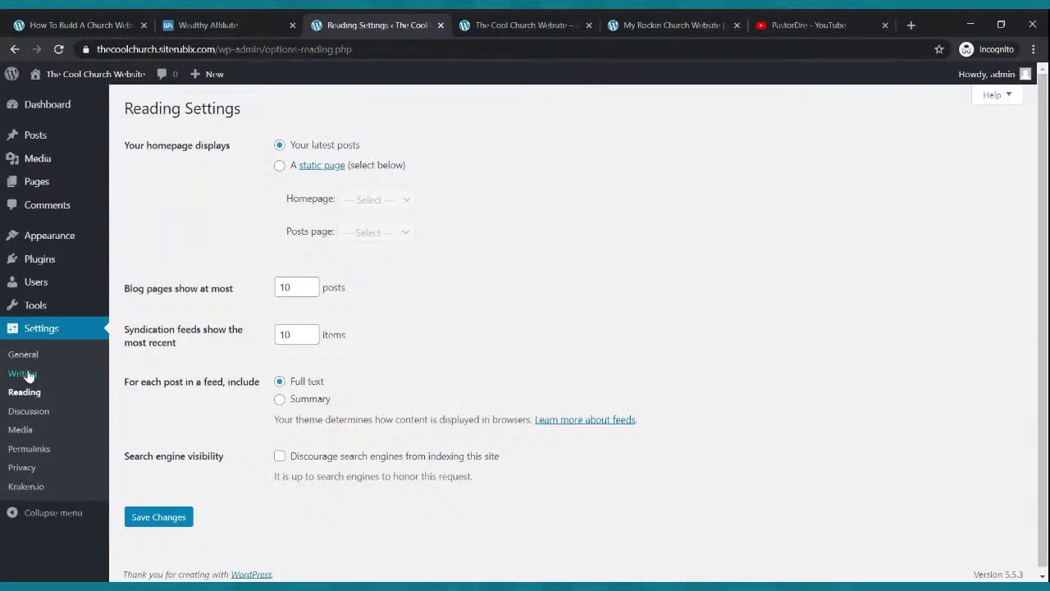
click(23, 356)
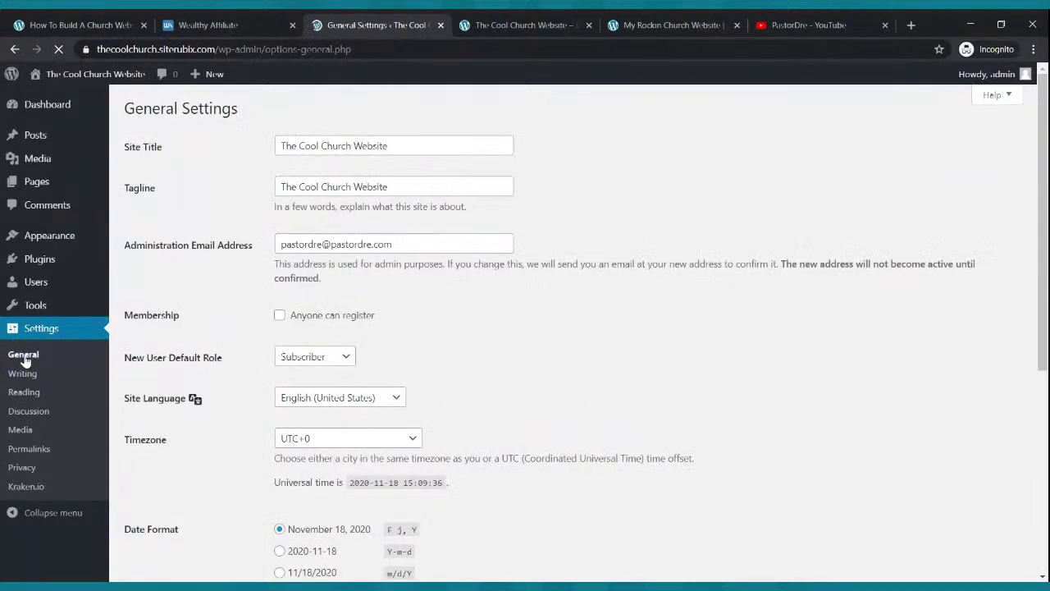
click(24, 373)
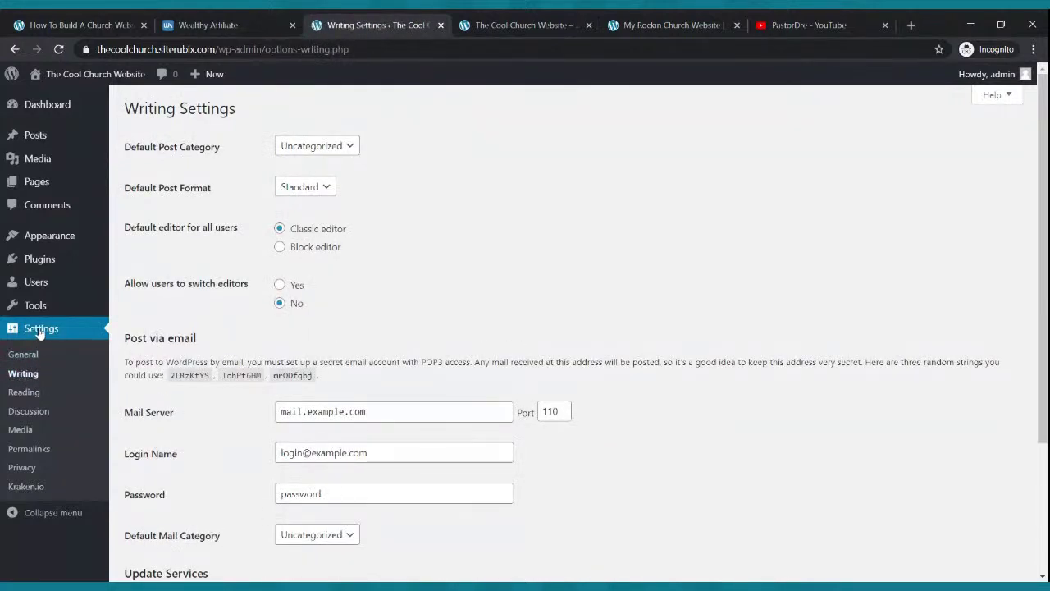
click(30, 377)
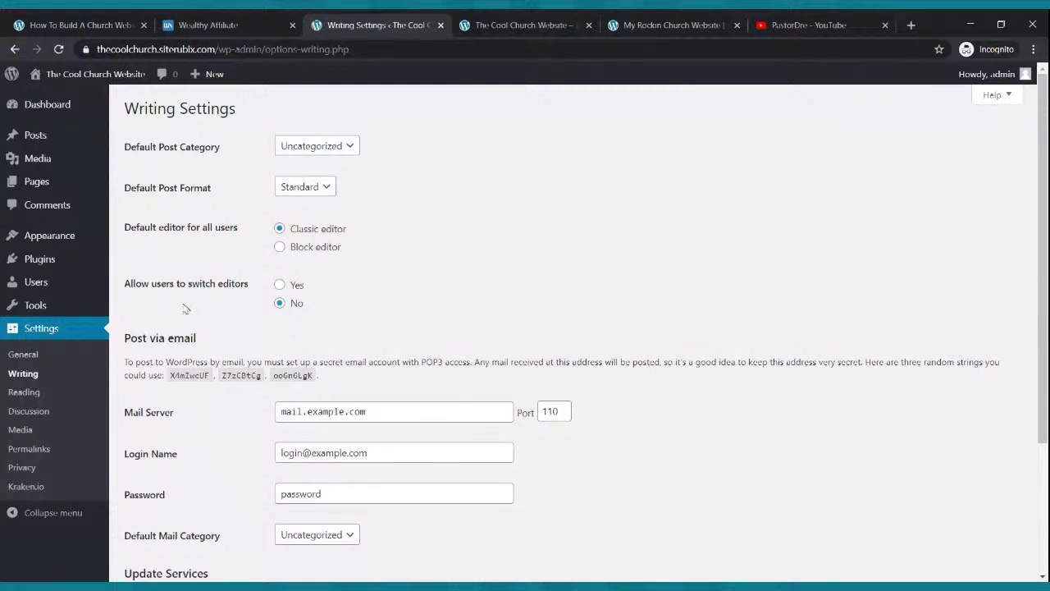
click(279, 249)
click(280, 285)
scroll(387, 321, down, 2)
click(160, 512)
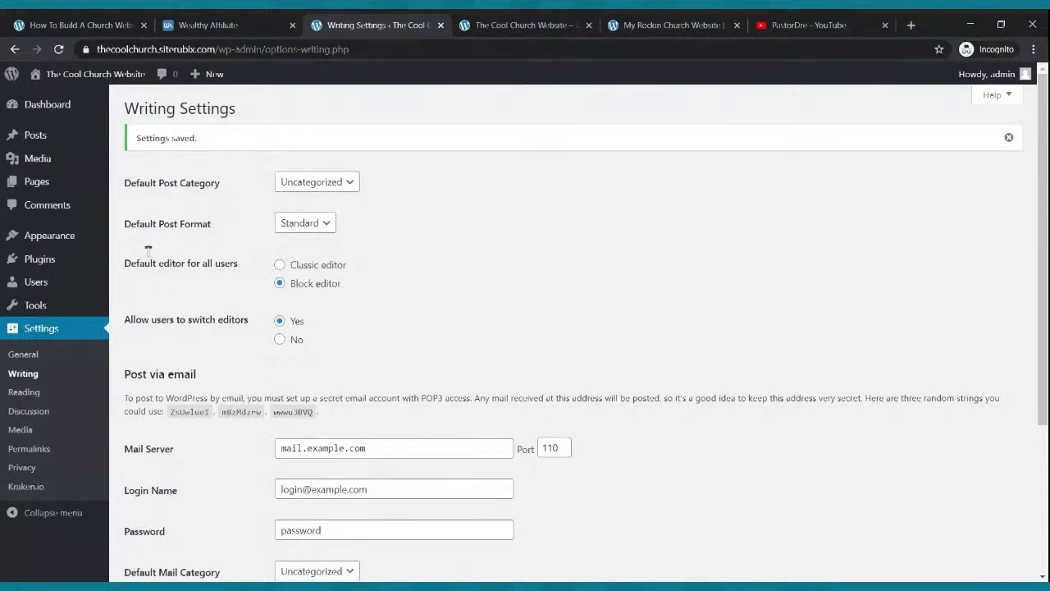
Step: Hide the site title in the GeneratePress theme's site identity options, publish the change and leave the customizer
mouse_move(45, 246)
click(45, 246)
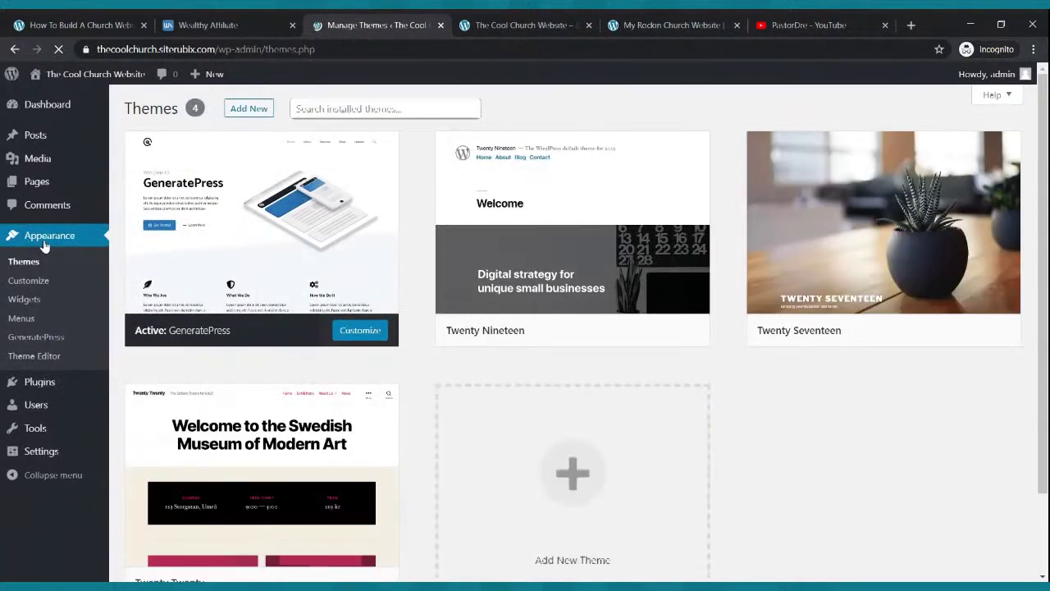
click(362, 330)
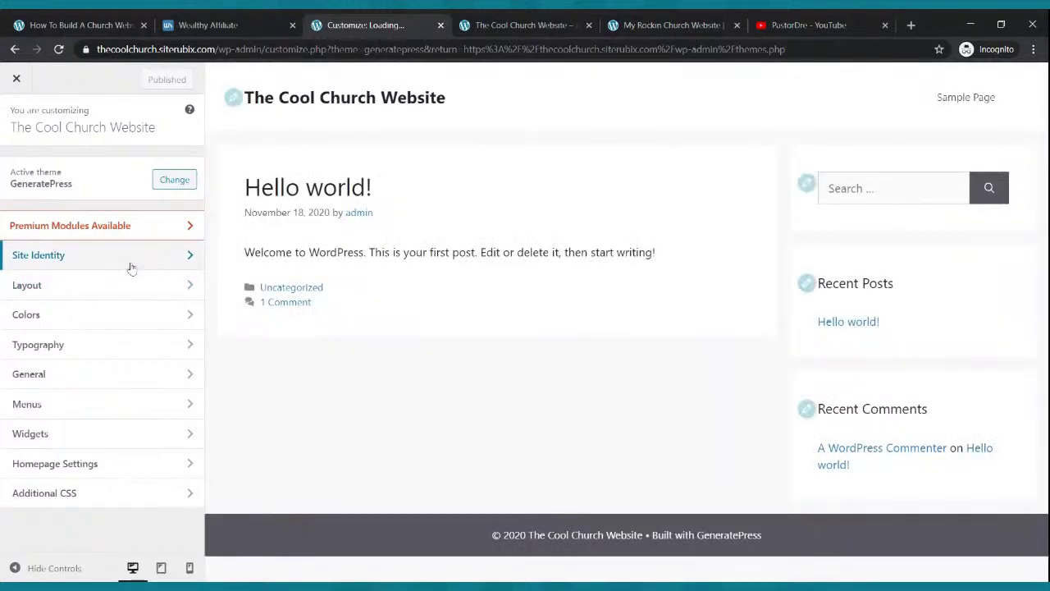
click(125, 259)
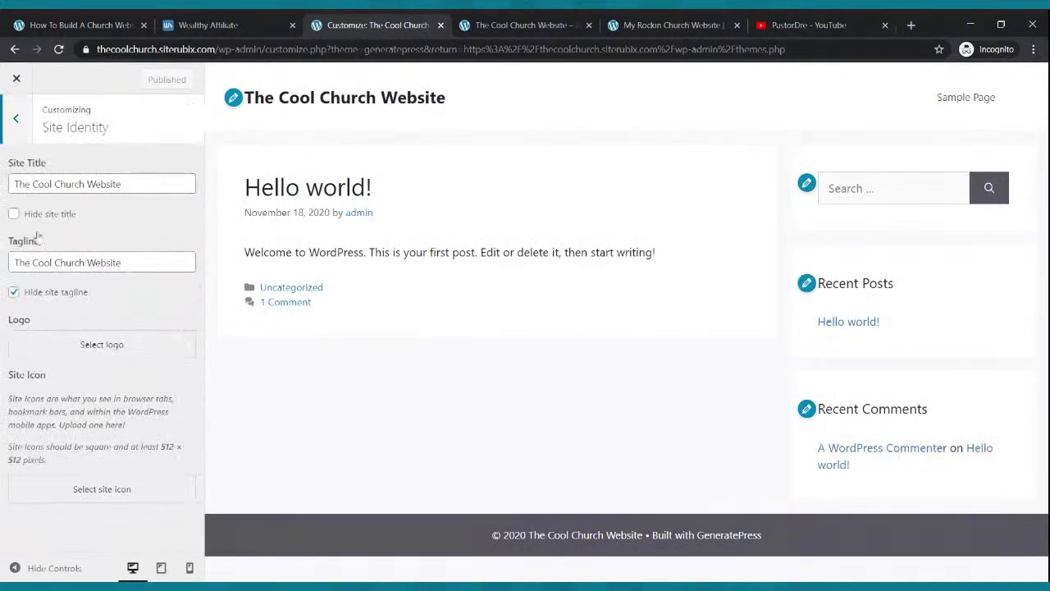
click(13, 214)
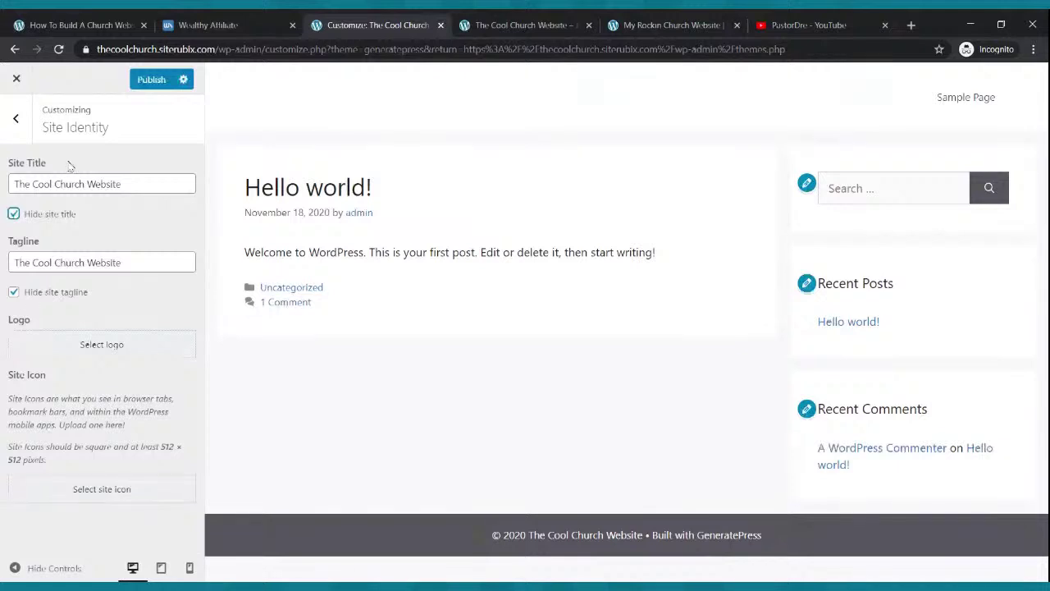
click(151, 83)
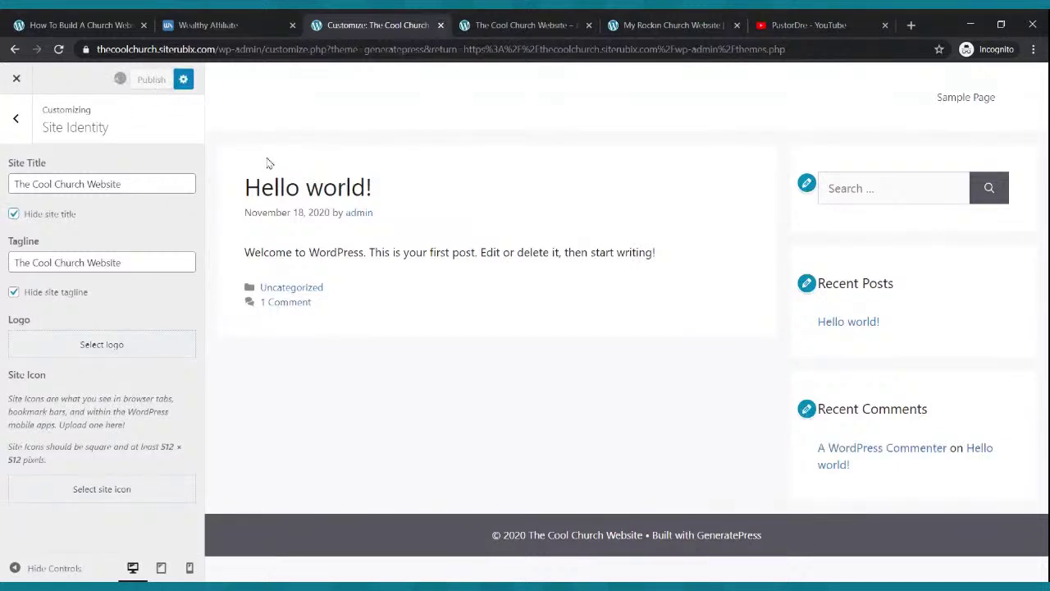
click(17, 80)
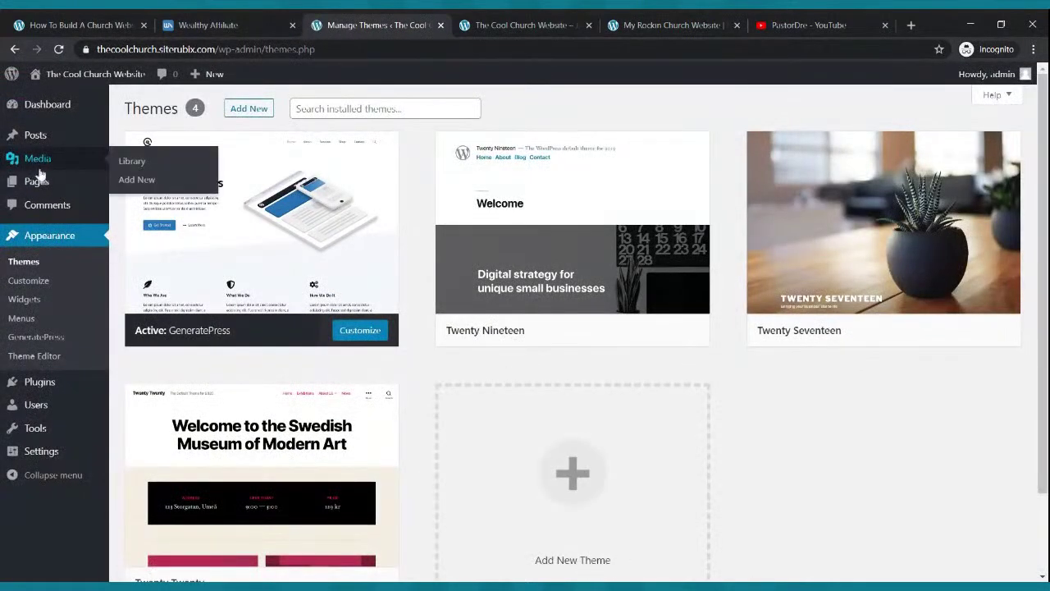
Step: Move the Sample Page to the trash and start a new page in the block editor, dismissing its welcome guide
mouse_move(50, 185)
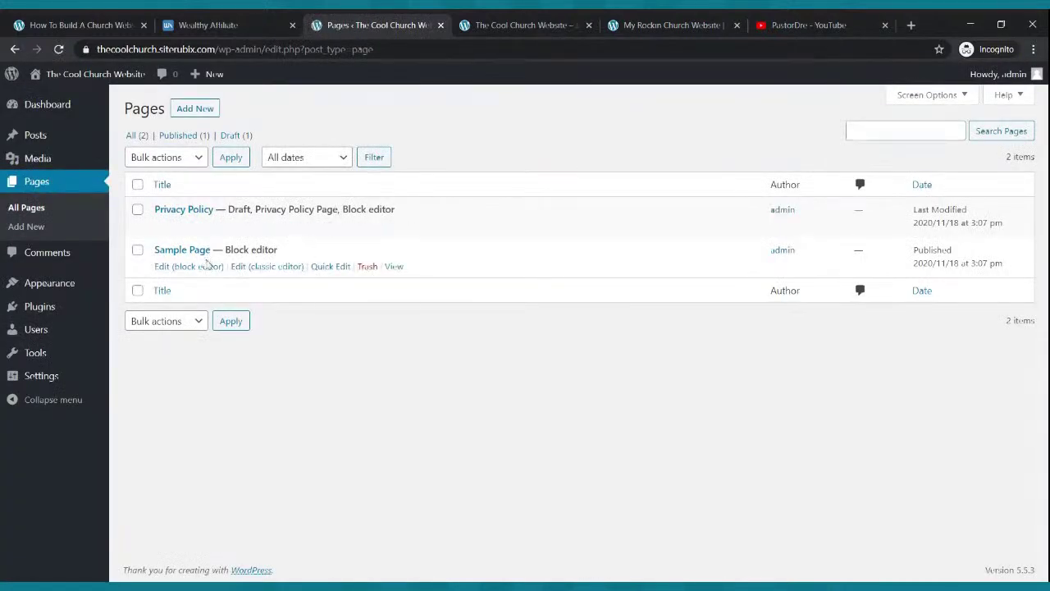
click(367, 267)
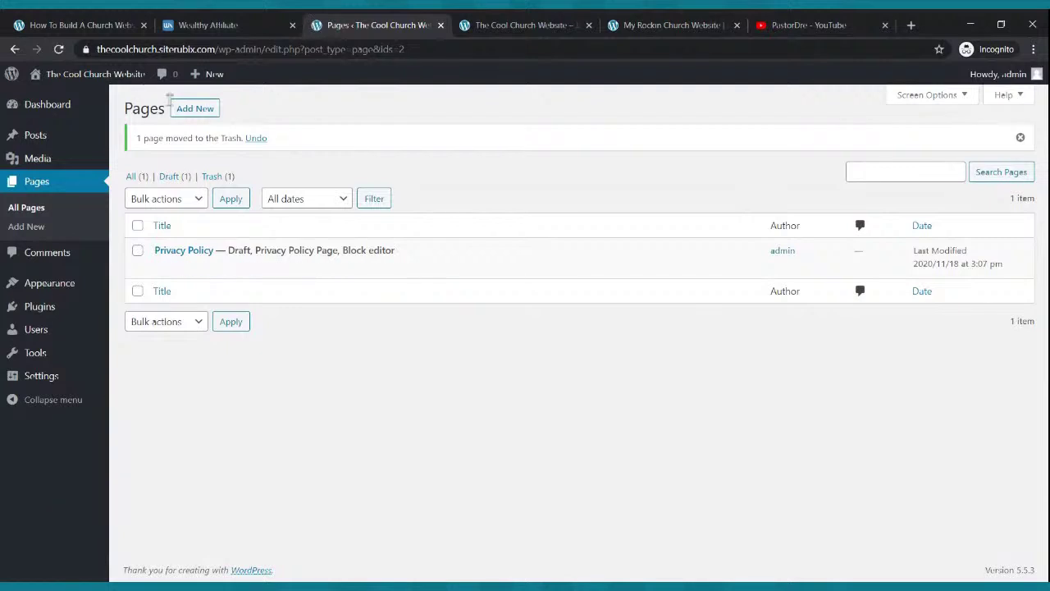
click(202, 110)
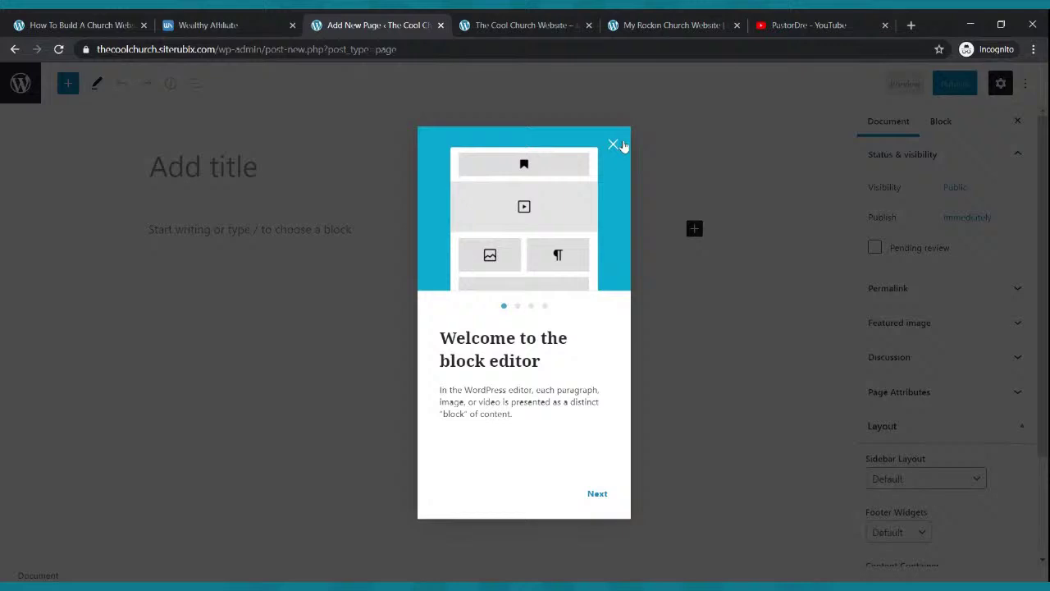
click(617, 142)
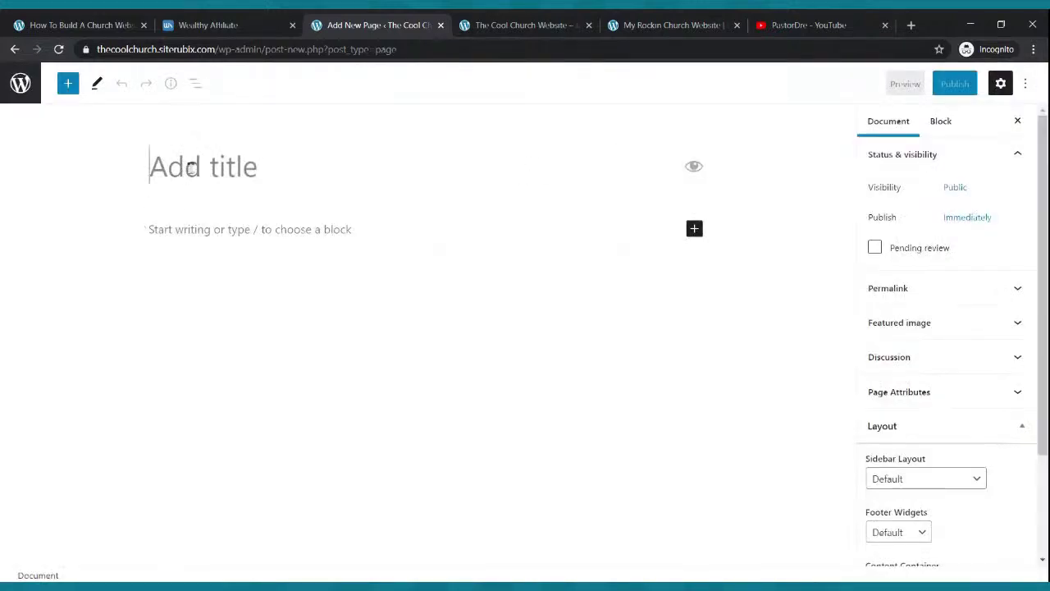
Step: Title the new page "Home" and publish it
click(191, 169)
text(Home)
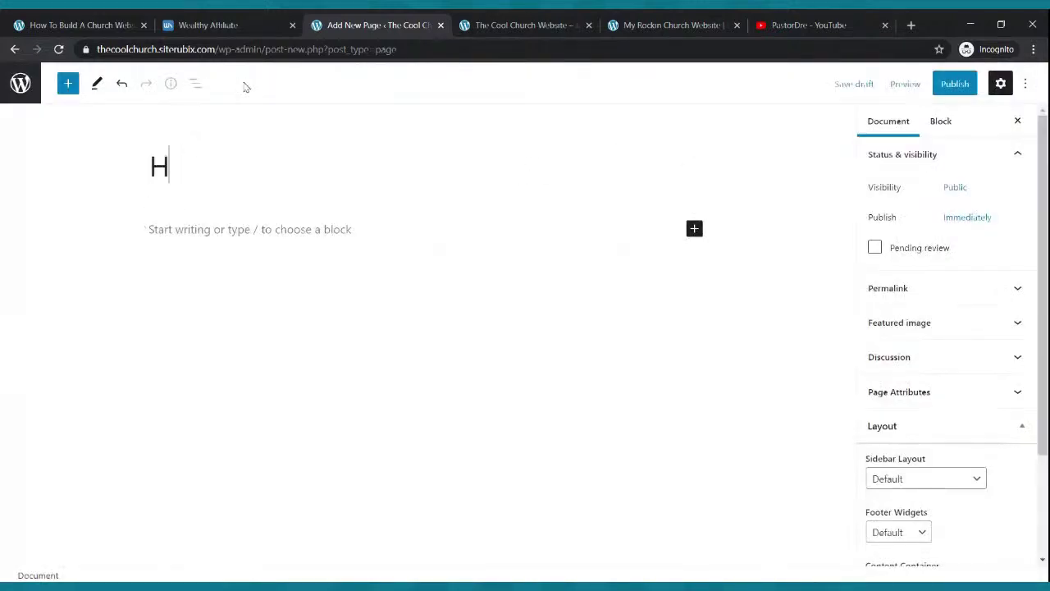
click(950, 85)
click(932, 85)
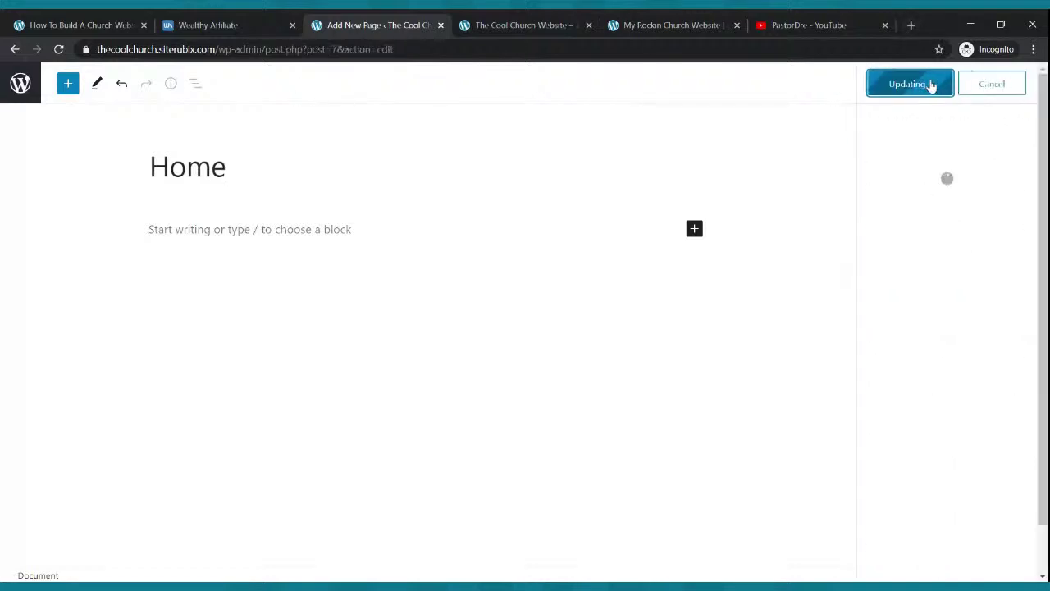
Step: Return to the pages list, create a new page titled "Live Webcast" and publish it
click(18, 90)
click(204, 113)
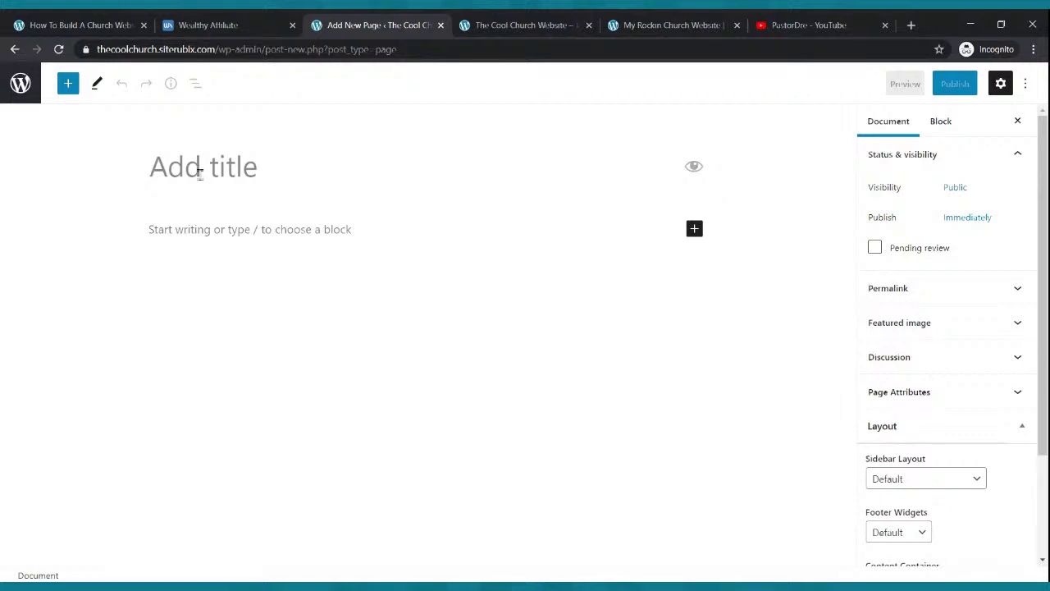
text(Live W)
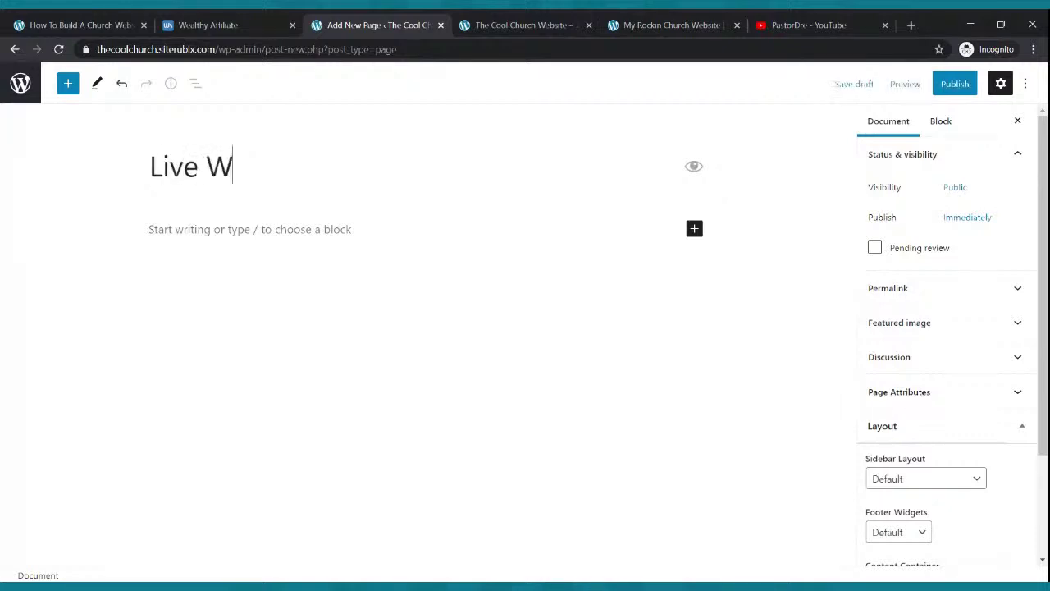
text(ebcast)
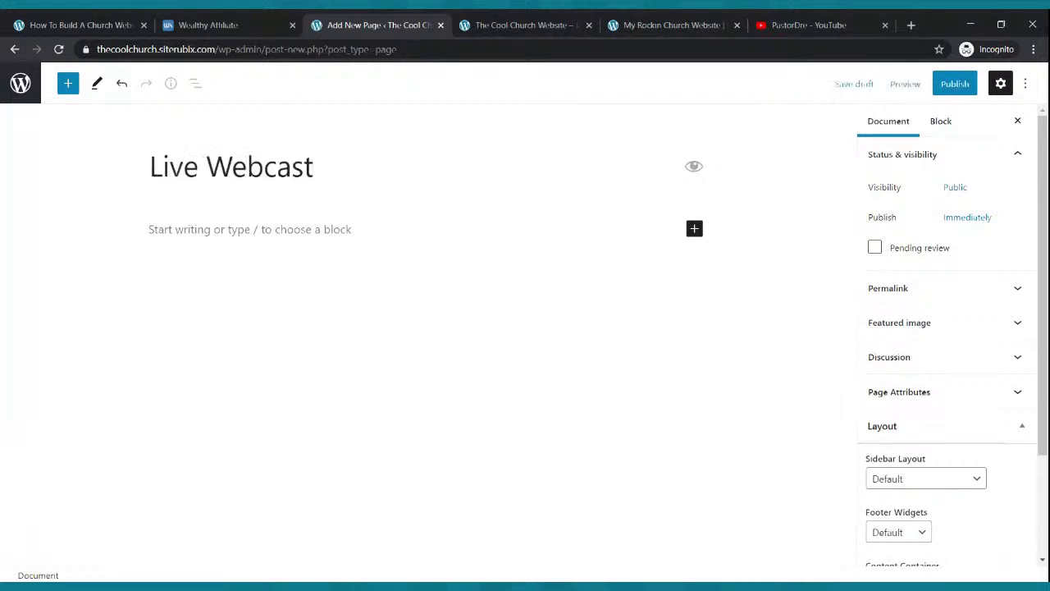
click(952, 85)
click(917, 86)
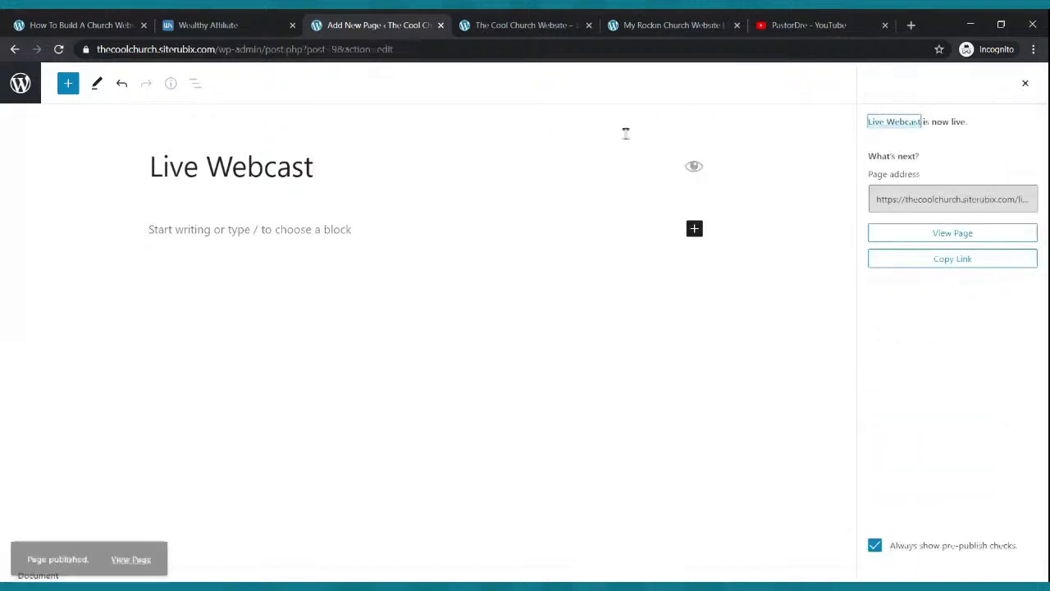
Step: Leave the Live Webcast page, add a new page titled "Blog" and publish it
click(21, 85)
click(196, 113)
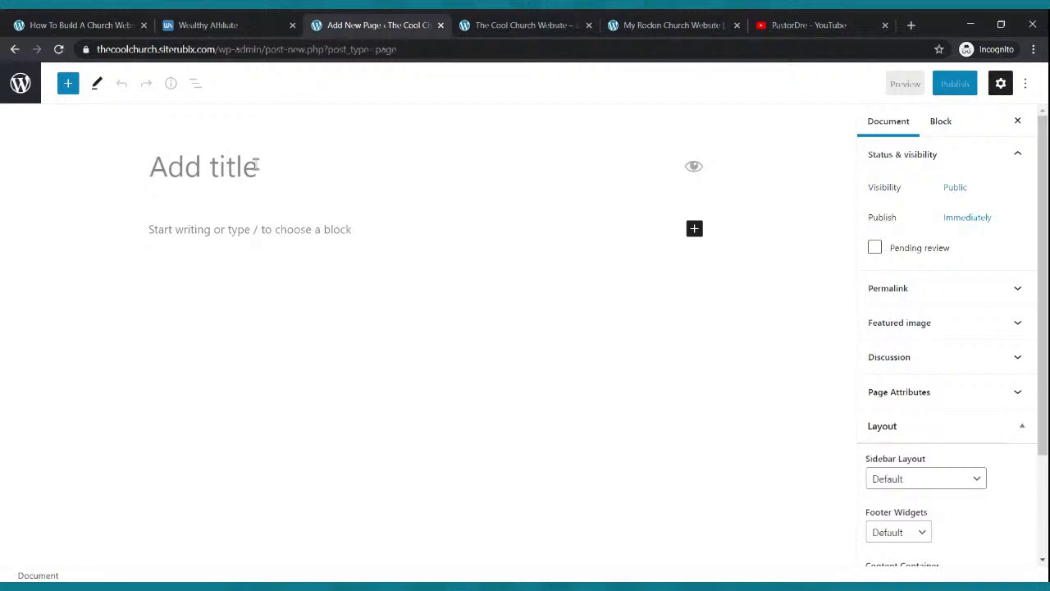
text(Blog)
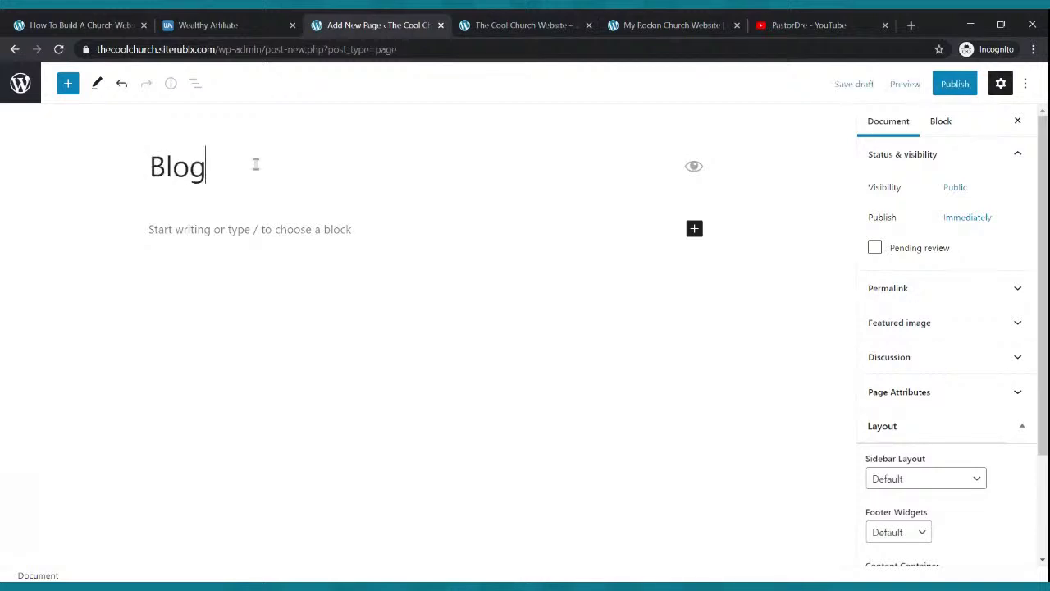
click(944, 87)
click(941, 89)
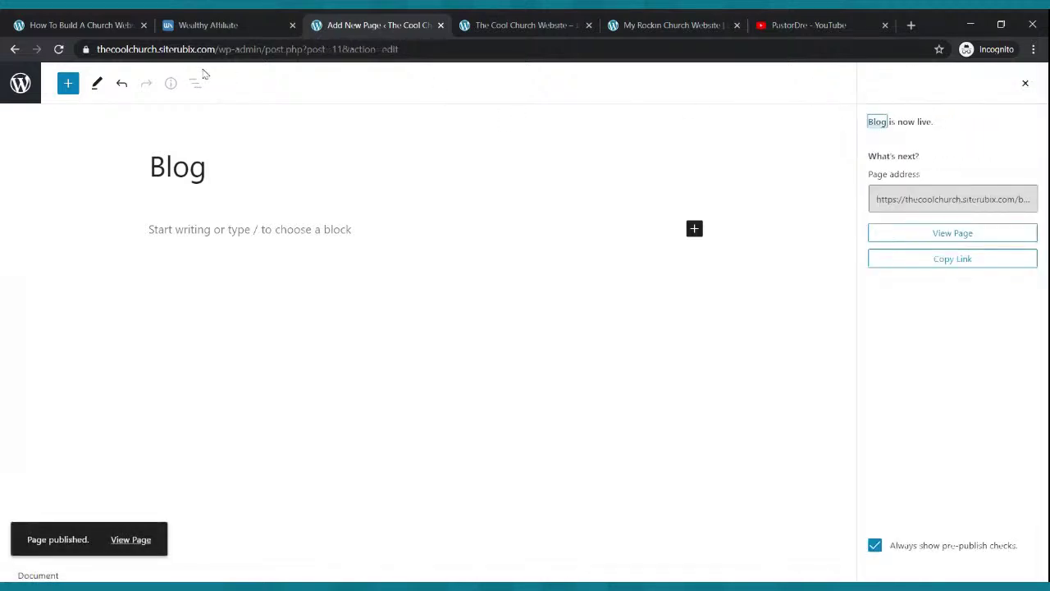
Step: Leave the Blog page, add a new page titled "Podcast" and publish it
click(22, 83)
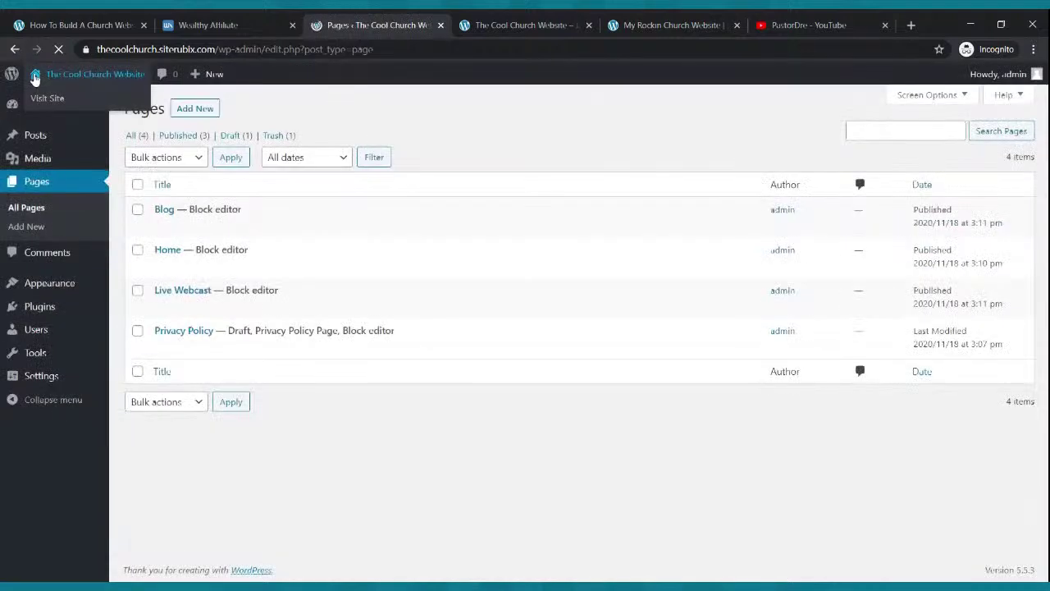
click(183, 111)
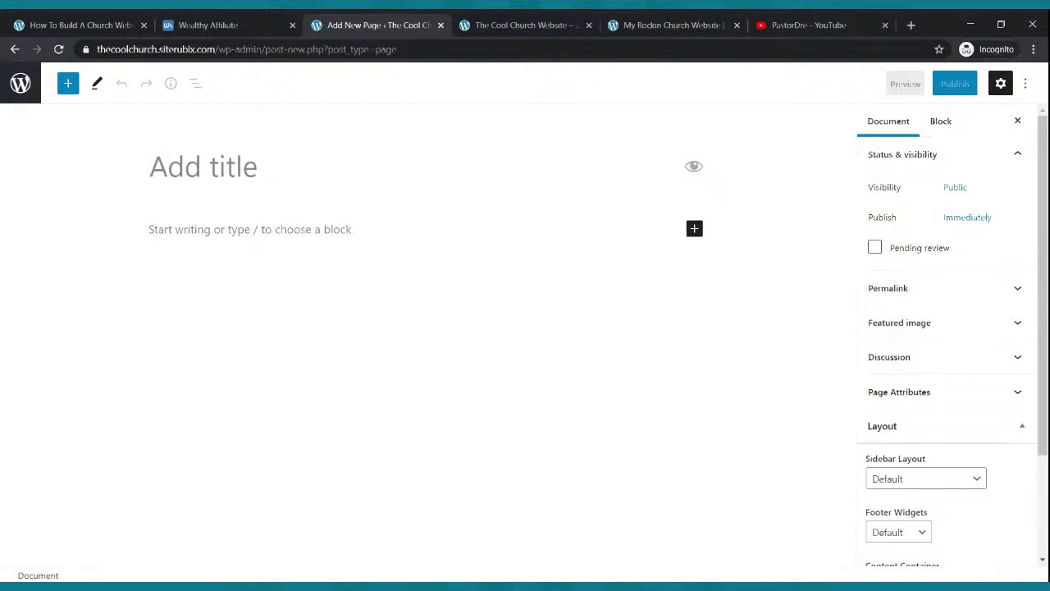
text(Podcast)
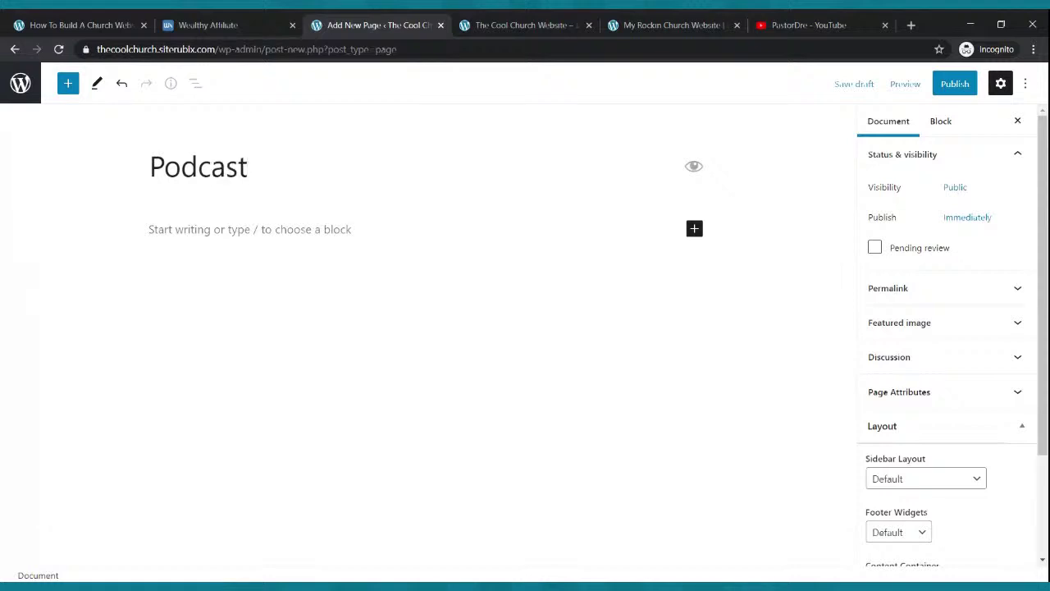
click(951, 84)
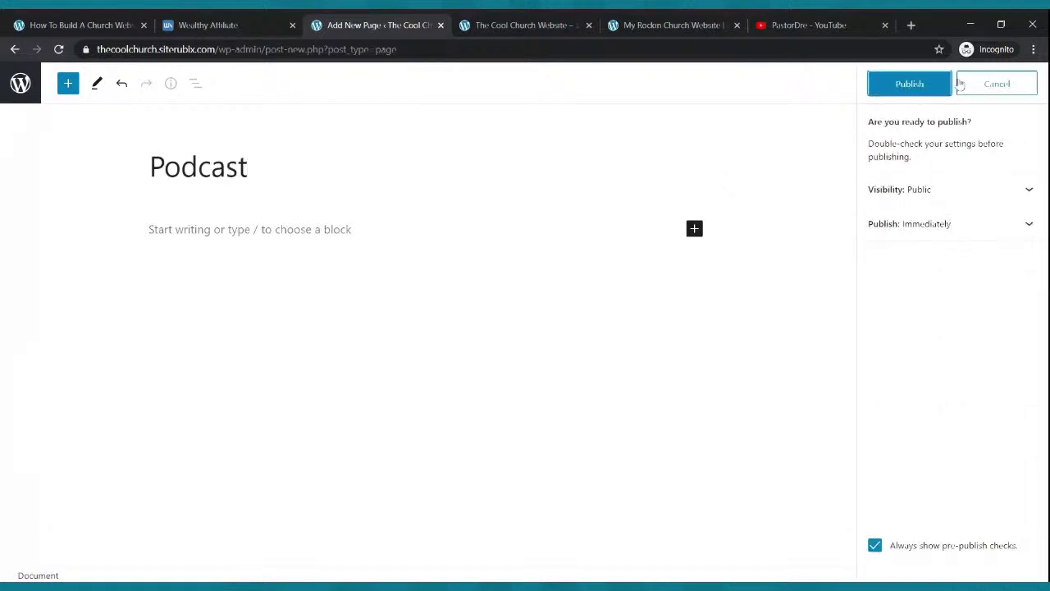
click(933, 82)
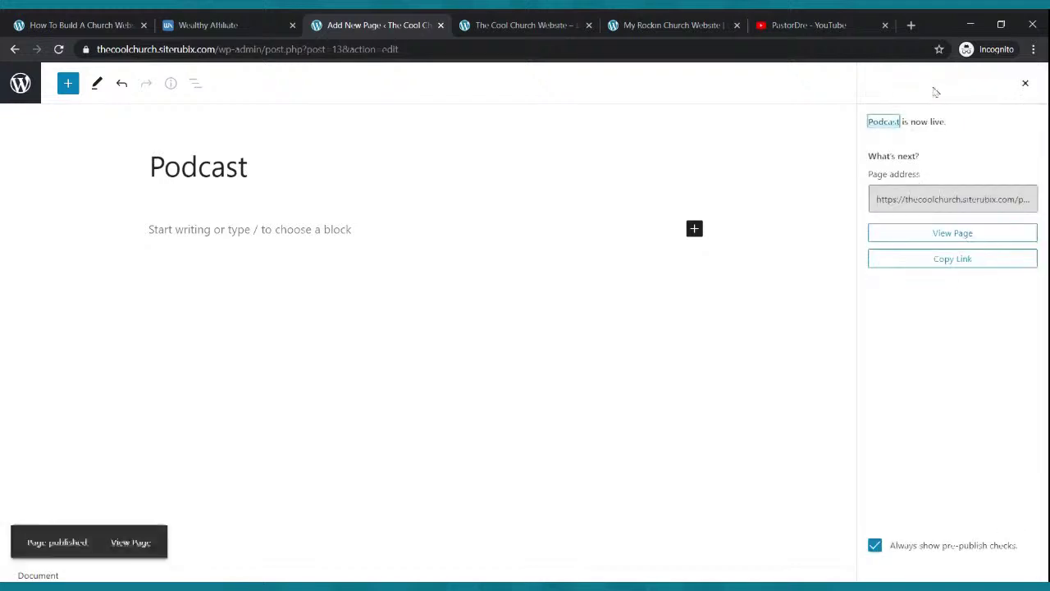
Step: Leave the Podcast page, add a new page titled "Small Groups" and publish it
click(36, 94)
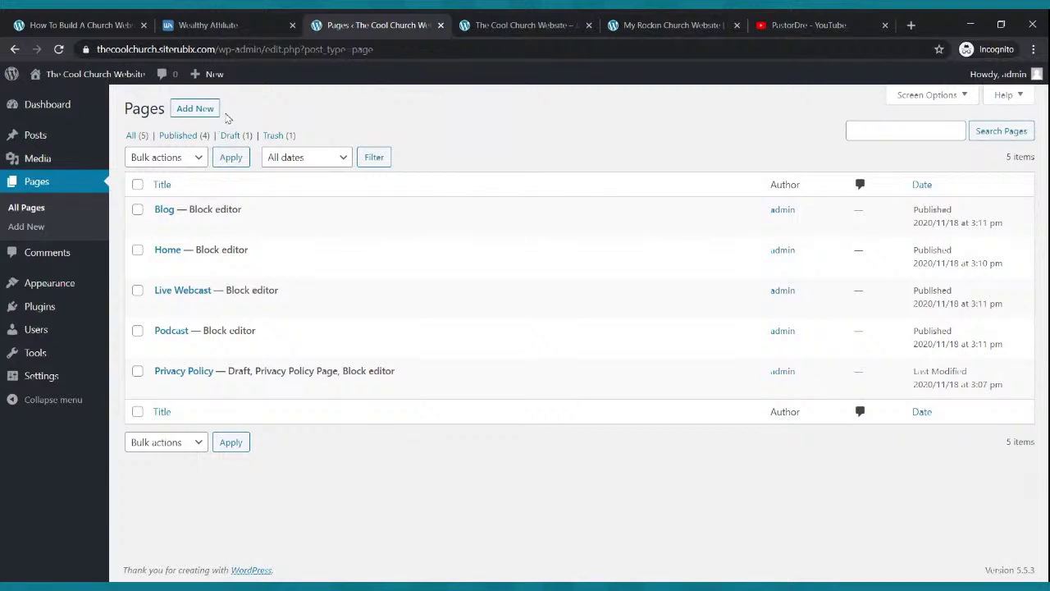
click(212, 112)
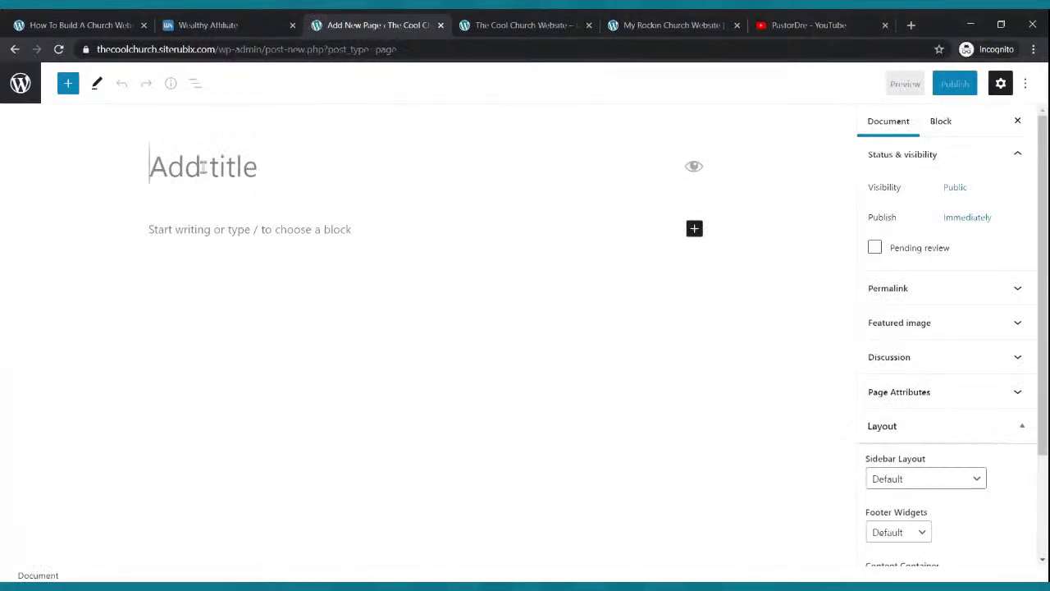
text(Sma)
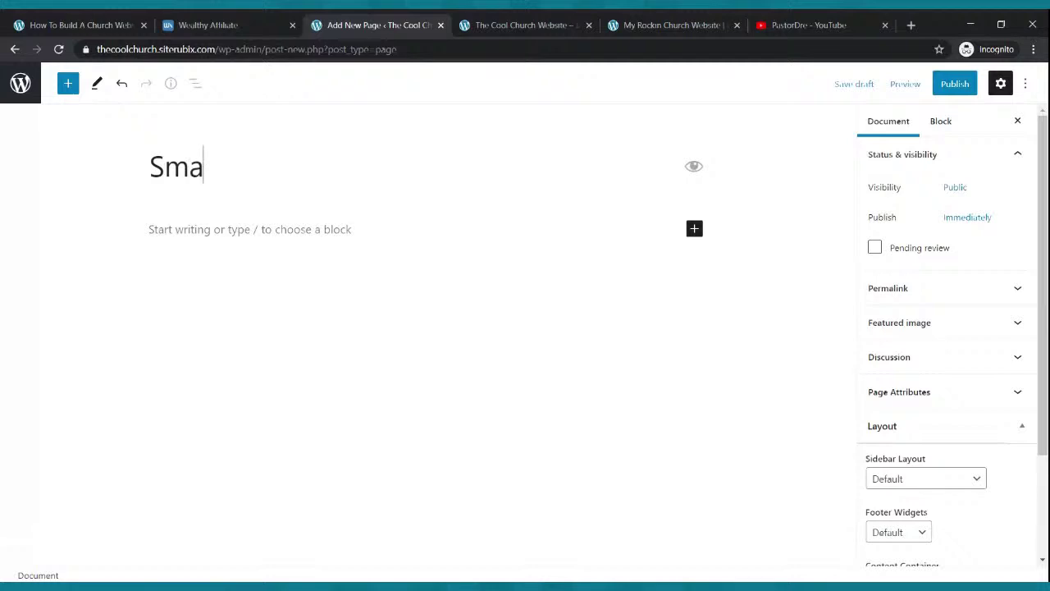
text(ll Groups)
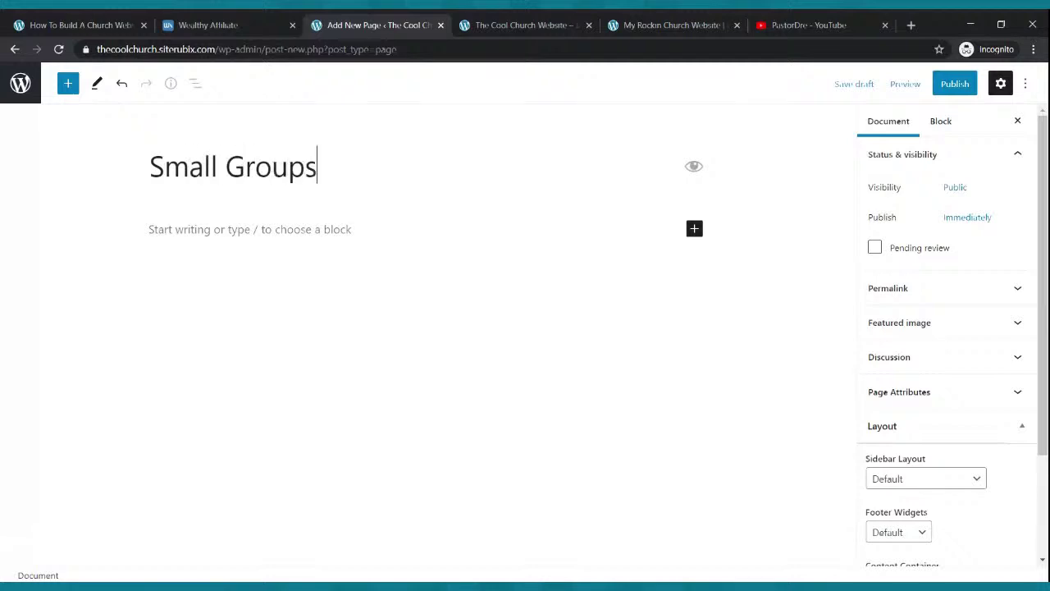
click(950, 85)
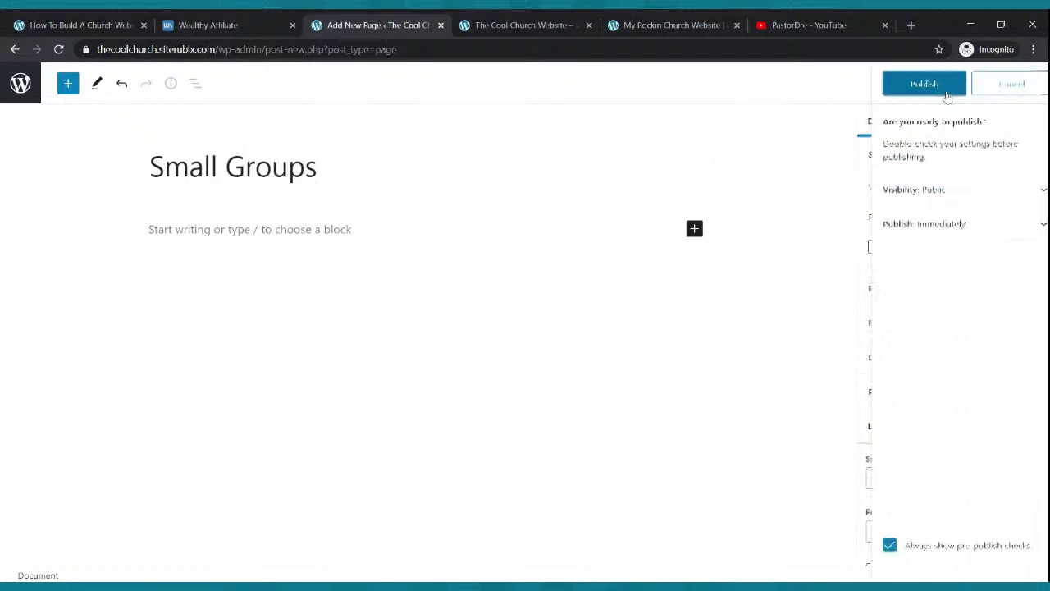
click(943, 90)
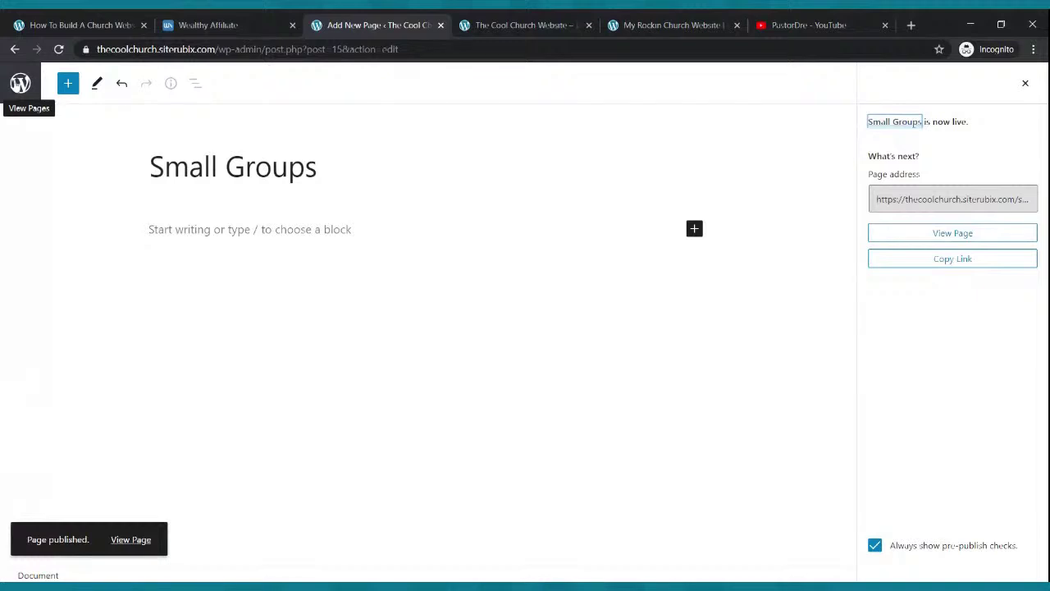
Step: Leave the Small Groups page, add a new page titled "Contact Us" and publish it
click(20, 83)
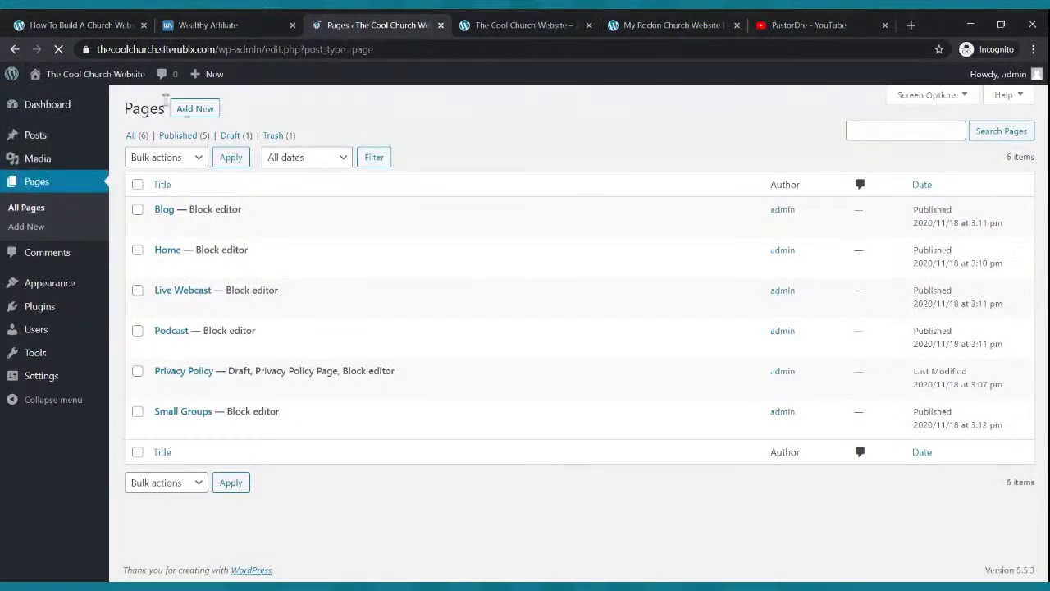
click(196, 113)
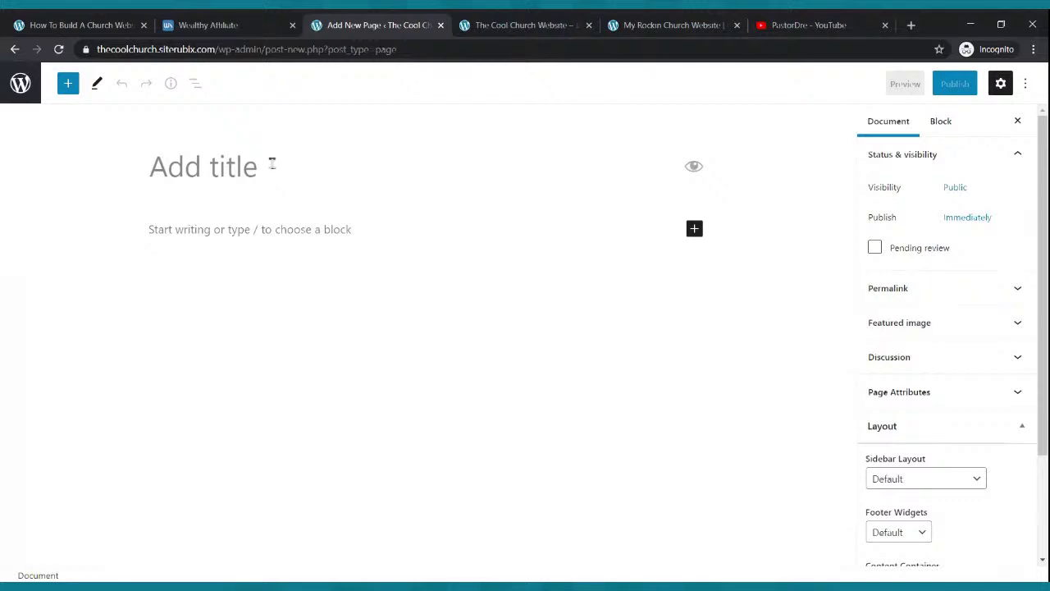
text(Contact Us)
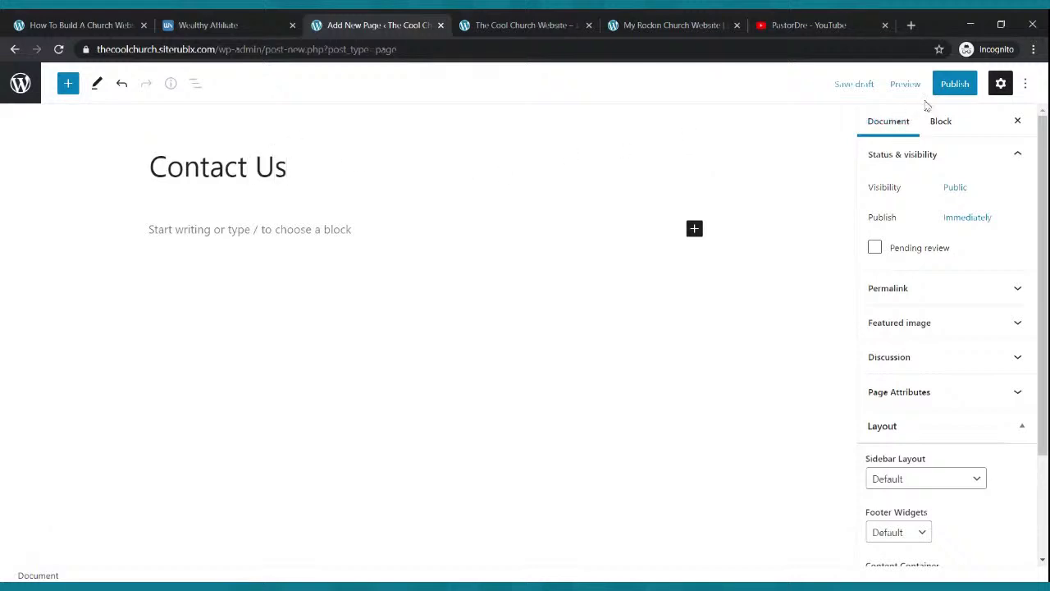
click(952, 87)
click(915, 86)
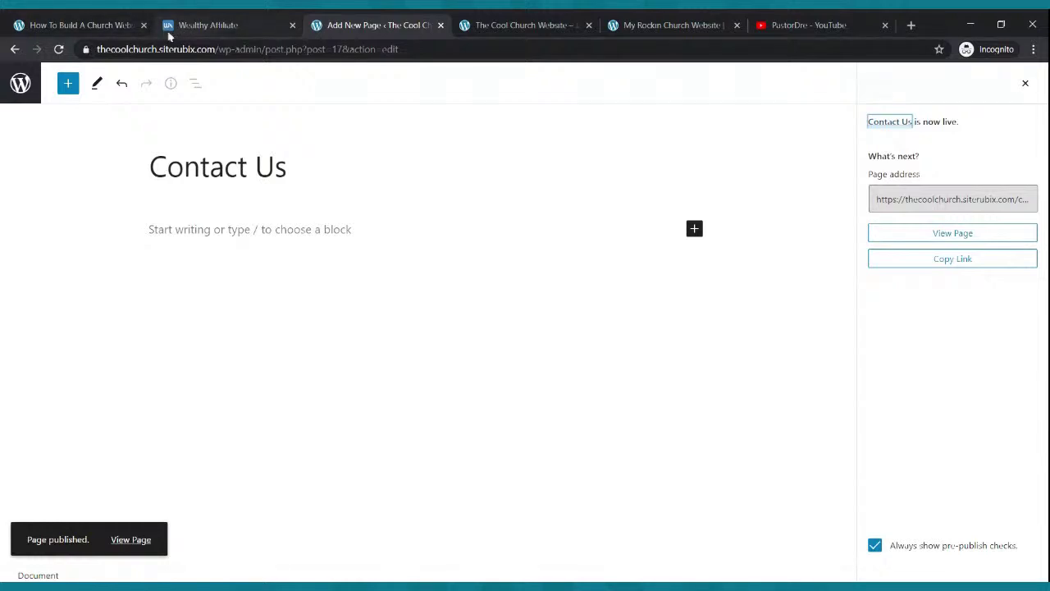
Step: Return to the pages list and reload the live church site to check its navigation for the published pages
click(16, 87)
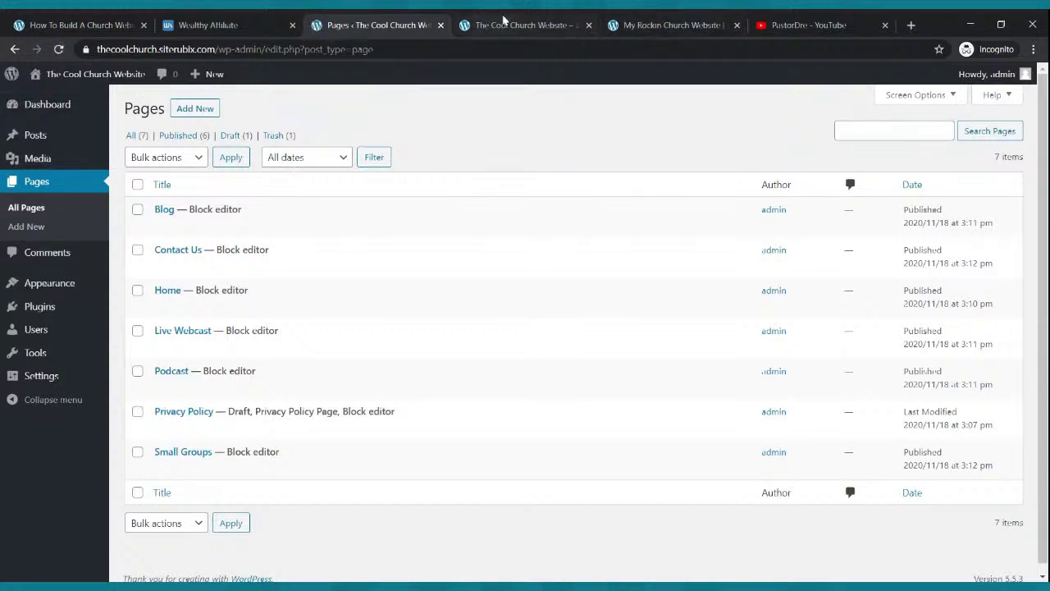
click(503, 25)
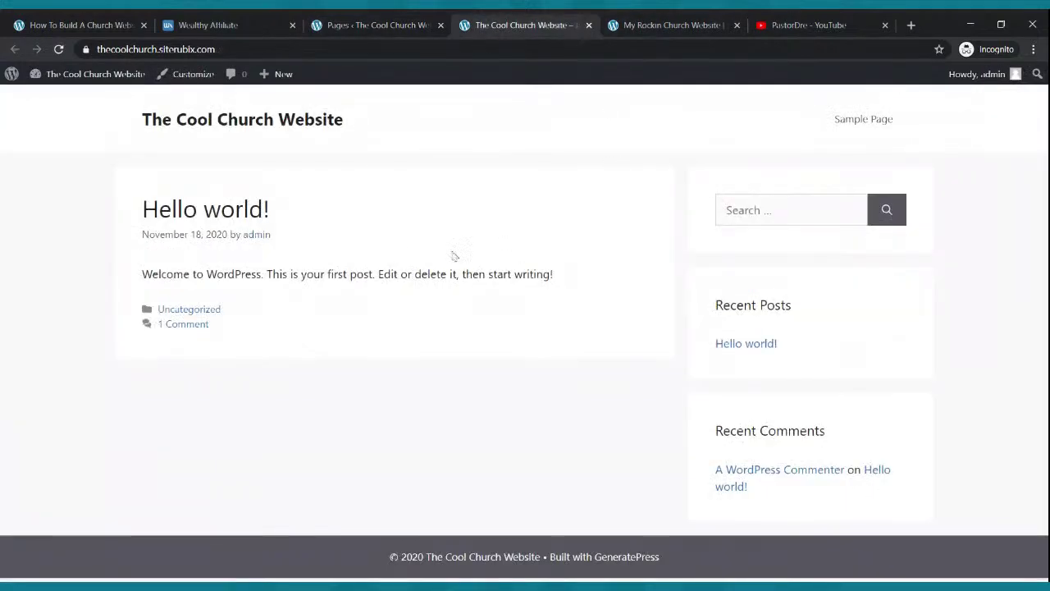
click(59, 50)
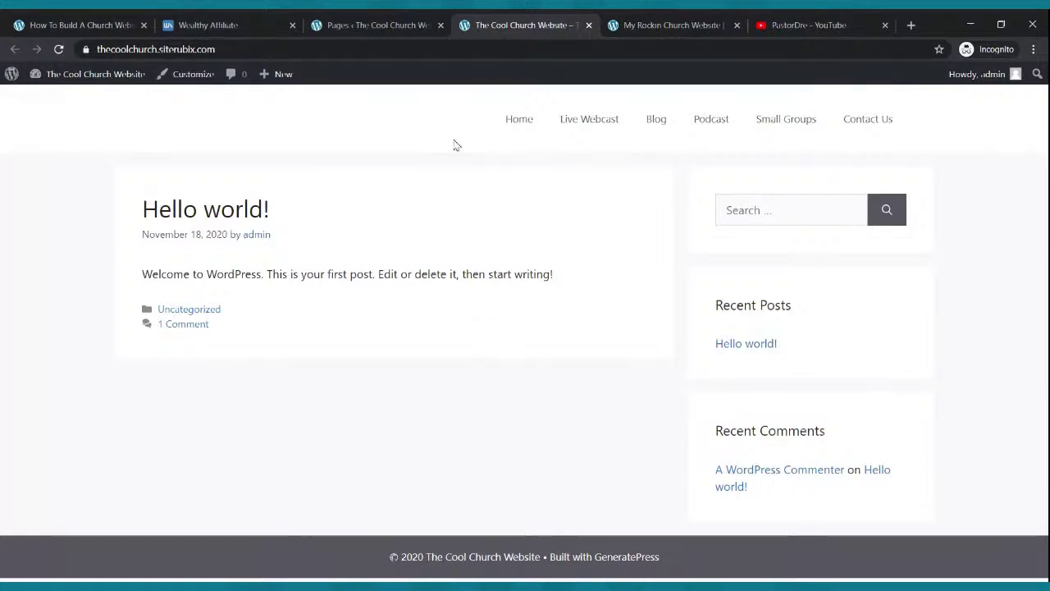
Step: In the Reading settings, display a static page with Home as the homepage and Blog as the posts page, and save
click(380, 24)
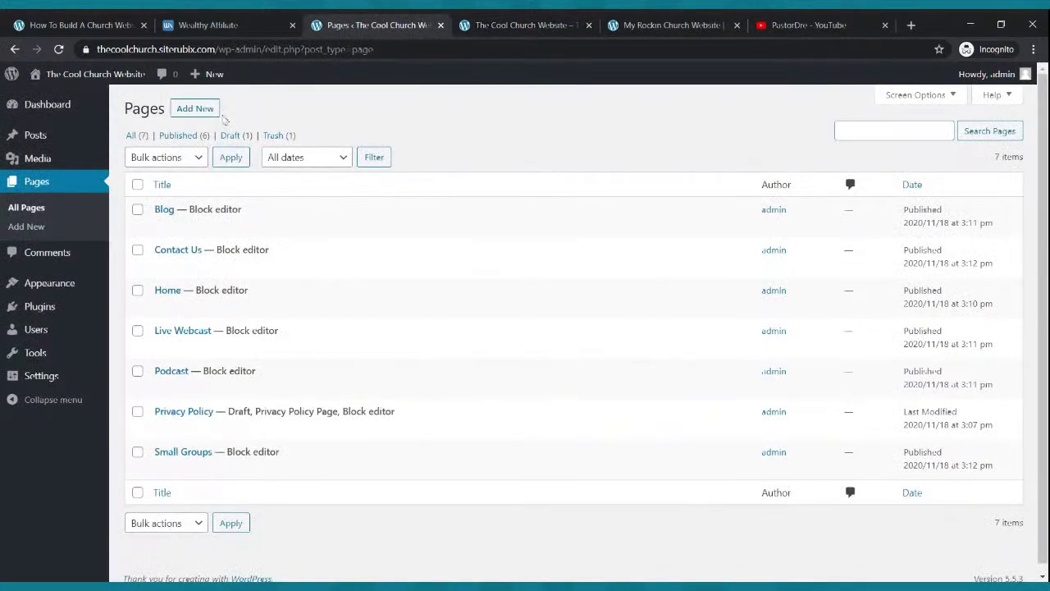
mouse_move(51, 282)
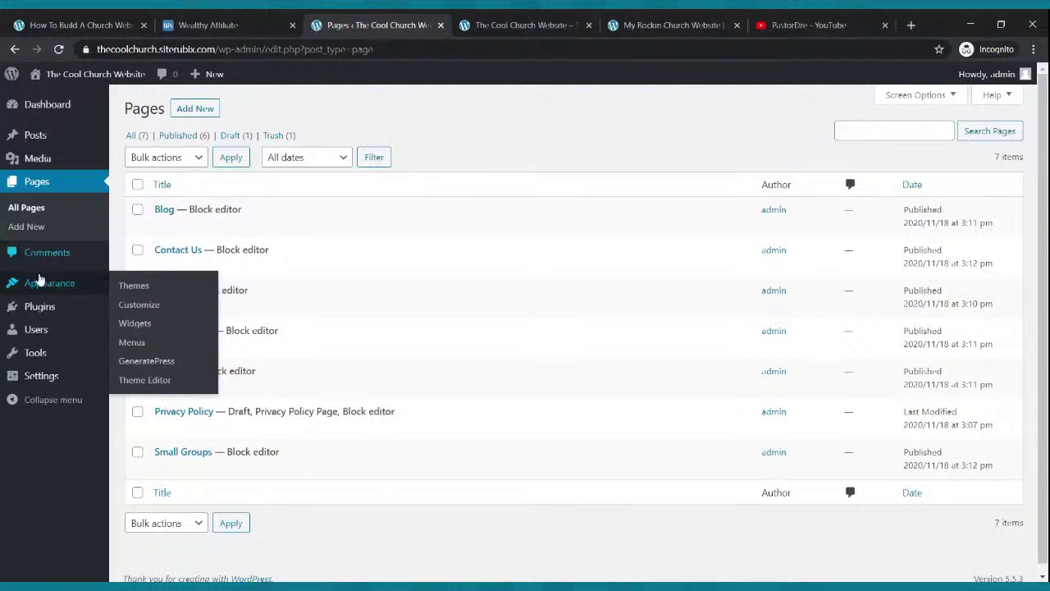
mouse_move(36, 375)
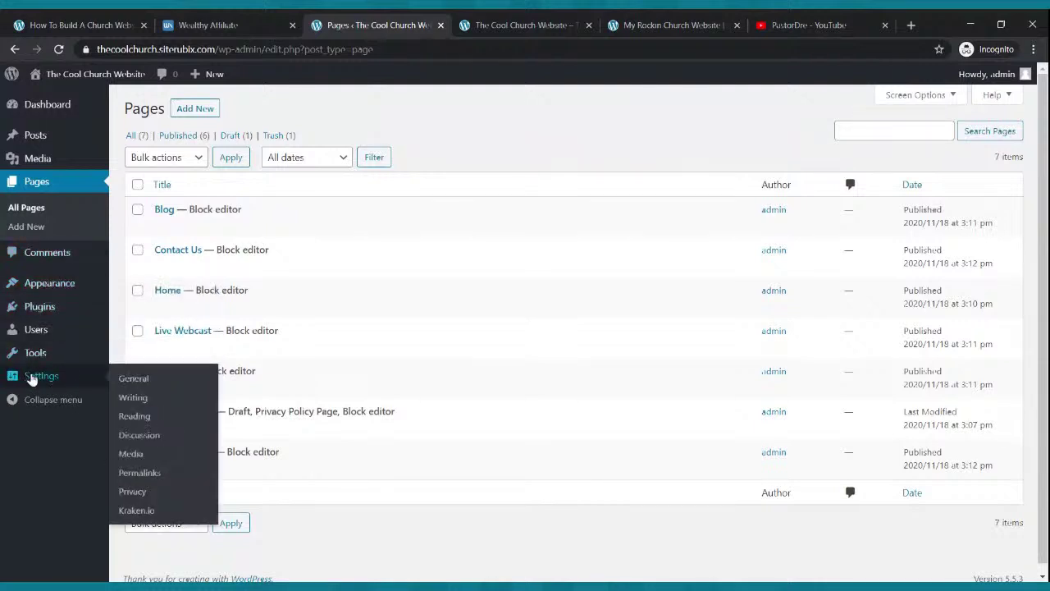
click(36, 378)
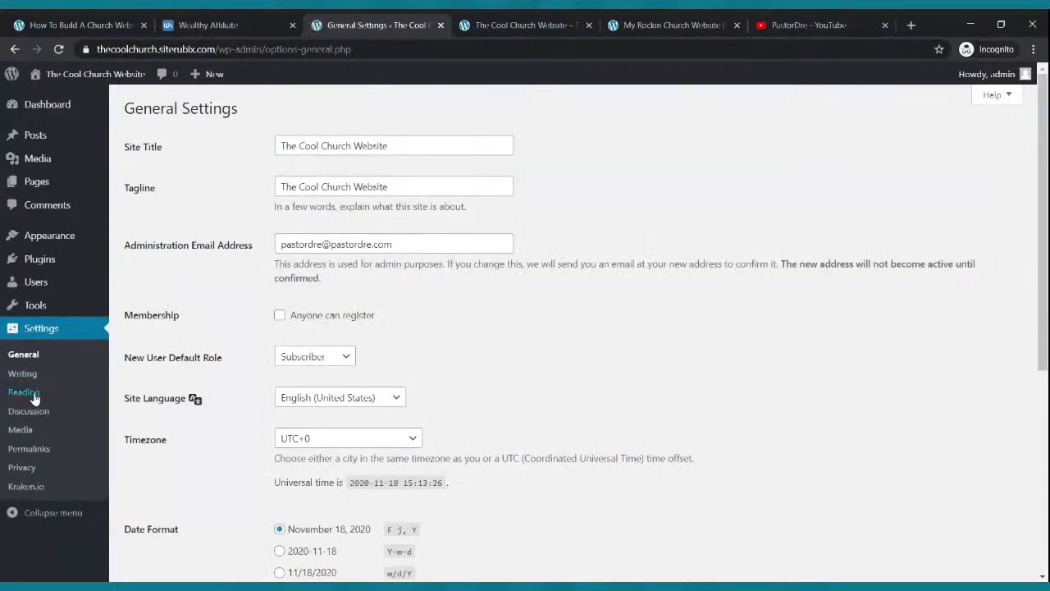
click(34, 398)
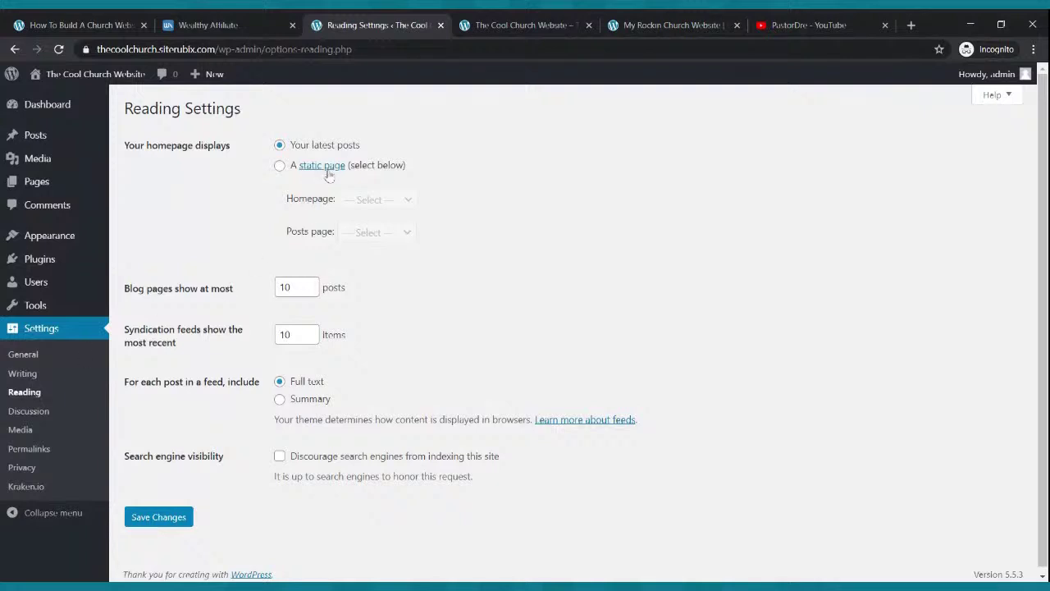
click(284, 167)
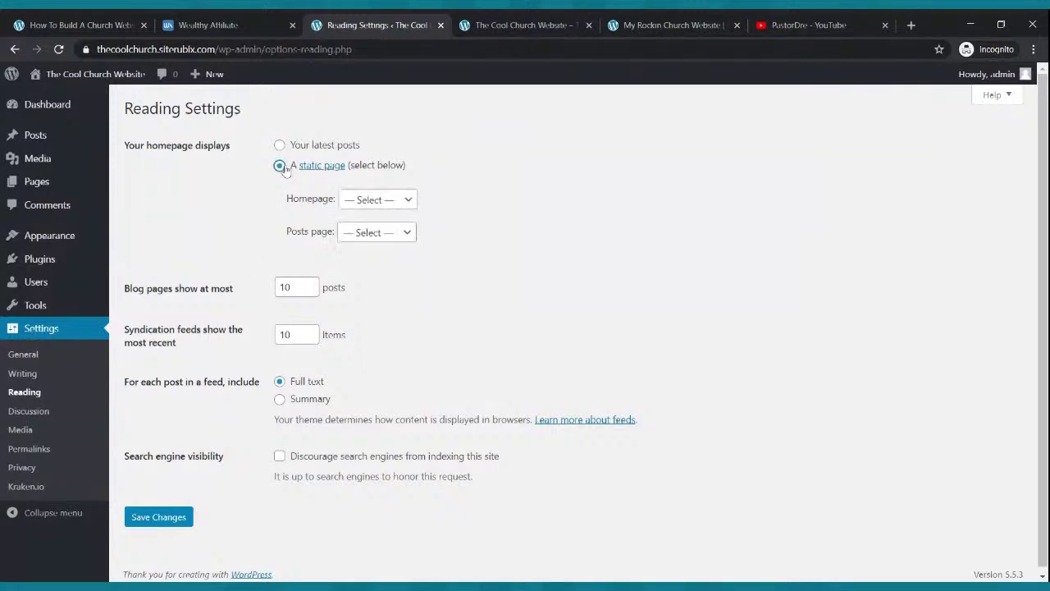
click(361, 204)
click(355, 295)
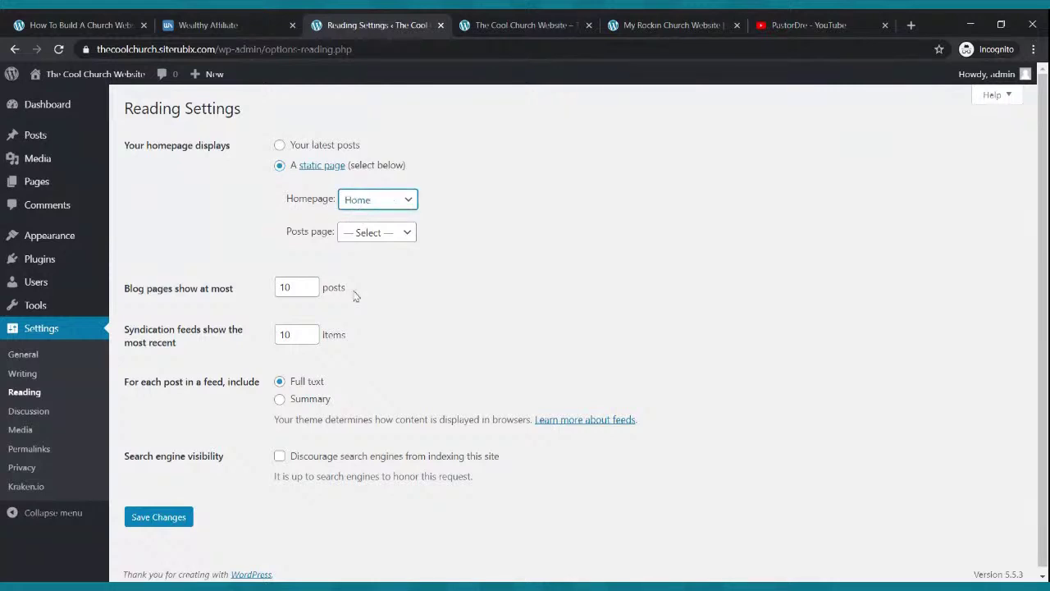
click(351, 235)
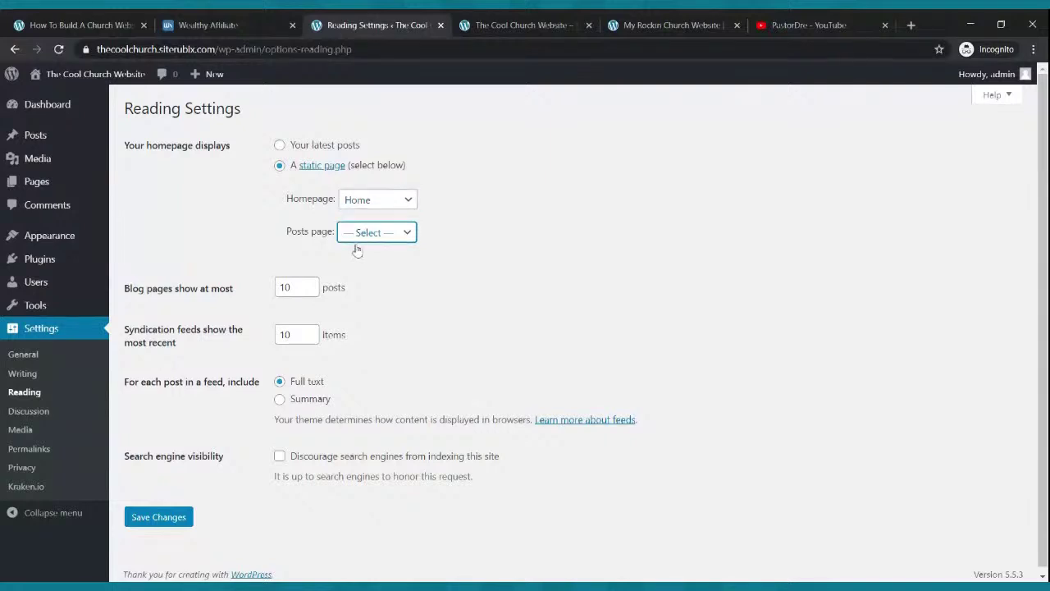
click(354, 280)
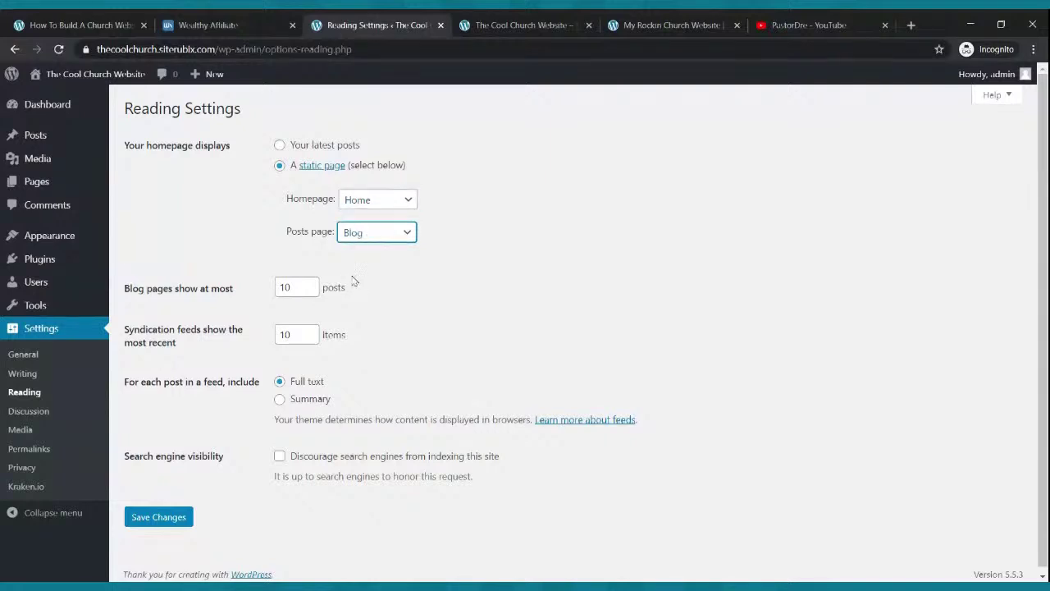
click(157, 519)
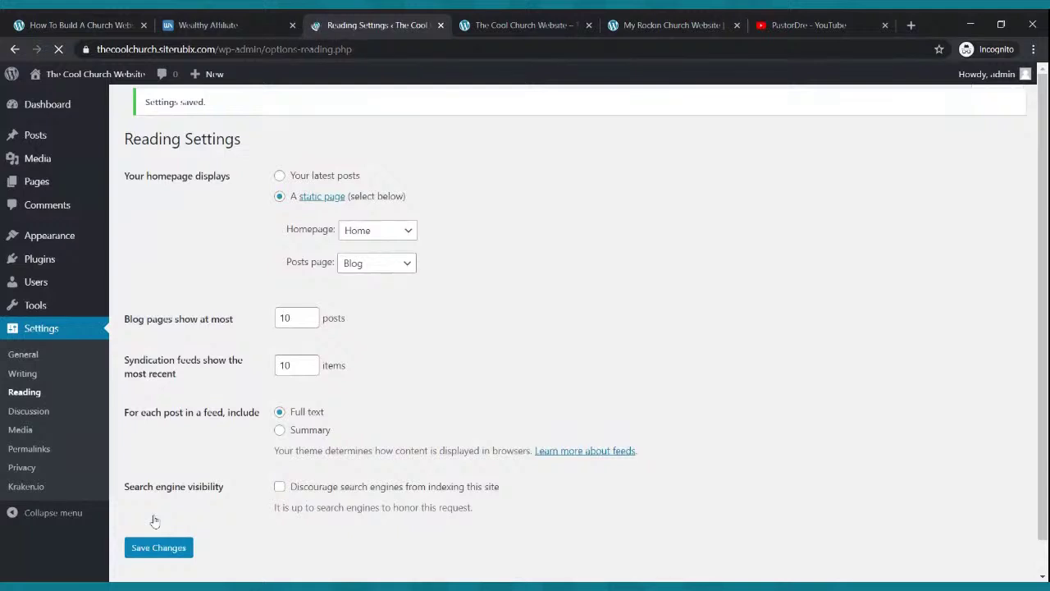
Step: Reload the live church site to check its front page
click(548, 25)
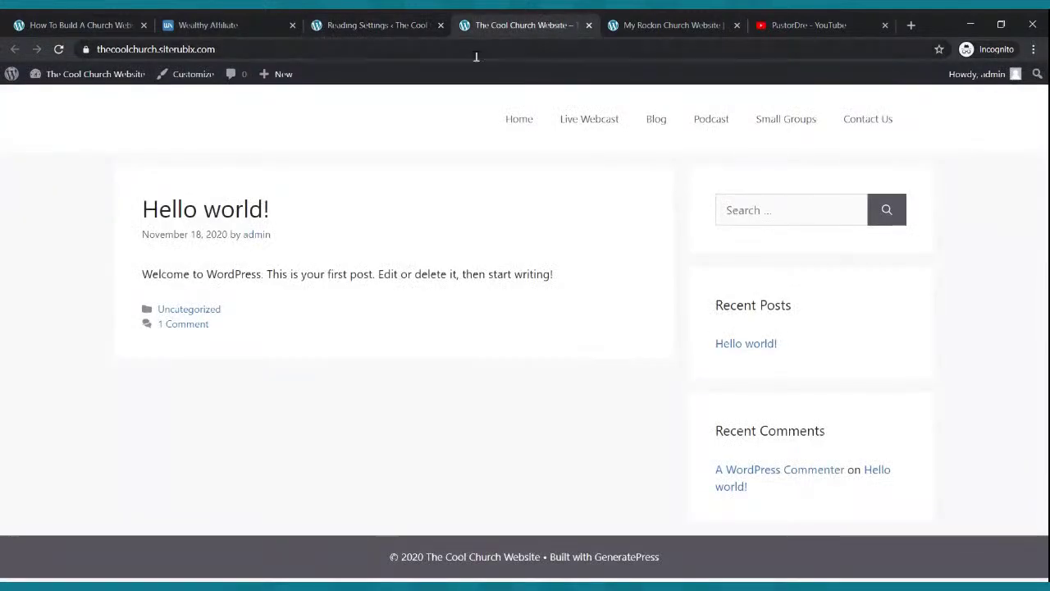
click(64, 50)
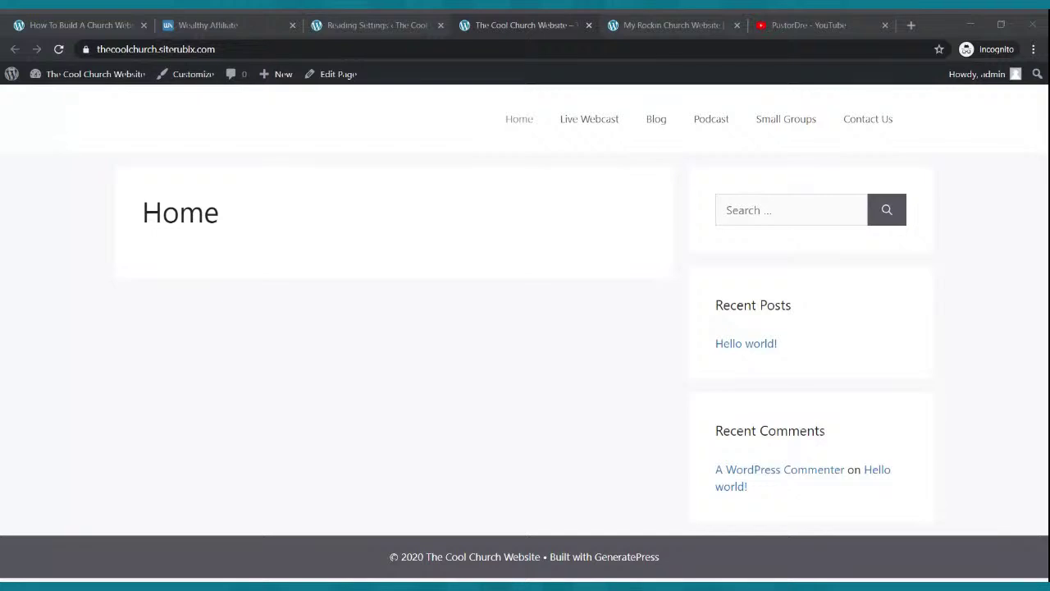
click(485, 35)
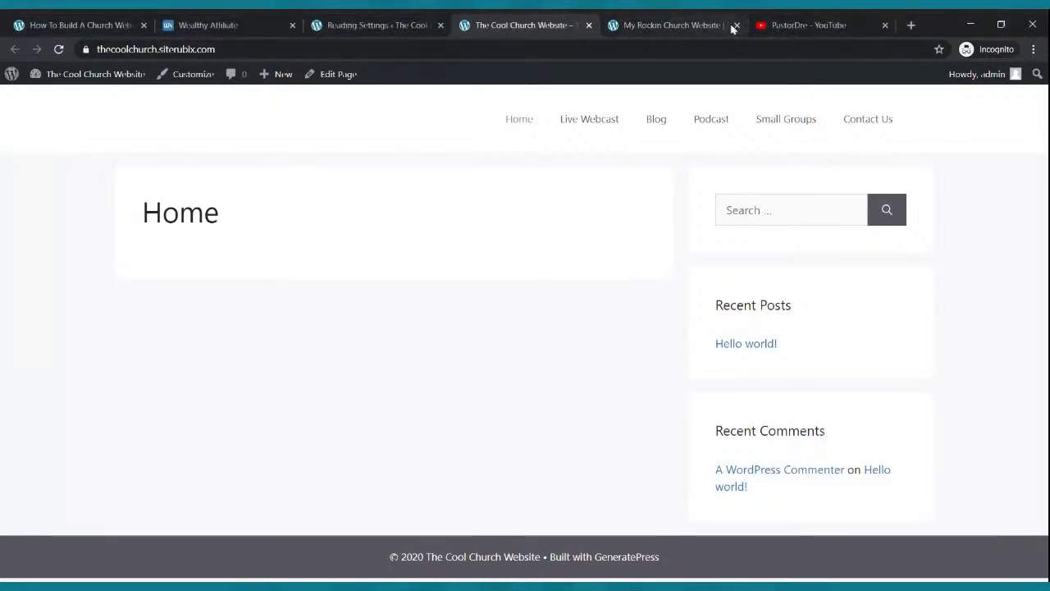
Step: Switch to the YouTube channel, reload it and open the live stream "How To Build A WordPress Website For Your Church For FREE"
click(800, 25)
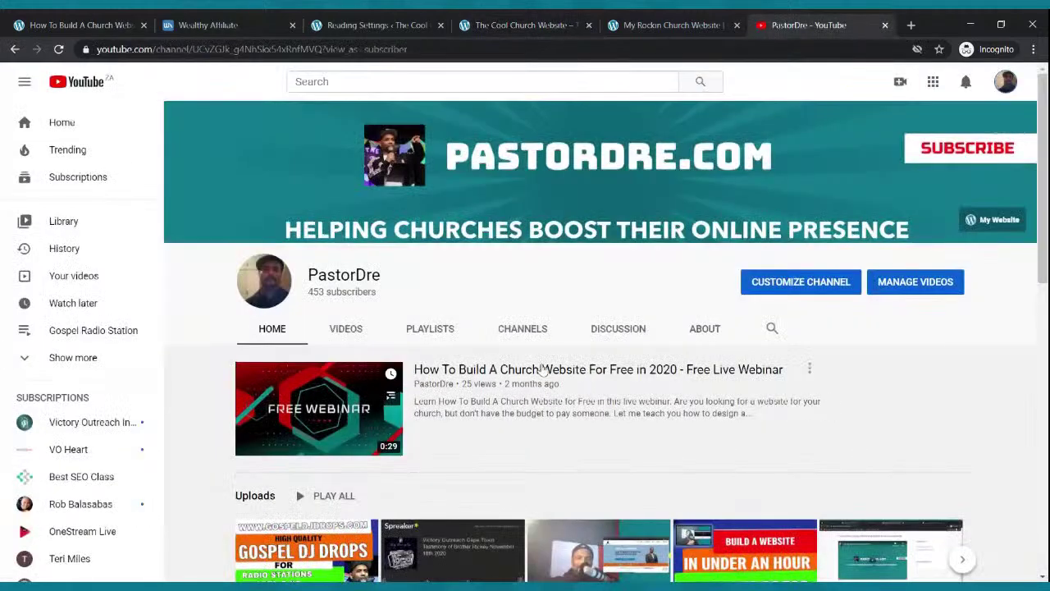
click(58, 49)
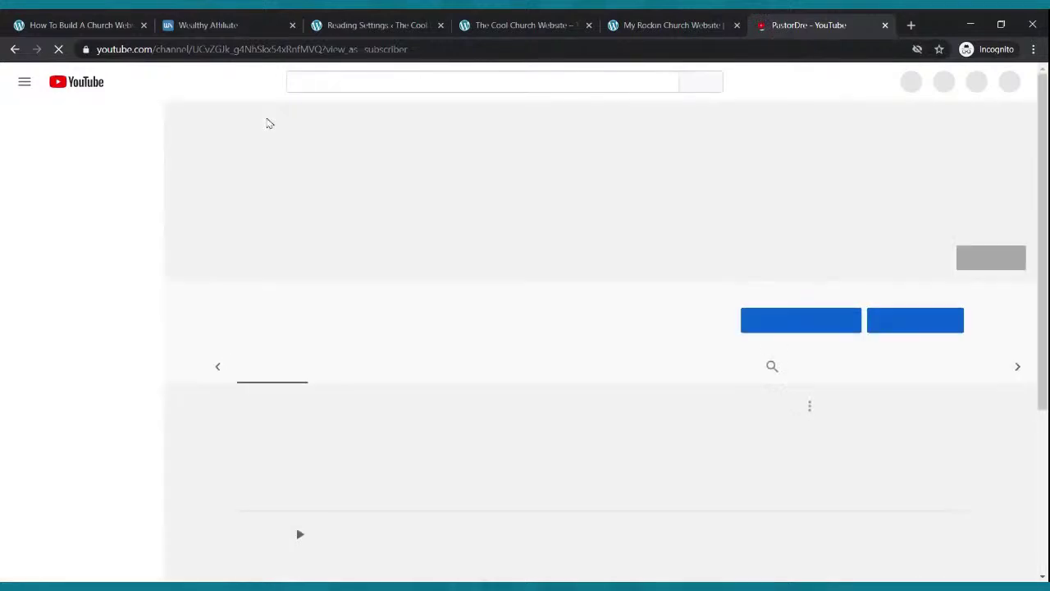
scroll(328, 205, down, 3)
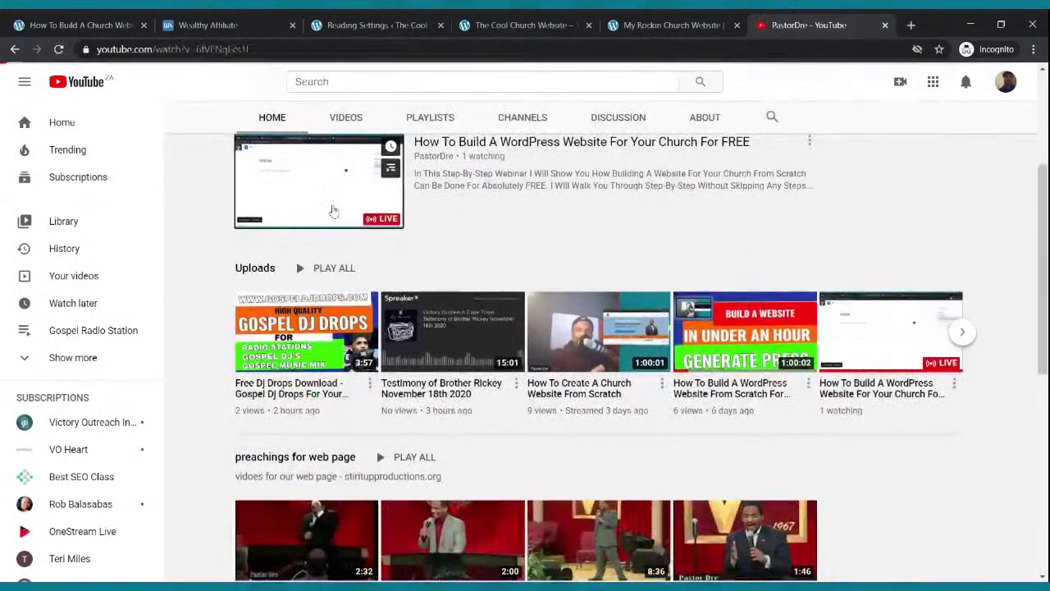
click(334, 212)
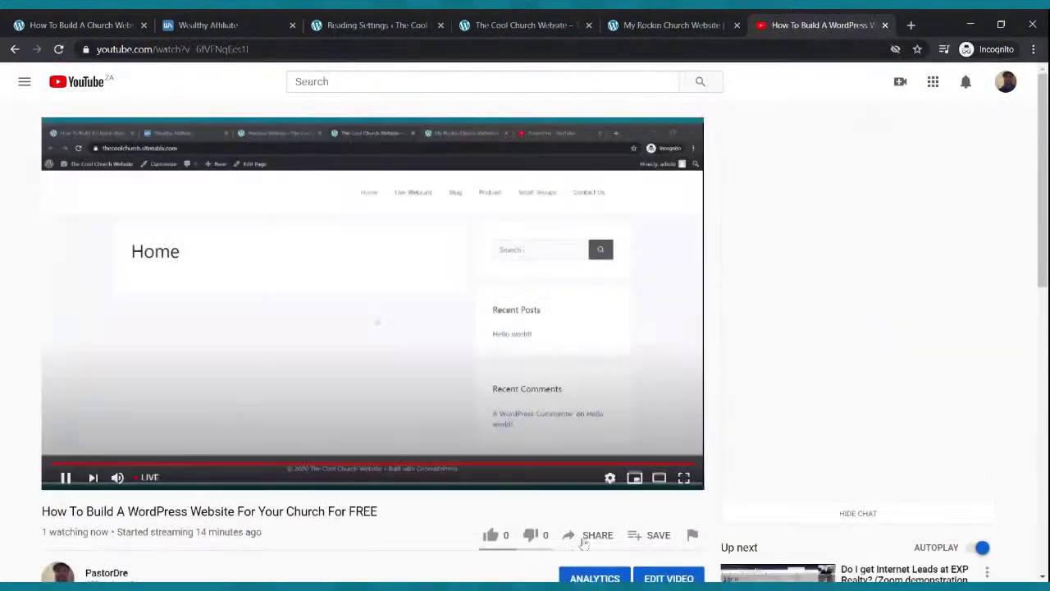
Step: Pause the live stream and copy its share link
scroll(584, 543, down, 1)
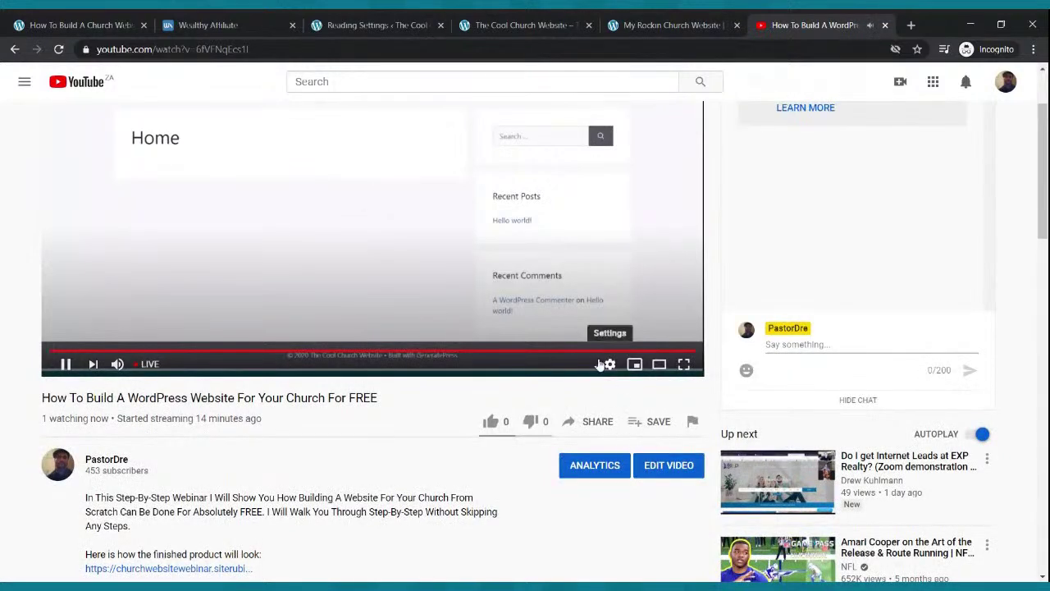
scroll(602, 365, up, 1)
click(580, 333)
click(595, 519)
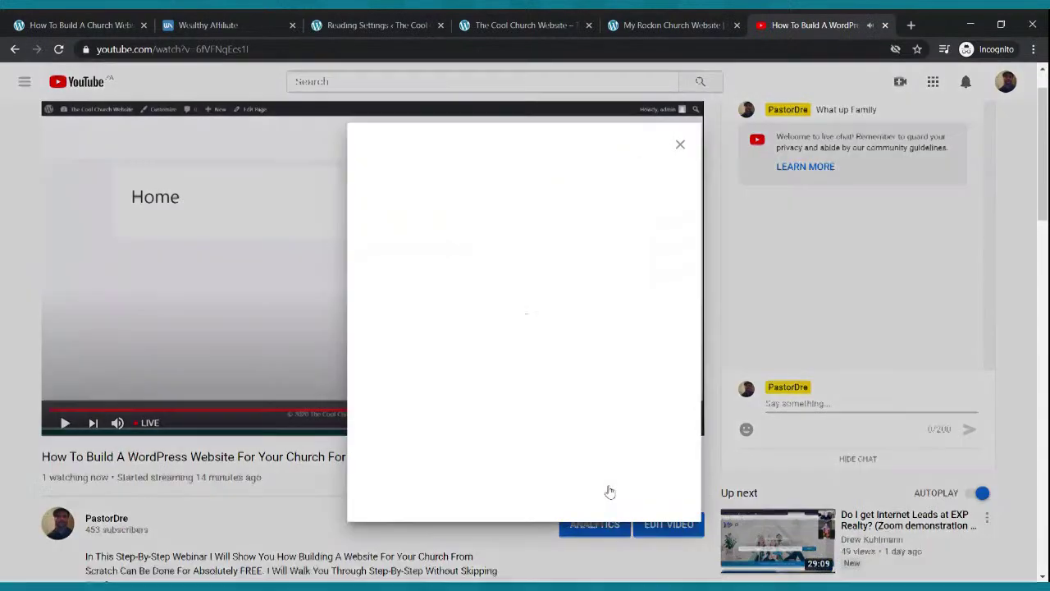
click(653, 371)
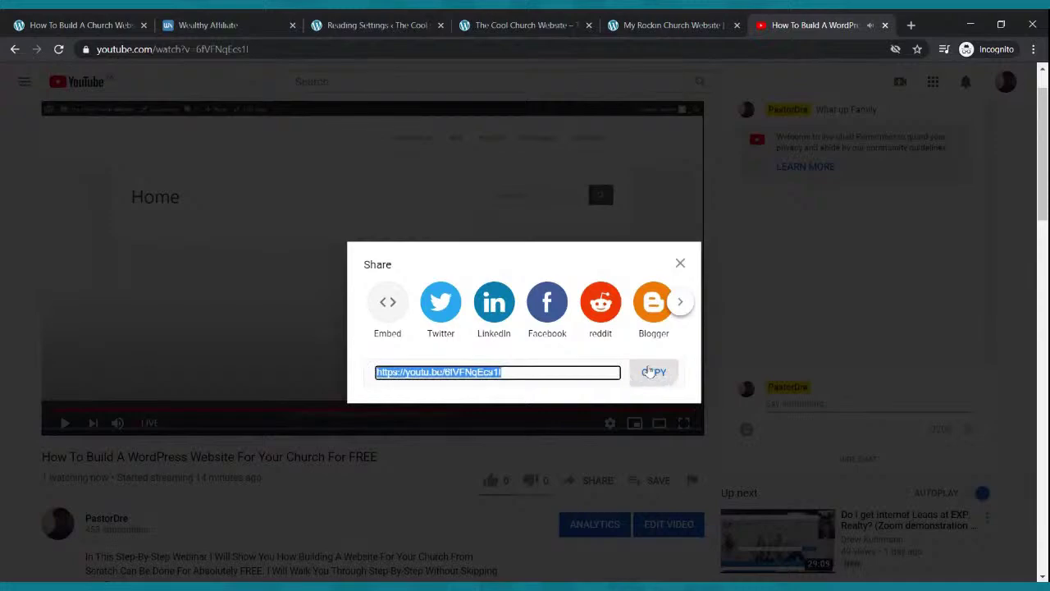
Step: View the pastordre.com homepage and reload the live church site to recheck its Home page
click(125, 18)
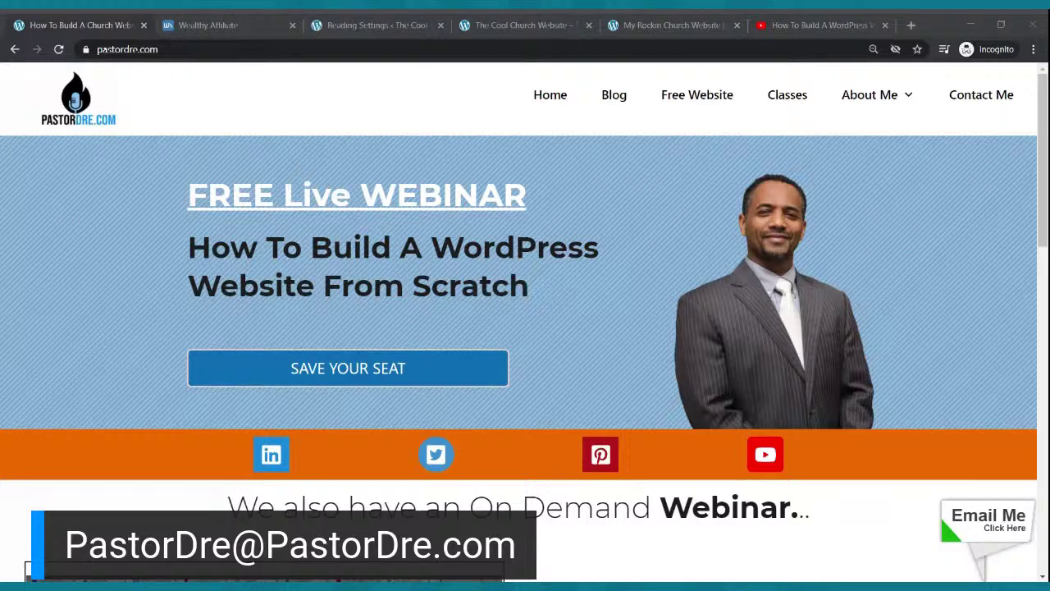
click(497, 305)
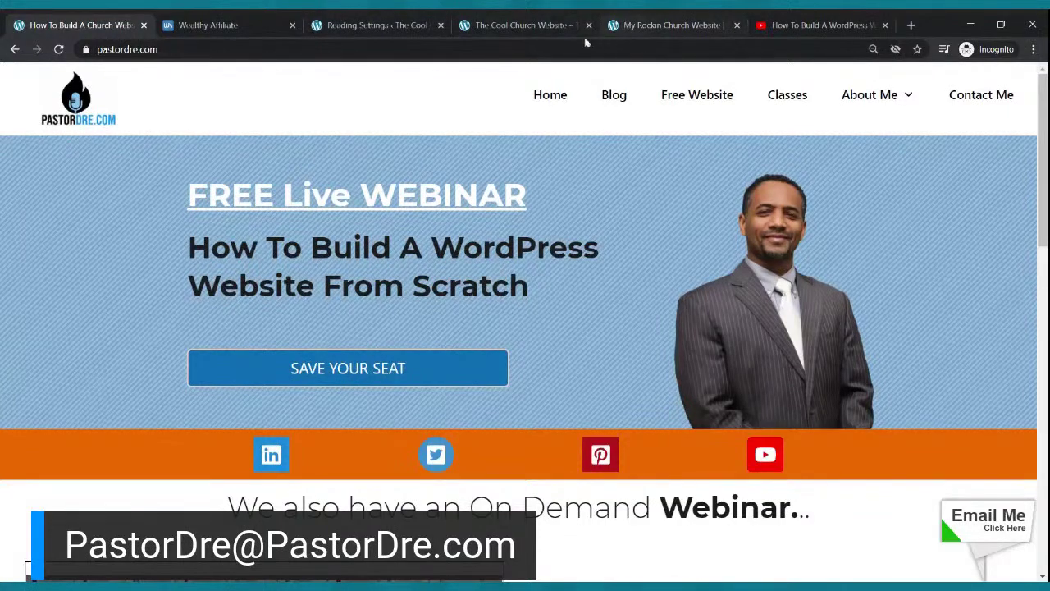
click(361, 27)
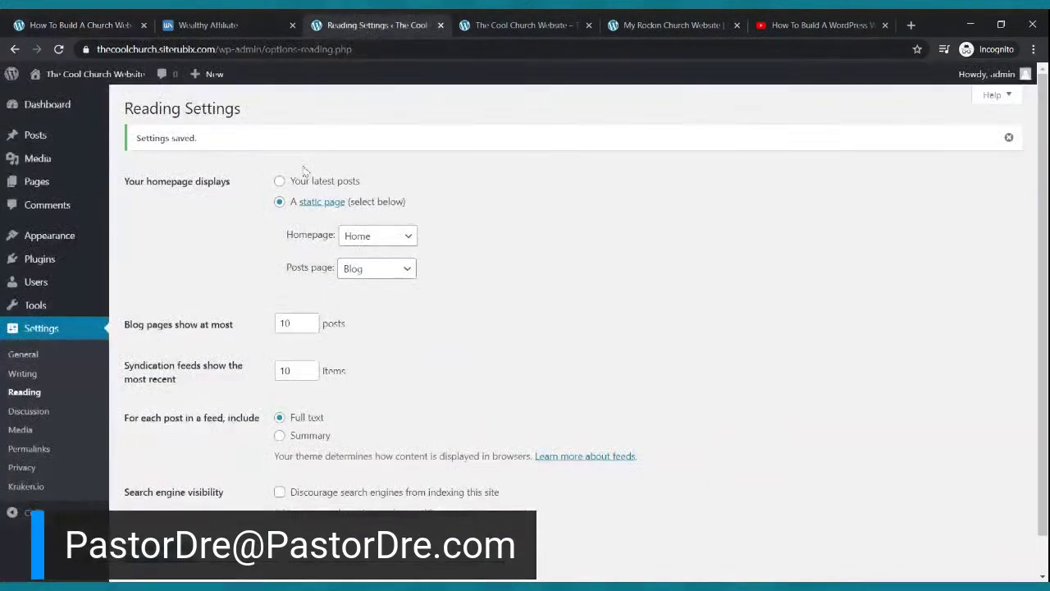
click(486, 27)
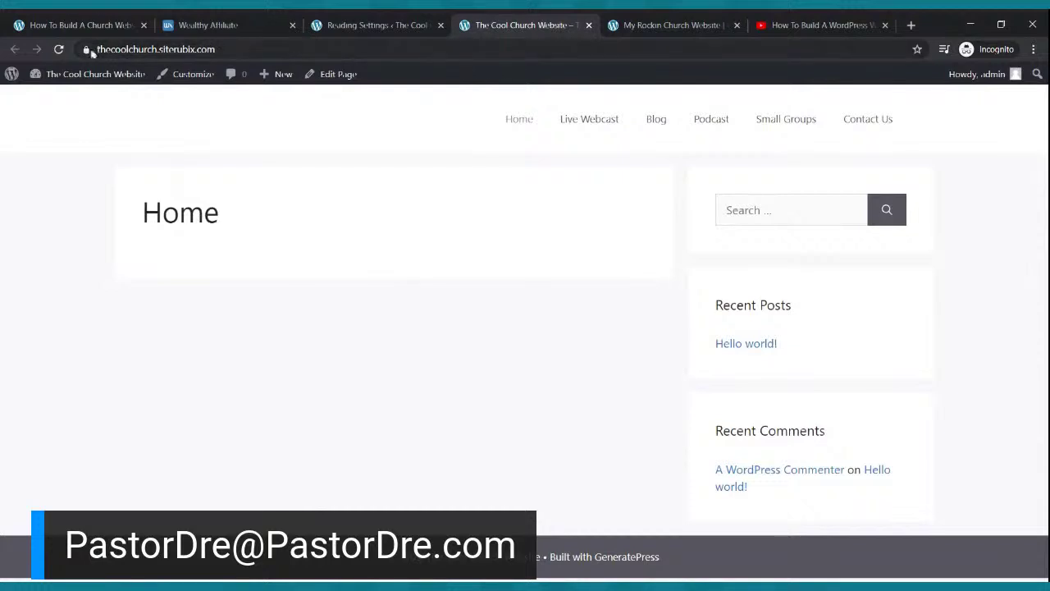
click(59, 49)
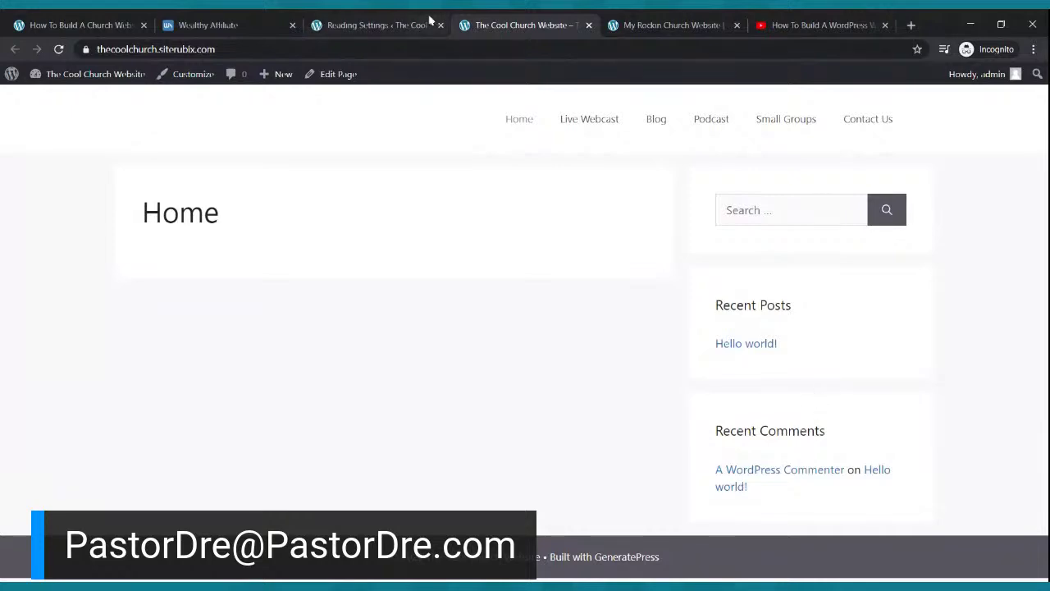
click(129, 20)
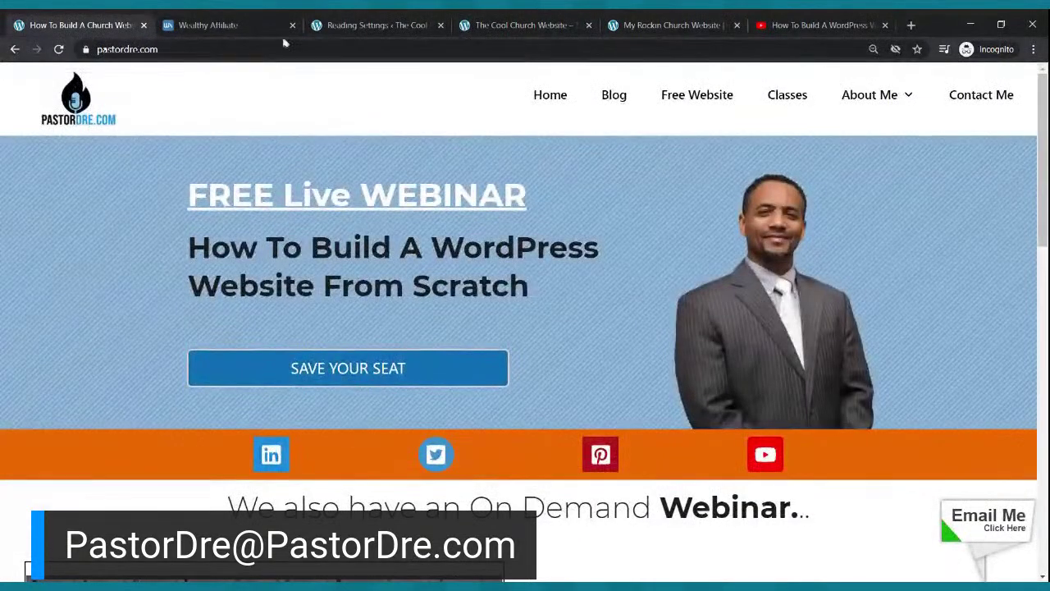
Step: Open the church site's Home page from the pages list in the block editor and disable its content title
click(315, 26)
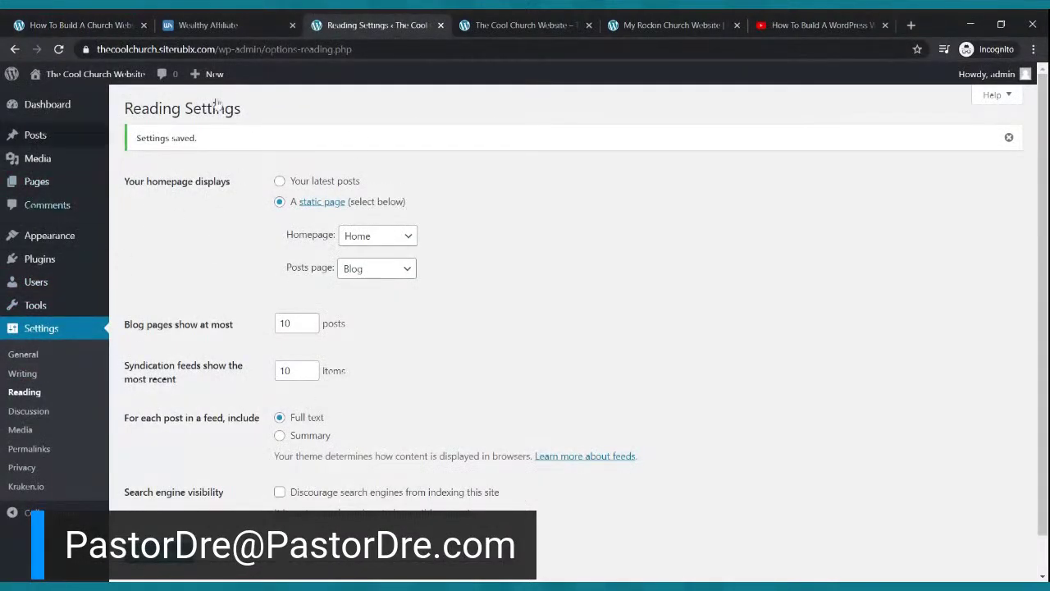
click(57, 105)
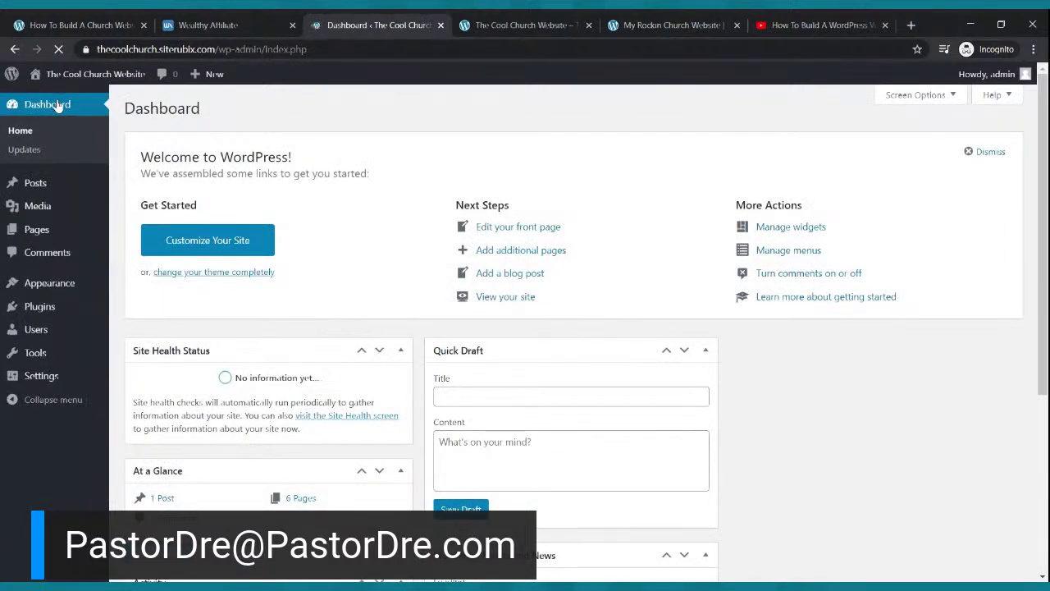
mouse_move(45, 283)
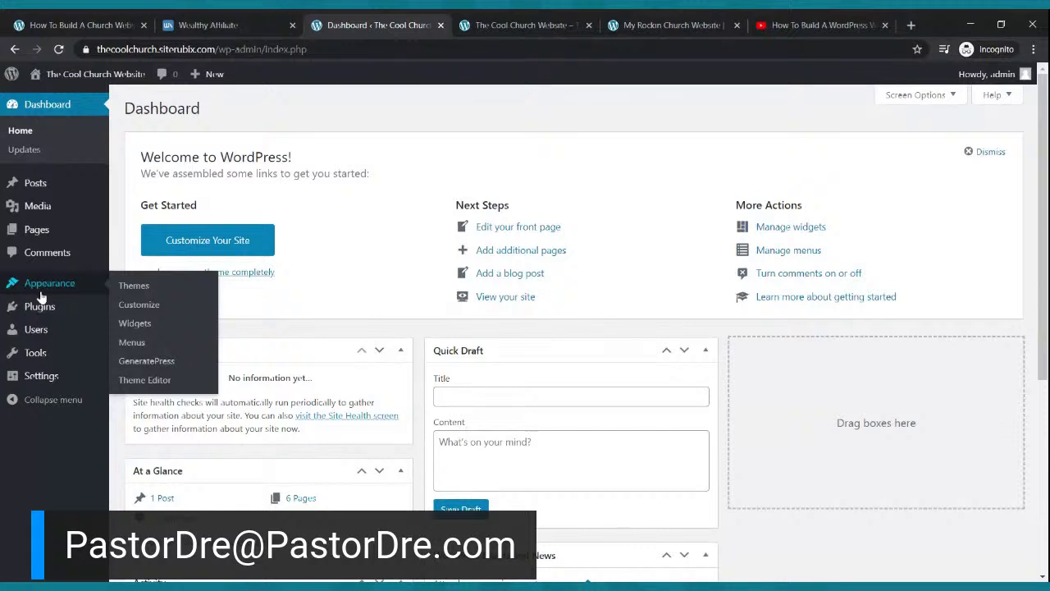
click(37, 230)
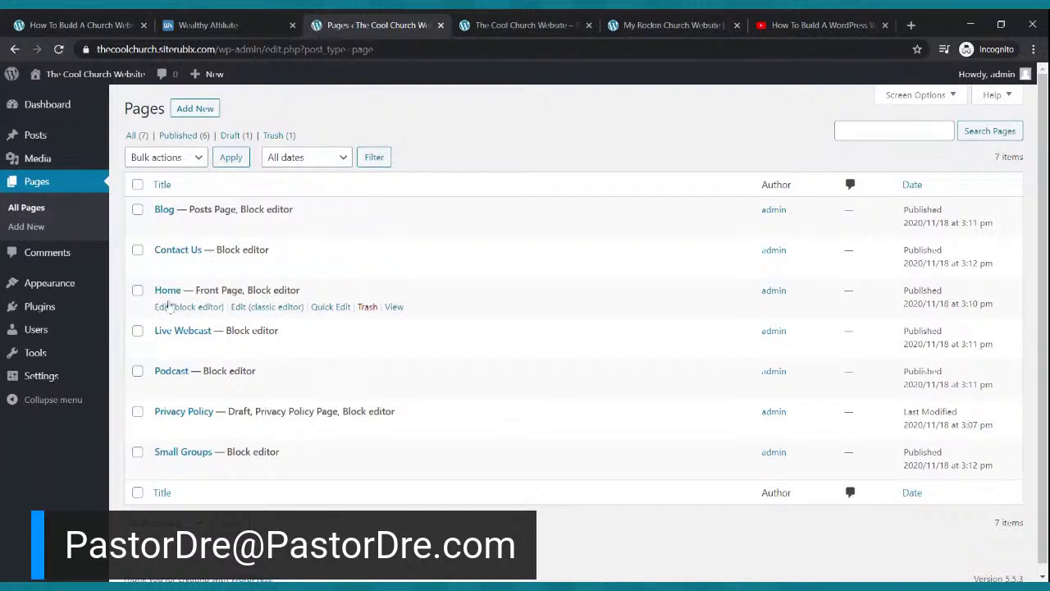
click(165, 308)
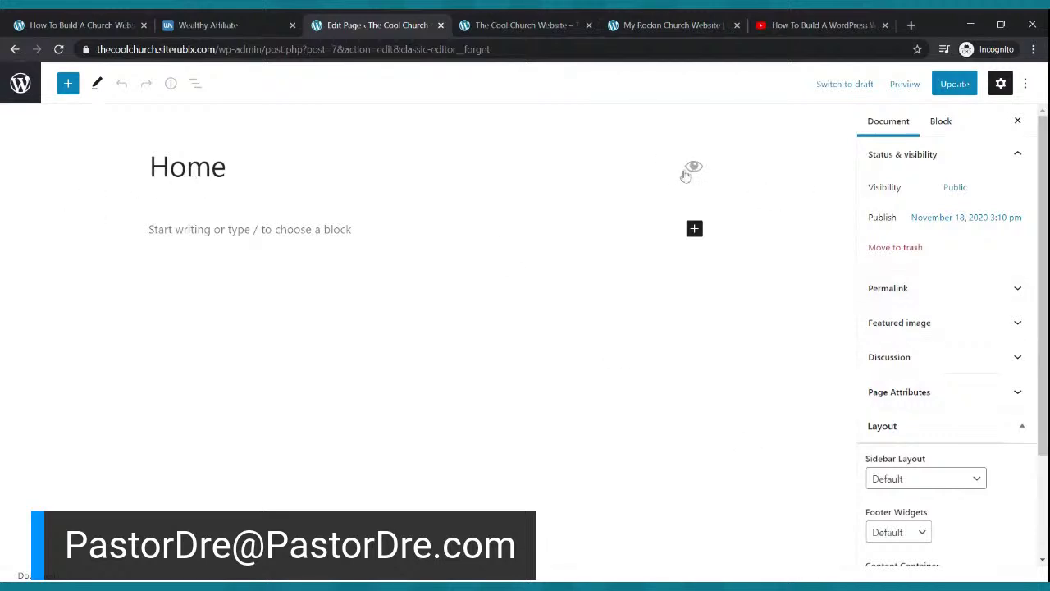
click(693, 169)
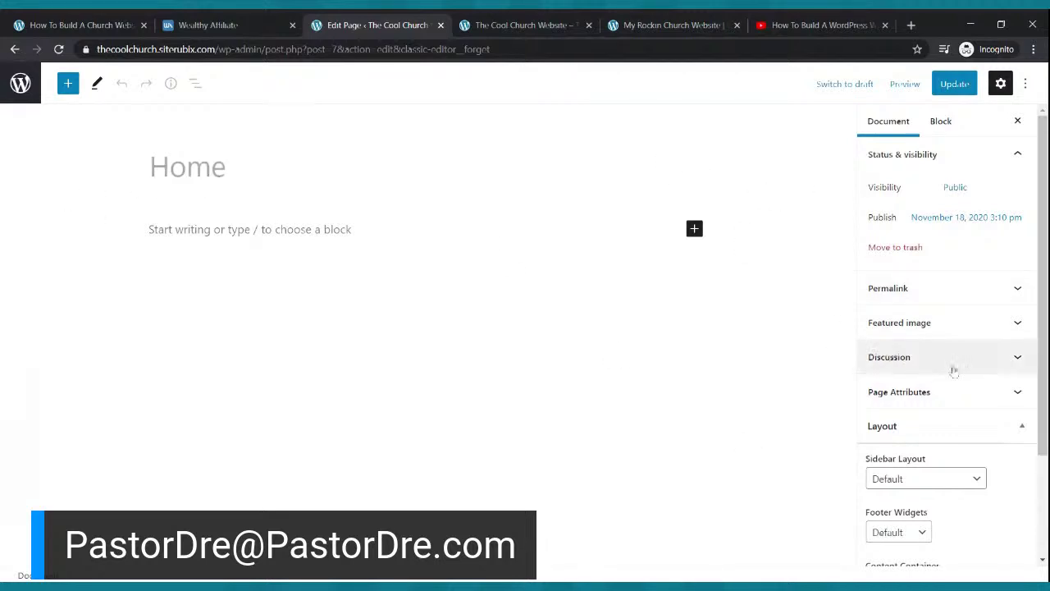
Step: Set the Home page's sidebar layout to No Sidebars
scroll(927, 395, down, 2)
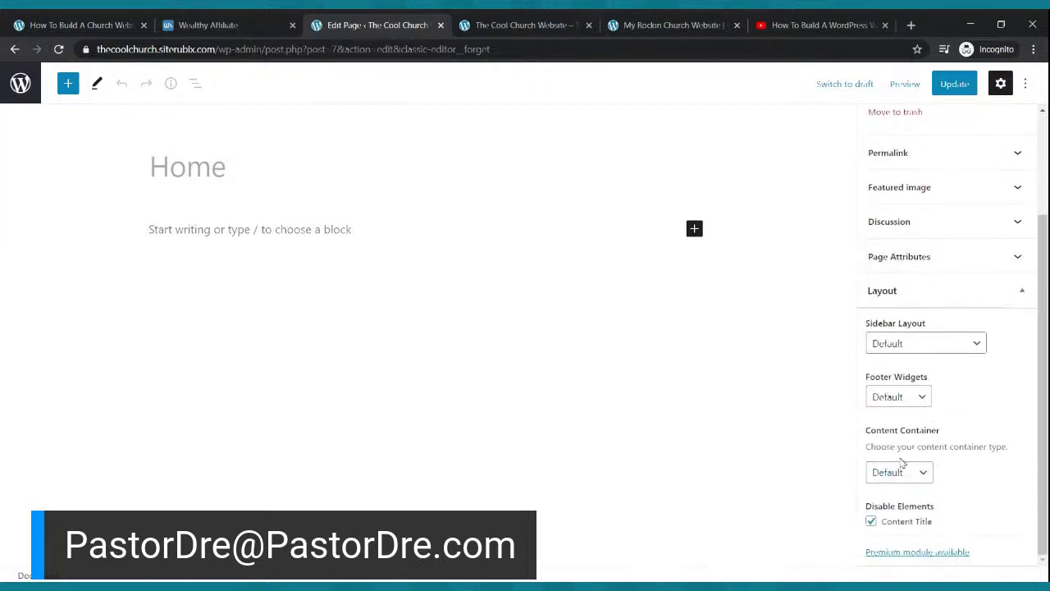
click(892, 344)
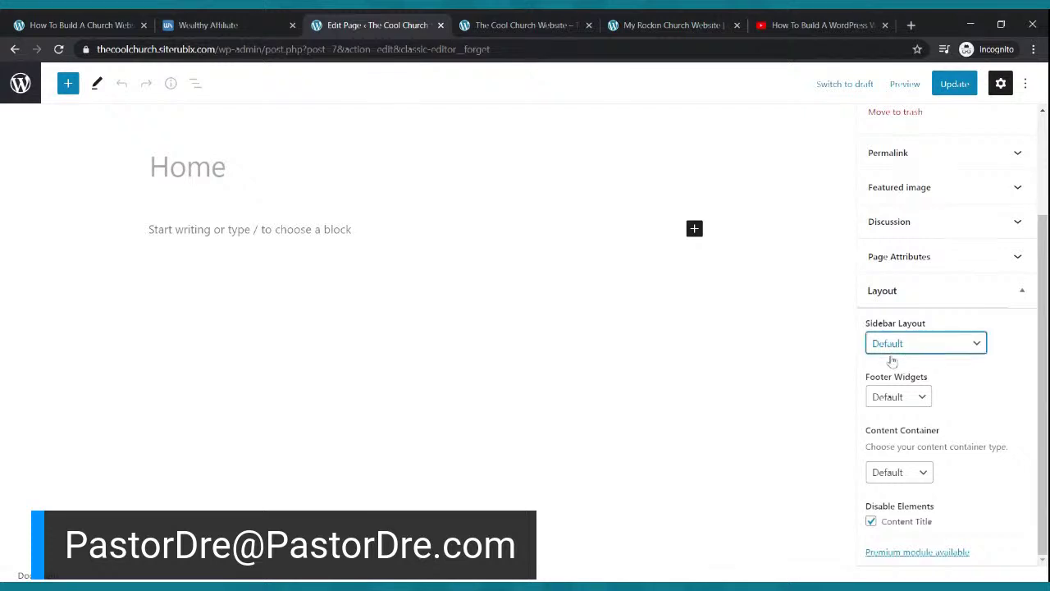
click(892, 361)
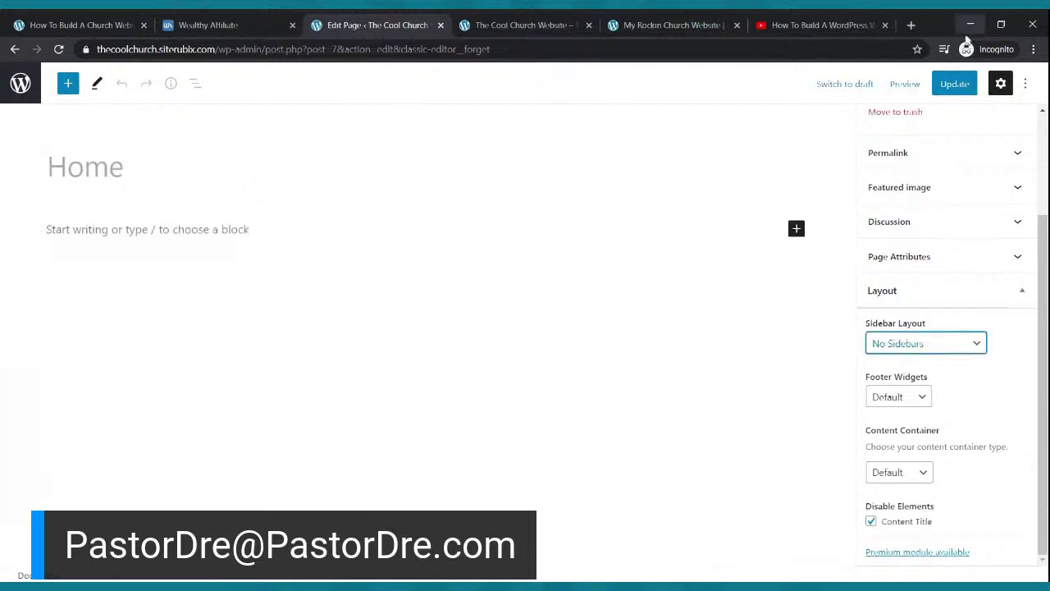
Step: Update the Home page and check the reloaded live church site against the sample church website
click(948, 85)
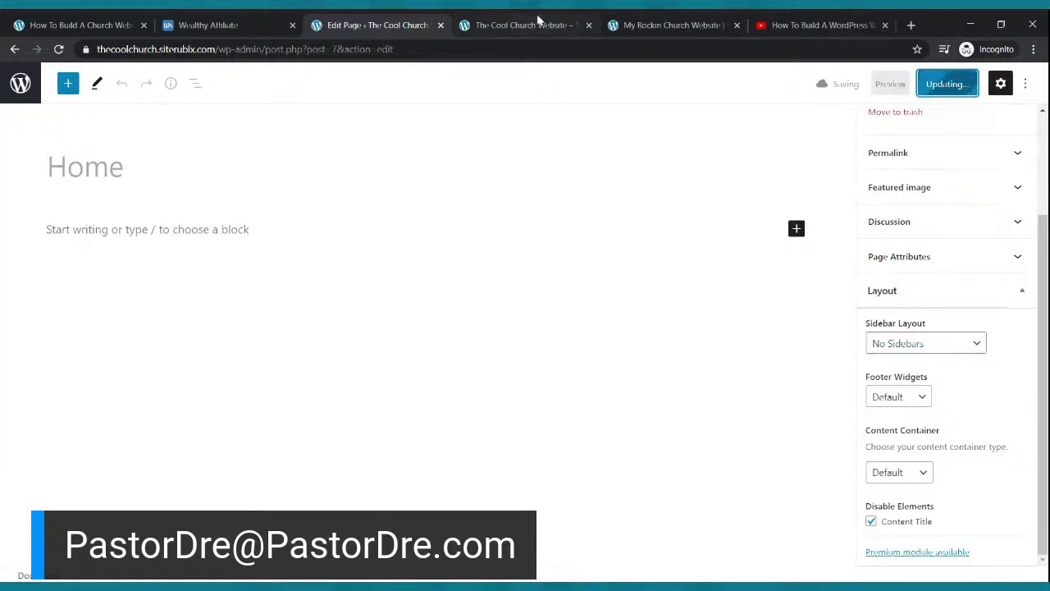
click(537, 25)
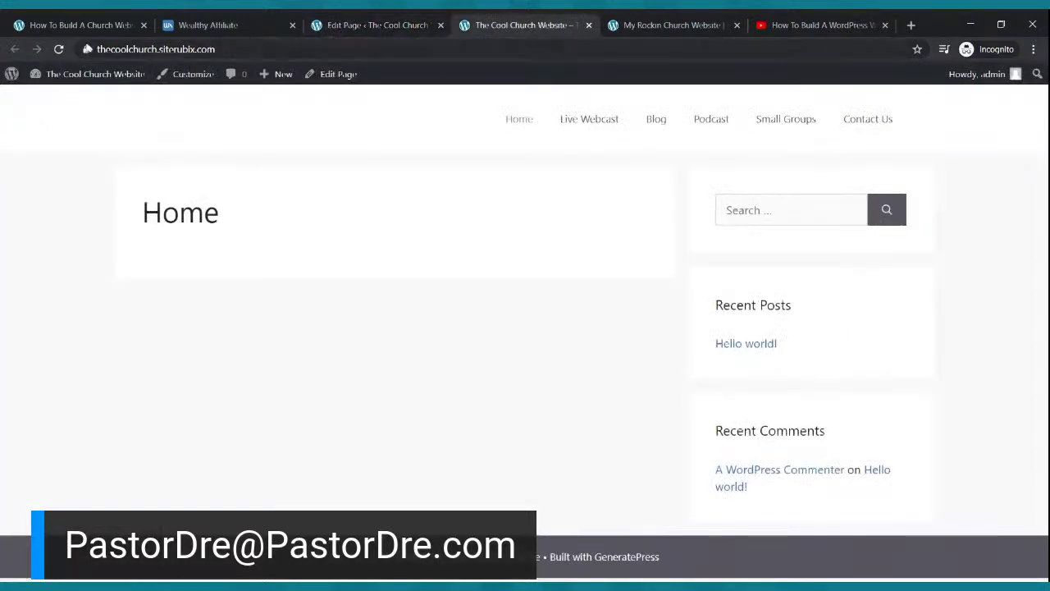
click(67, 51)
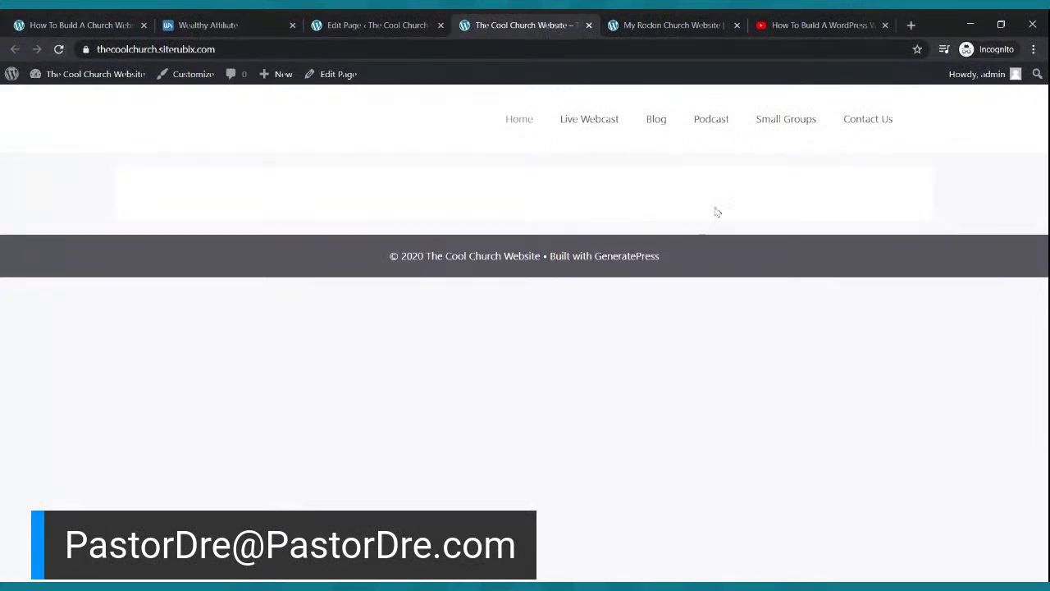
click(703, 28)
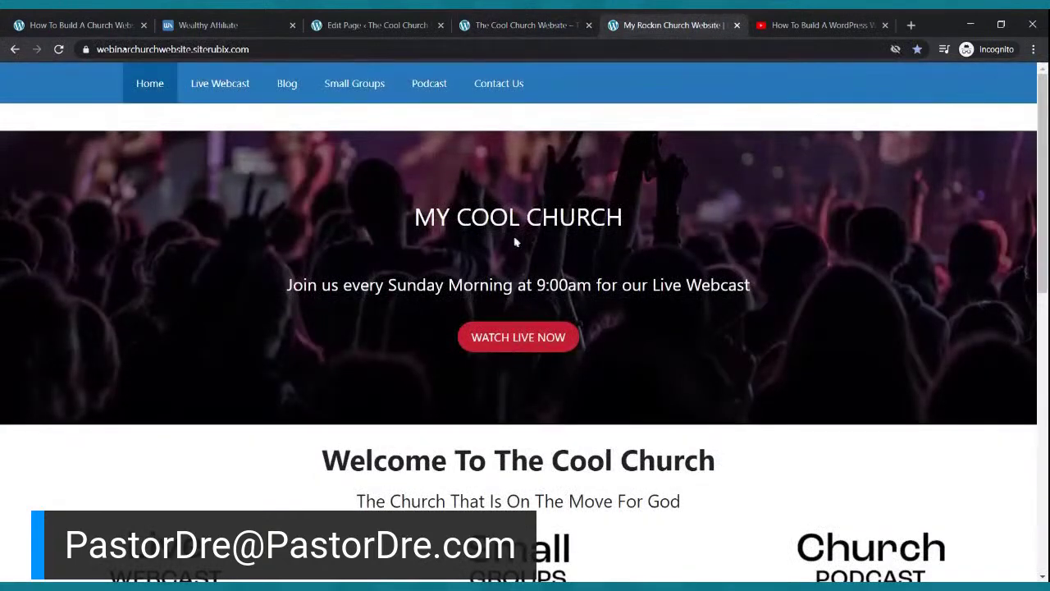
Step: Insert a Cover block into the Home page's content in the editor
click(415, 28)
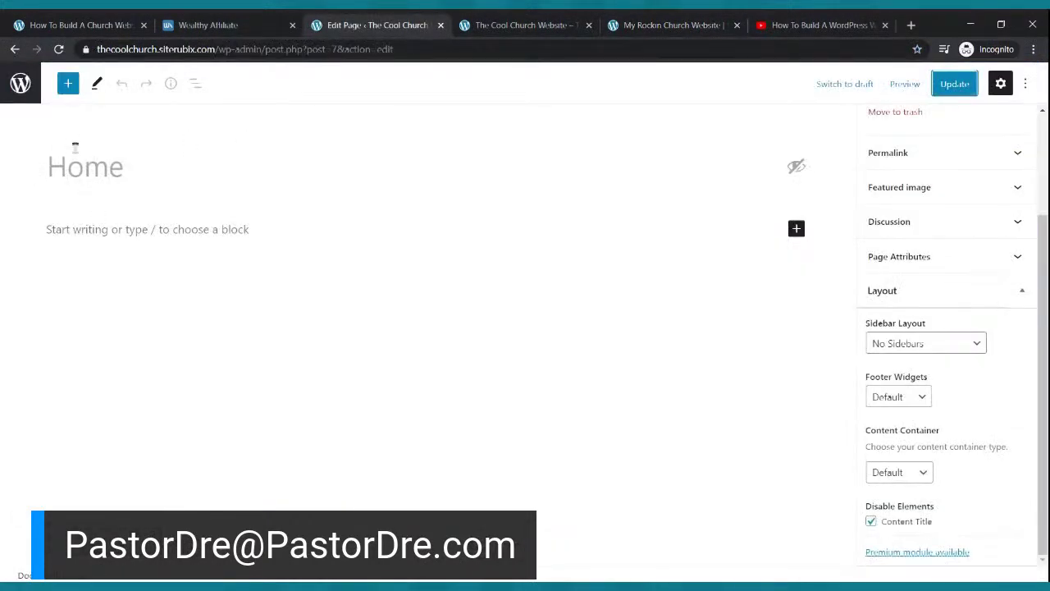
click(69, 85)
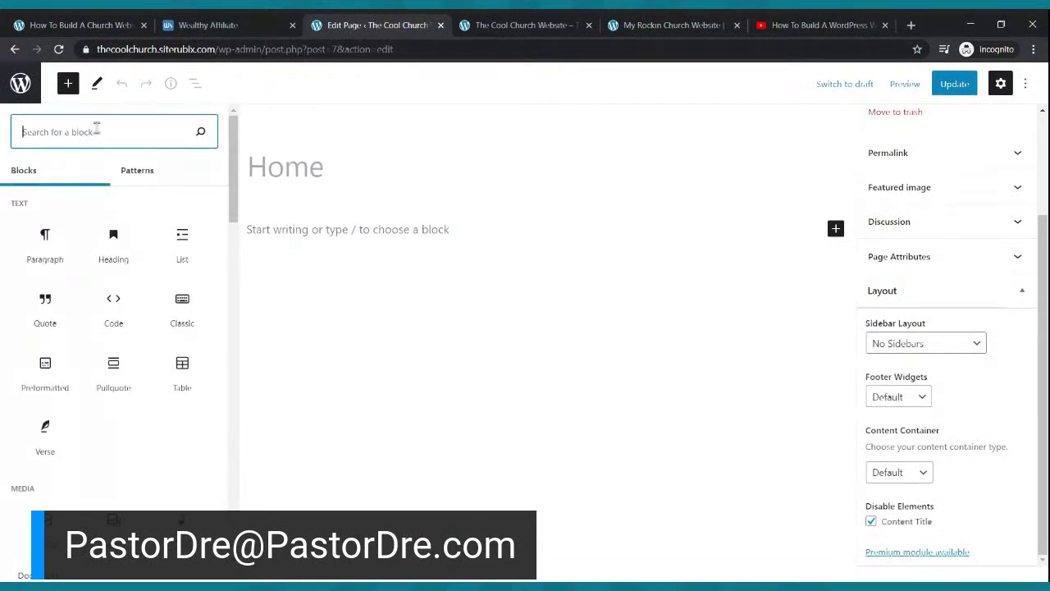
text(cover)
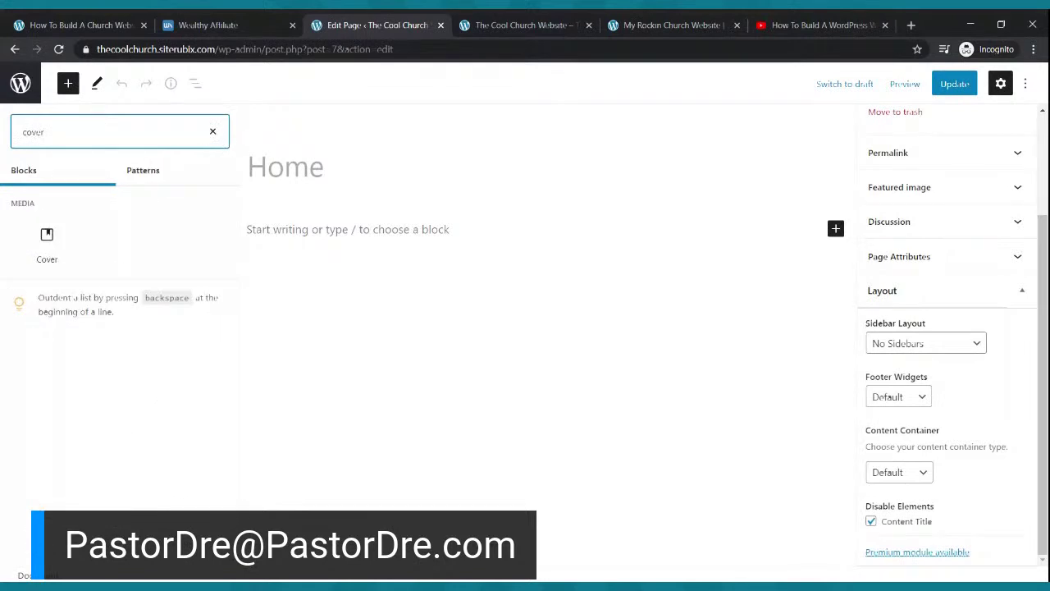
click(35, 246)
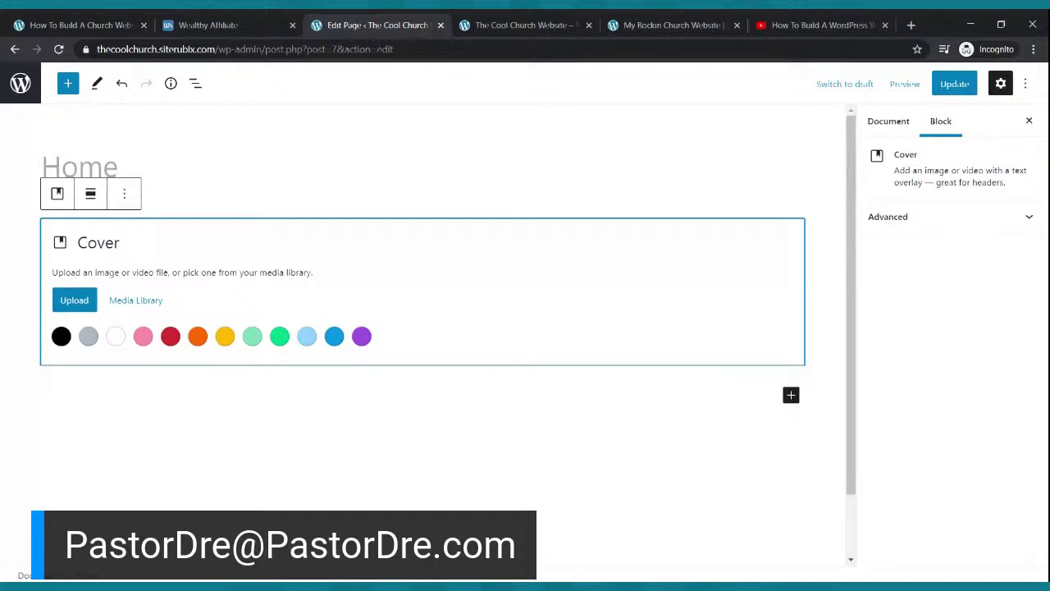
Step: After viewing the live and sample church sites, upload the concert crowd photo as the Cover block's background
click(516, 23)
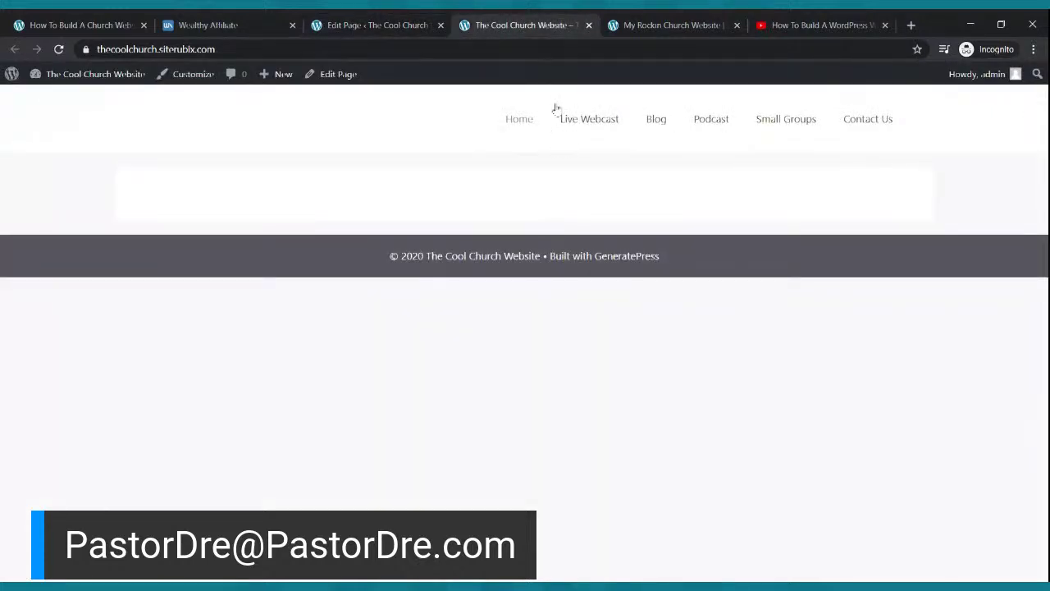
click(664, 26)
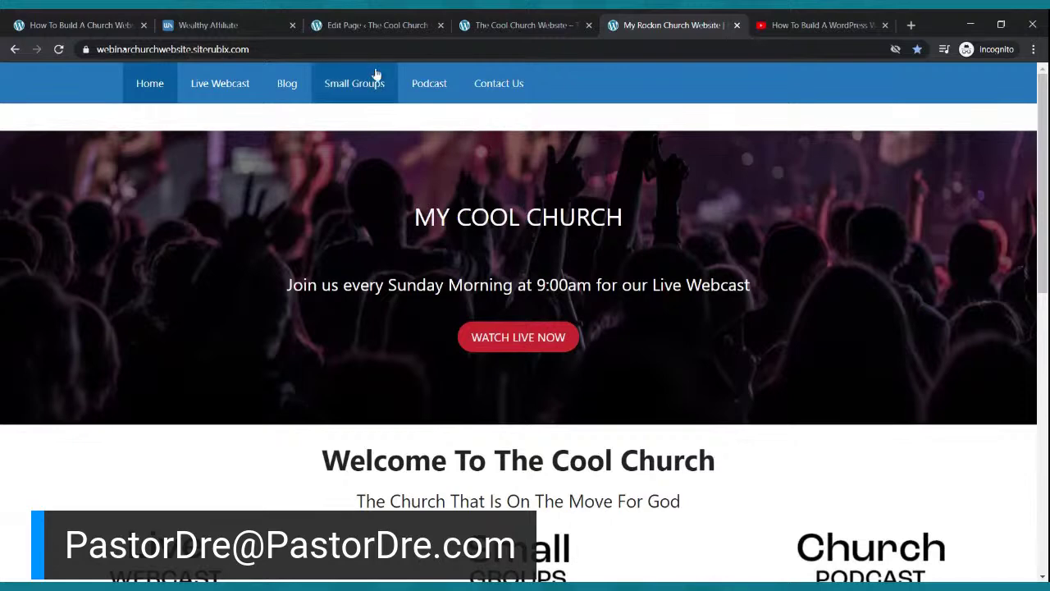
click(373, 25)
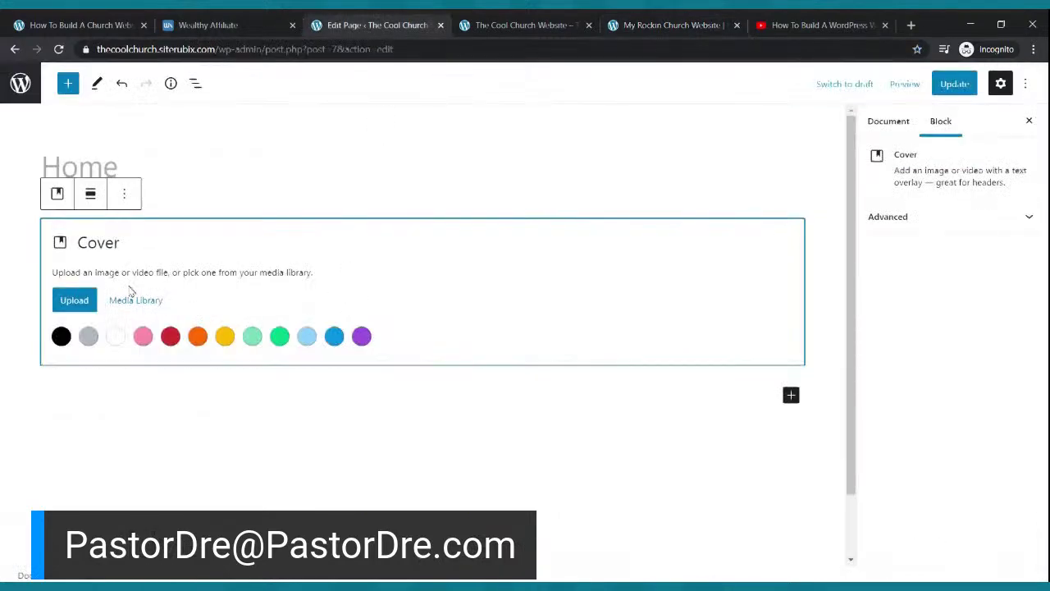
click(87, 300)
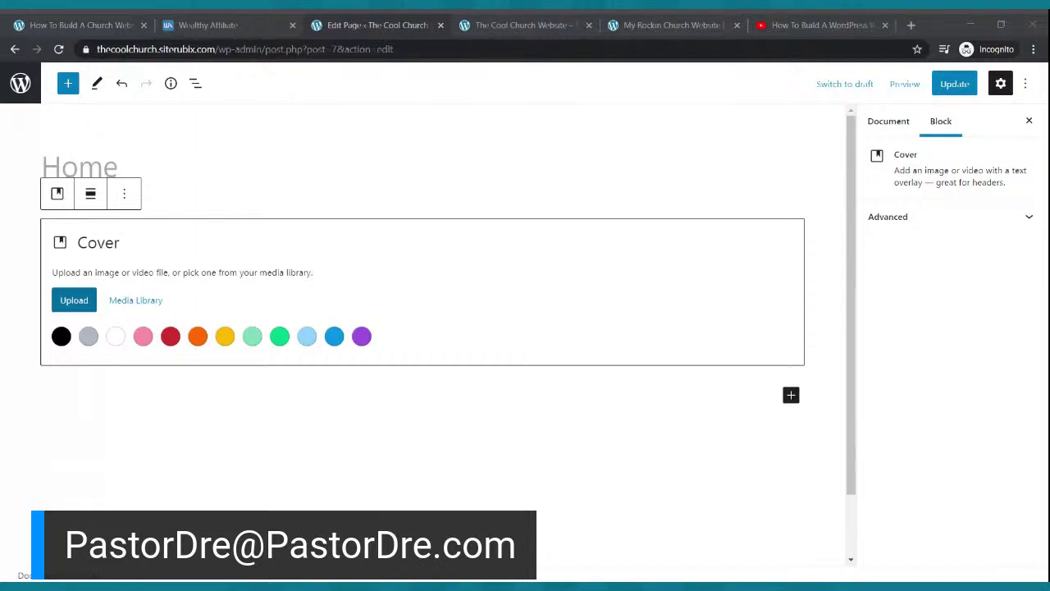
key(alt+Tab)
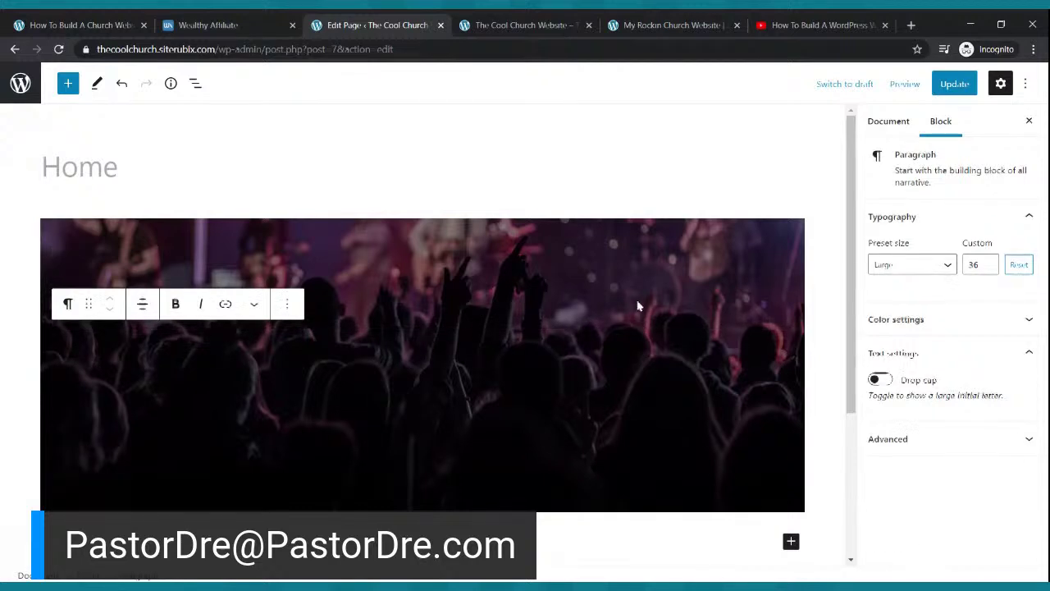
Step: Set the cover image's focal point to 46% horizontal and 16% vertical and update the Home page
click(637, 336)
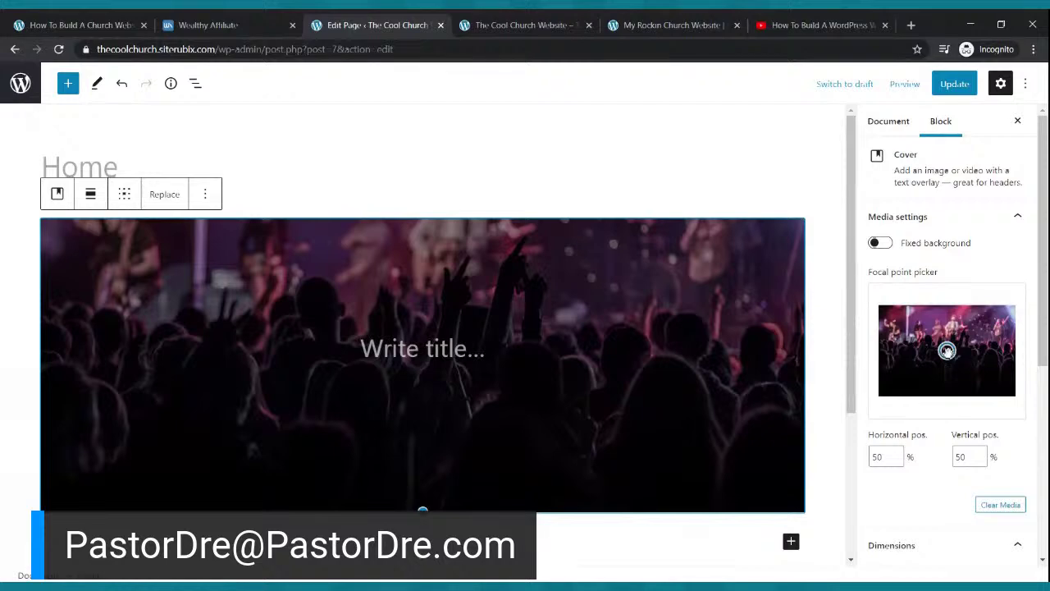
drag(946, 350, 941, 319)
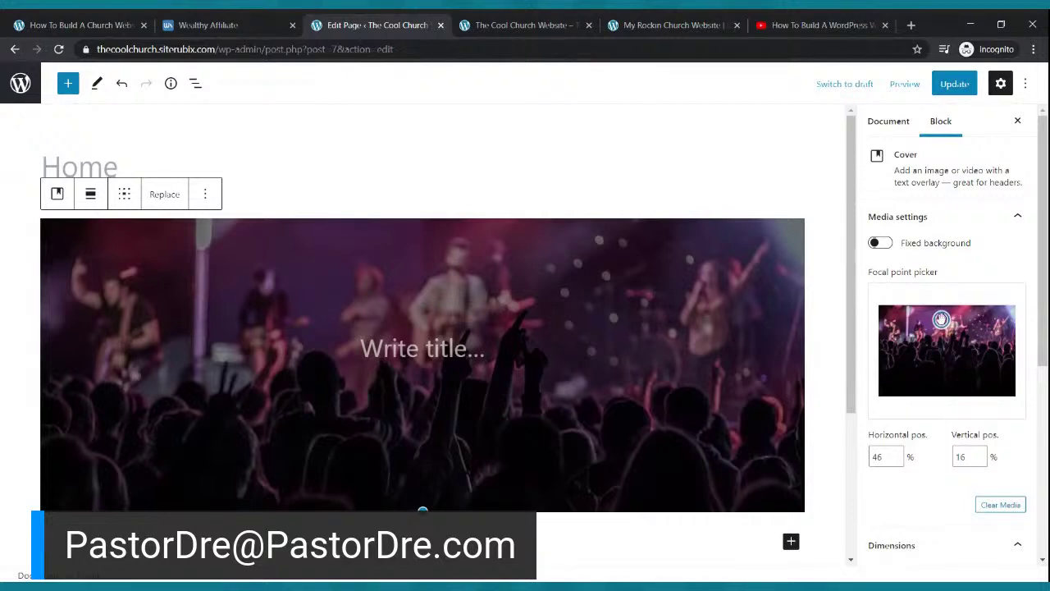
click(951, 85)
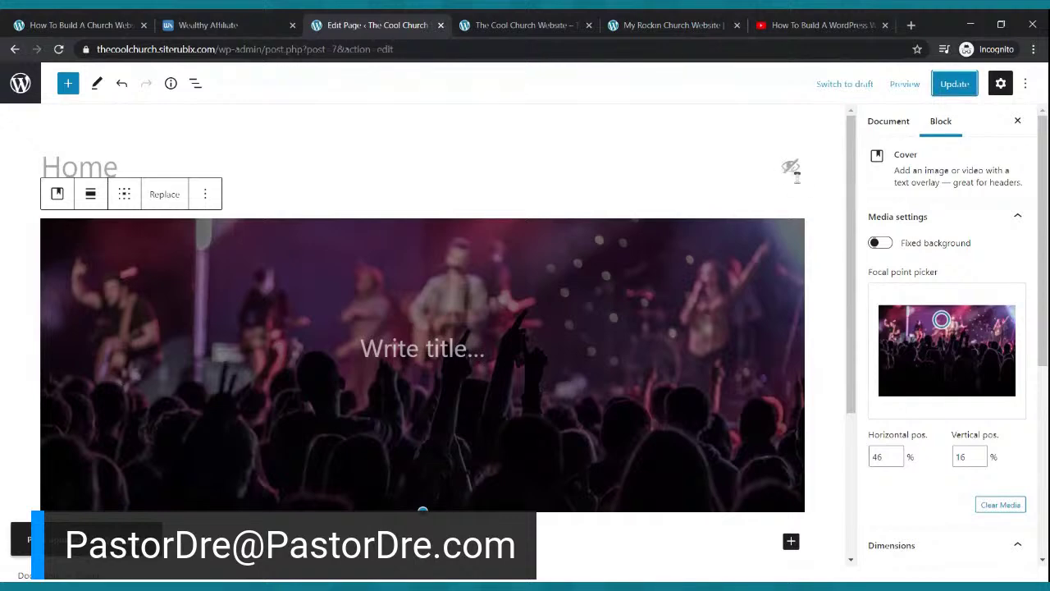
Step: Reload the live church site and compare its cover image with the sample site's hero banner
click(561, 23)
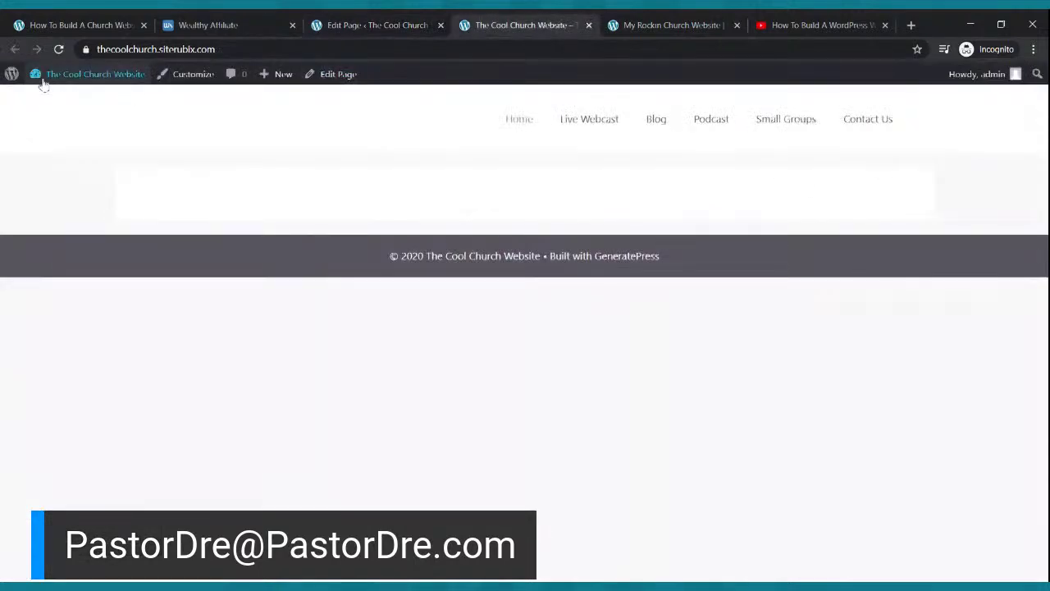
click(59, 51)
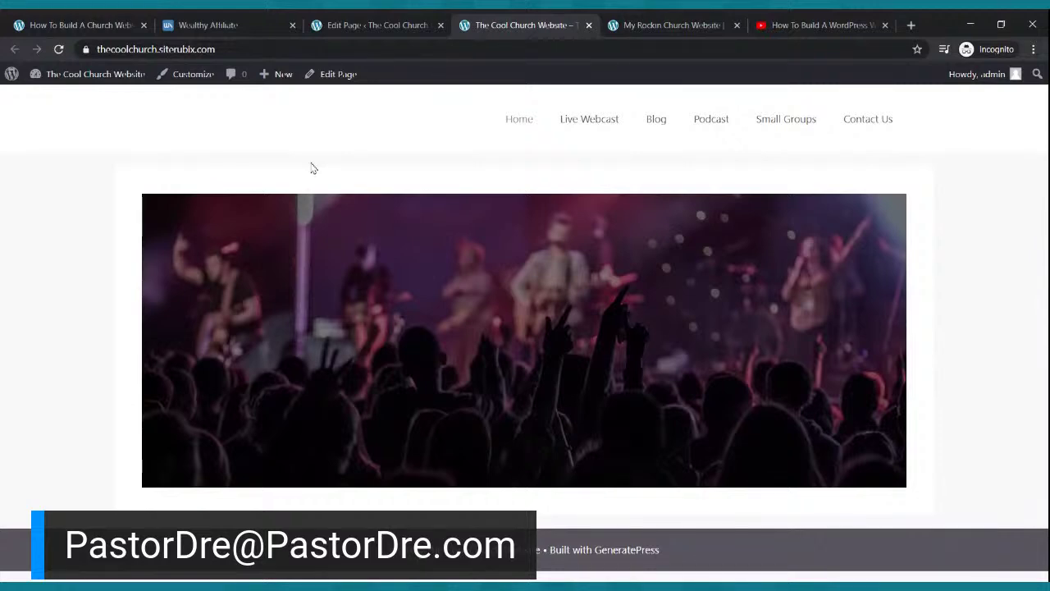
click(669, 25)
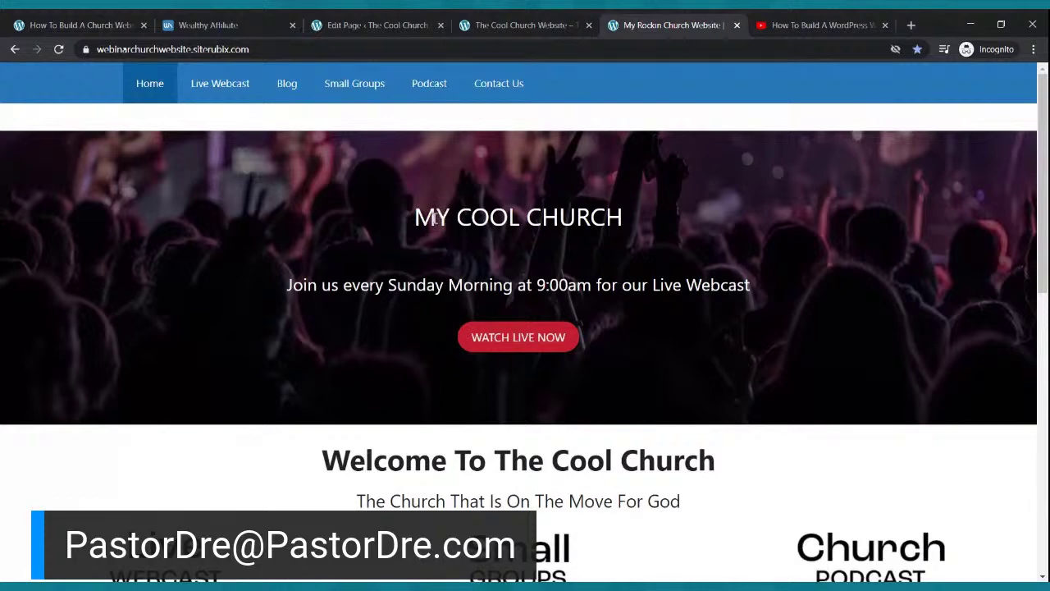
click(478, 27)
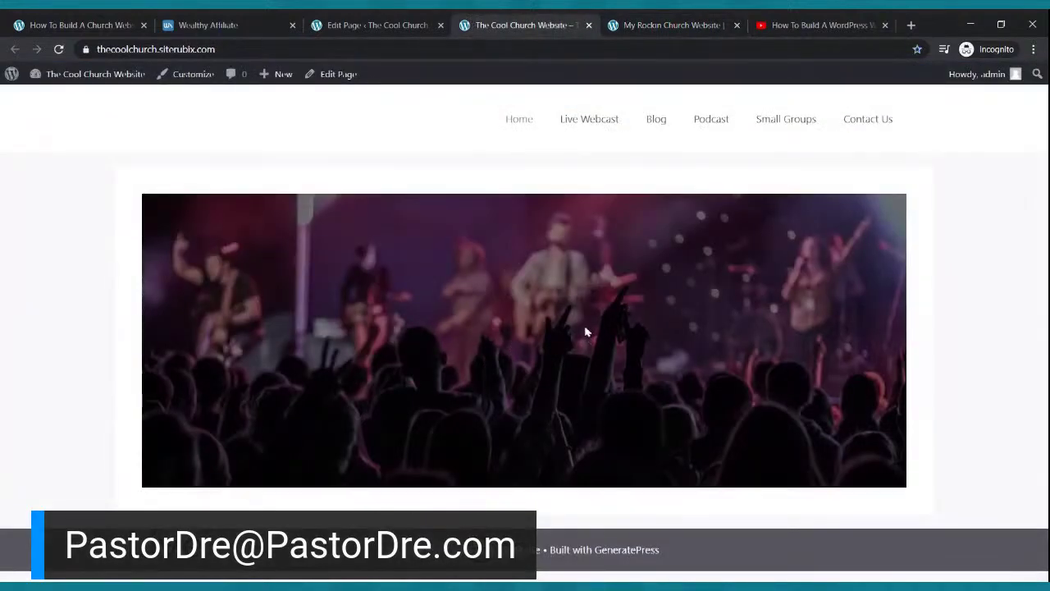
click(379, 30)
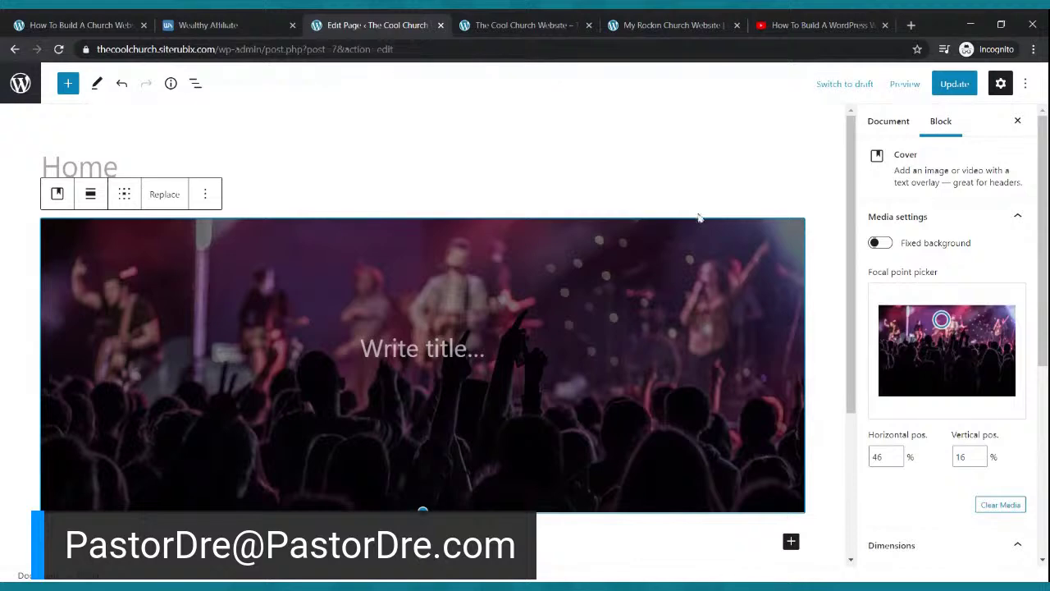
Step: Set the Home page's content container to Full Width and update the page
click(699, 214)
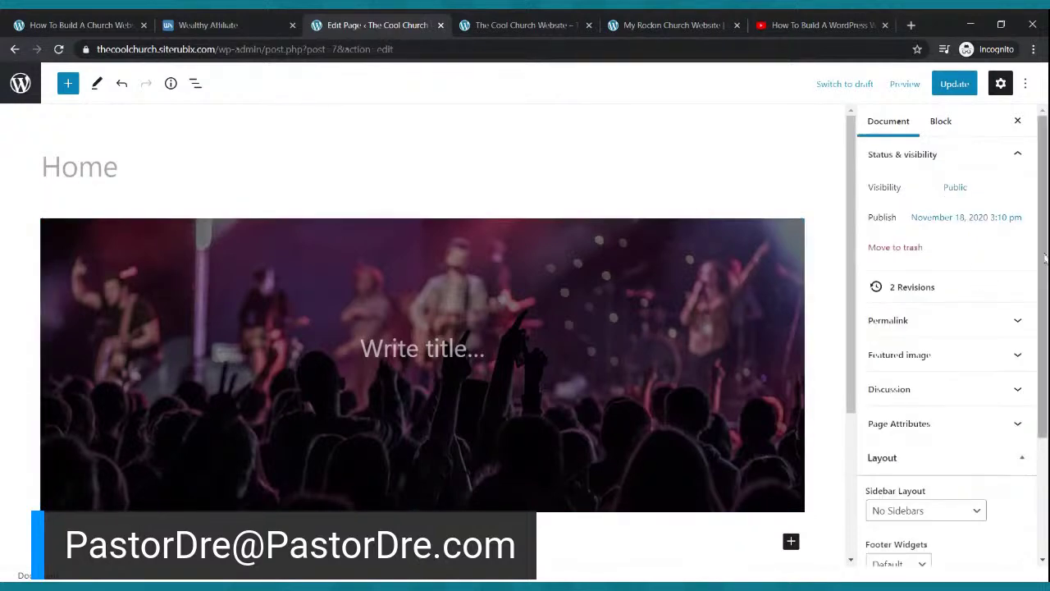
scroll(940, 271, down, 2)
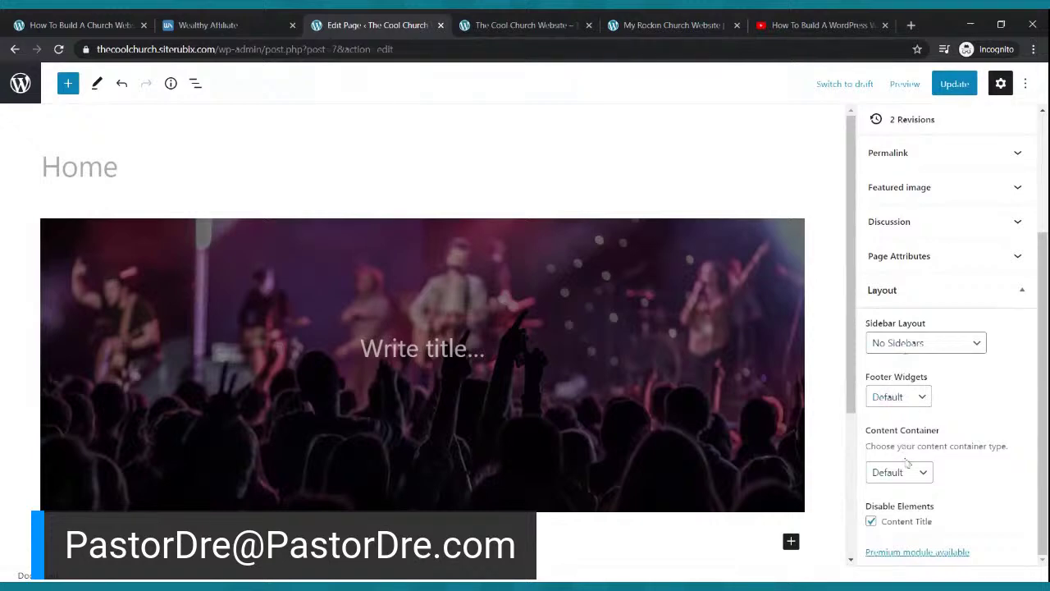
click(924, 476)
click(922, 489)
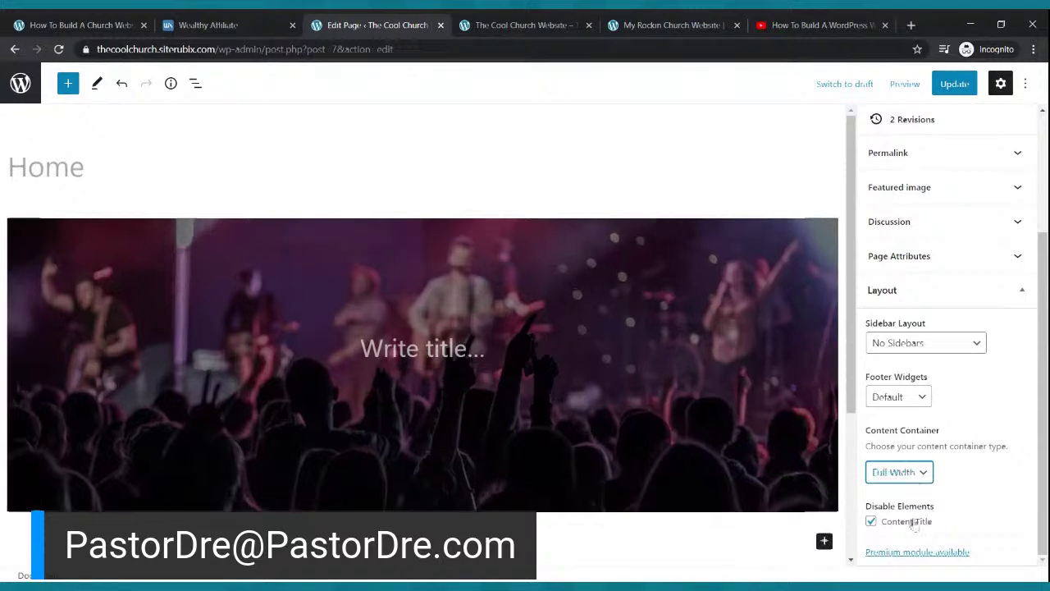
click(961, 89)
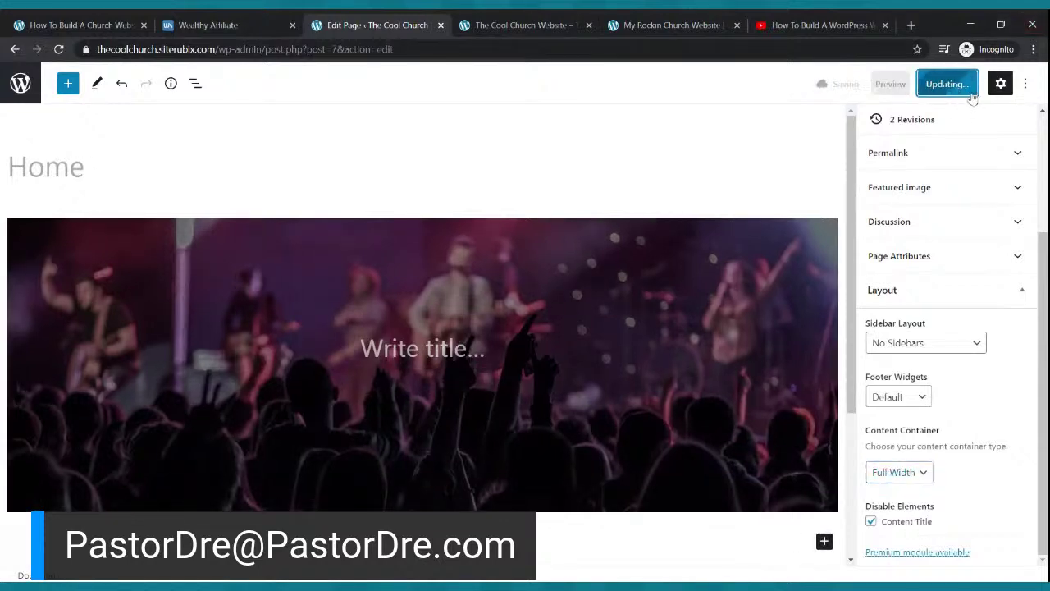
Step: Reload the live church site to examine its cover width beside the sample site and return to the editor
click(544, 25)
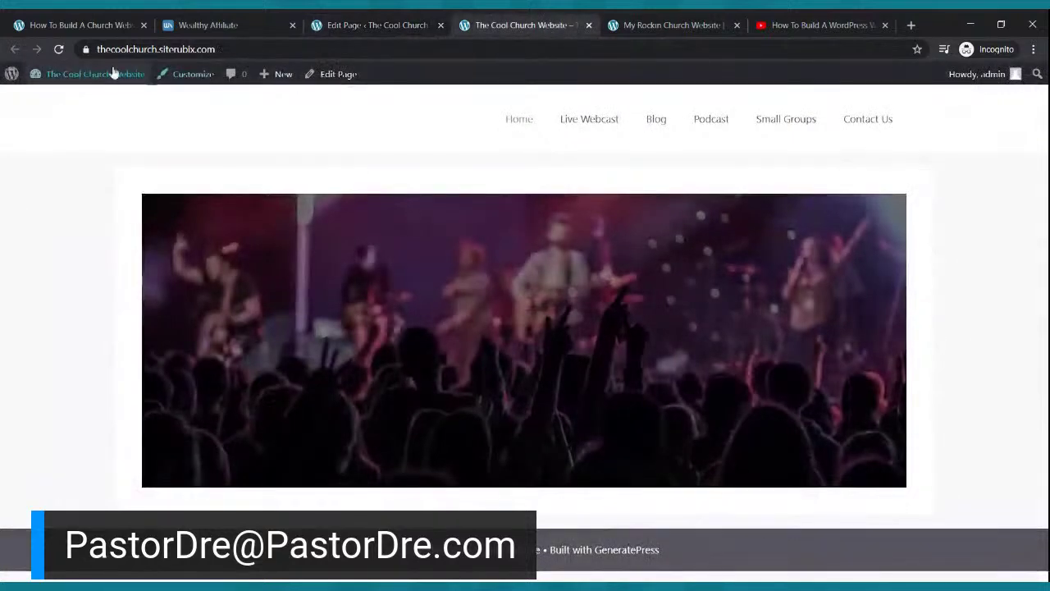
click(58, 50)
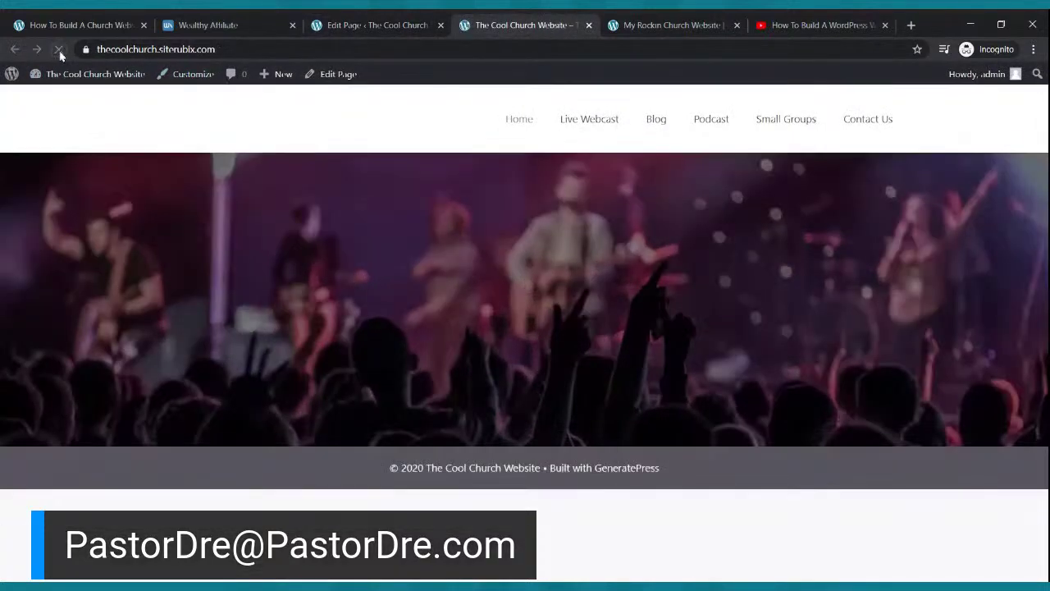
click(686, 26)
click(537, 26)
click(453, 30)
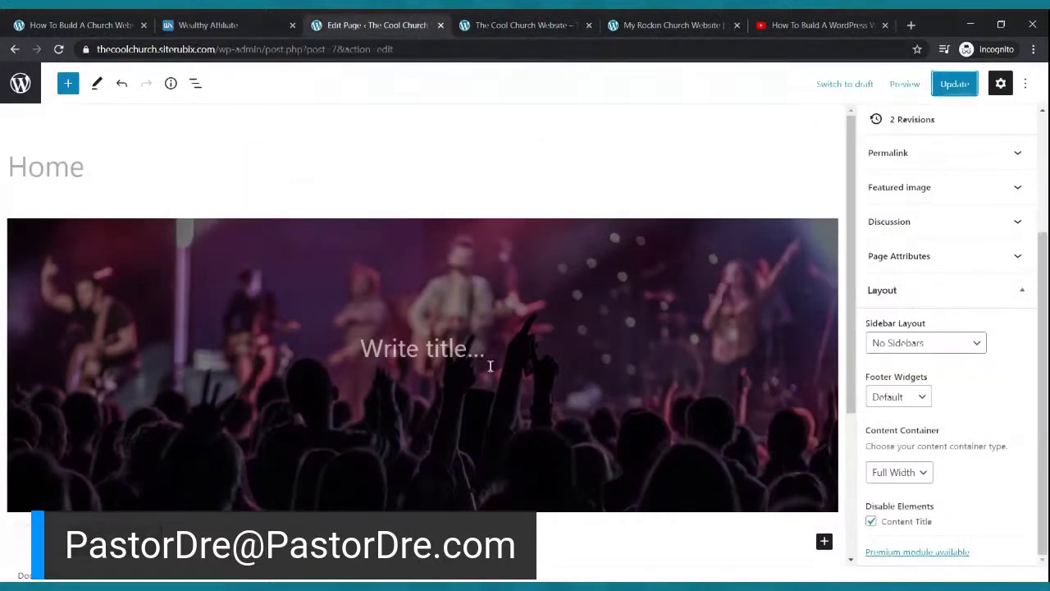
Step: Enter "The Cool Church Website" as the title text inside the Cover block
click(479, 354)
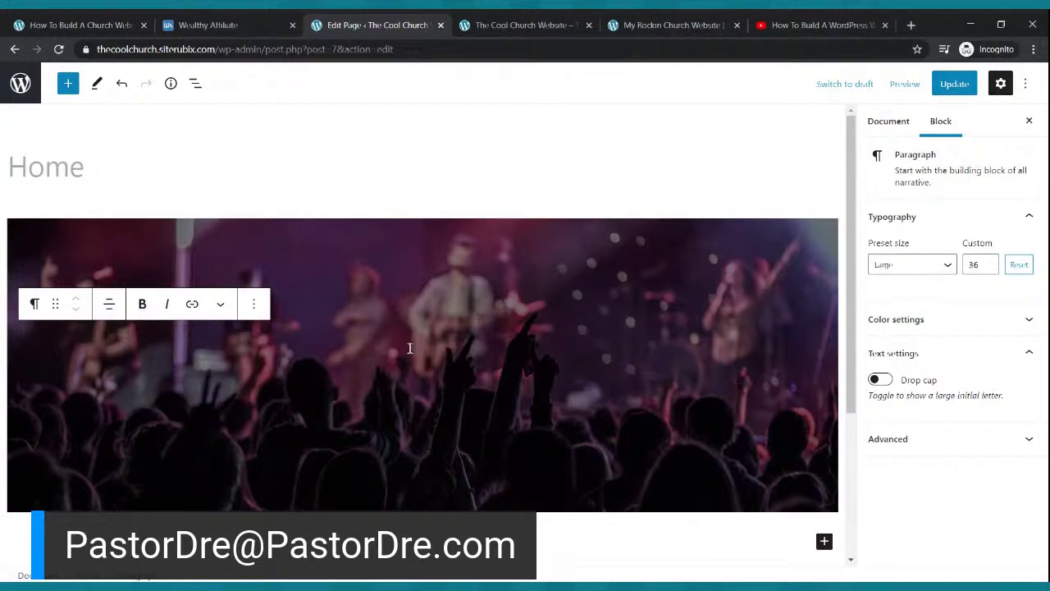
click(388, 205)
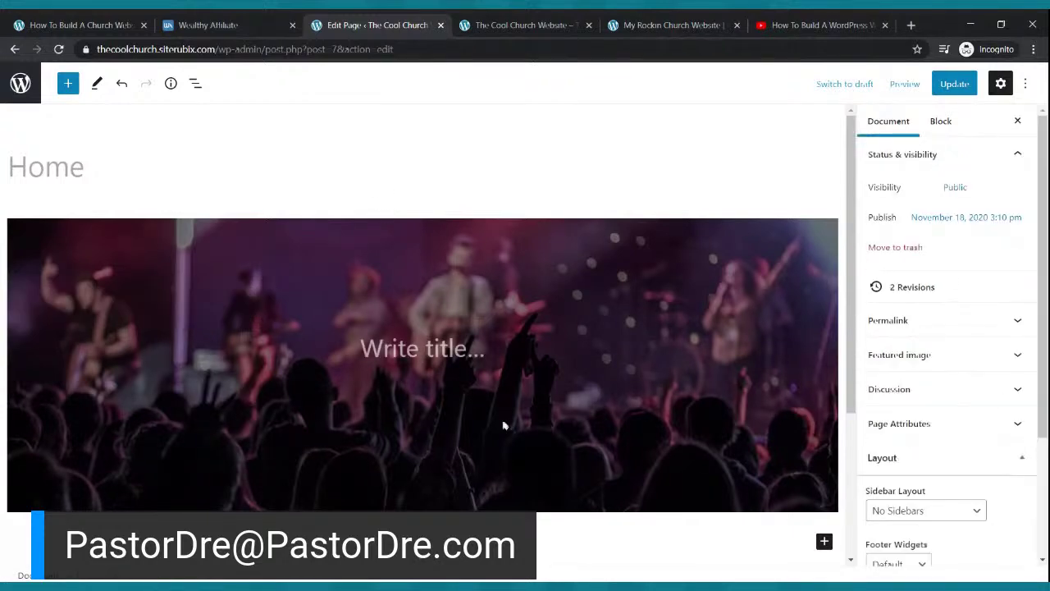
click(396, 350)
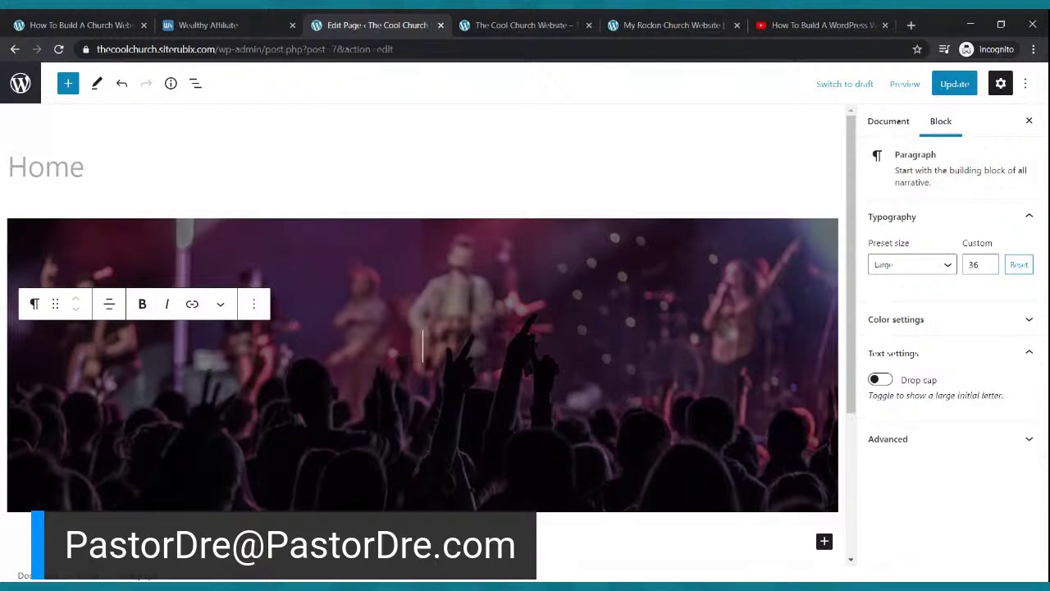
text(The Cool Church Website)
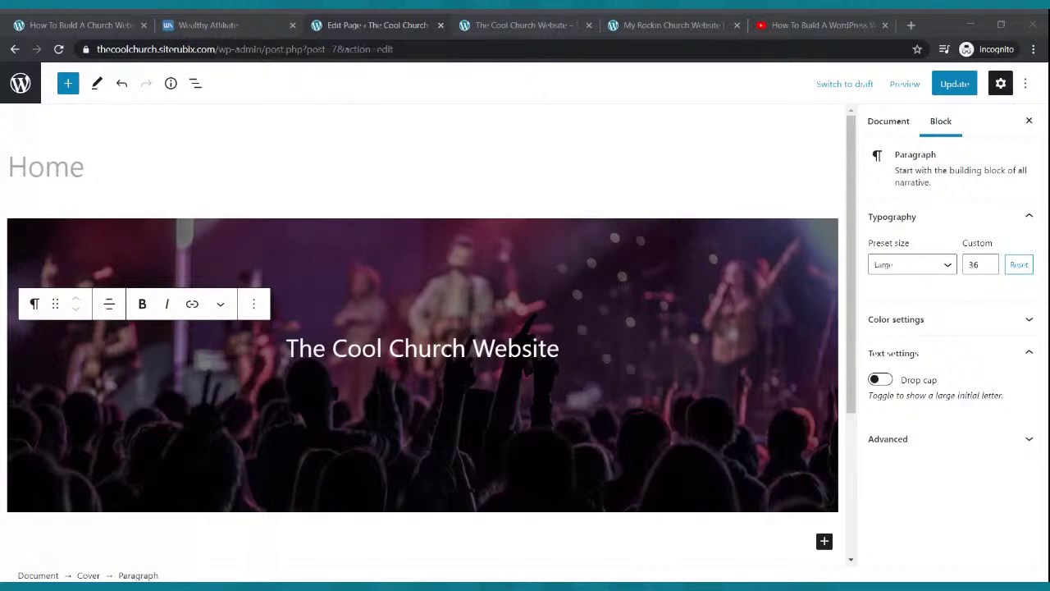
Step: Make the entire cover title bold and update the Home page
click(564, 353)
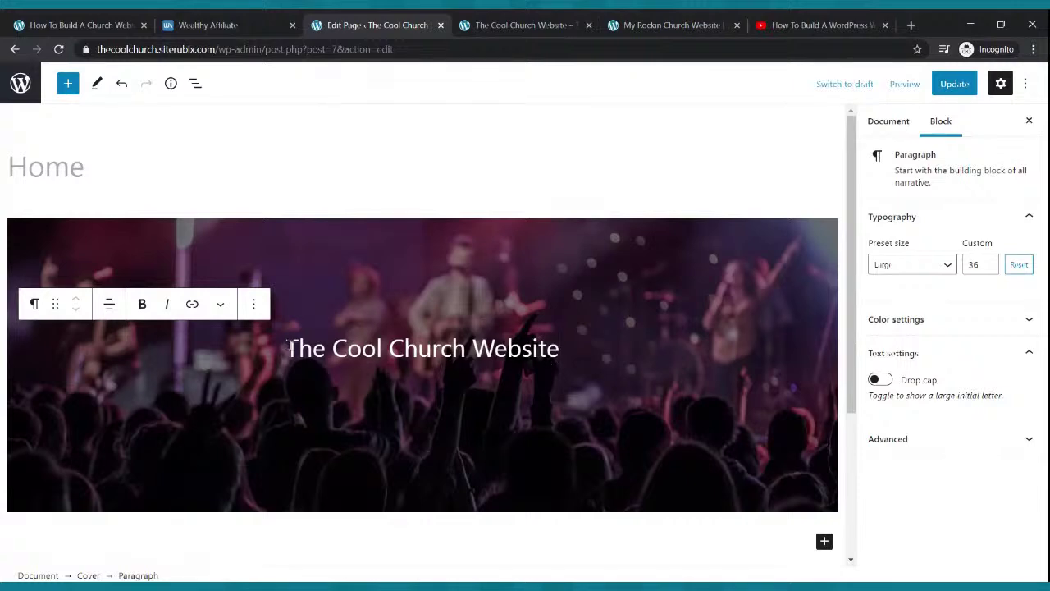
drag(289, 348, 604, 350)
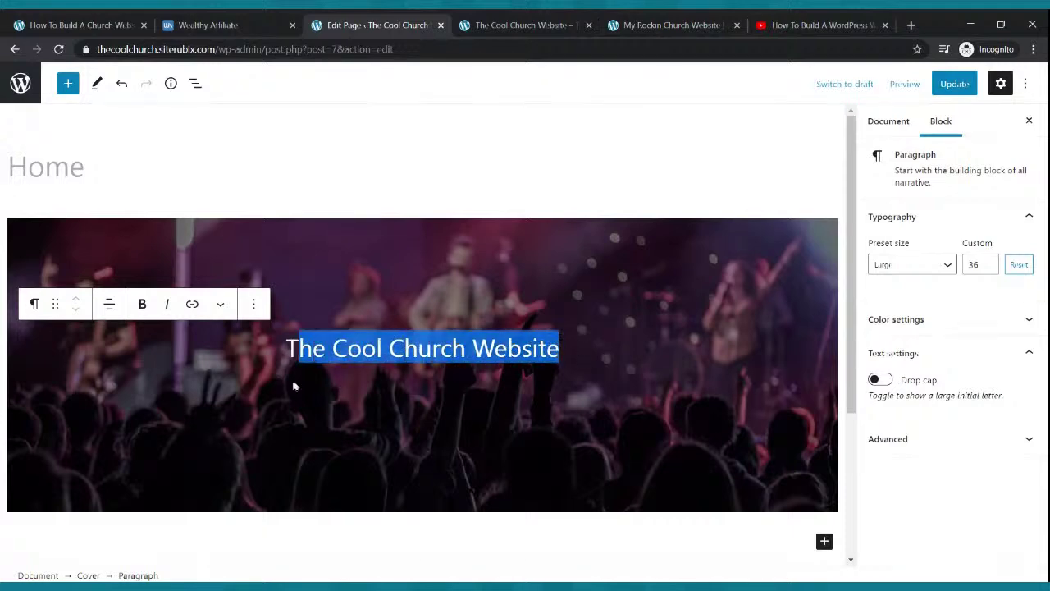
drag(286, 353, 558, 360)
click(142, 303)
click(970, 89)
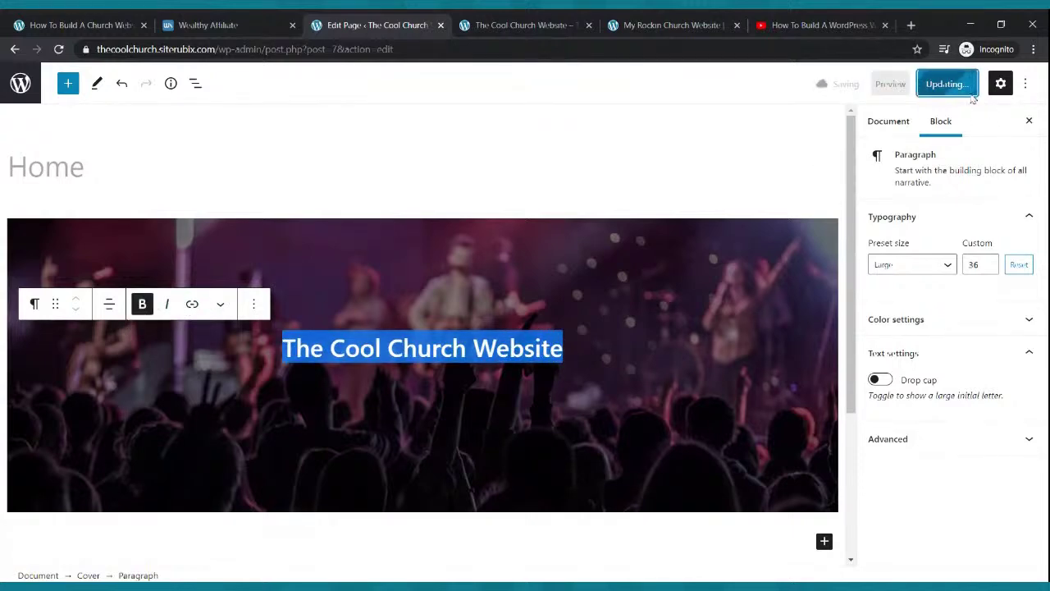
Step: Reload the live church site to check the bold cover title, compare it with the sample site and return to the page editor
click(520, 30)
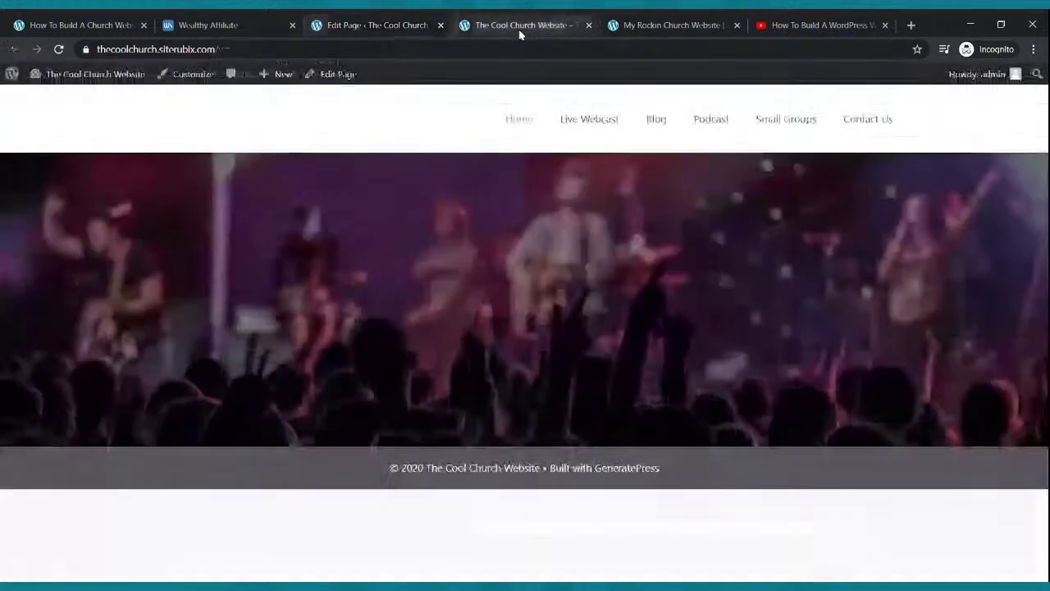
click(59, 50)
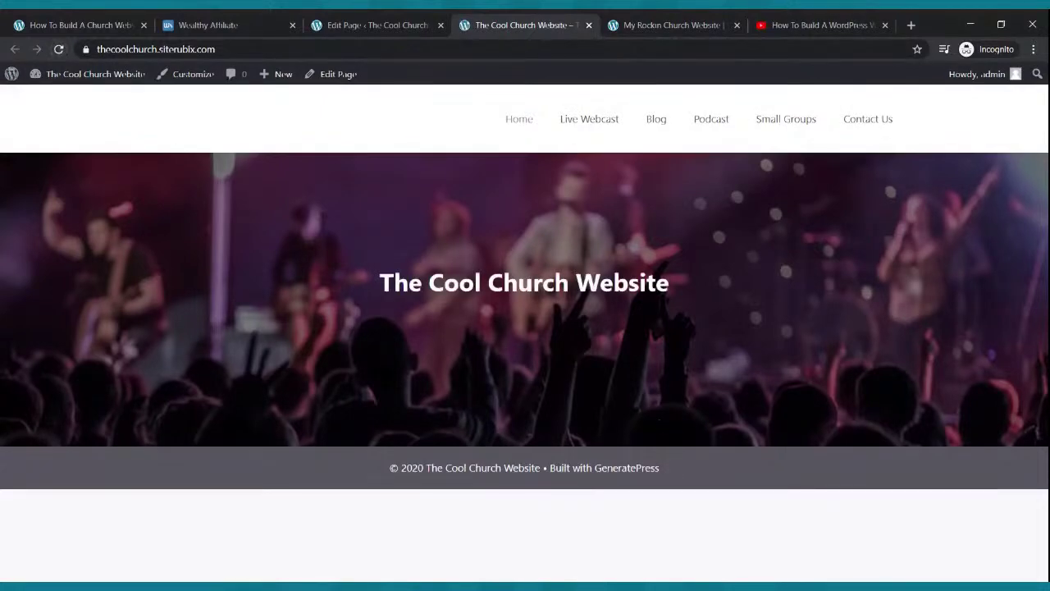
click(673, 25)
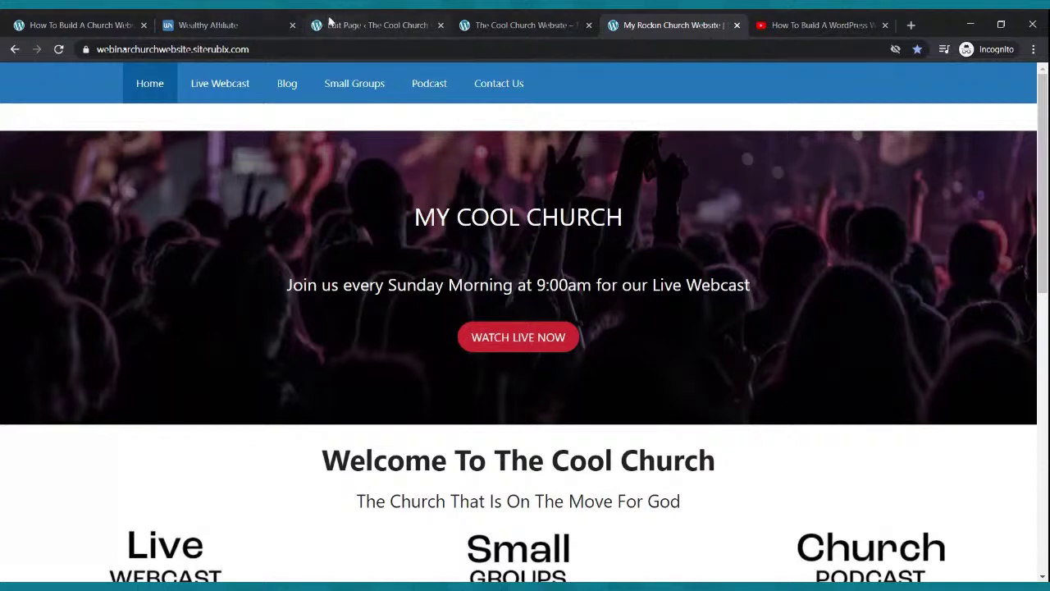
click(352, 25)
Step: Add a centered paragraph below the cover title reading "Join Us Every Sunday At 9:00am For Our Live Webcast"
click(579, 344)
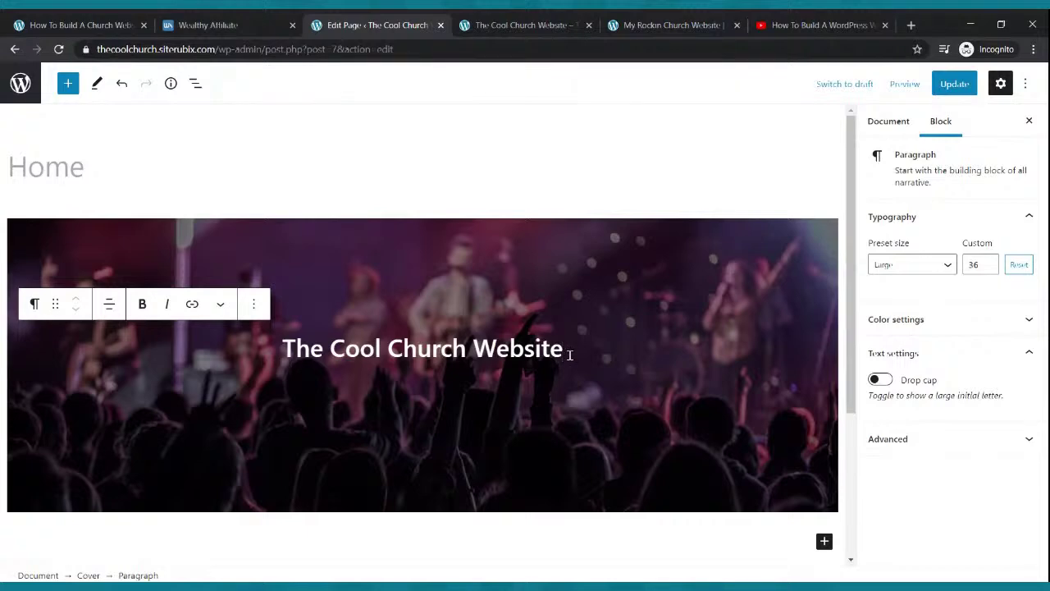
key(Return)
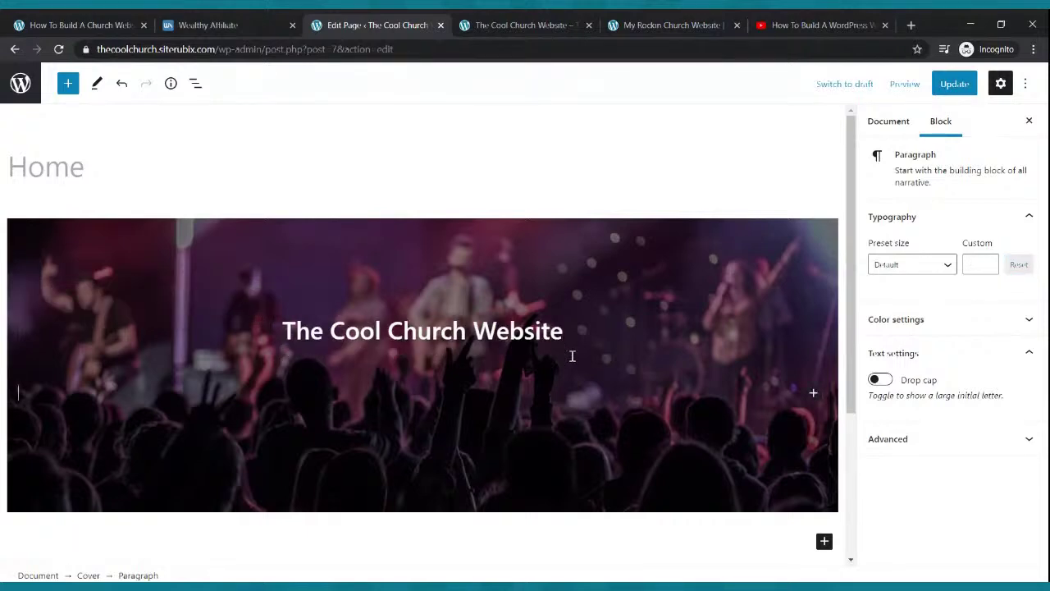
text(Joi)
text(n Us Ever )
text( Sunda)
text(y For Our)
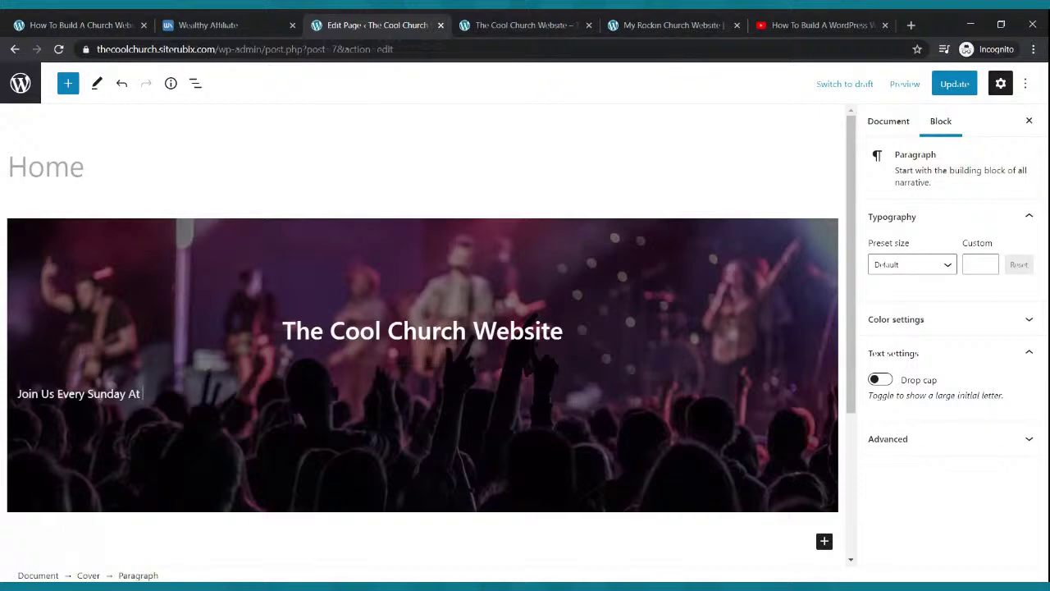
text(am For Our Live Webcast)
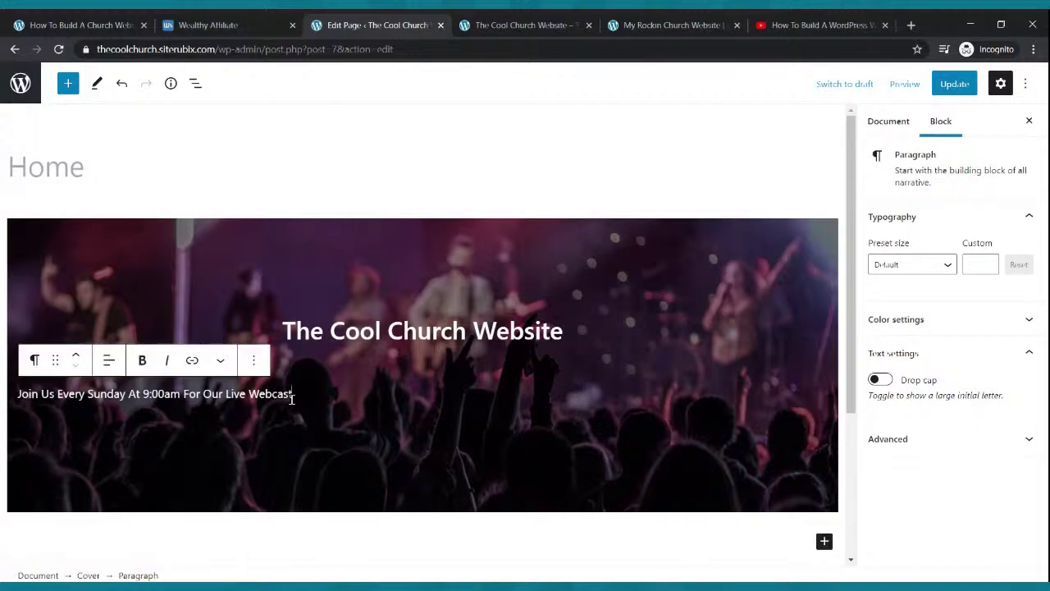
click(109, 361)
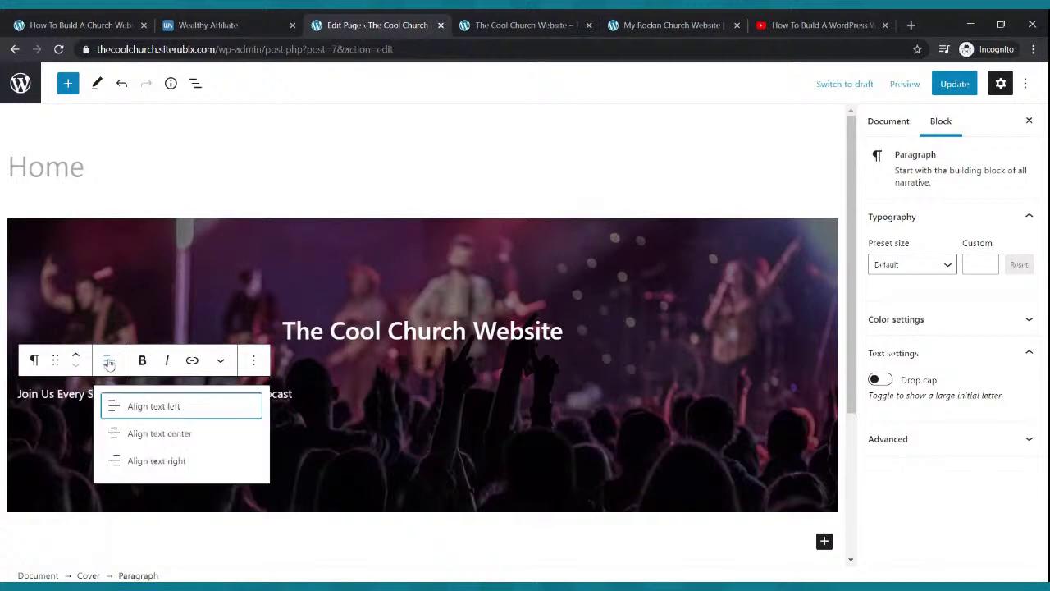
click(130, 435)
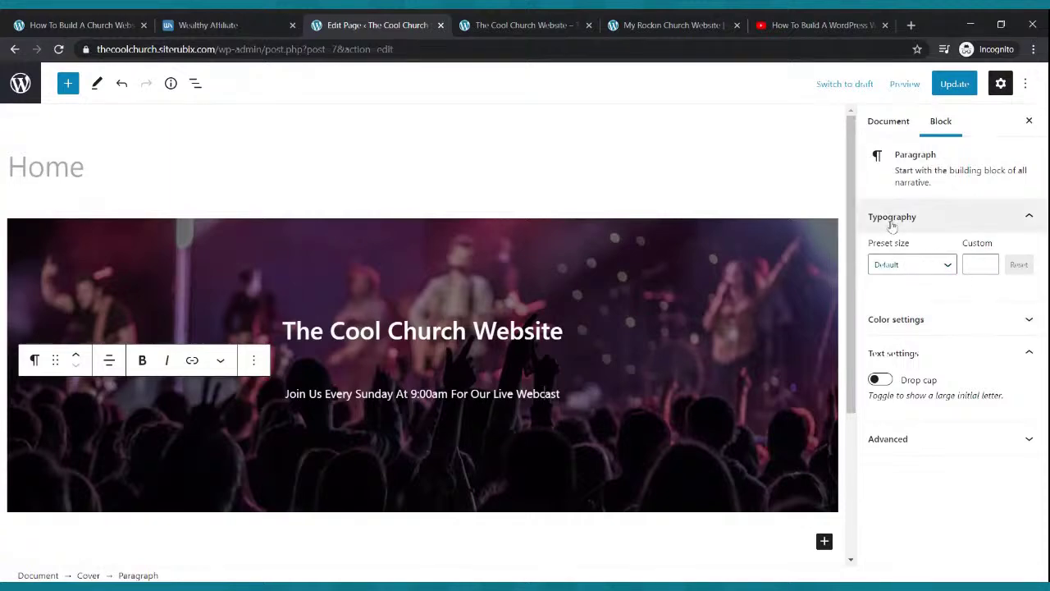
Step: Set the "Join Us" paragraph's font size to a custom 25 and update the Home page
click(898, 275)
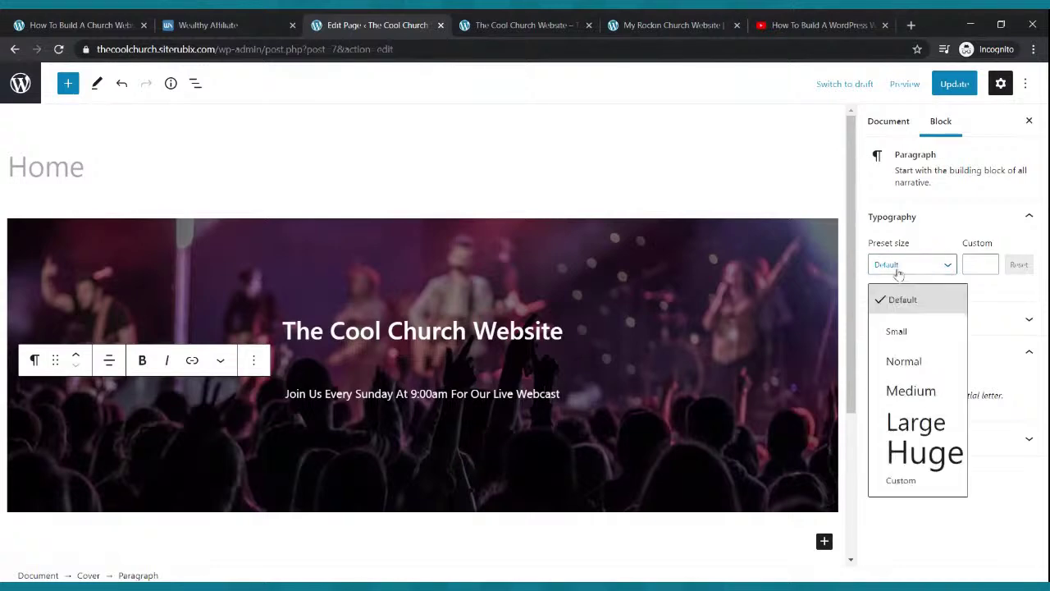
click(908, 385)
click(913, 266)
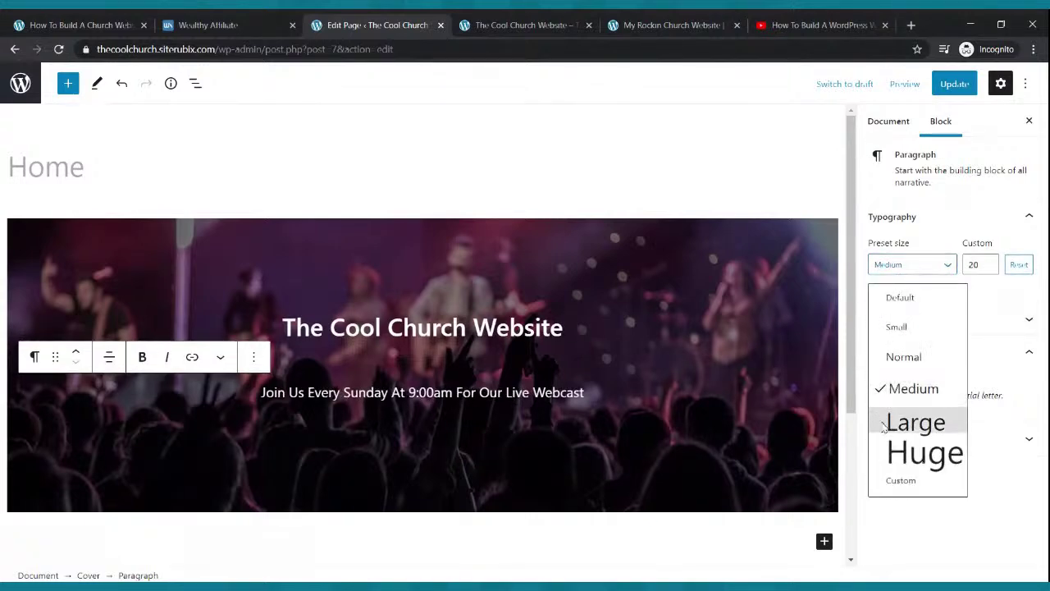
click(910, 423)
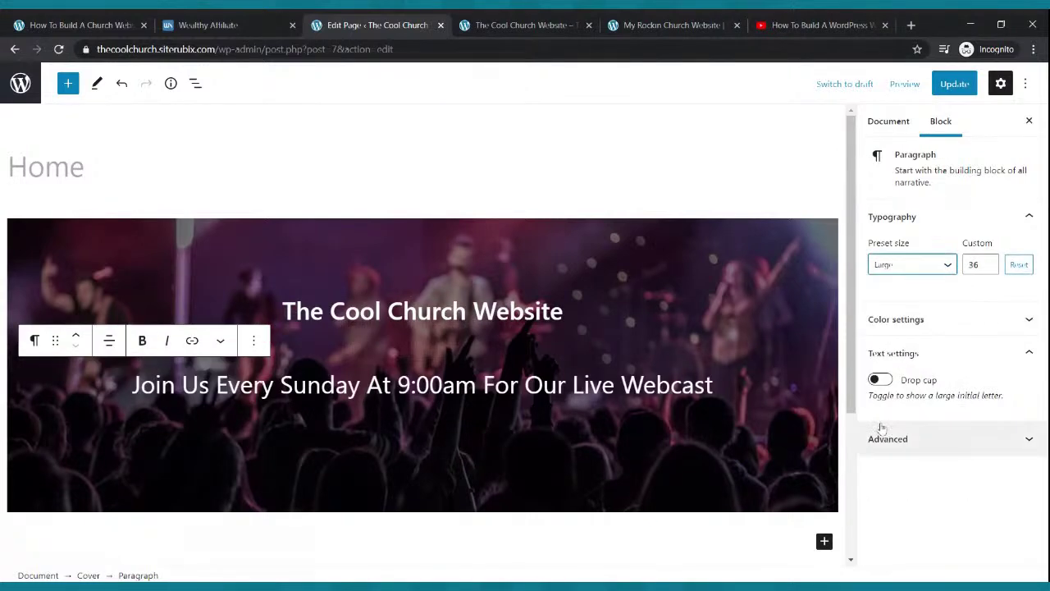
click(990, 271)
click(989, 271)
click(989, 271)
click(990, 271)
scroll(990, 275, down, 1)
scroll(990, 275, up, 2)
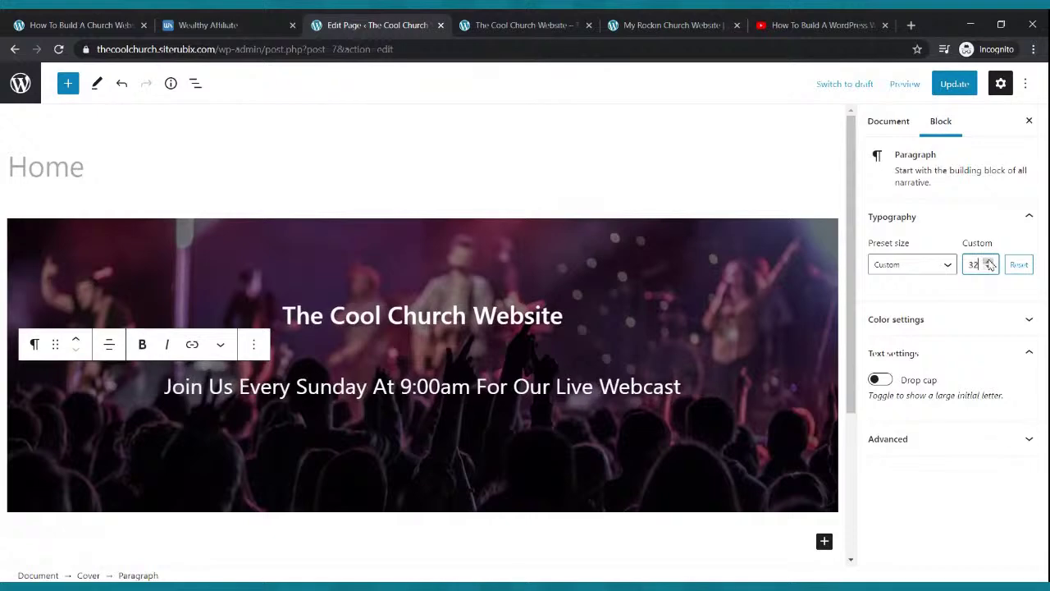
scroll(988, 270, down, 7)
scroll(990, 275, down, 1)
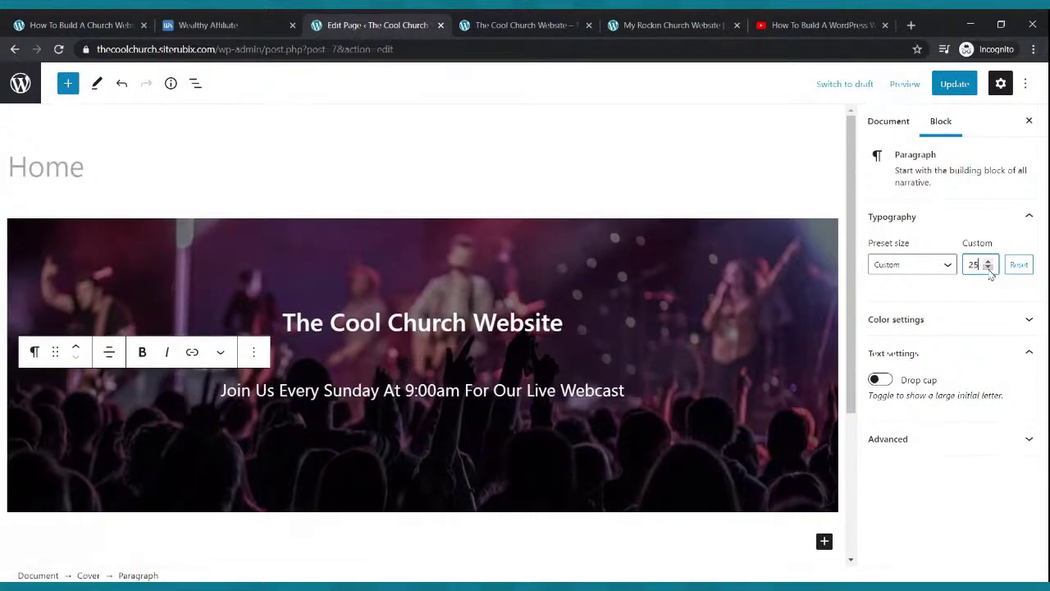
click(950, 84)
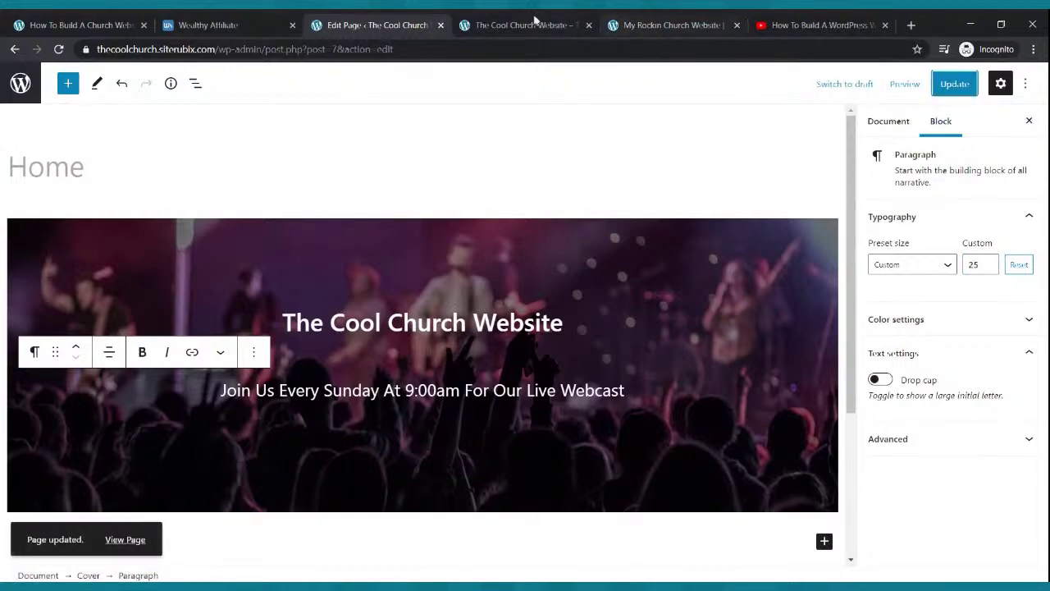
Step: Reload the live church site to check the webcast line, examine the sample site's cover button and return to the editor
click(483, 27)
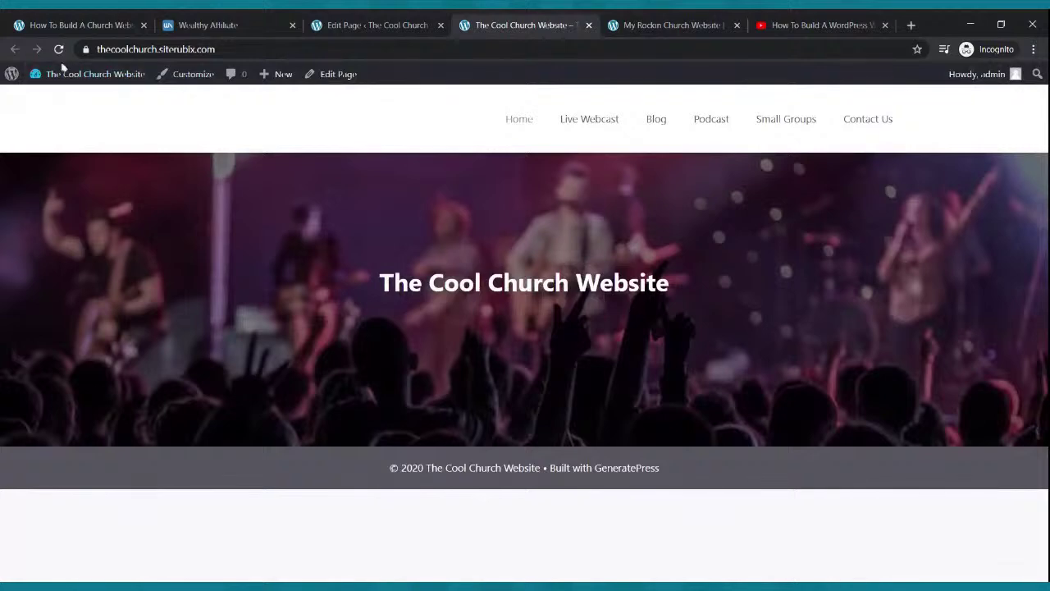
click(59, 49)
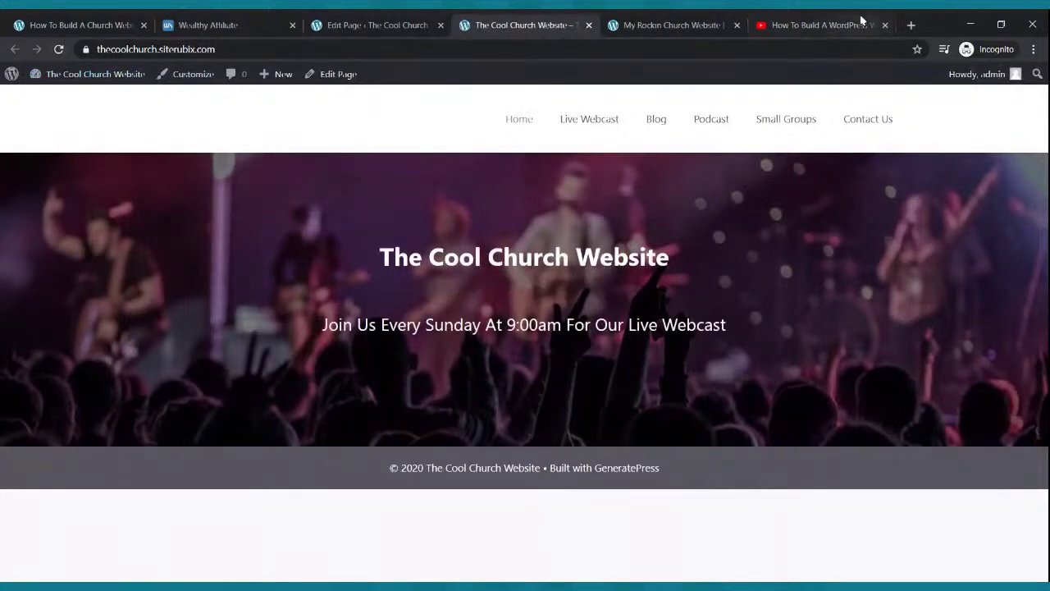
click(668, 25)
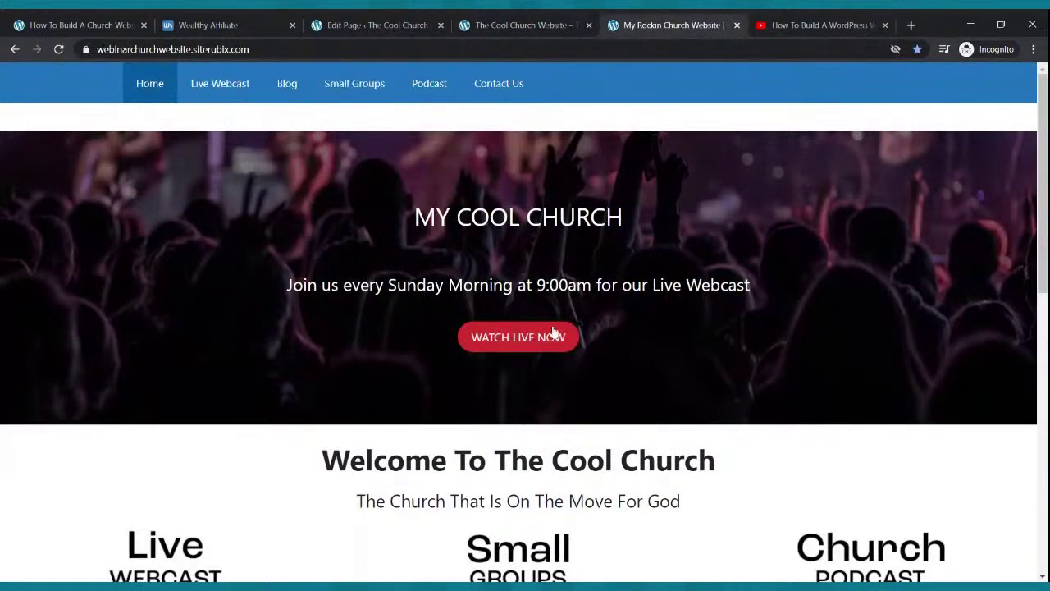
click(402, 25)
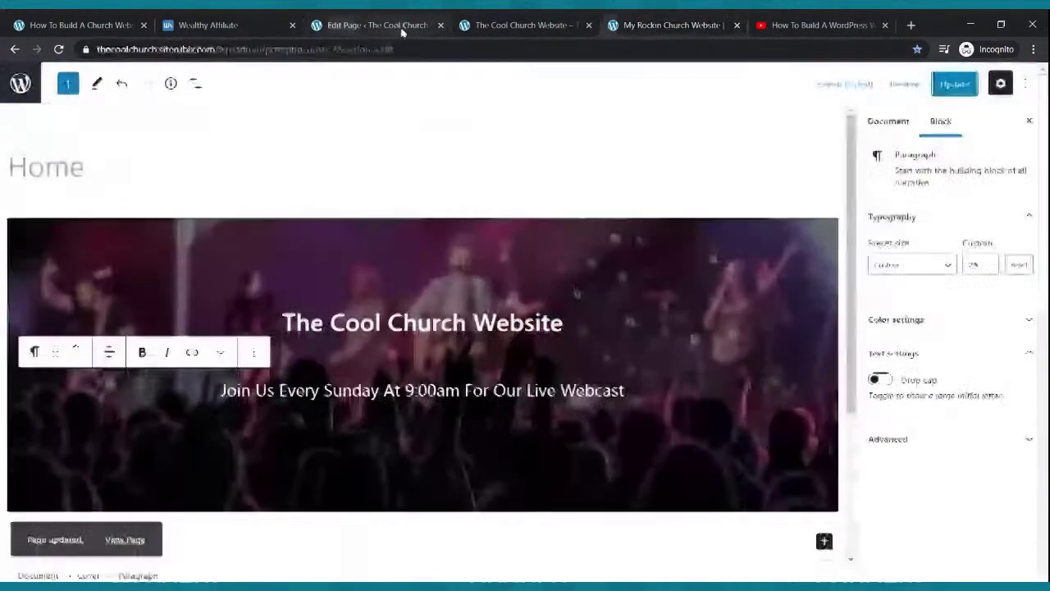
Step: Insert a Buttons block below the webcast line in the cover and label its button "View Live Webcast"
click(649, 391)
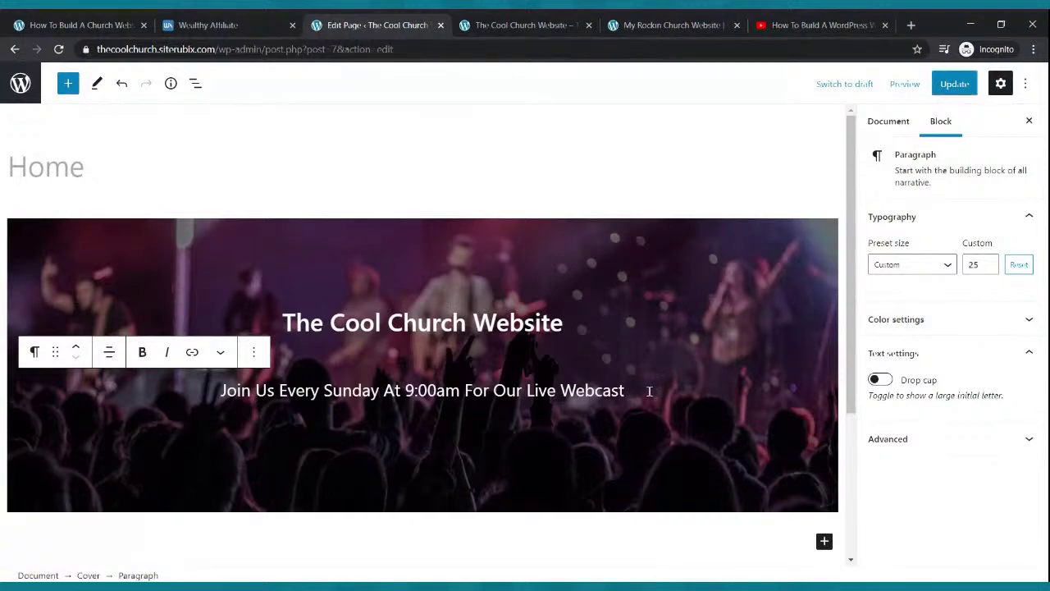
key(Return)
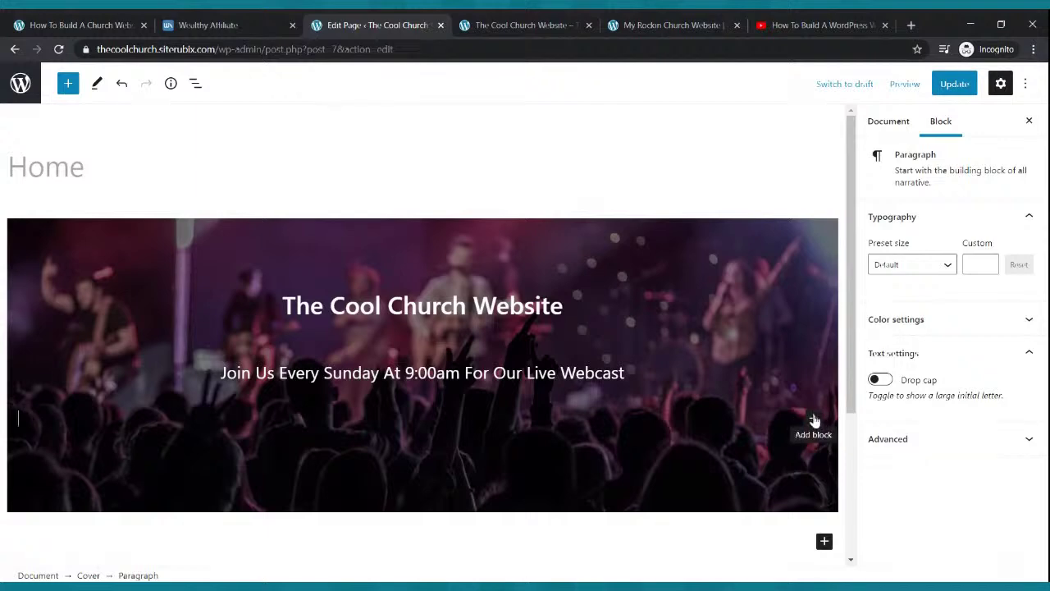
click(814, 421)
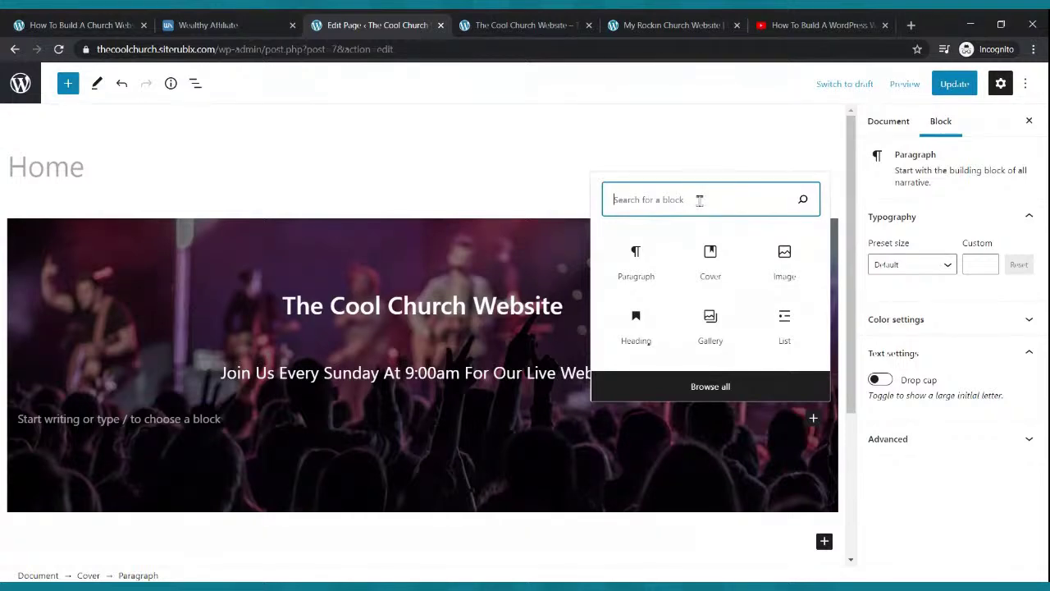
text(button)
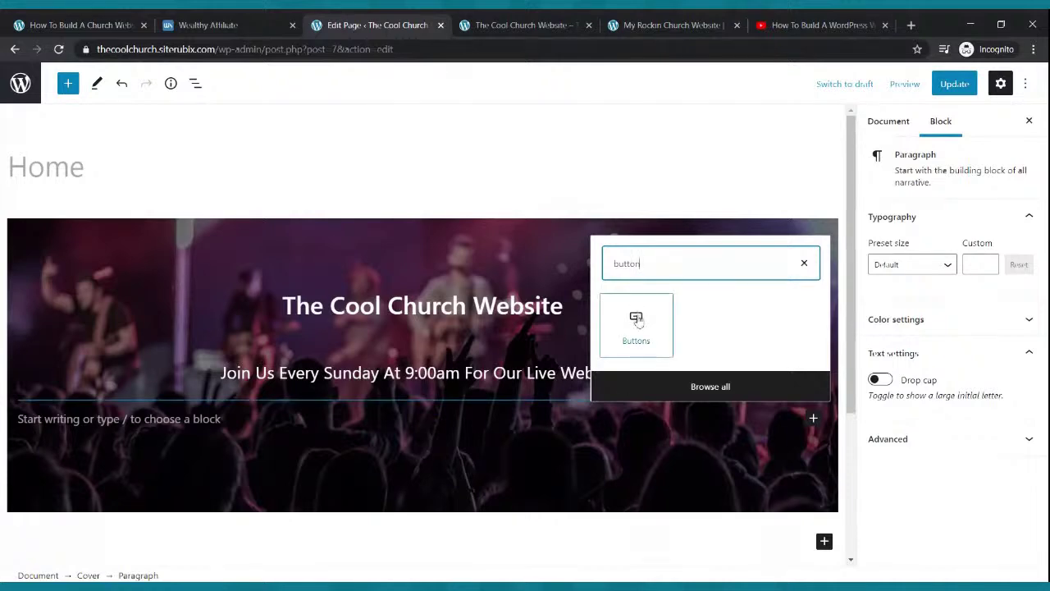
click(636, 320)
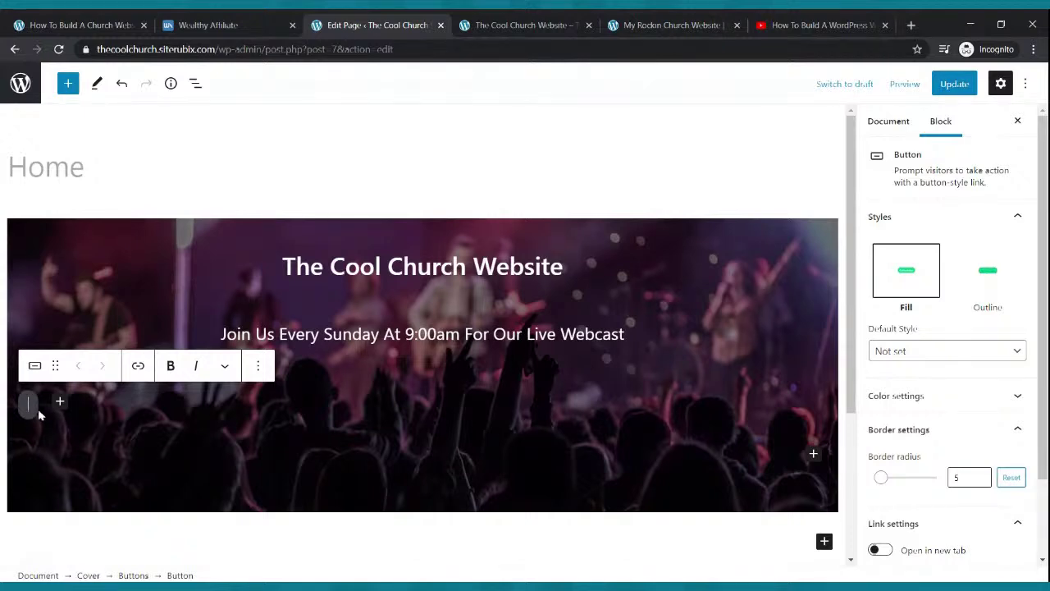
text(Vieww)
key(BackSpace)
text(Live Webcast)
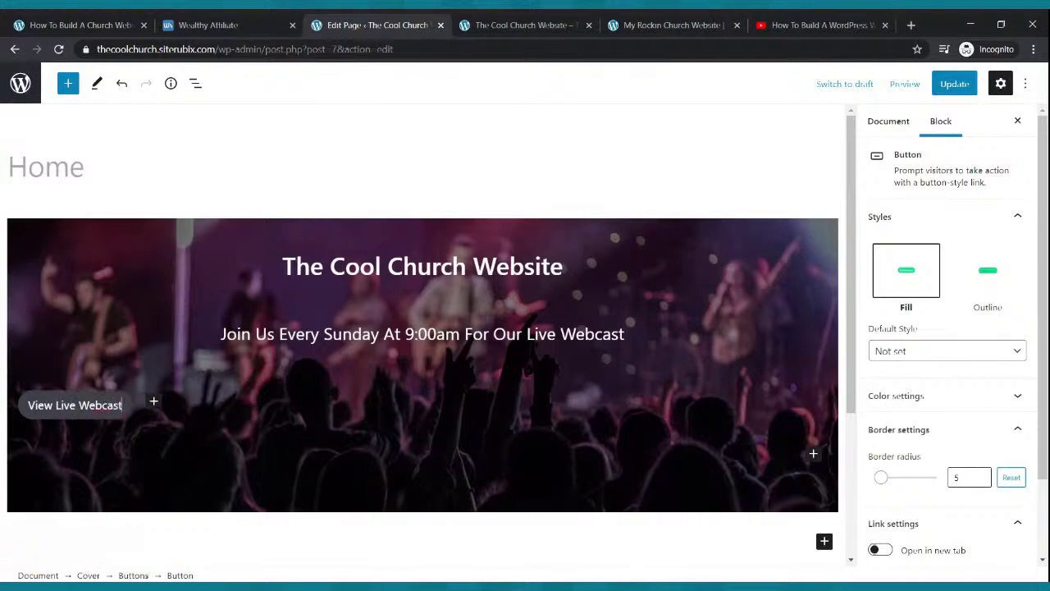
Step: Center the Buttons block holding "View Live Webcast" within the cover
click(52, 424)
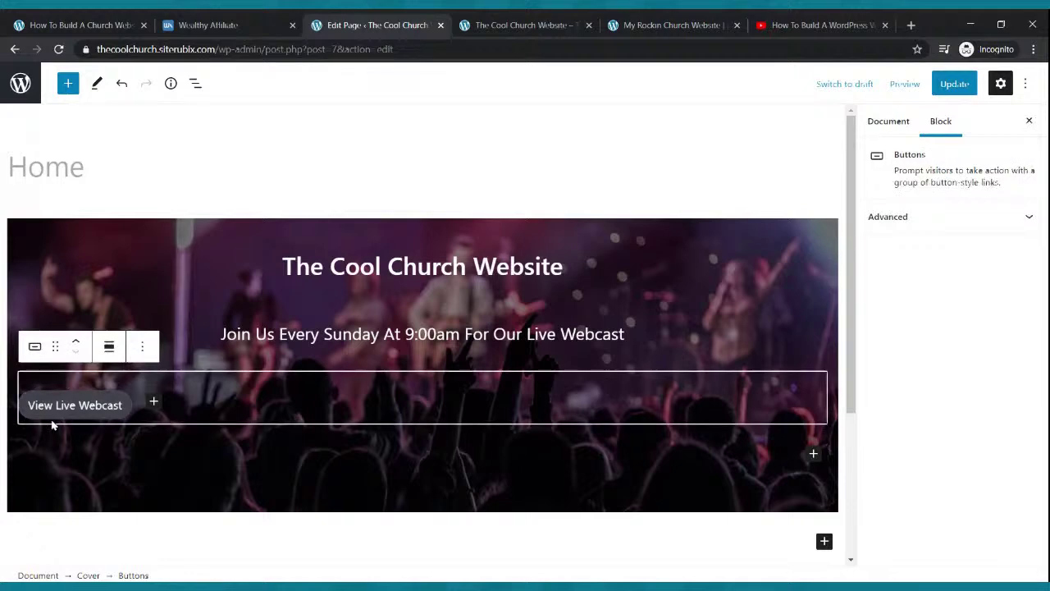
click(110, 347)
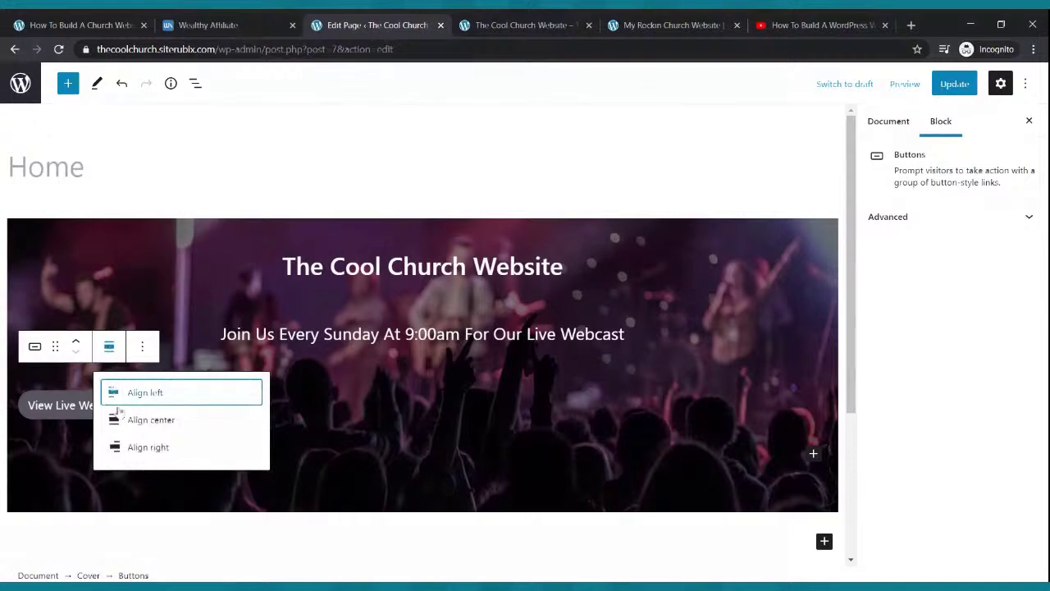
click(140, 419)
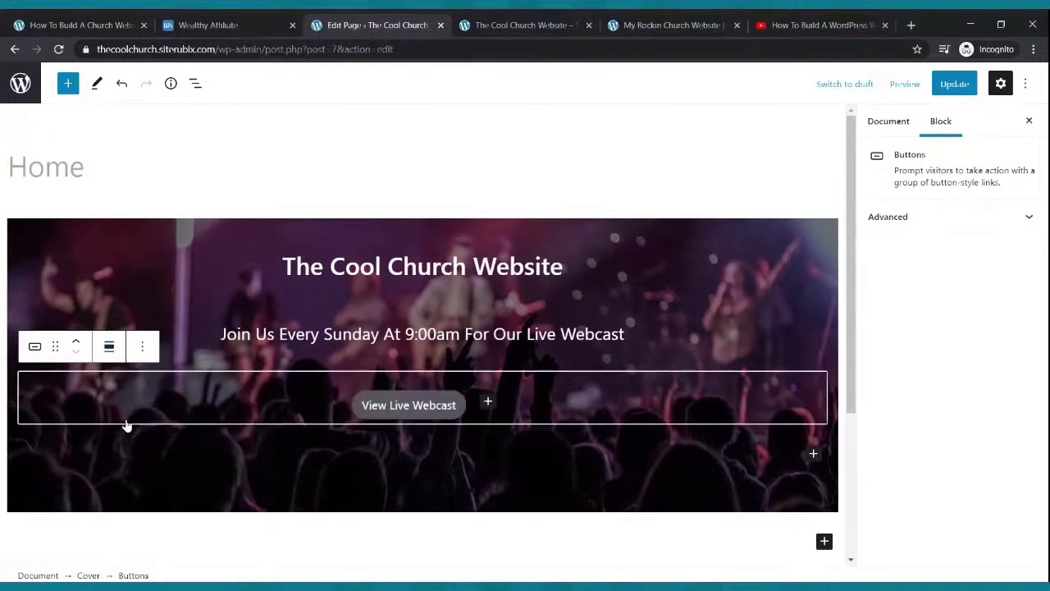
Step: Set the "View Live Webcast" button's text color to white
click(433, 422)
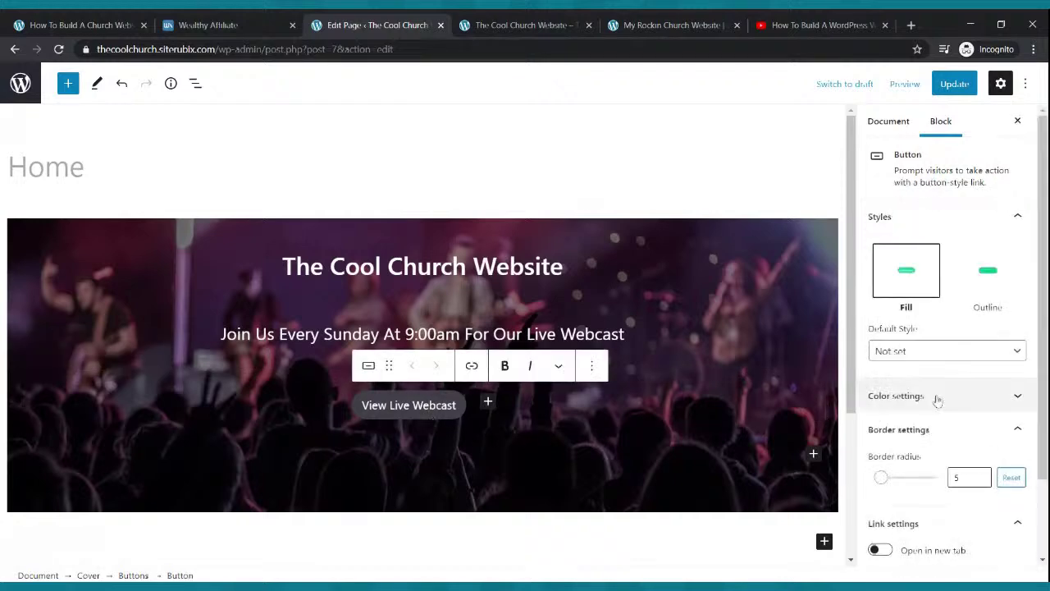
scroll(953, 346, down, 1)
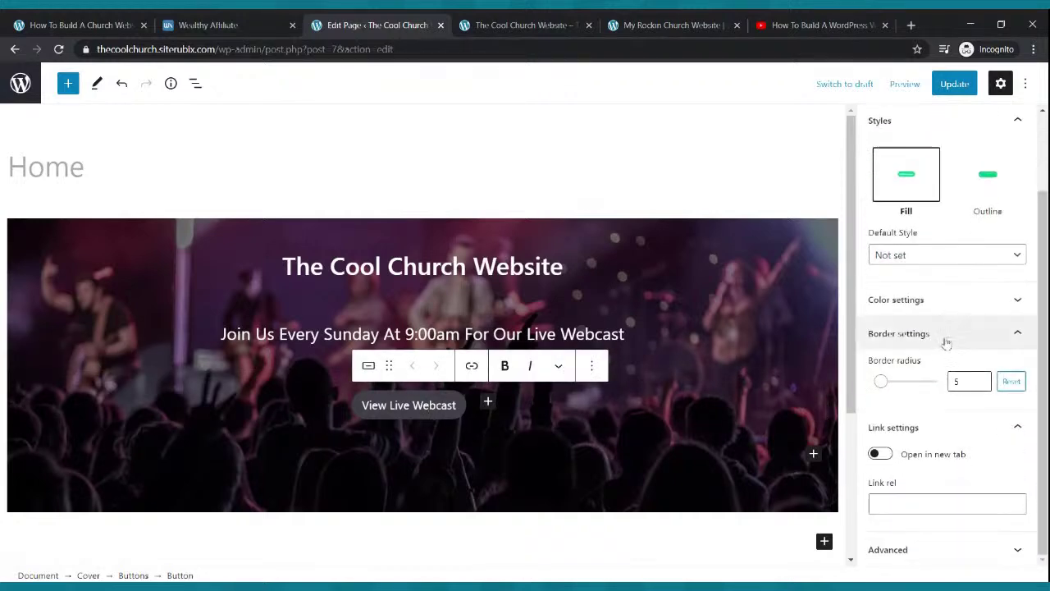
click(924, 302)
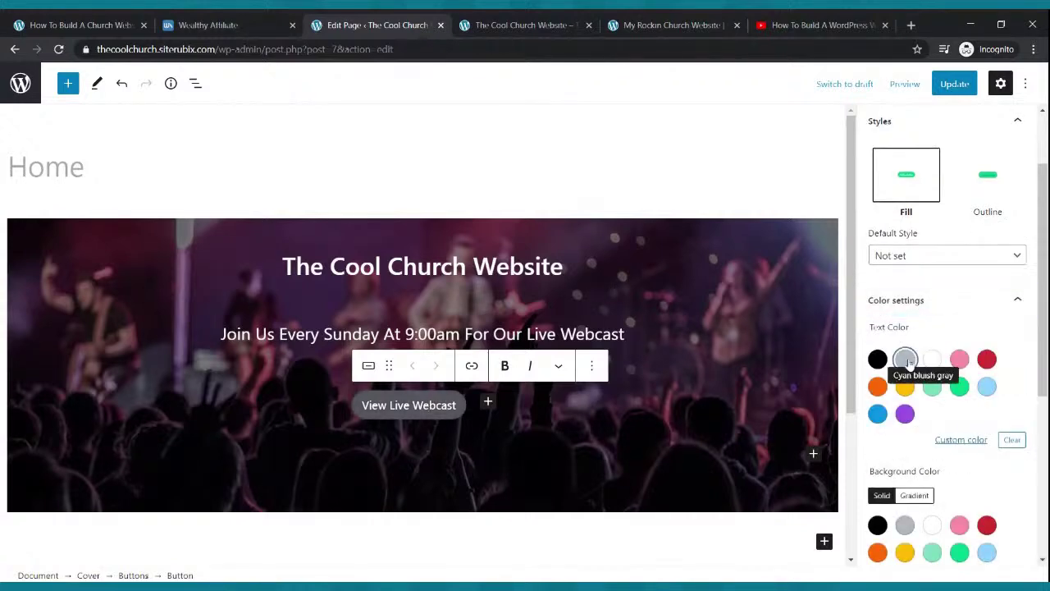
click(933, 360)
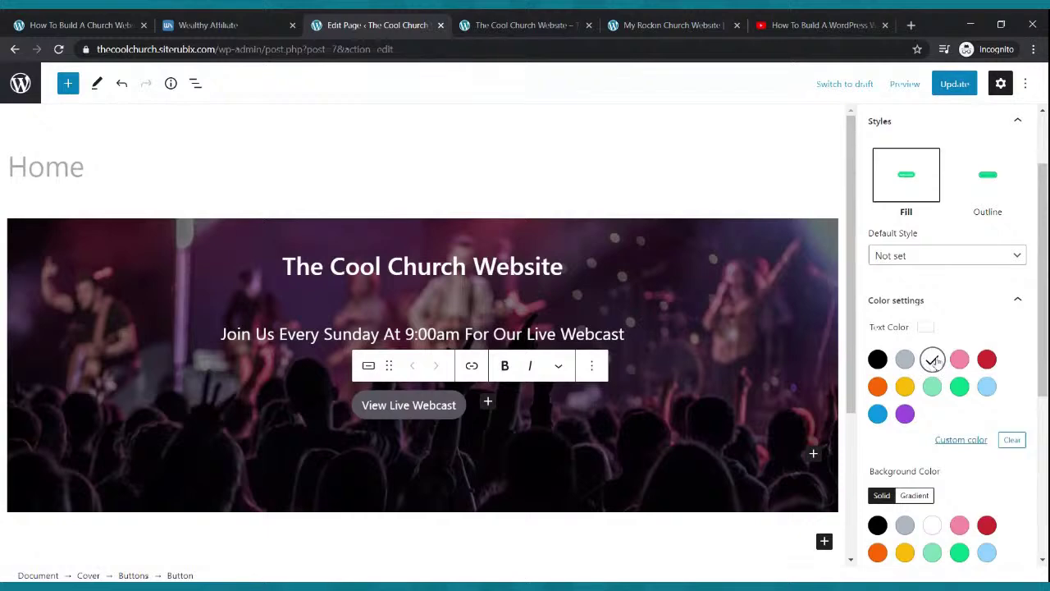
Step: Try several background colors on the "View Live Webcast" button, settle on orange and update the page
scroll(919, 386, down, 3)
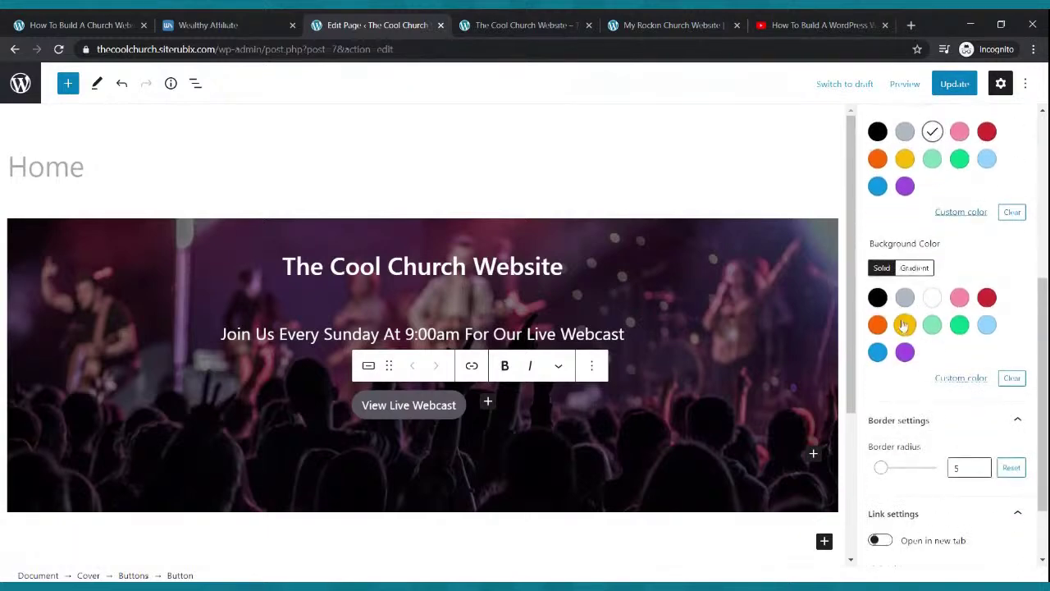
click(904, 325)
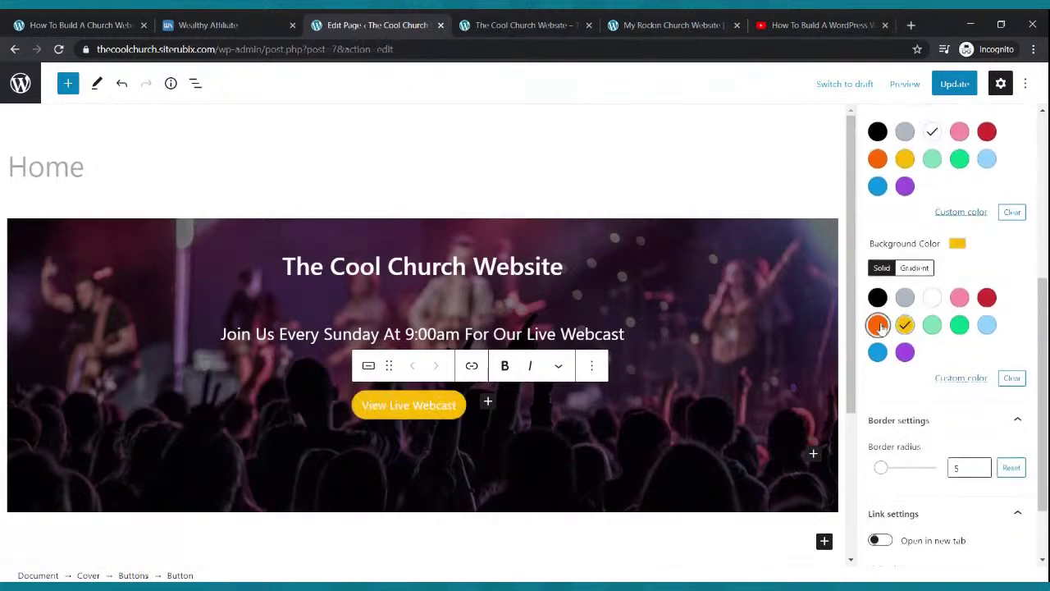
click(878, 325)
click(959, 297)
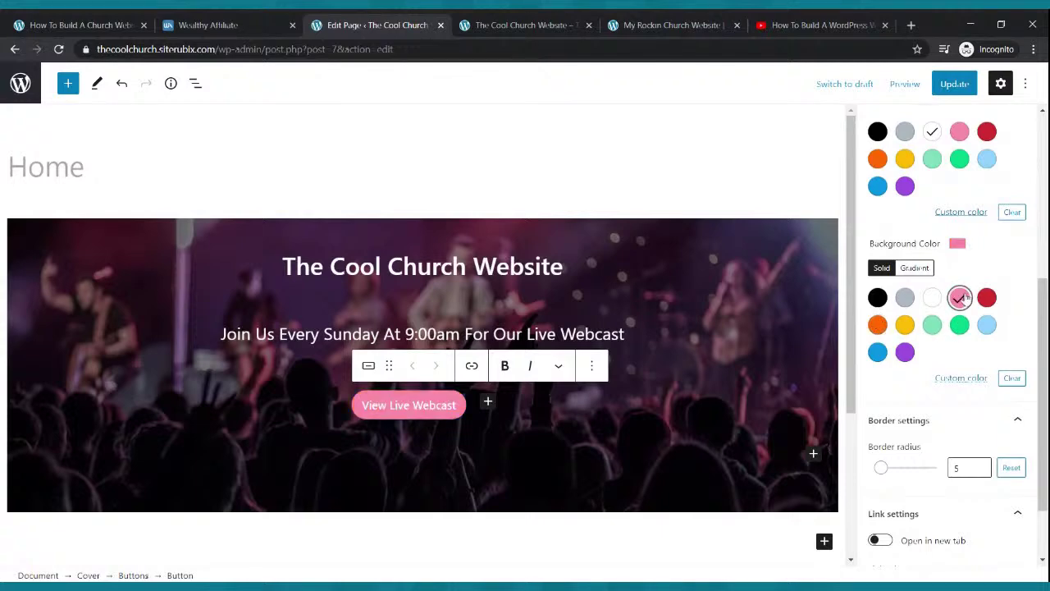
click(987, 297)
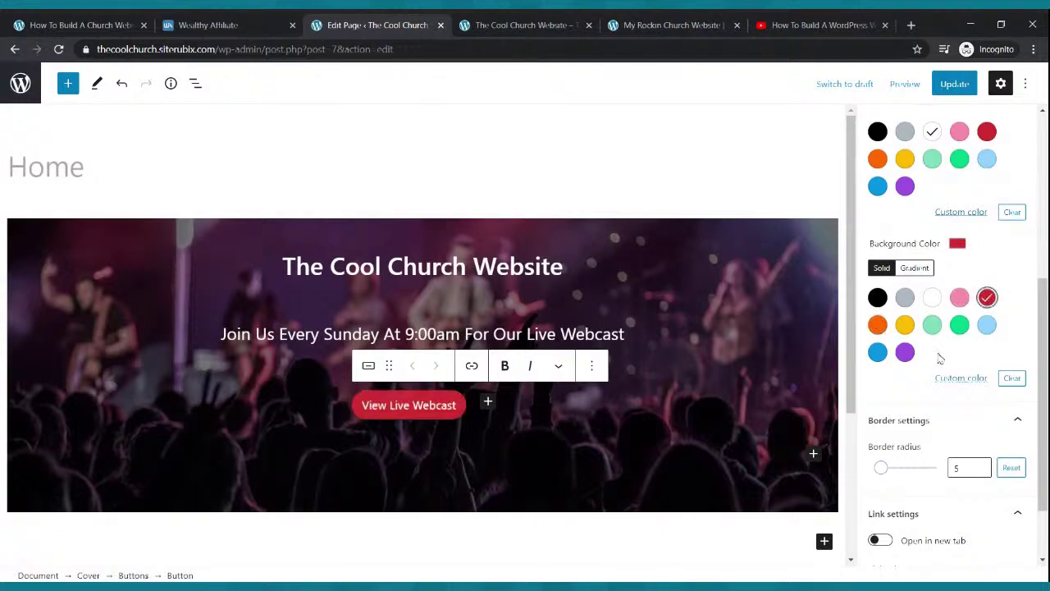
click(959, 325)
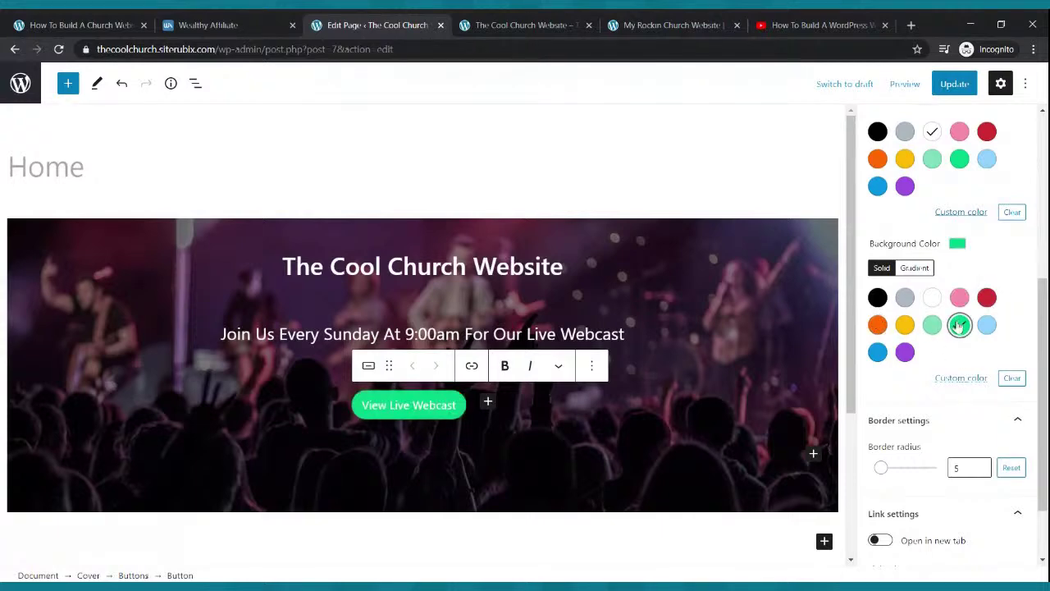
click(878, 352)
click(877, 325)
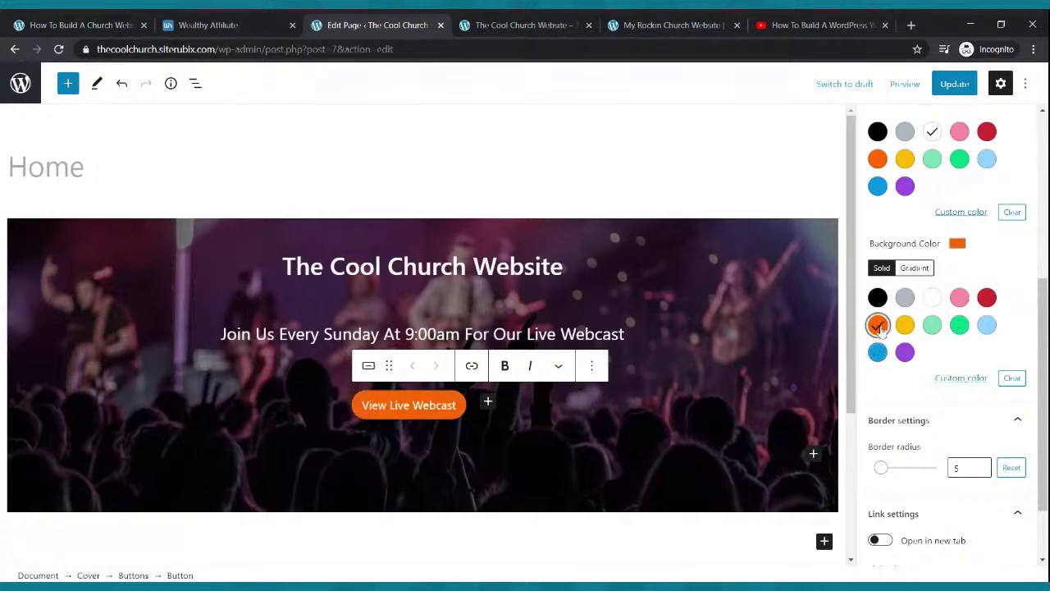
click(956, 85)
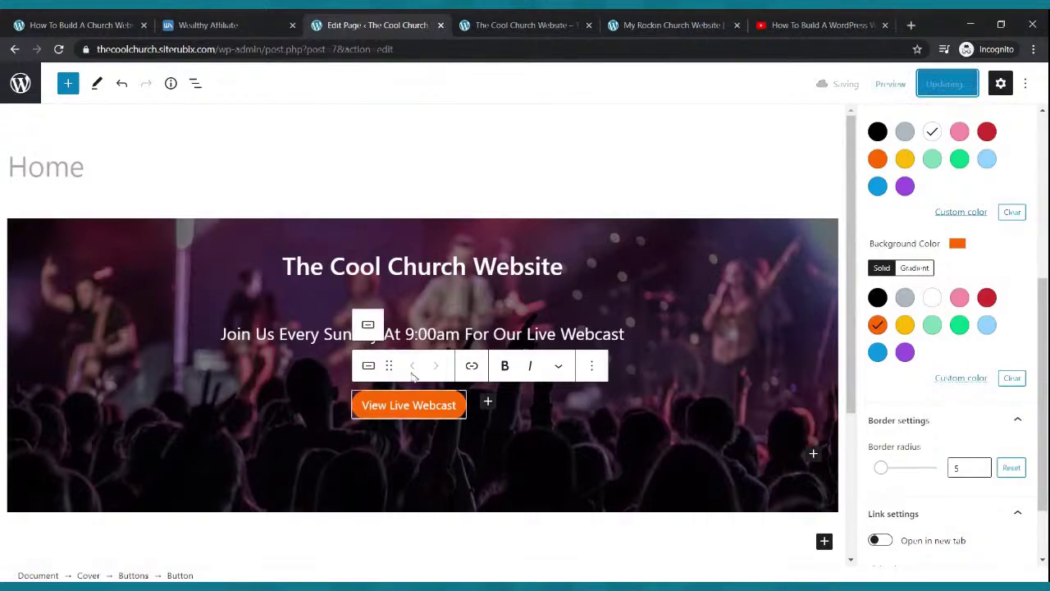
Step: Reload the live church site to check the orange button and examine the section below the sample site's cover
click(517, 33)
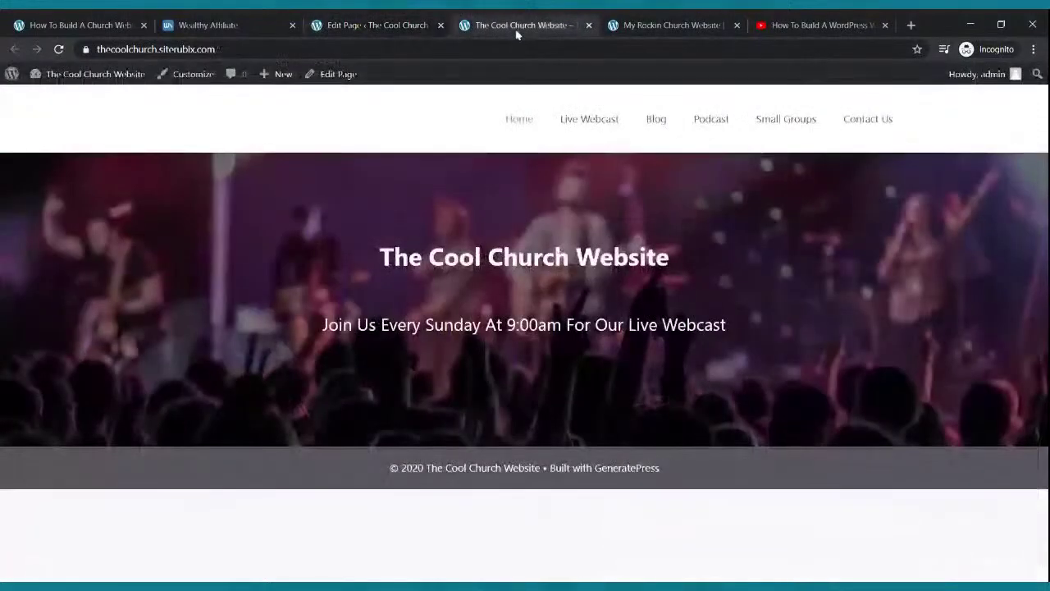
click(58, 50)
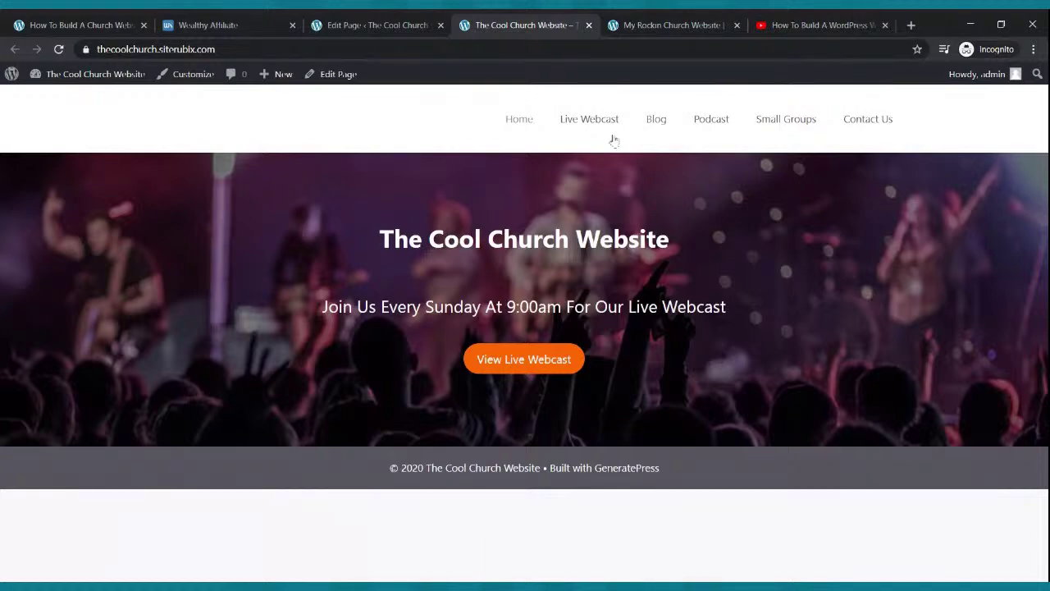
click(638, 24)
scroll(621, 82, down, 1)
scroll(621, 82, up, 1)
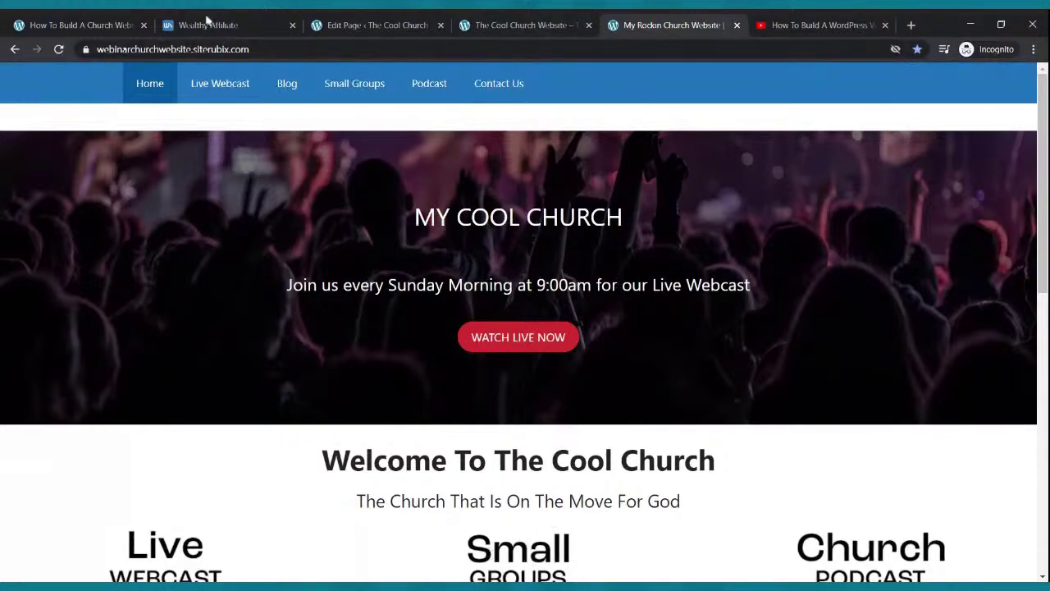
Step: Return to the page editor and insert a Paragraph block below the cover reading "Welcome To The Cool Church Website"
click(337, 26)
scroll(410, 495, down, 2)
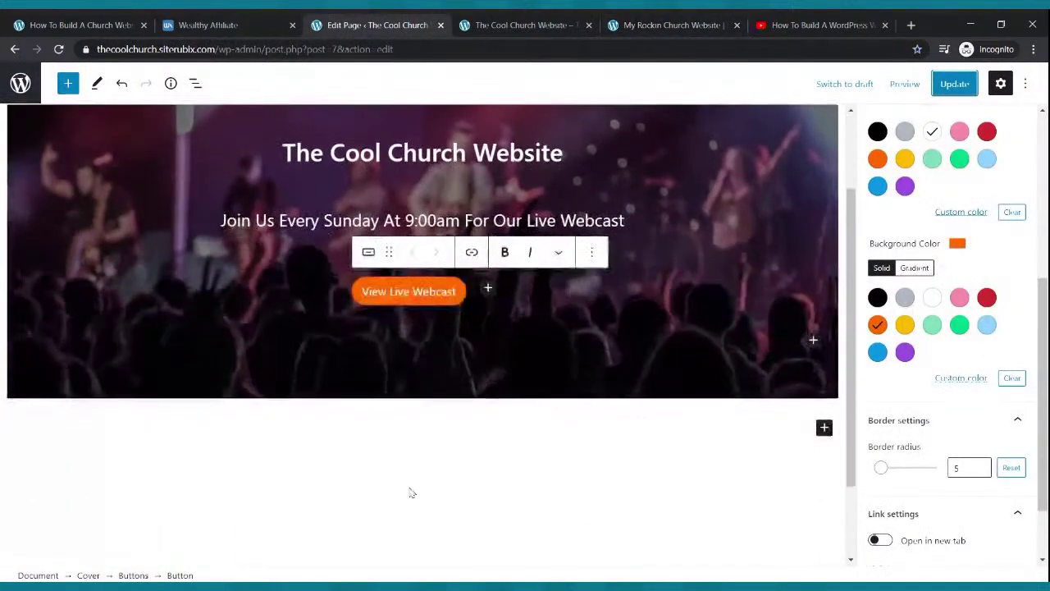
click(824, 427)
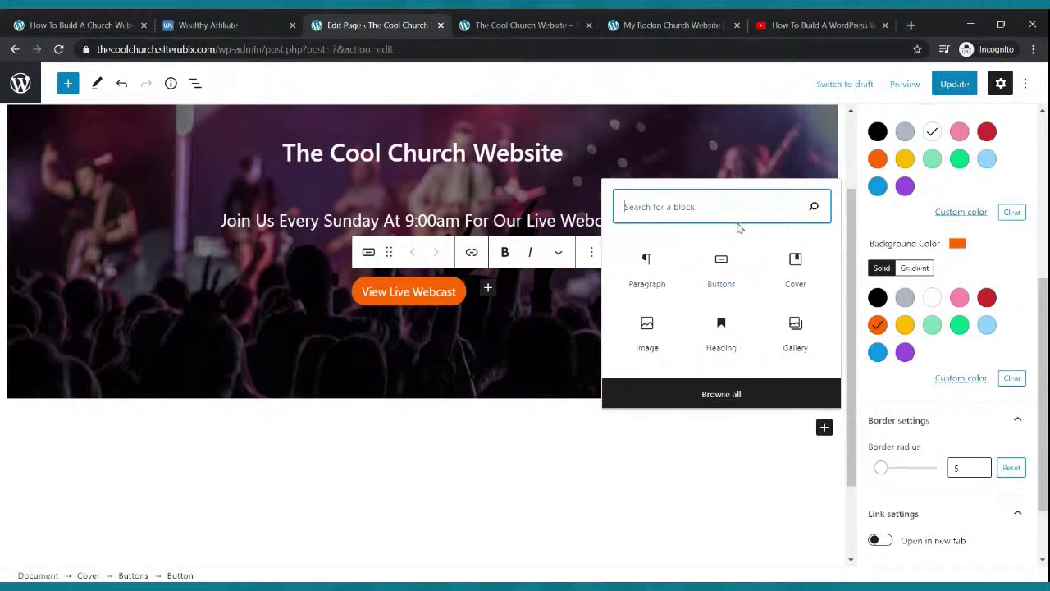
text(parag)
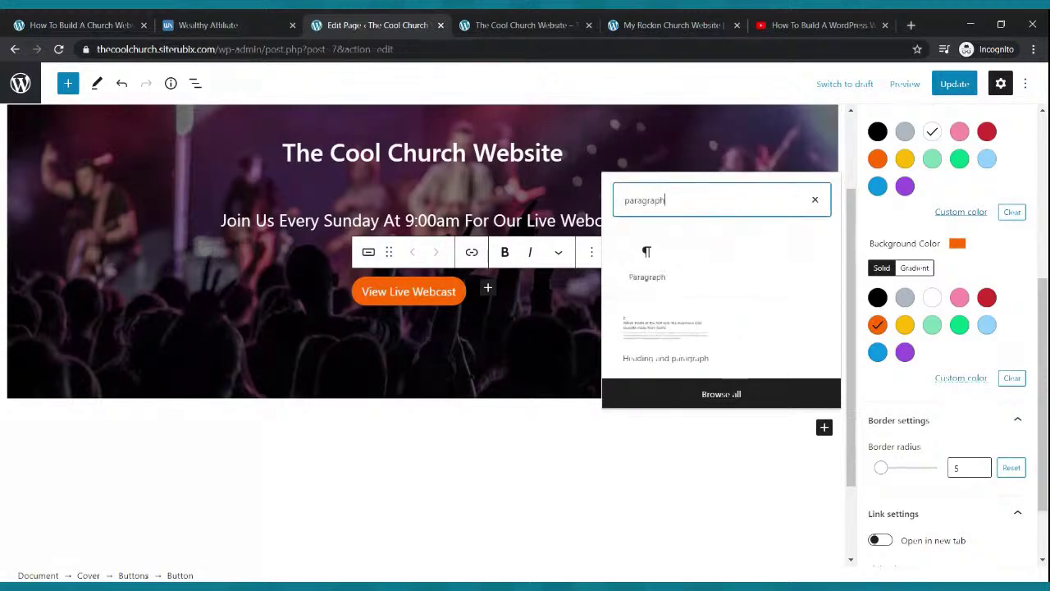
text(raph)
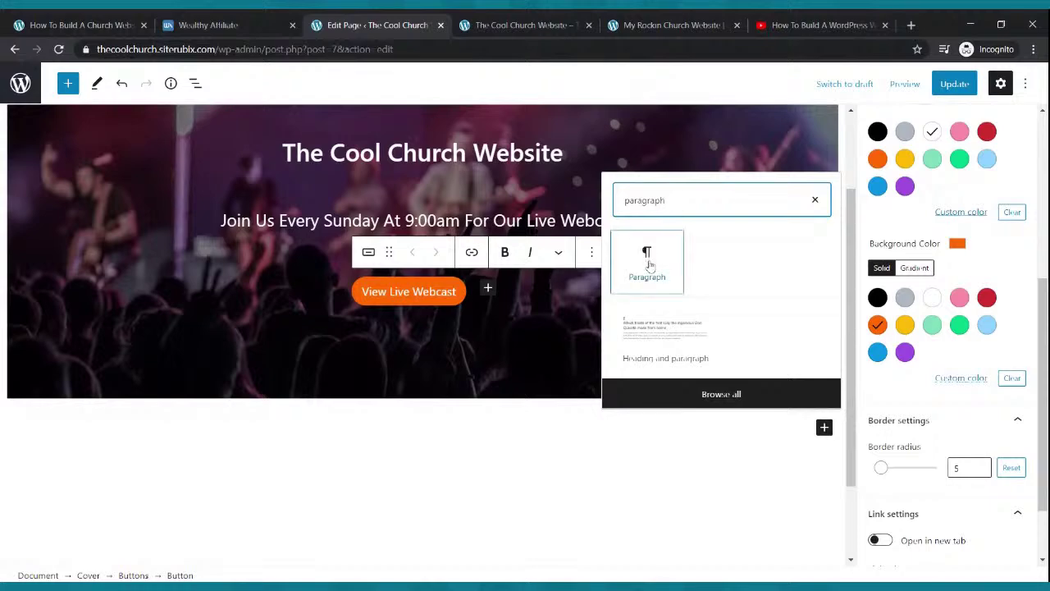
click(644, 266)
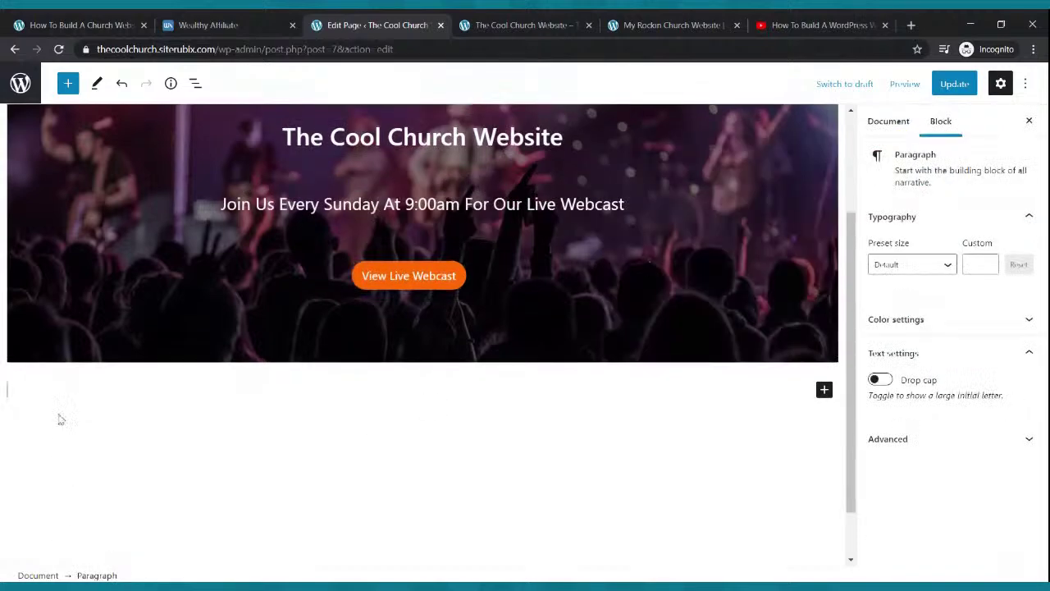
text(Welcome )
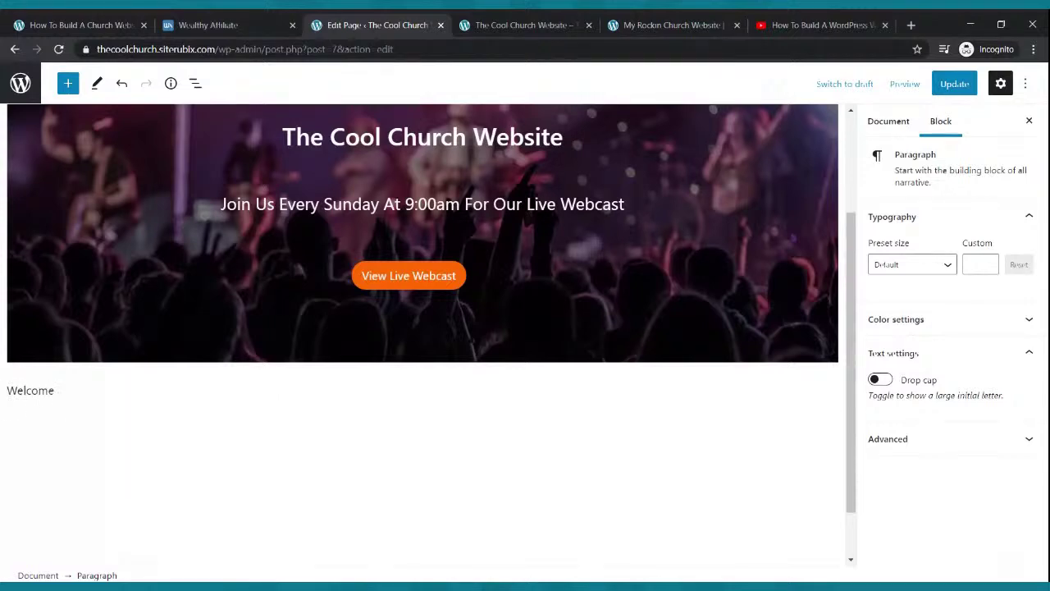
text(To The Chur)
key(BackSpace)
key(BackSpace)
text(hurch Webste)
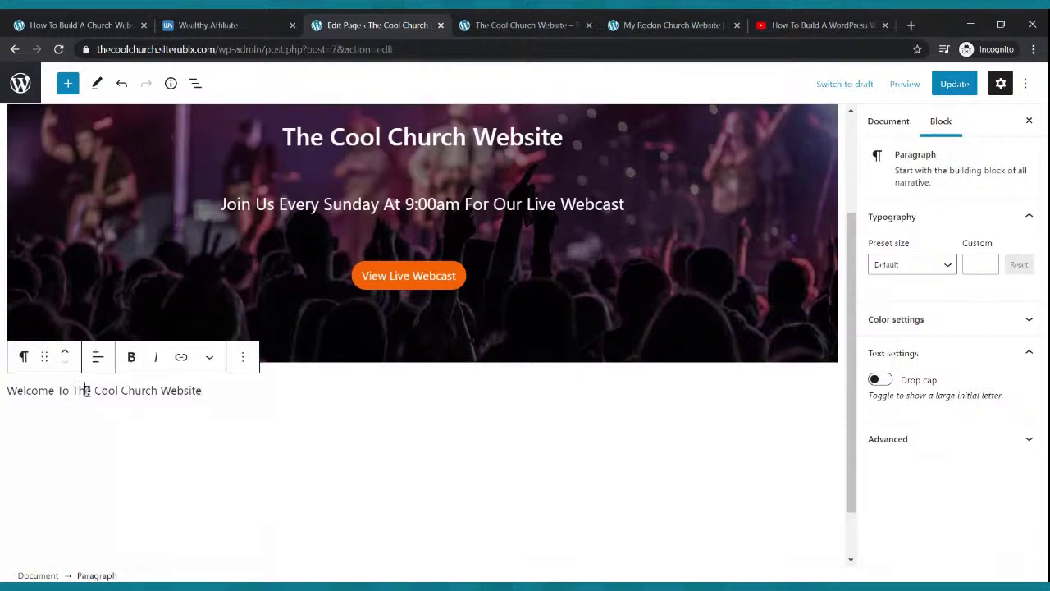
Step: Center the "Welcome To The Cool Church Website" line and set its preset size to Large
click(97, 357)
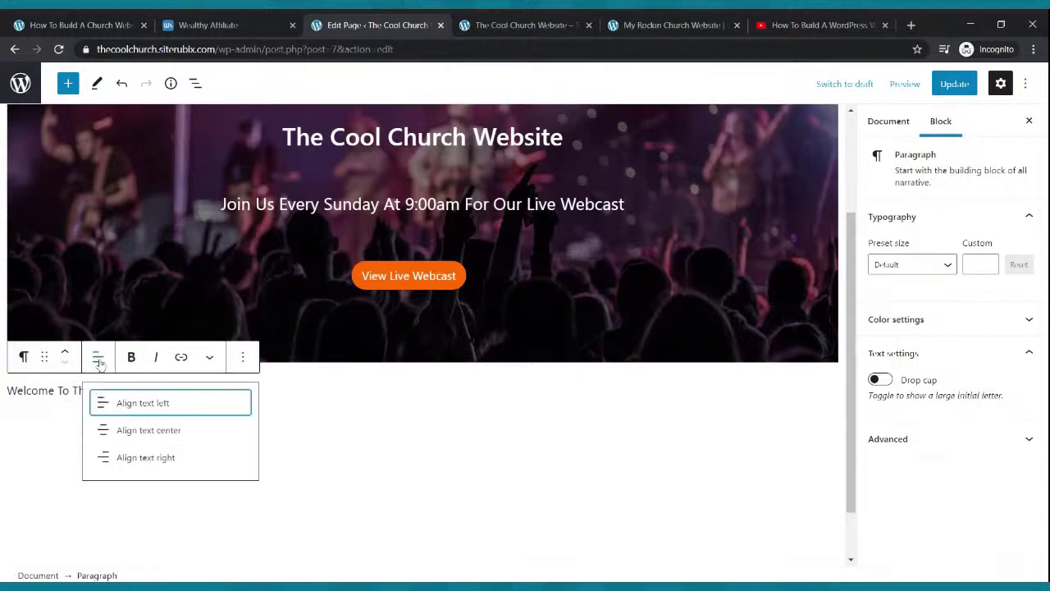
click(131, 430)
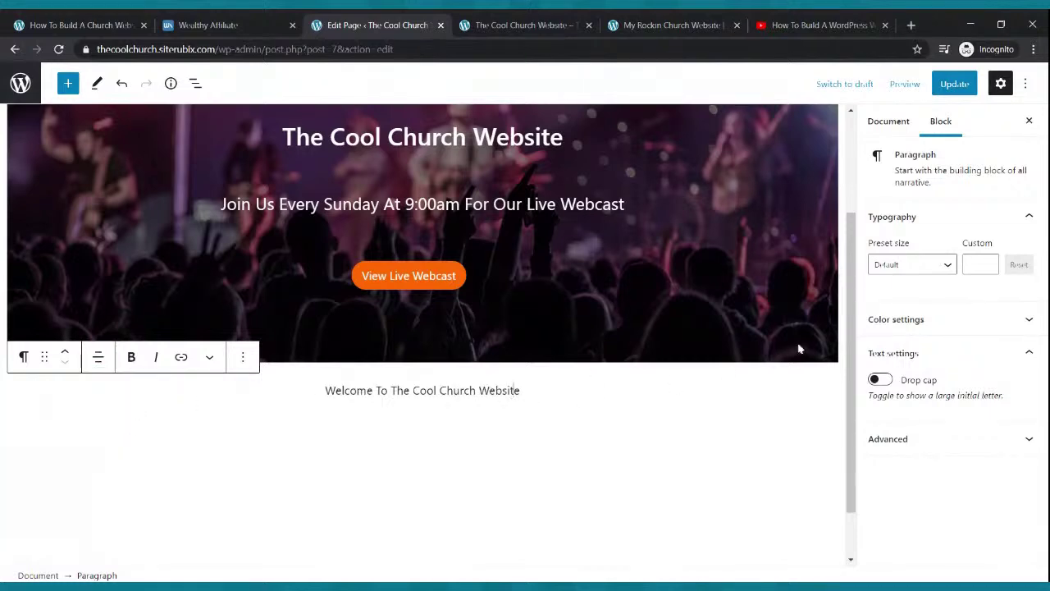
click(902, 264)
click(902, 264)
click(911, 389)
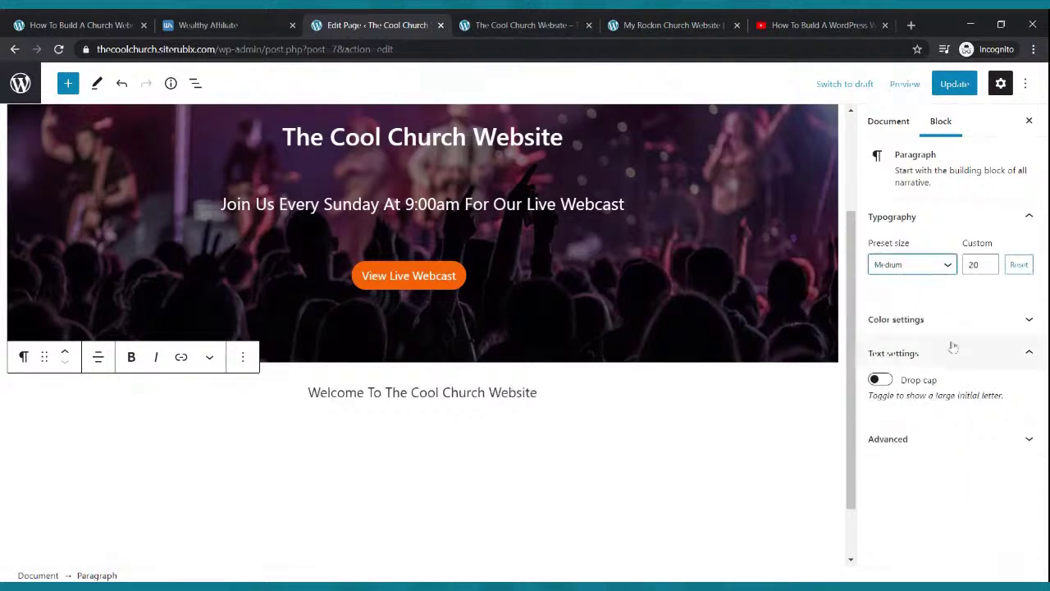
click(949, 267)
click(933, 422)
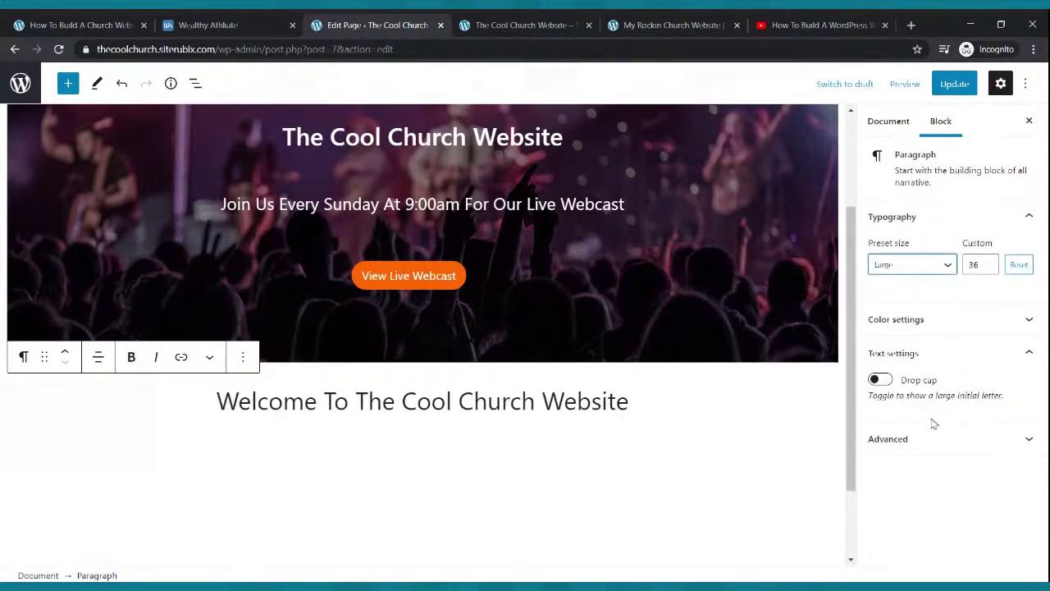
Step: Set the welcome line's custom font size to 40 and update the page
click(987, 261)
click(987, 261)
click(988, 261)
click(988, 261)
click(988, 261)
click(987, 261)
click(987, 261)
click(988, 261)
click(988, 260)
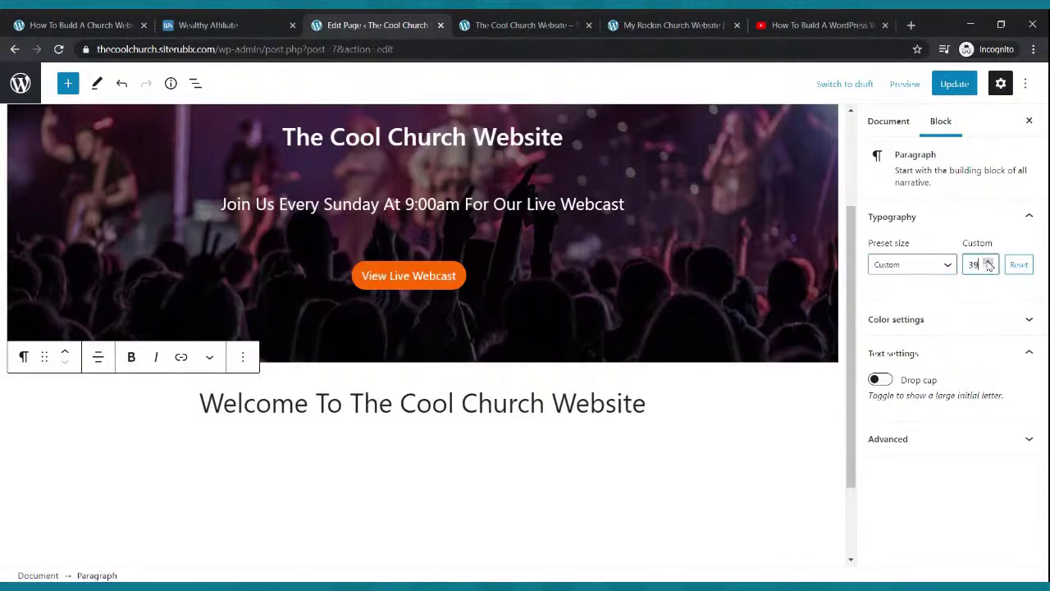
click(988, 269)
click(988, 268)
click(988, 269)
click(988, 268)
click(989, 261)
click(989, 261)
click(988, 261)
click(988, 261)
click(988, 261)
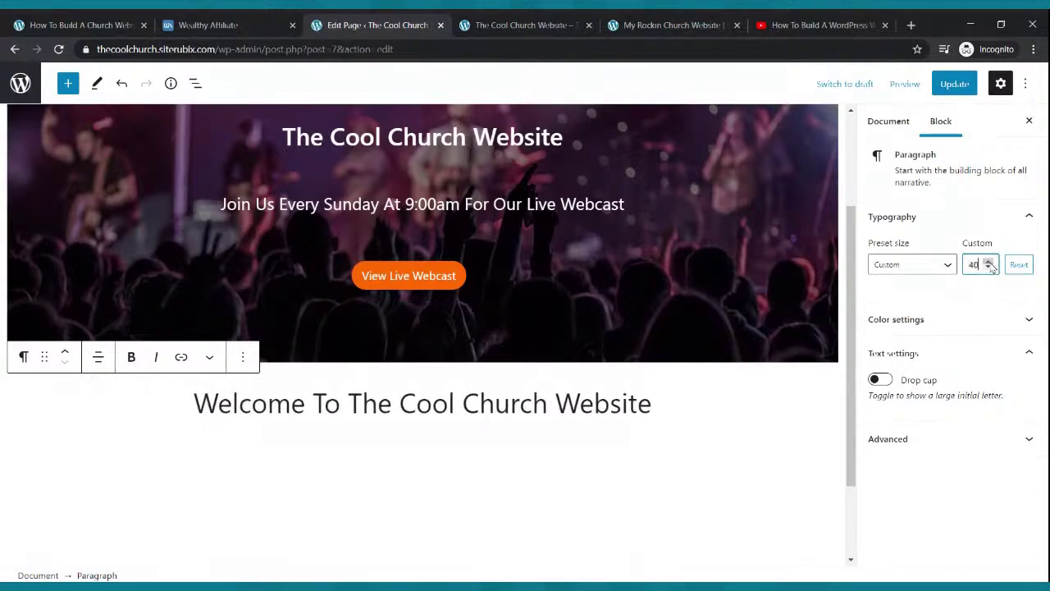
click(958, 85)
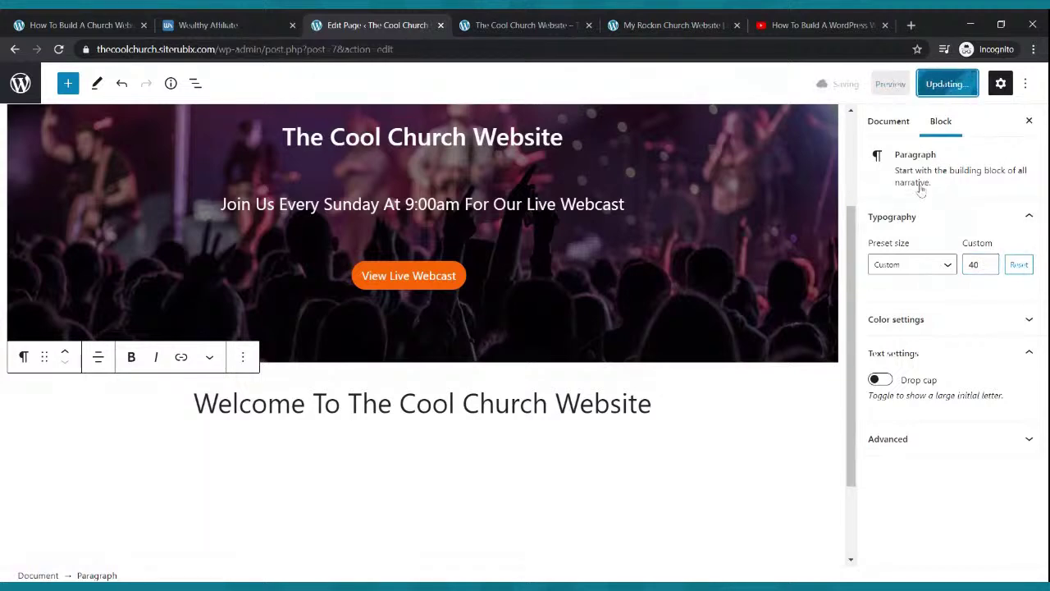
Step: Check the sample site's tagline and add a paragraph below the welcome line reading "The Church That Is On The Move For God"
click(681, 414)
key(Return)
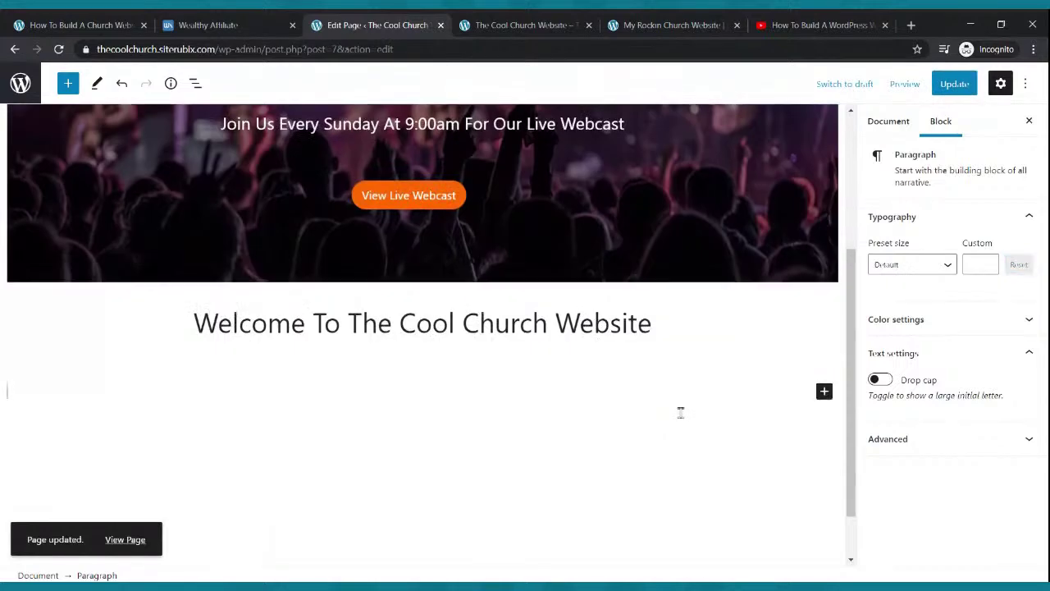
click(669, 25)
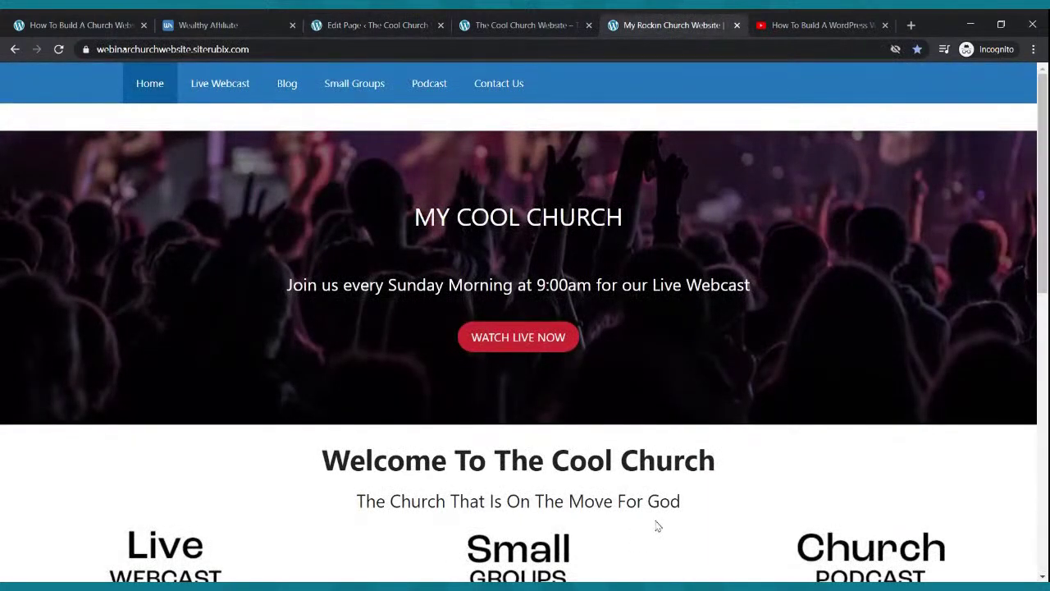
click(392, 26)
text(TheChurch That I)
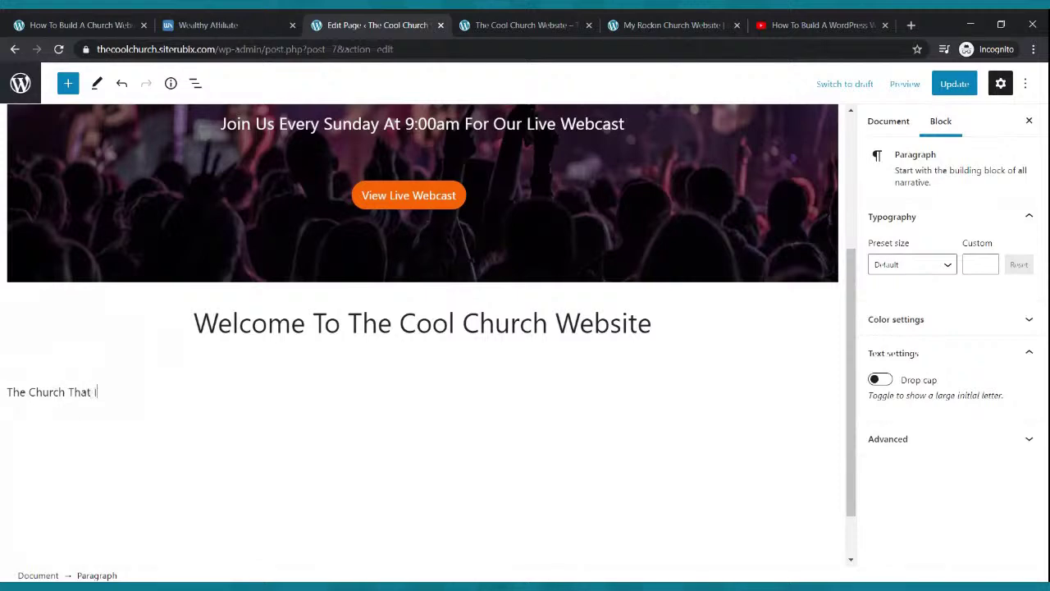
text(The Move For God)
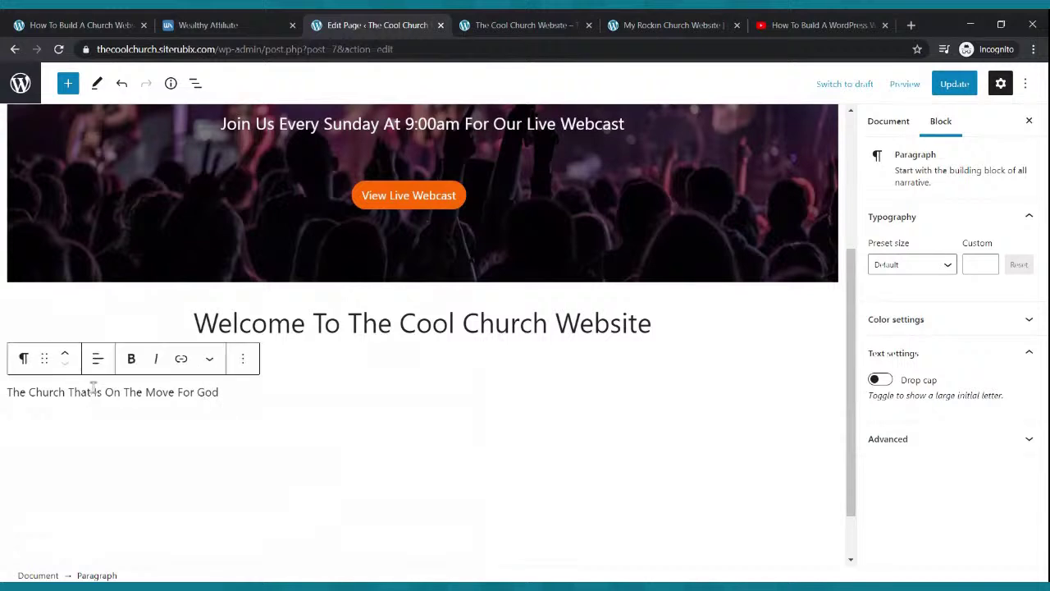
Step: Center the "The Church That Is On The Move For God" line and set its preset size to Large
click(103, 363)
click(148, 432)
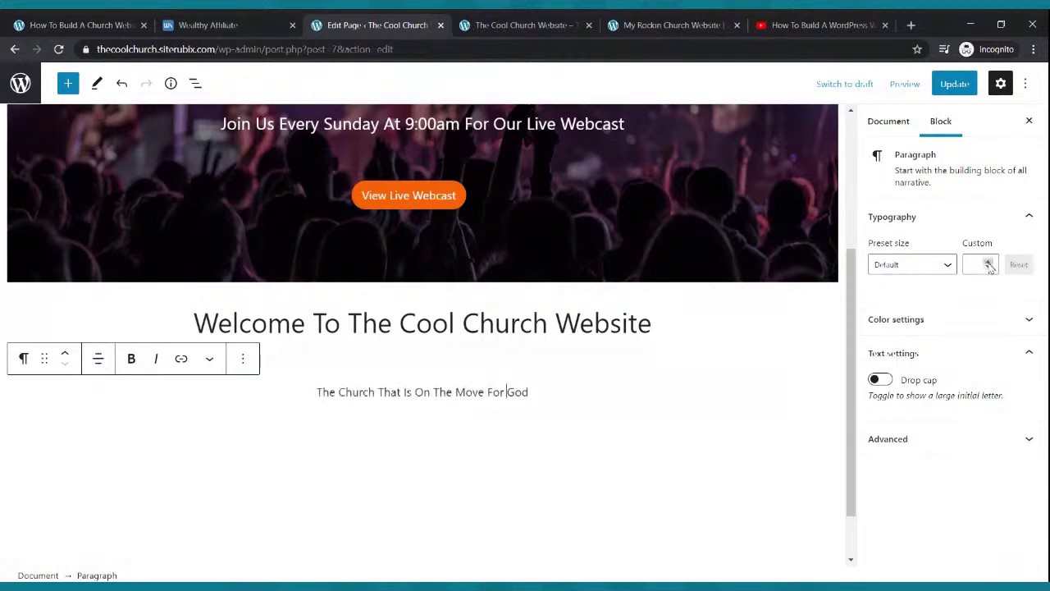
click(950, 265)
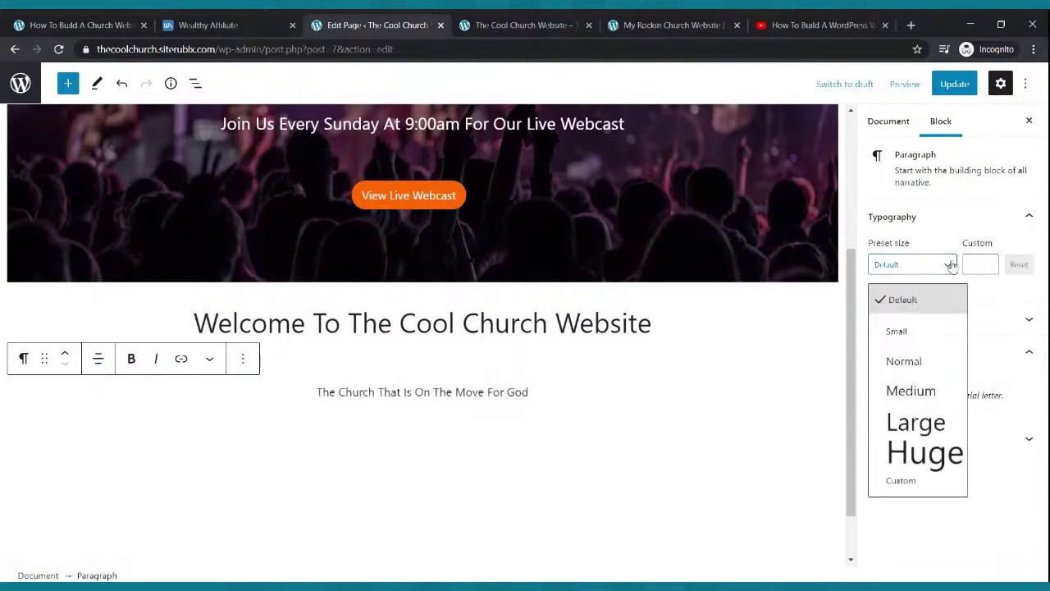
click(913, 420)
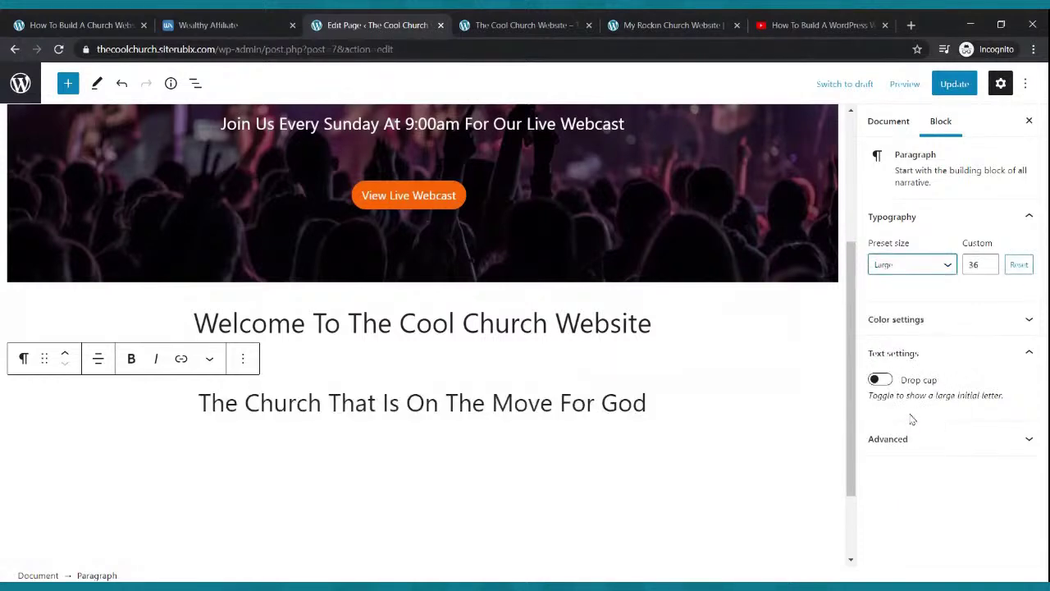
Step: Set the tagline's custom font size to 25 and update the page
click(988, 268)
click(989, 268)
click(989, 268)
click(988, 269)
click(989, 269)
click(989, 268)
click(988, 268)
click(988, 268)
click(989, 268)
click(989, 268)
click(989, 268)
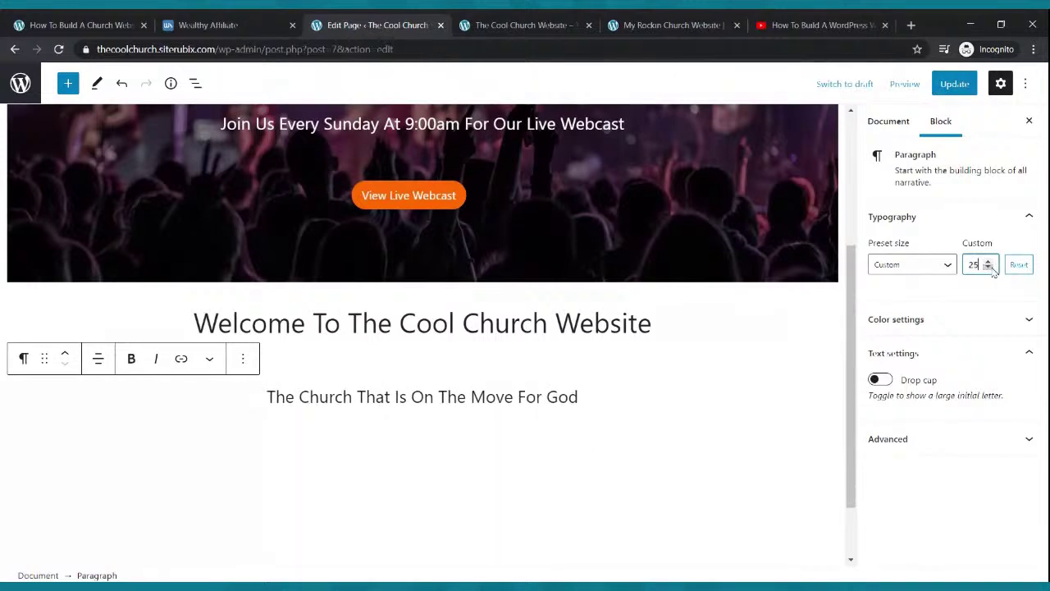
click(623, 419)
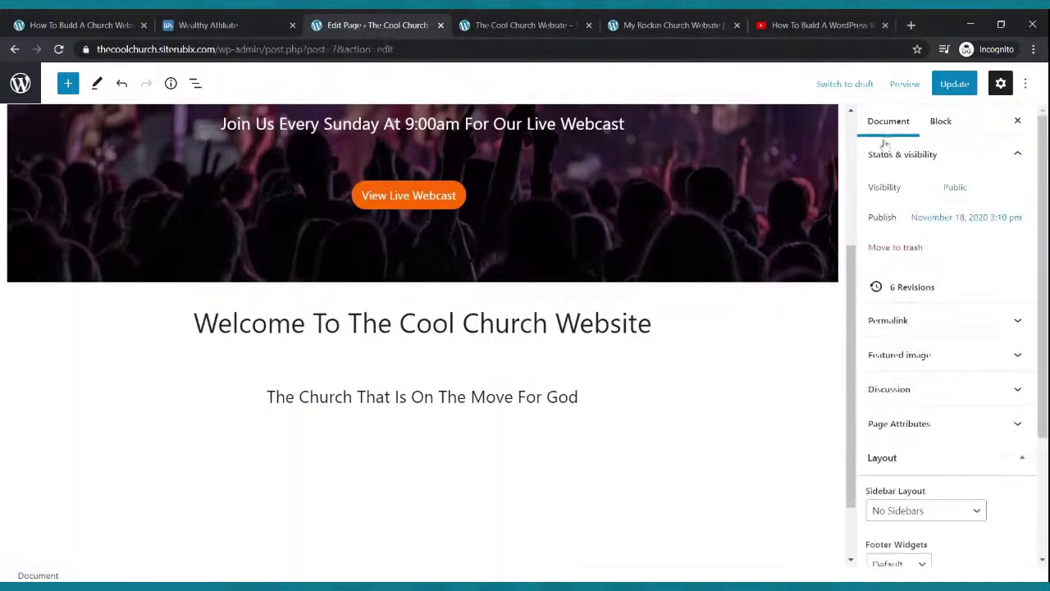
click(944, 87)
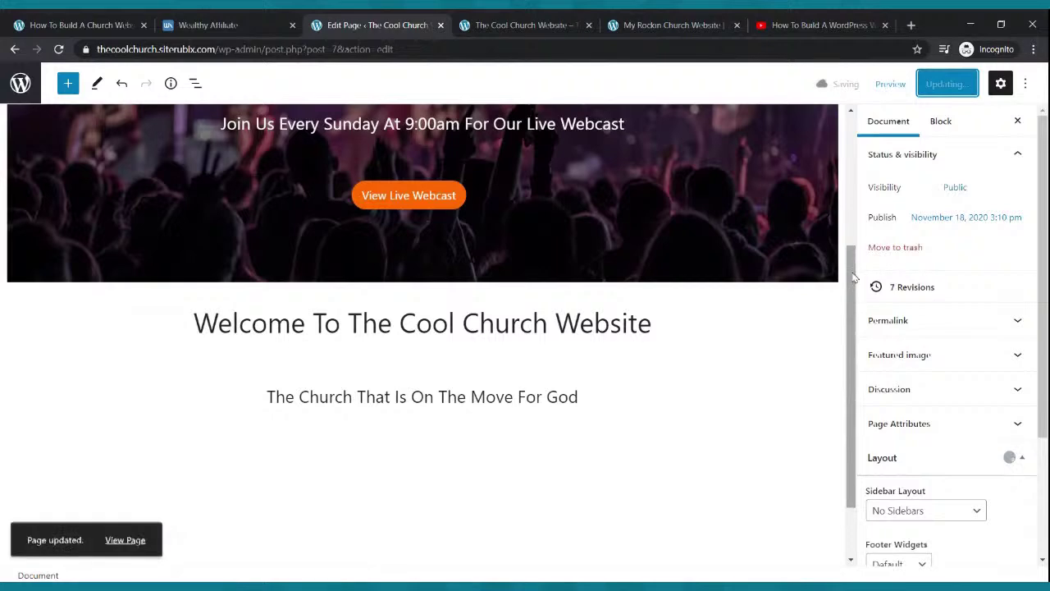
Step: Reload the live church site to check the welcome section, and compare it with the sample site's three-column area
click(550, 20)
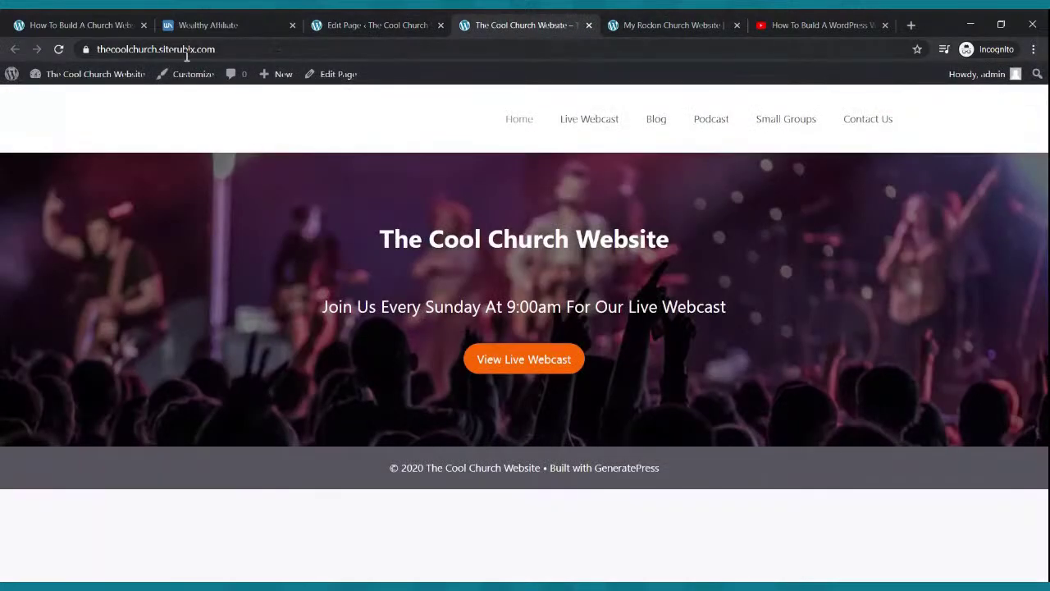
click(60, 50)
scroll(500, 292, down, 1)
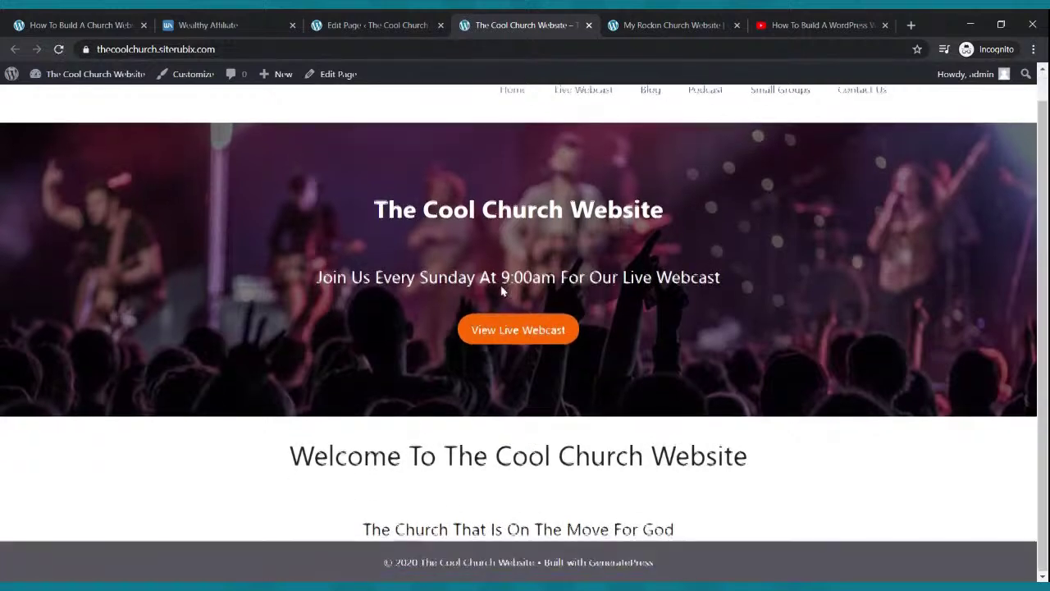
scroll(509, 290, up, 1)
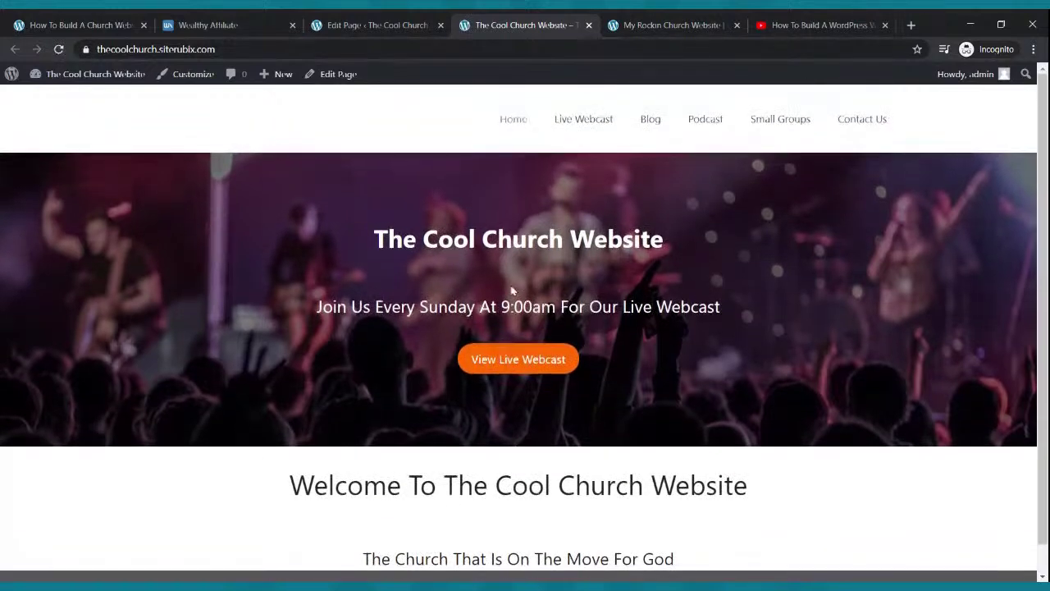
click(619, 25)
scroll(623, 236, down, 1)
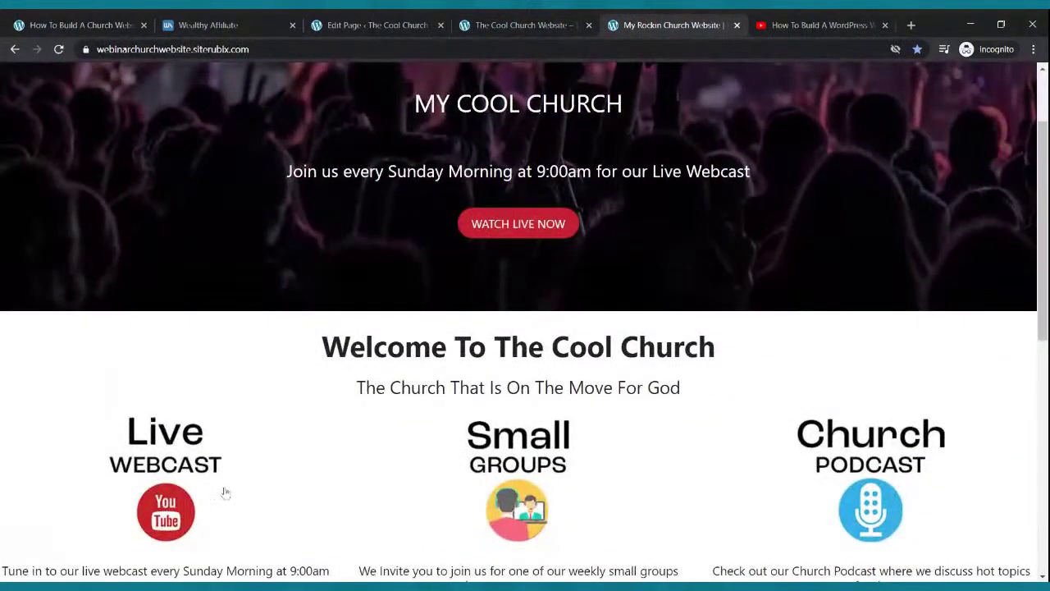
Step: Add a Columns block with the 33 / 33 / 33 layout below the tagline on the Home page and update the page
click(428, 22)
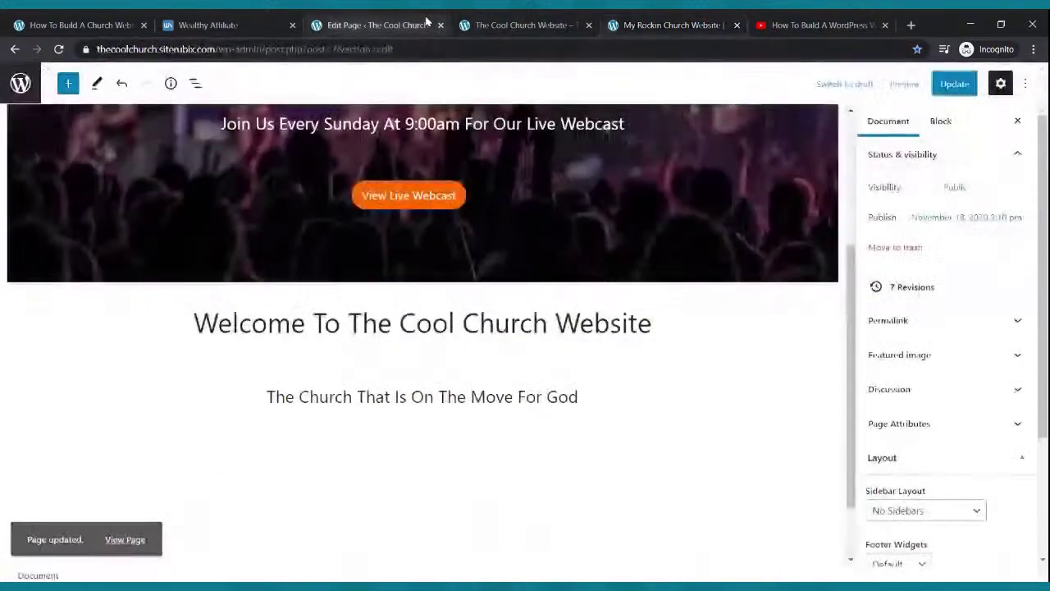
click(634, 398)
key(Return)
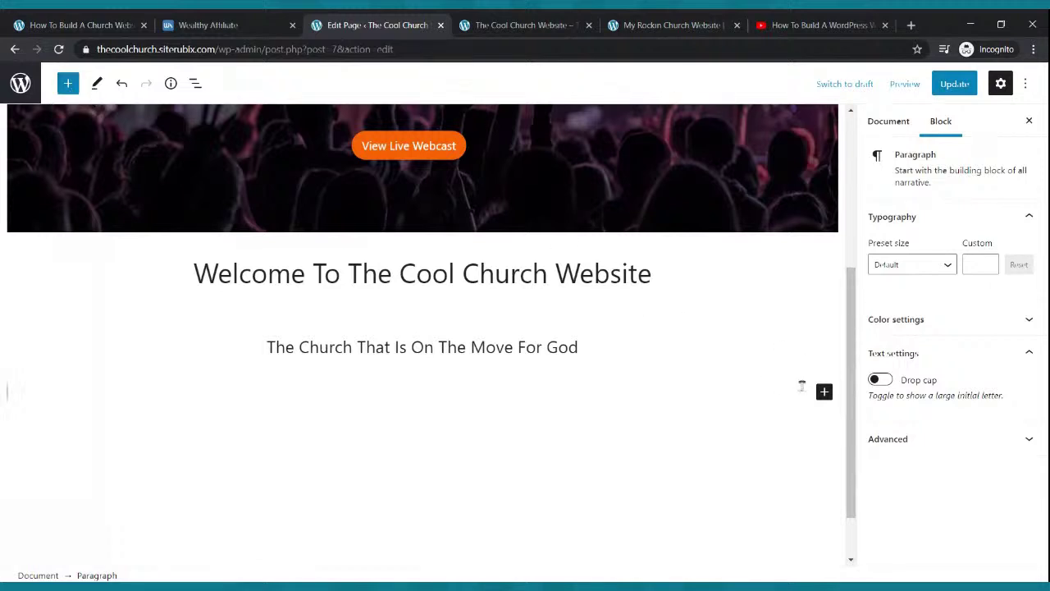
click(824, 393)
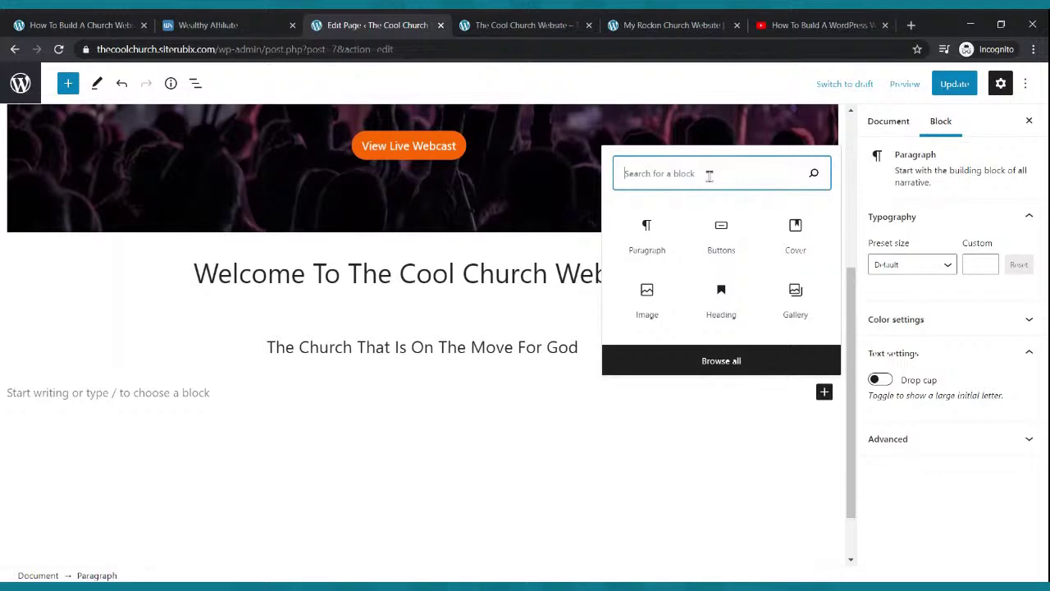
text(columns)
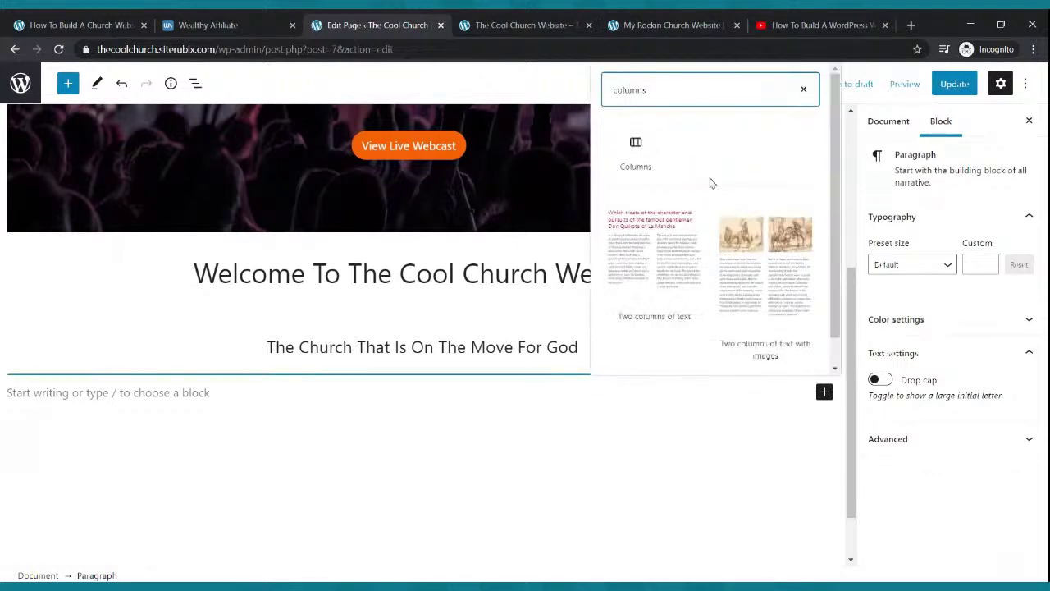
click(636, 148)
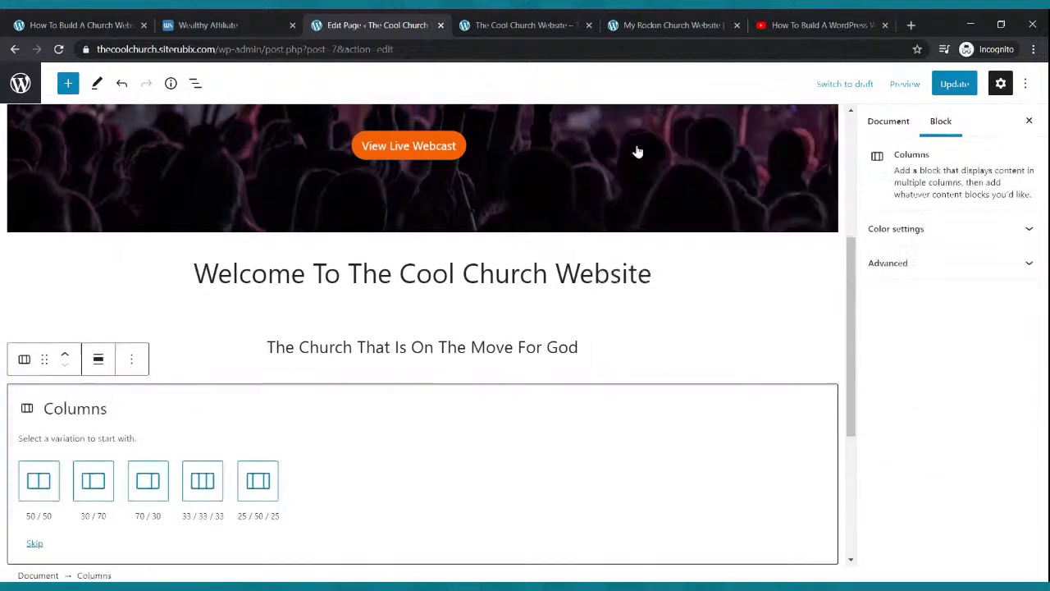
click(202, 484)
key(ctrl+s)
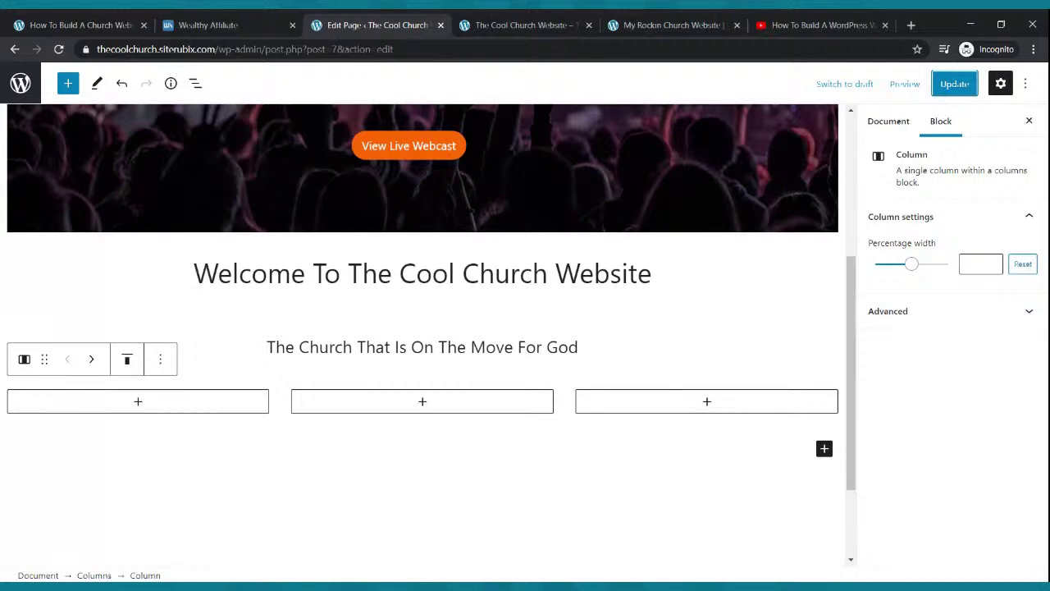
Step: Insert an Image block in the first column and upload the Live Webcast picture with the YouTube icon
click(138, 403)
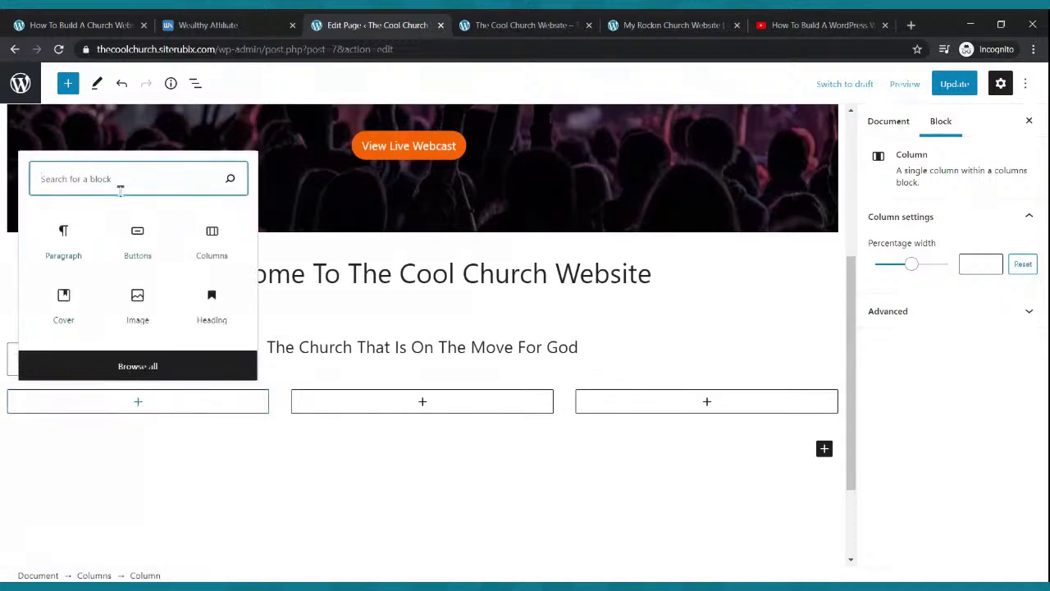
text(image)
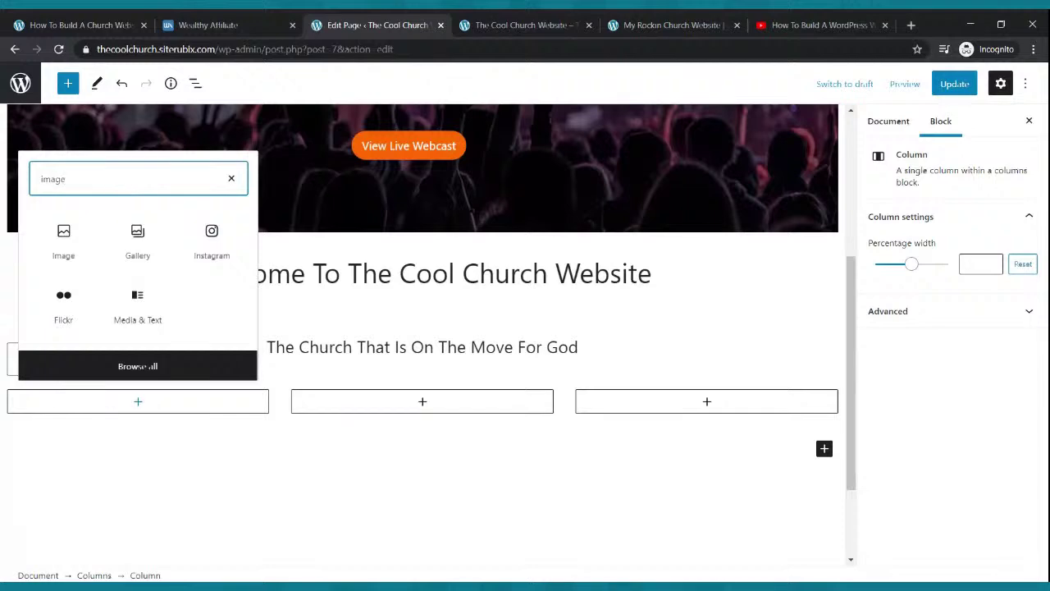
click(82, 236)
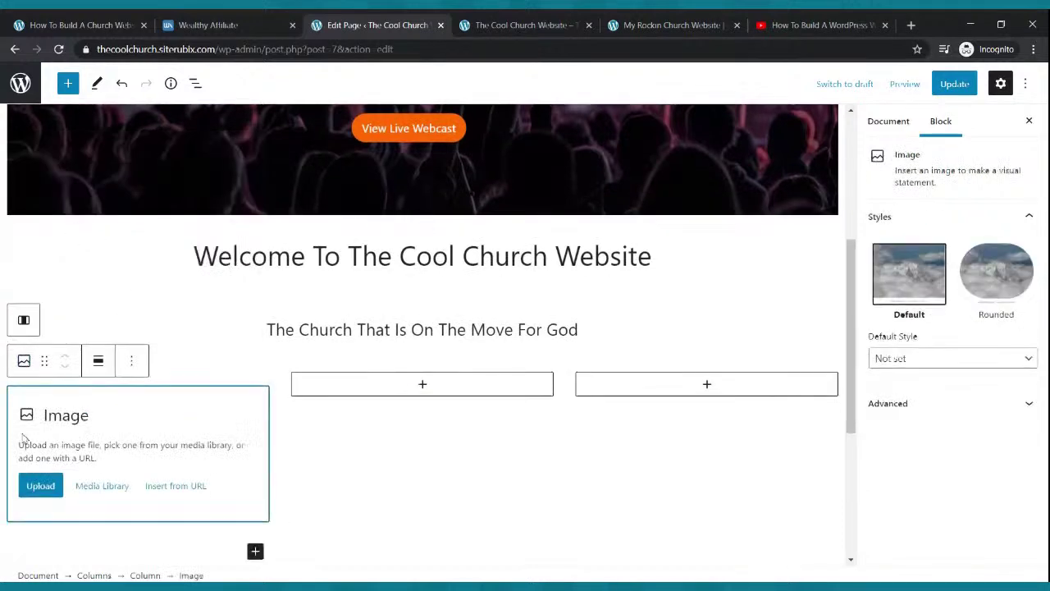
click(41, 487)
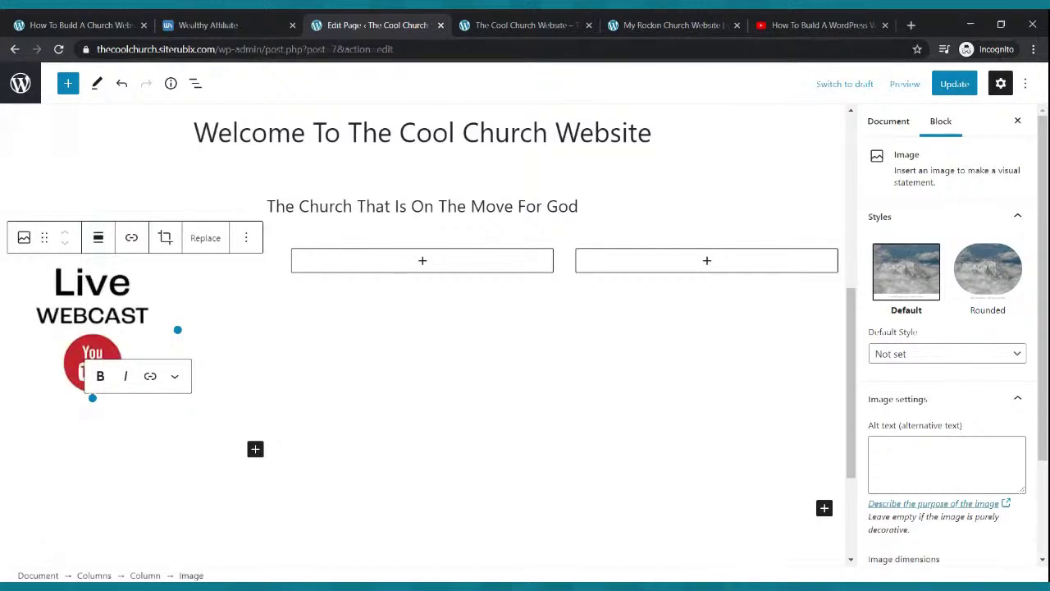
Step: Insert an Image block in the middle column and upload the Church Podcast picture
click(422, 261)
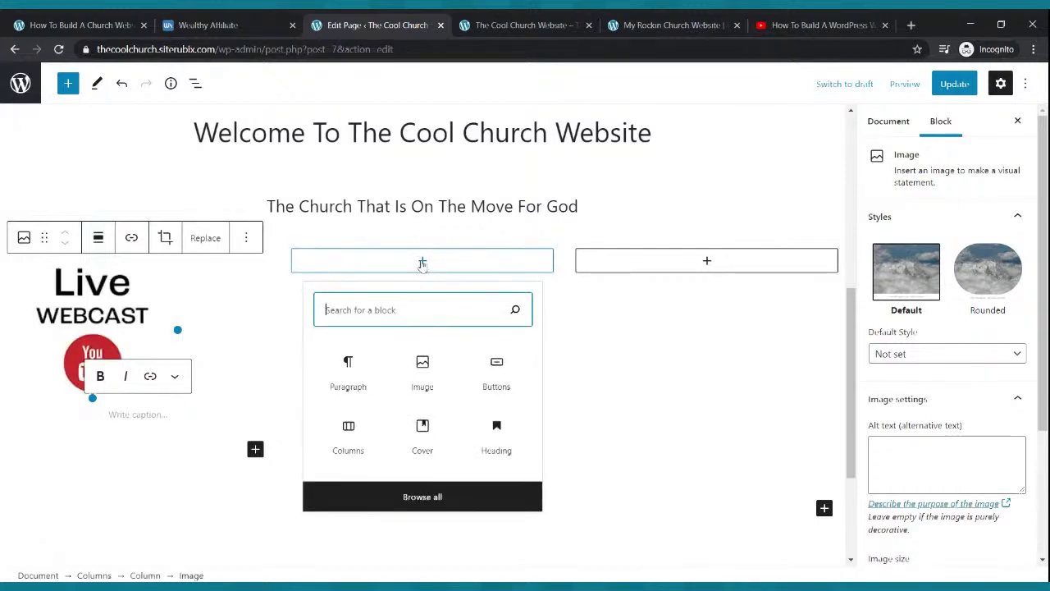
click(425, 373)
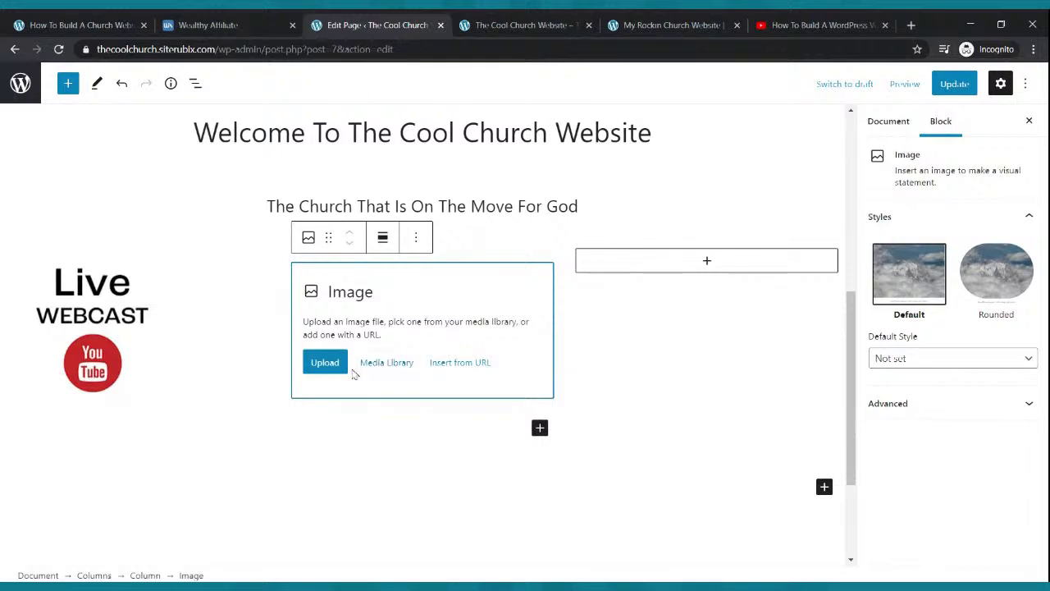
click(325, 363)
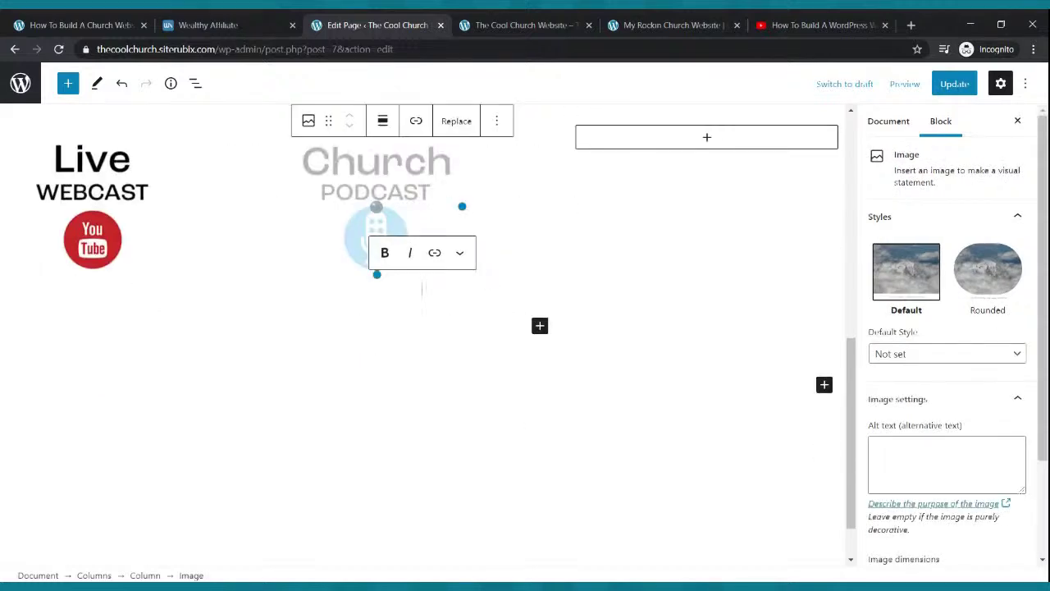
Step: Insert an Image block in the third column and upload the Small Groups picture
click(706, 139)
click(722, 256)
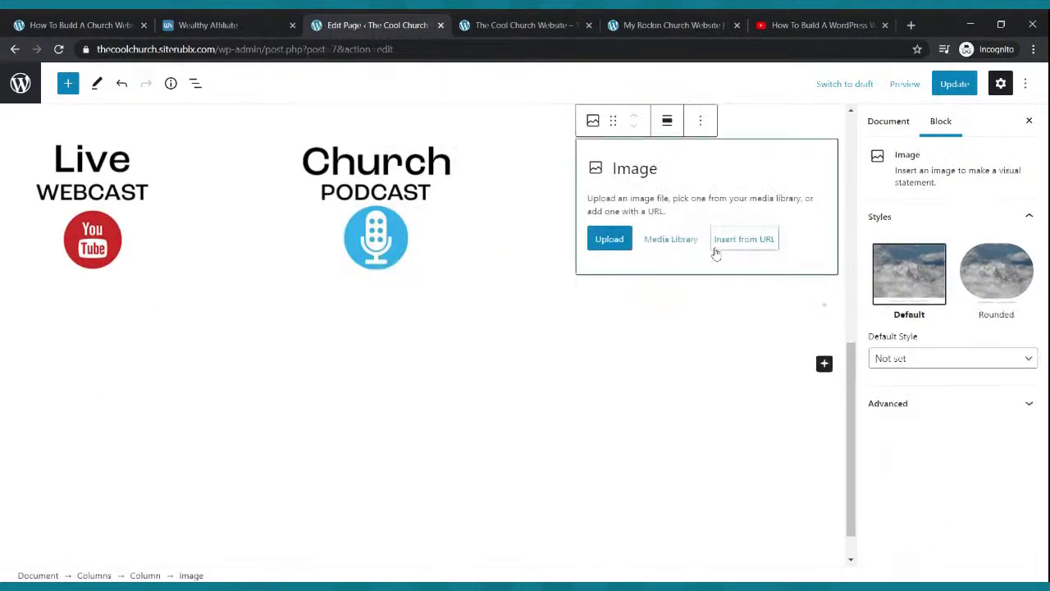
click(609, 239)
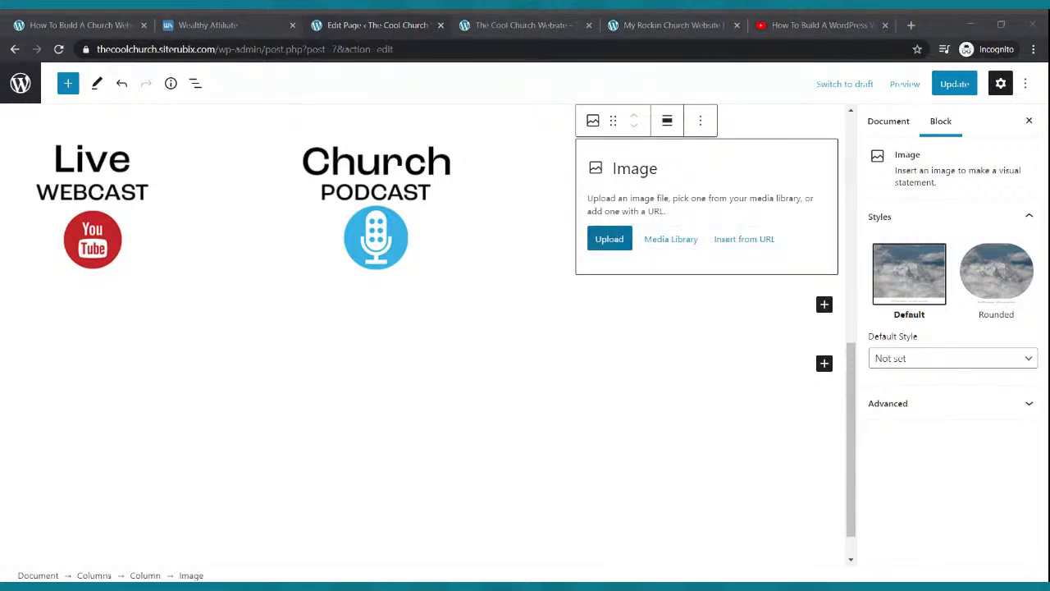
double_click(183, 218)
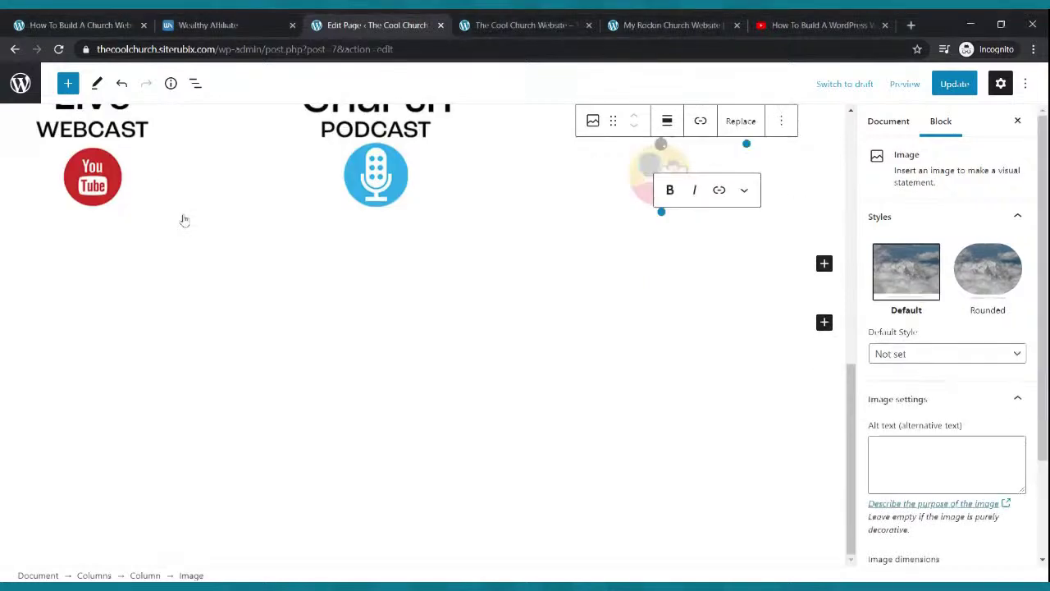
scroll(697, 365, up, 2)
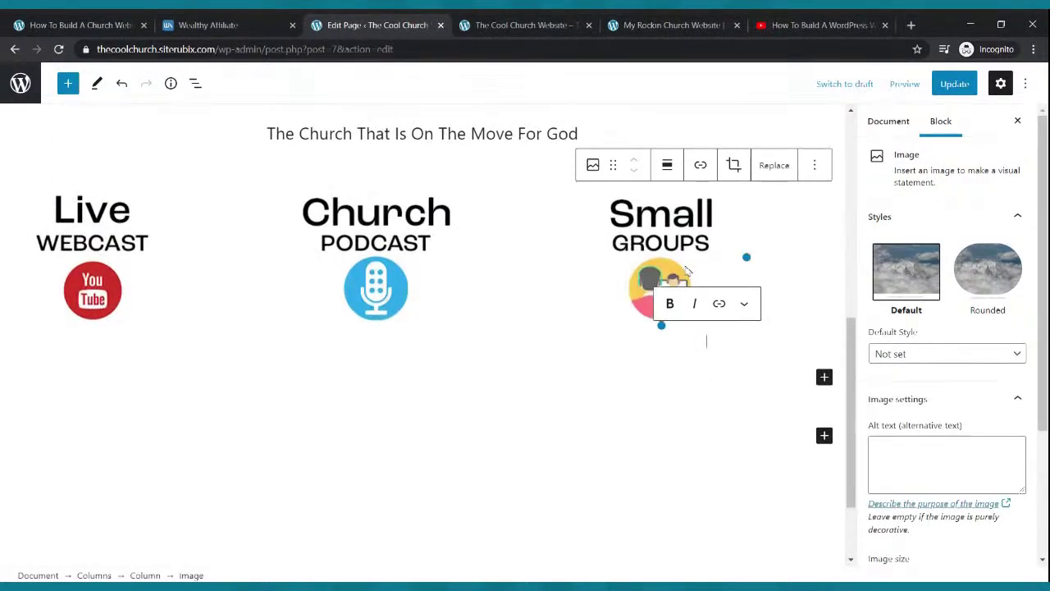
Step: Update the page and check the three column images on the live church site
click(952, 85)
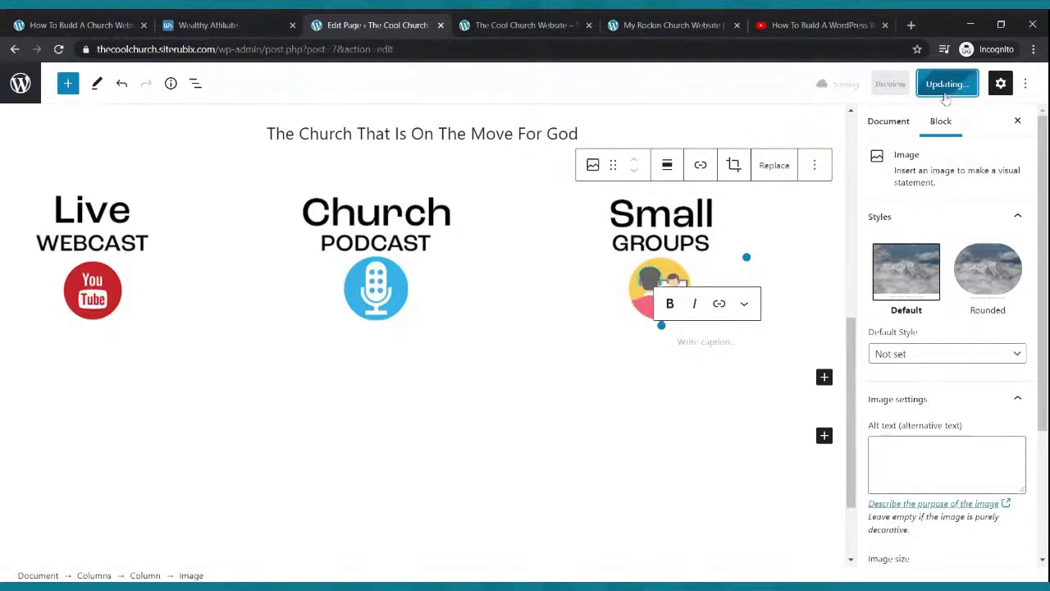
click(525, 25)
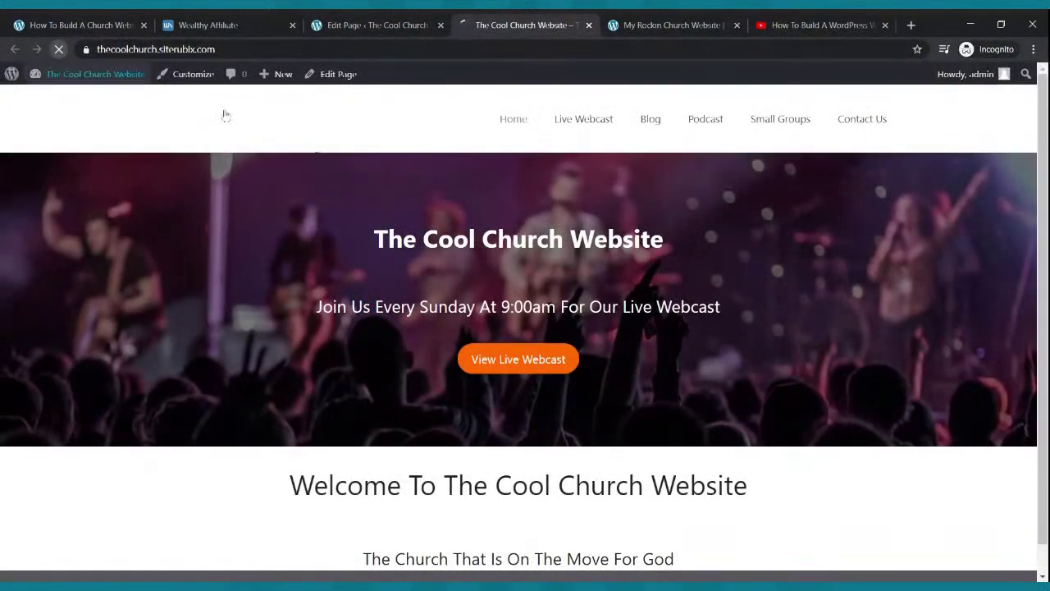
scroll(595, 225, down, 3)
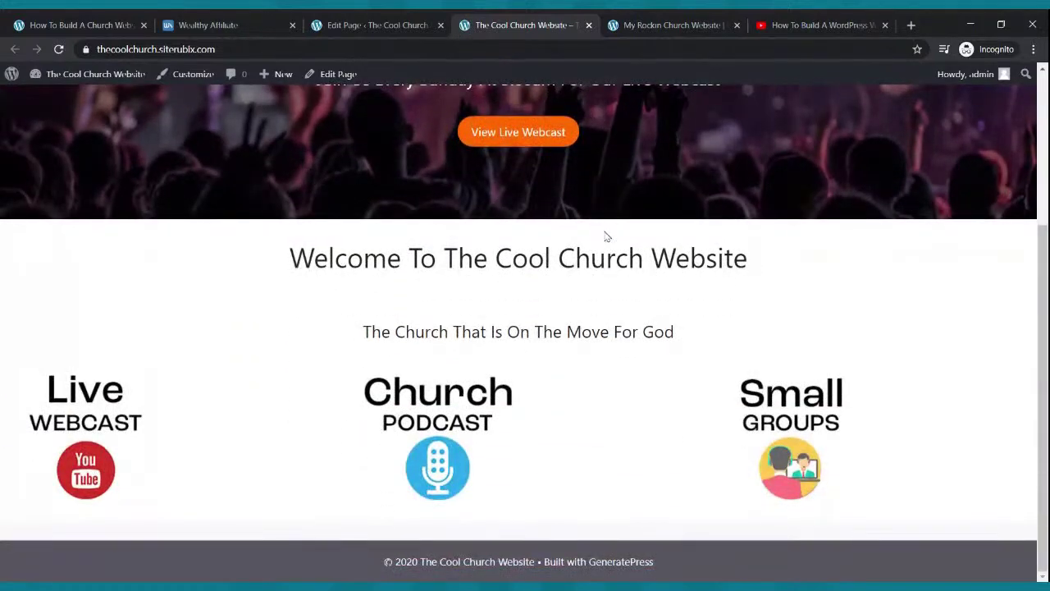
Step: Center-align the Live Webcast, Church Podcast and Small Groups images in their columns and update the page
click(359, 30)
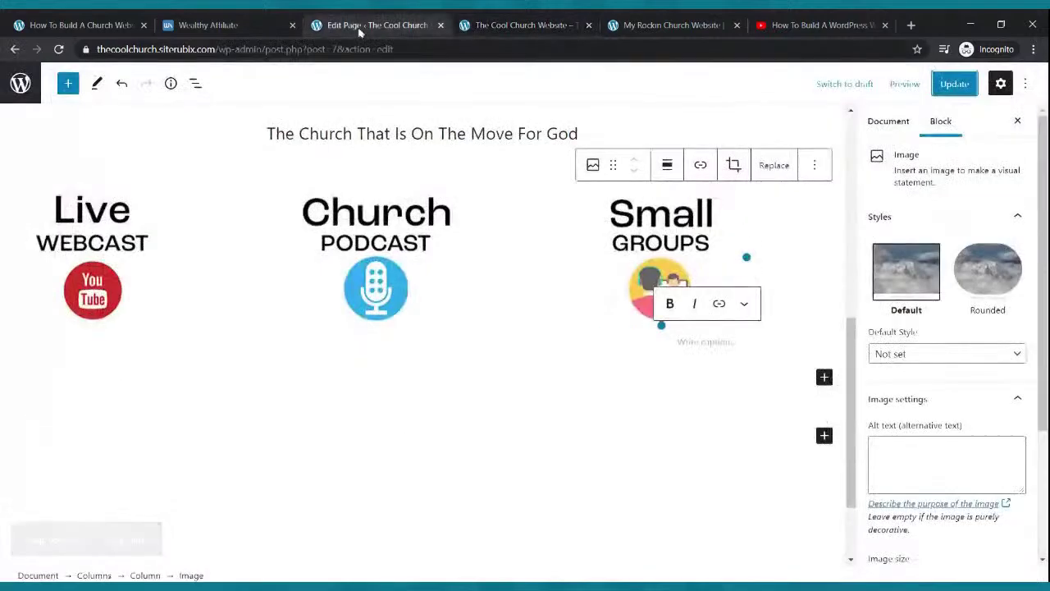
click(112, 264)
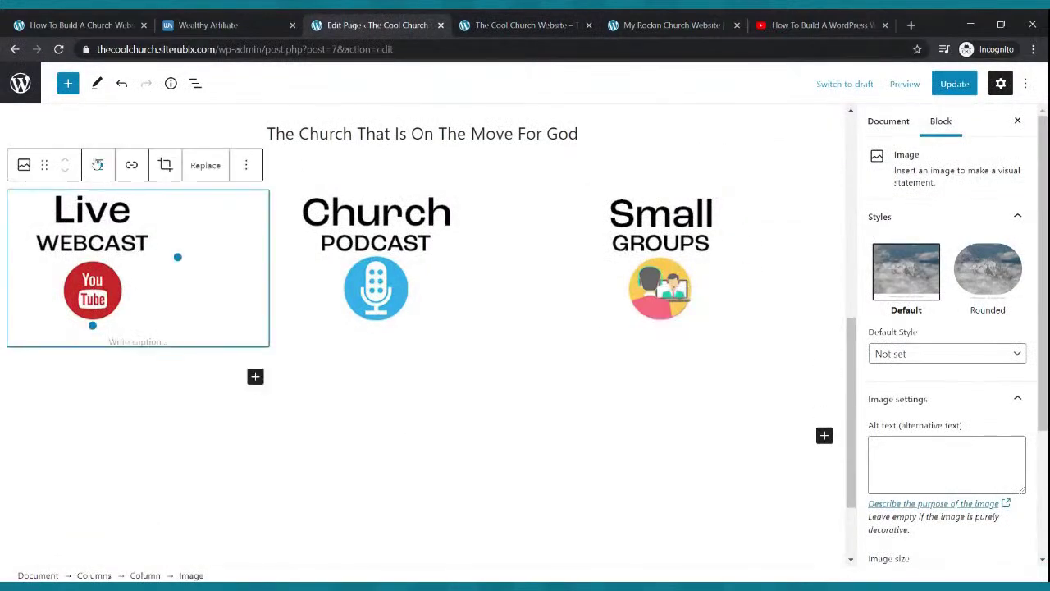
click(99, 165)
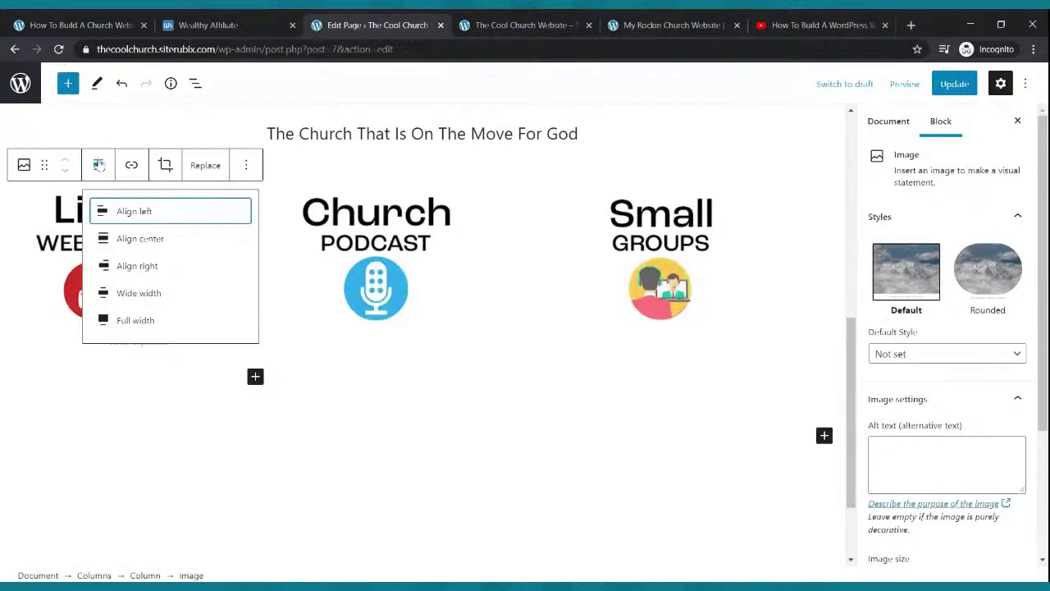
click(138, 238)
click(355, 258)
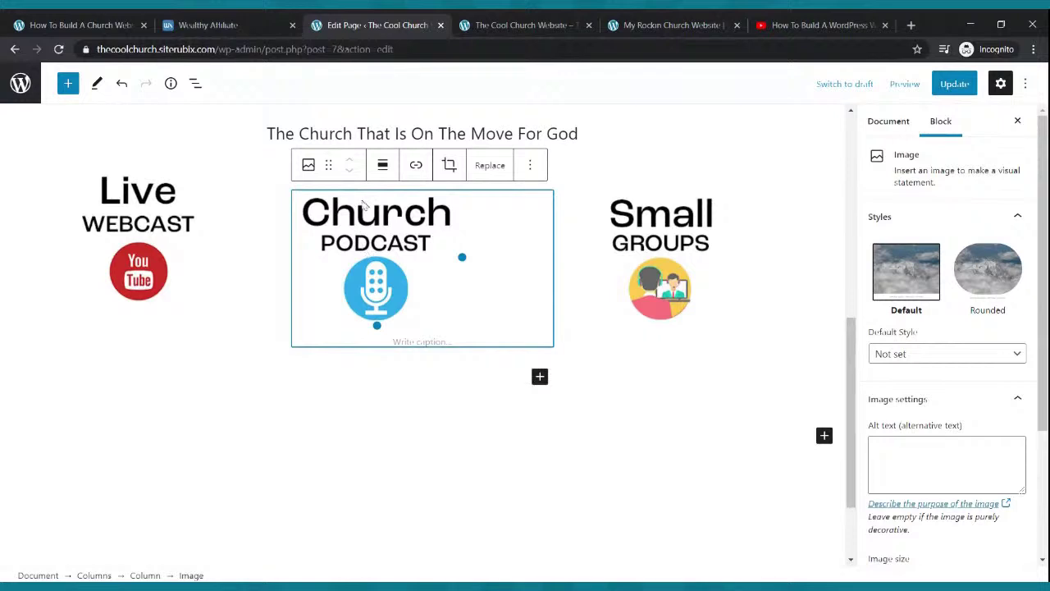
click(390, 168)
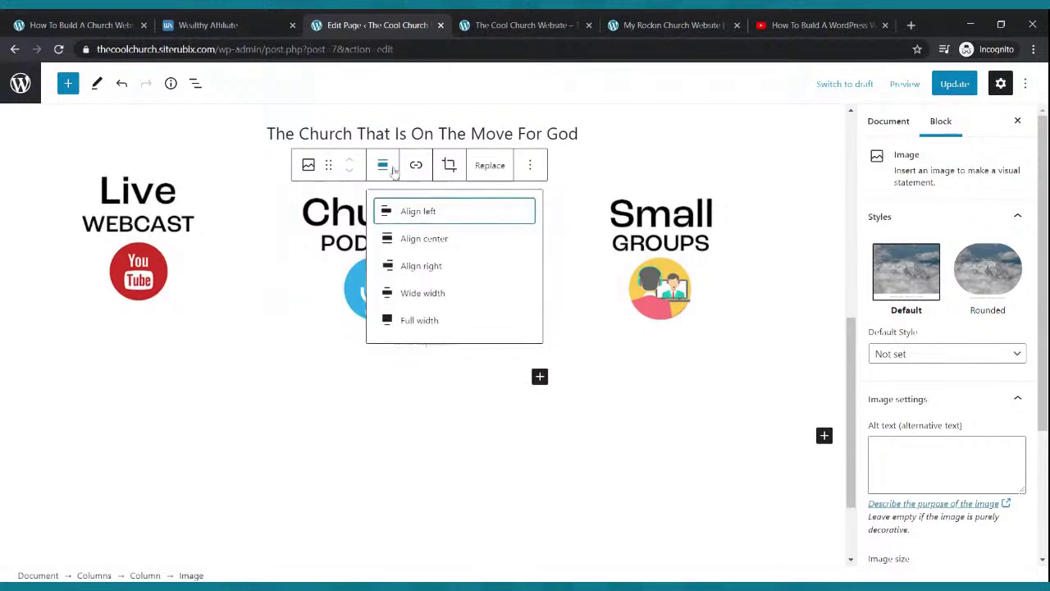
click(414, 238)
click(673, 232)
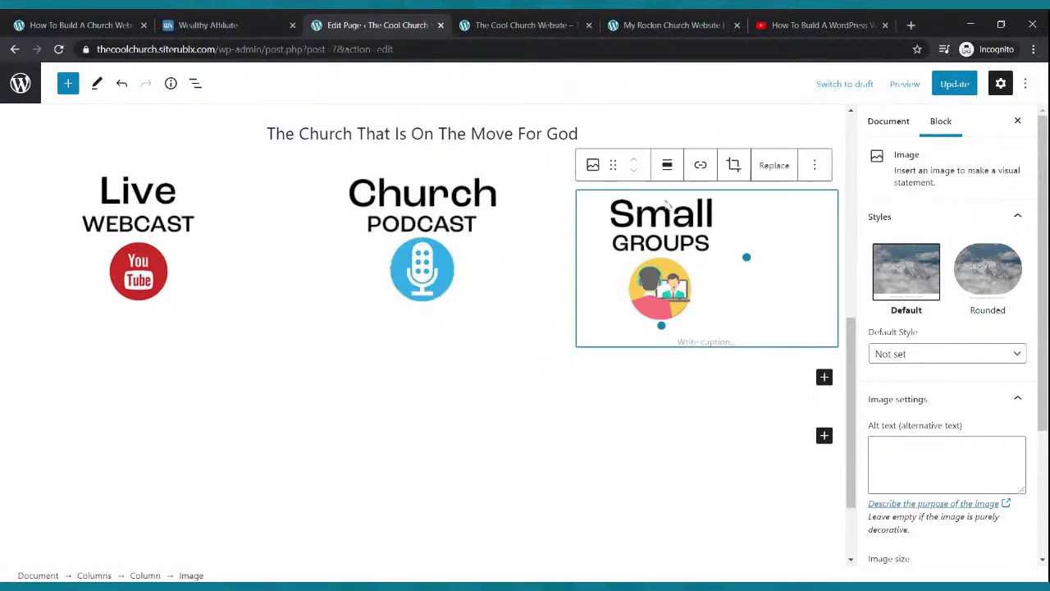
click(668, 165)
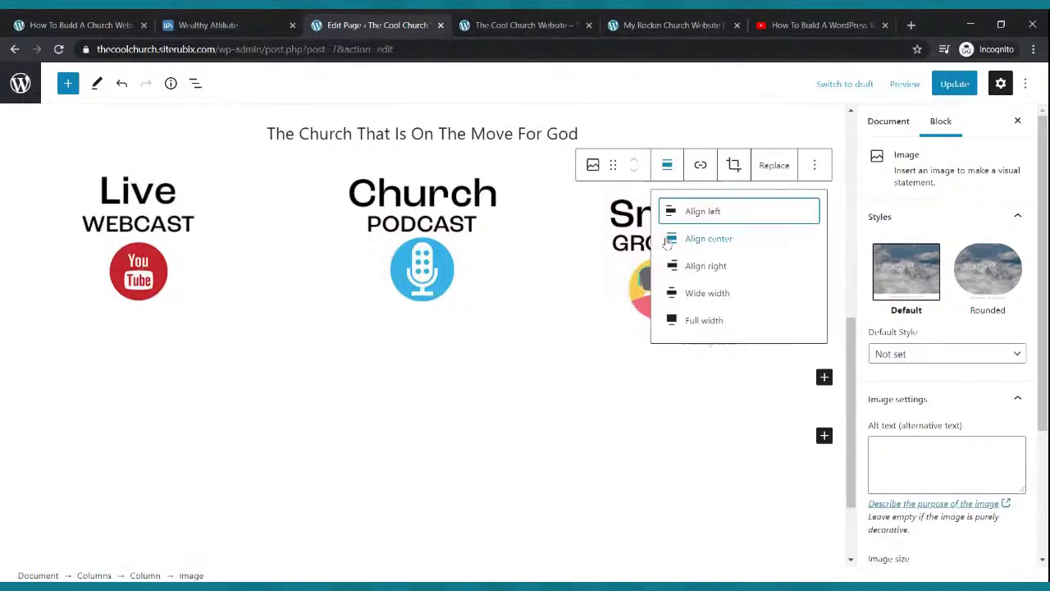
click(668, 239)
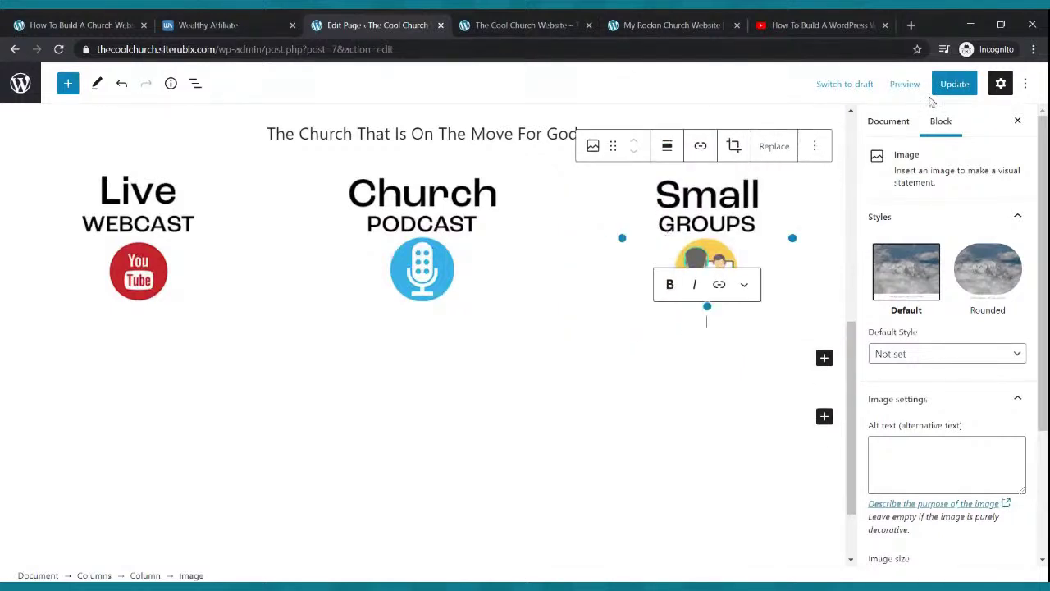
click(956, 86)
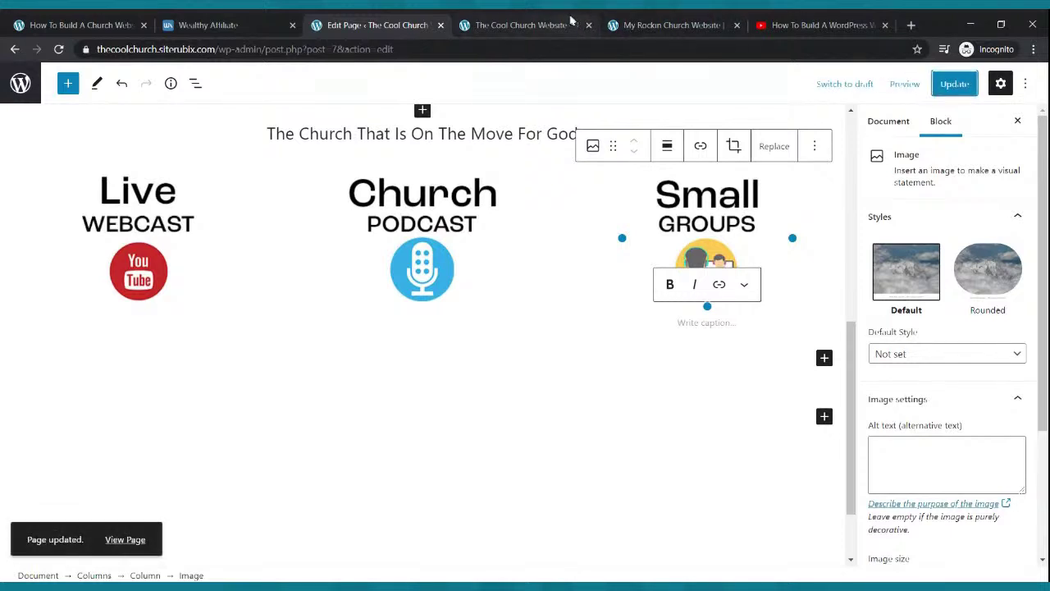
Step: Reload the live site to check the alignment of the column images and compare them with the sample site
click(513, 22)
click(59, 49)
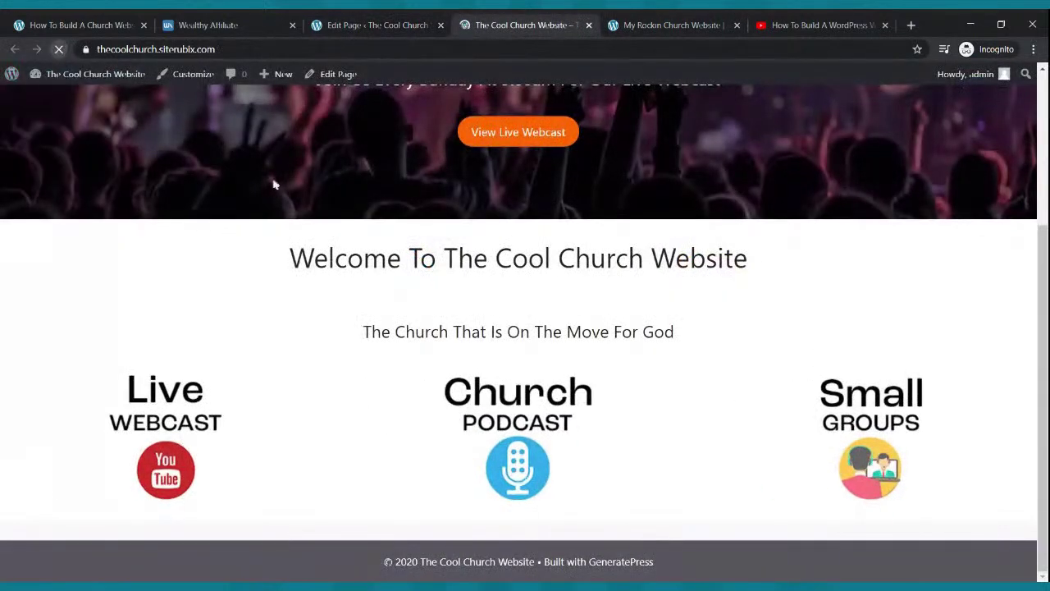
scroll(288, 174, up, 1)
scroll(287, 174, down, 2)
click(649, 26)
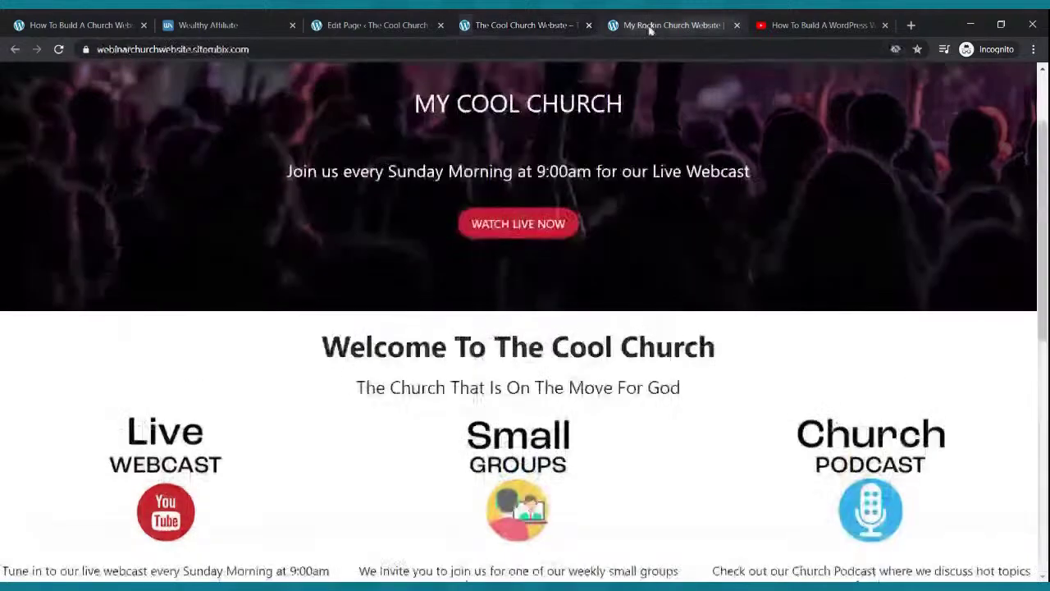
Step: Copy the Live Webcast description from the sample church site and return to the Home page editor
scroll(639, 340, up, 3)
scroll(639, 341, down, 4)
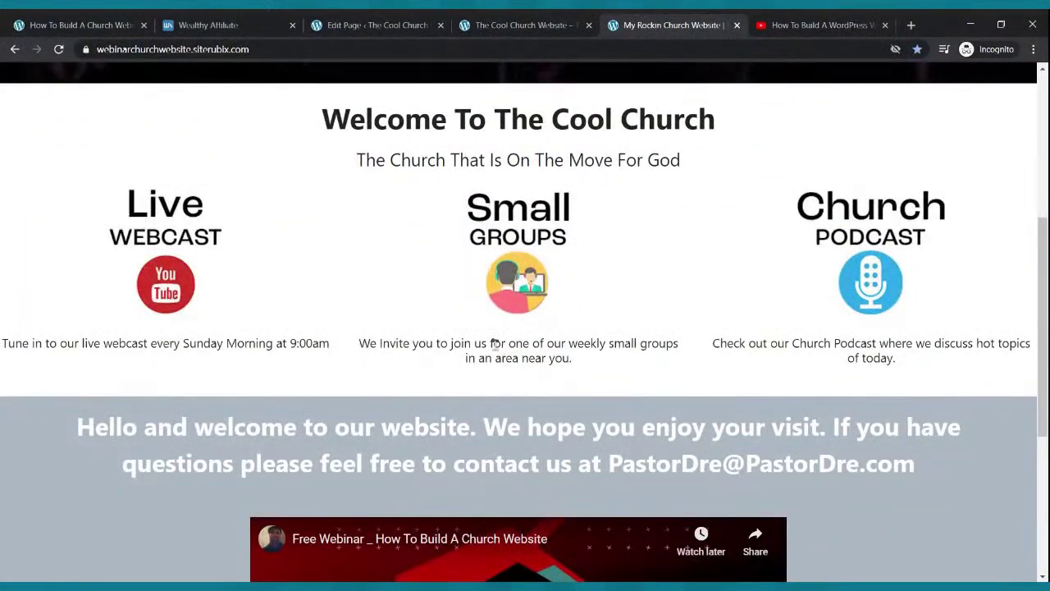
drag(4, 344, 333, 356)
key(ctrl+c)
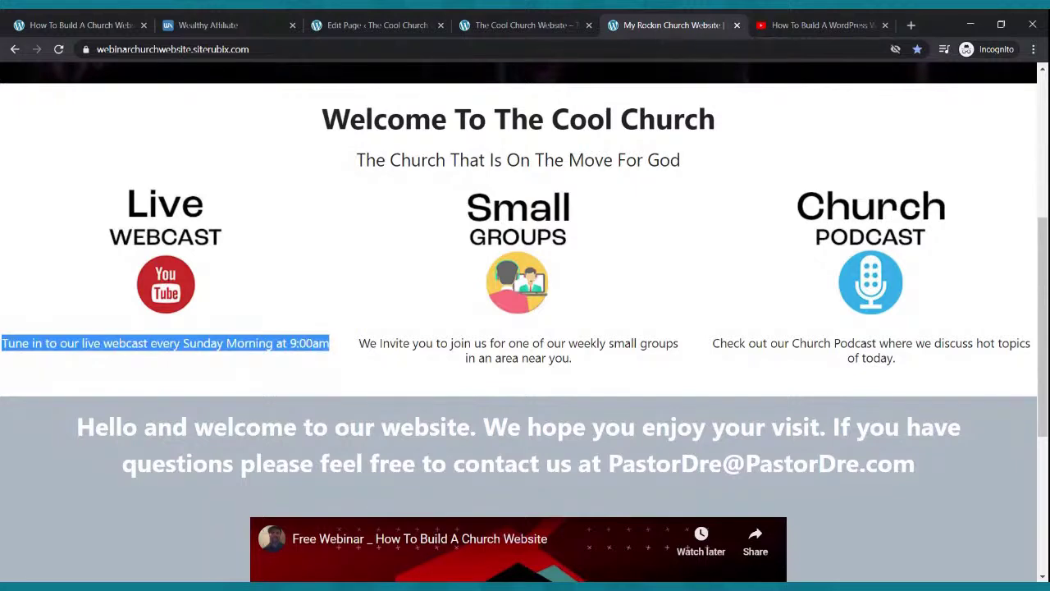
click(353, 25)
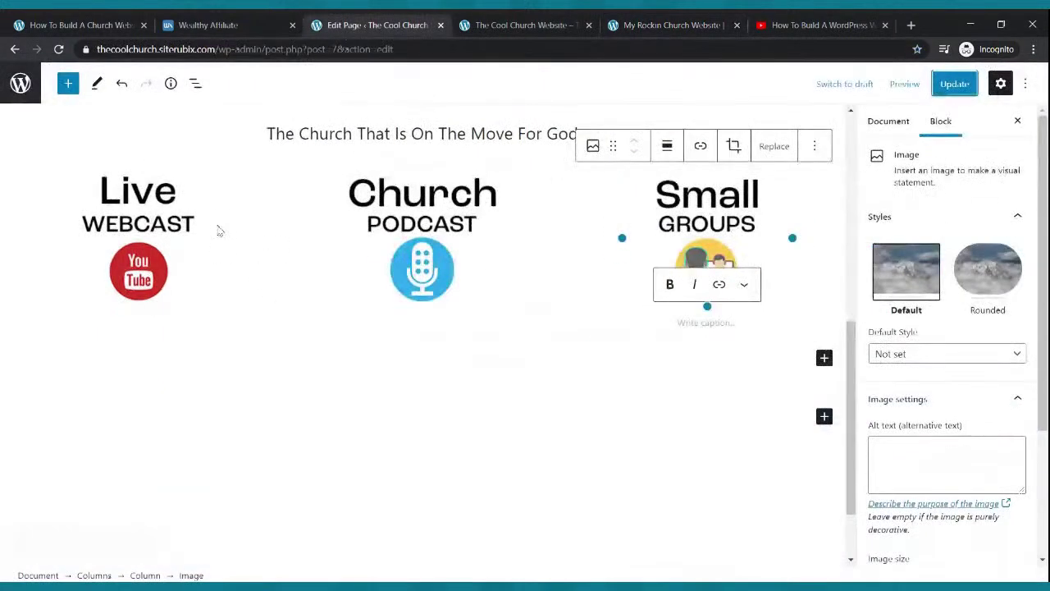
Step: Add a center-aligned paragraph under the Live Webcast image with the copied text "Tune in to our live webcast every Sunday Morning at 9:00am"
click(150, 215)
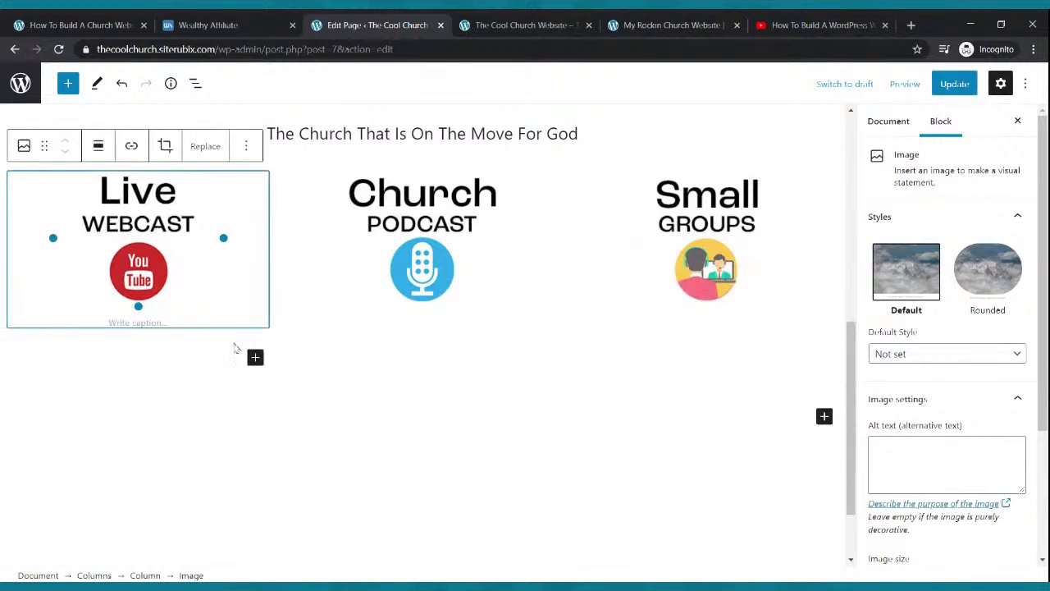
click(256, 357)
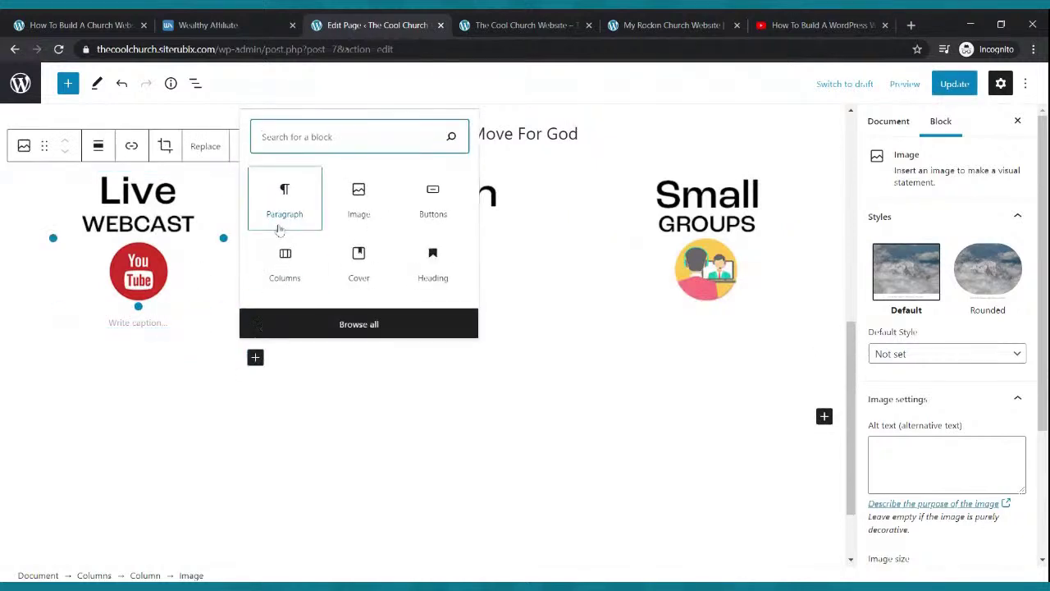
click(285, 197)
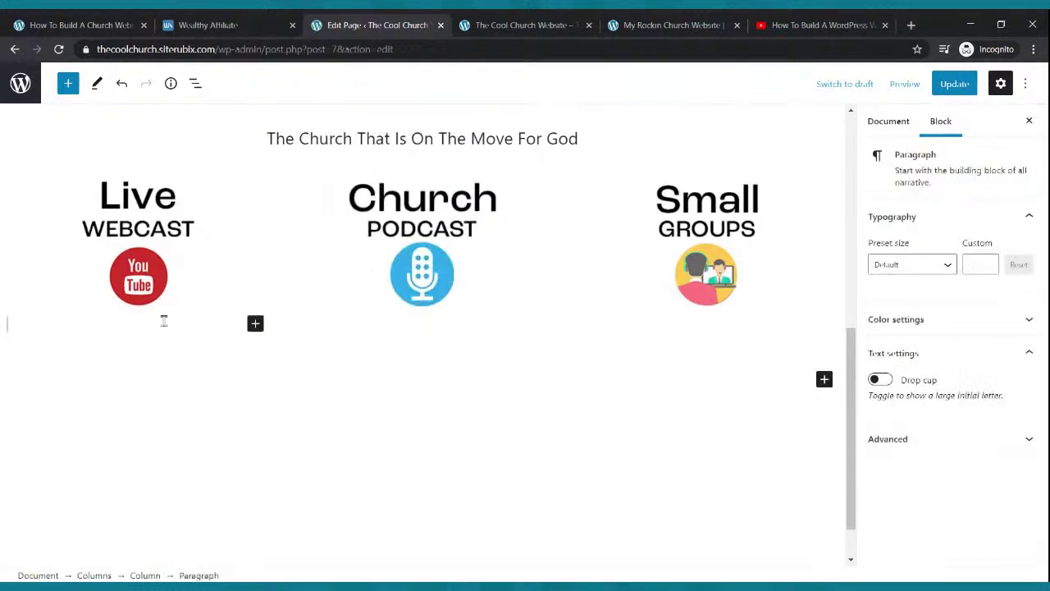
key(ctrl+v)
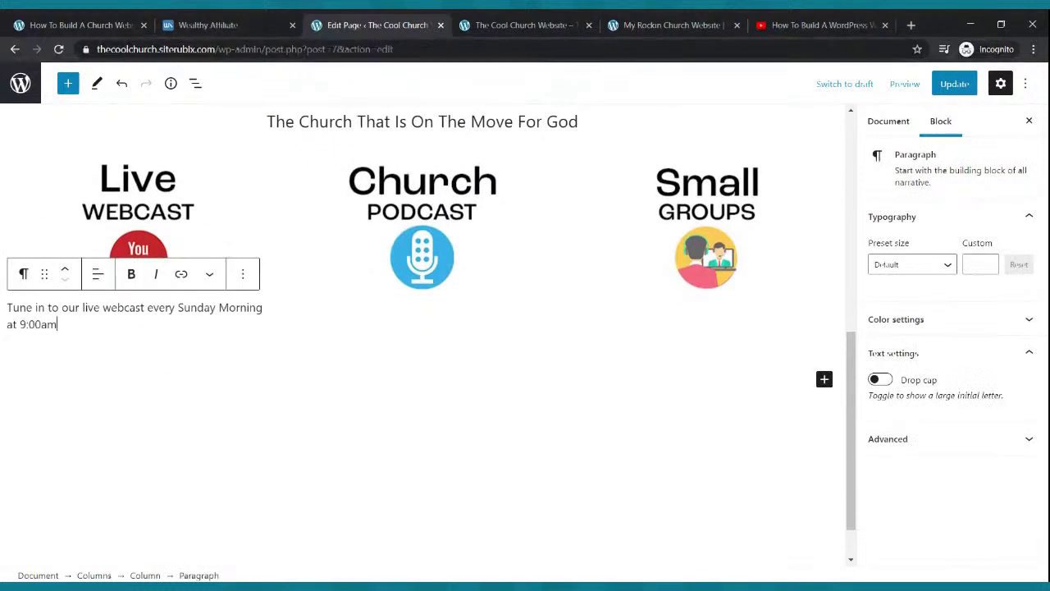
click(97, 275)
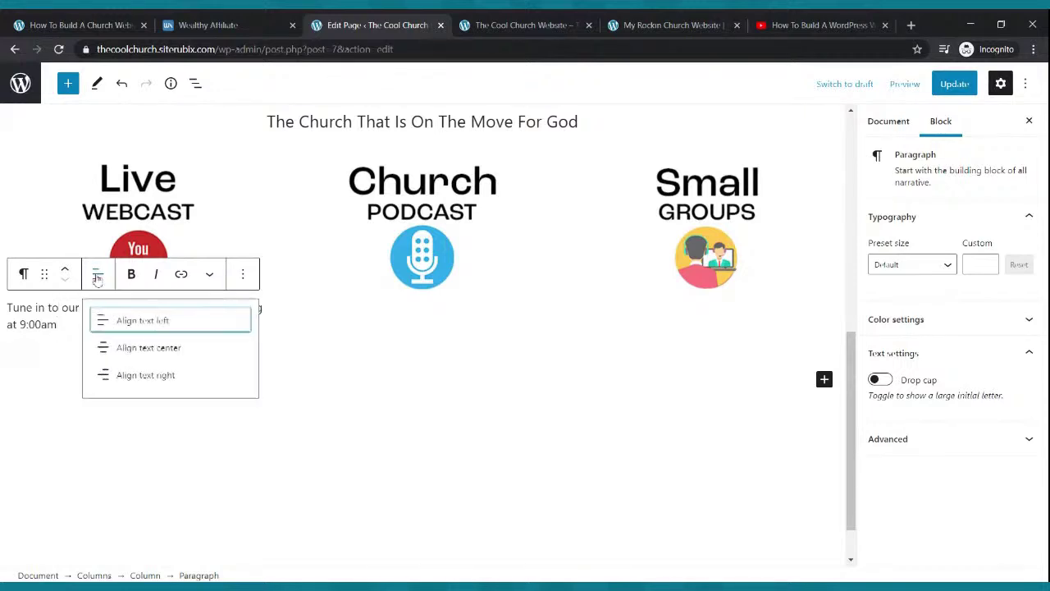
click(129, 348)
Step: Select the Church Podcast column, copy the Small Groups description from the sample site, and return to the page editor
click(502, 350)
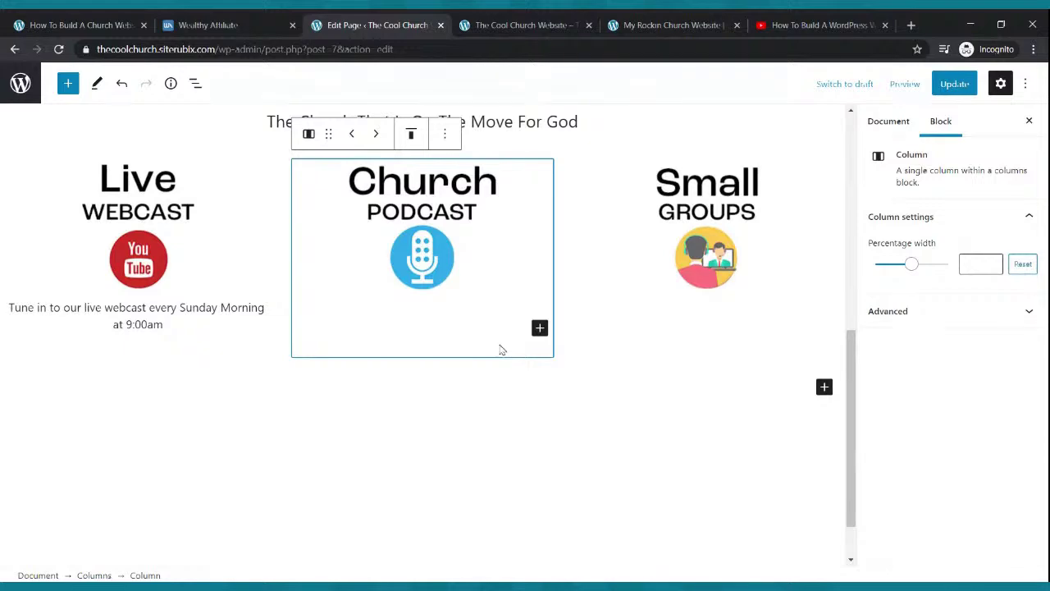
click(648, 25)
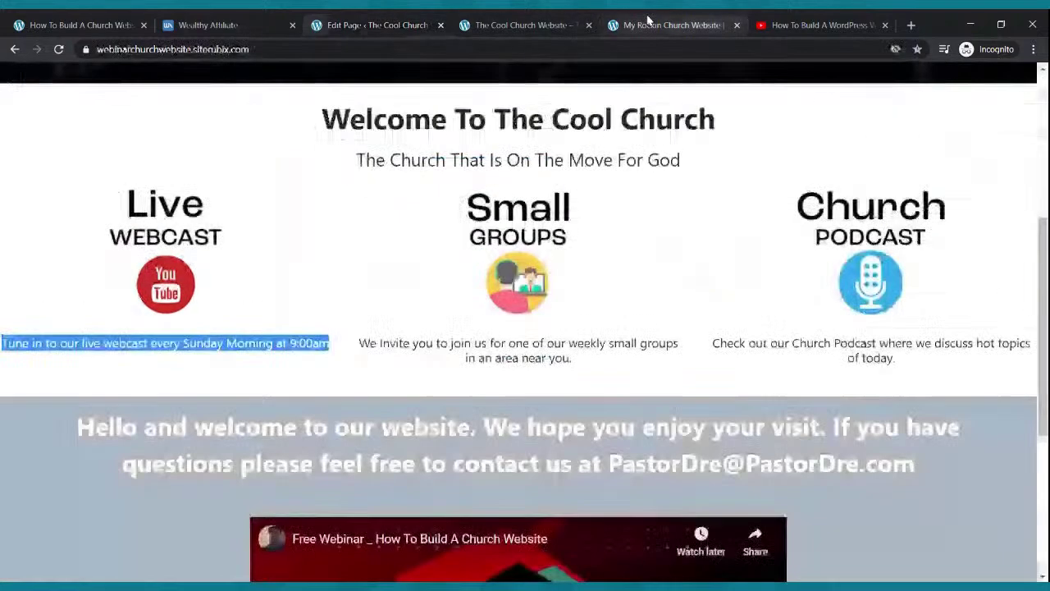
drag(367, 340, 566, 357)
key(ctrl+c)
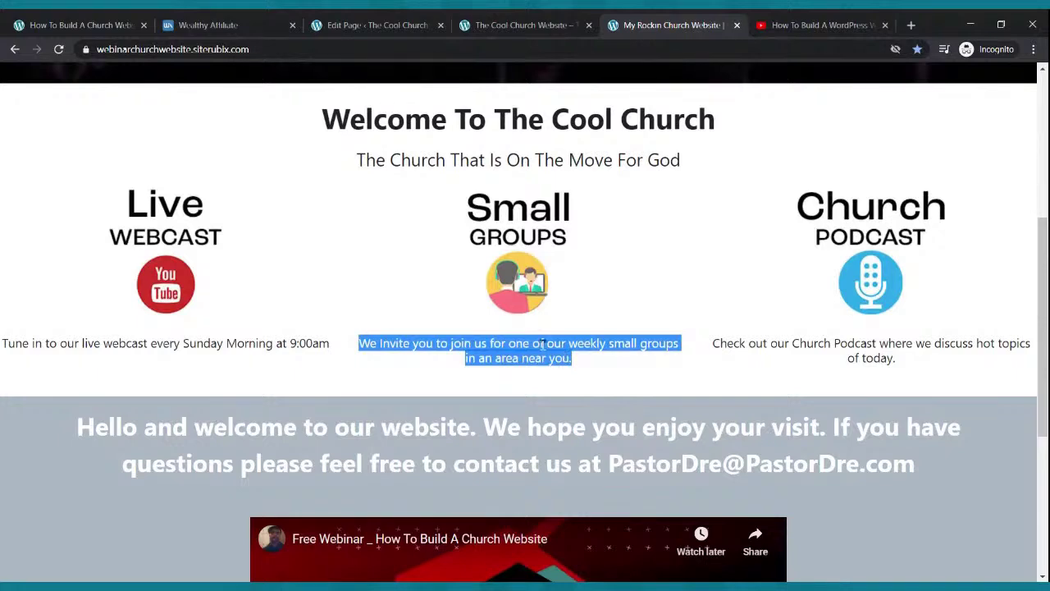
click(387, 30)
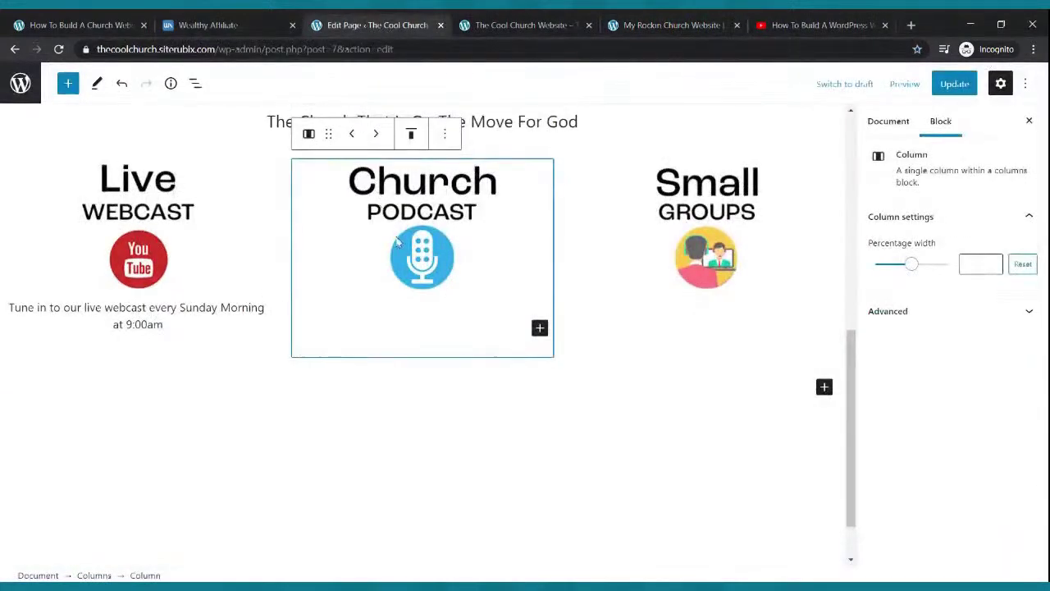
Step: Add a centred paragraph with the copied small-groups invitation below the Church Podcast image and update the page
click(540, 330)
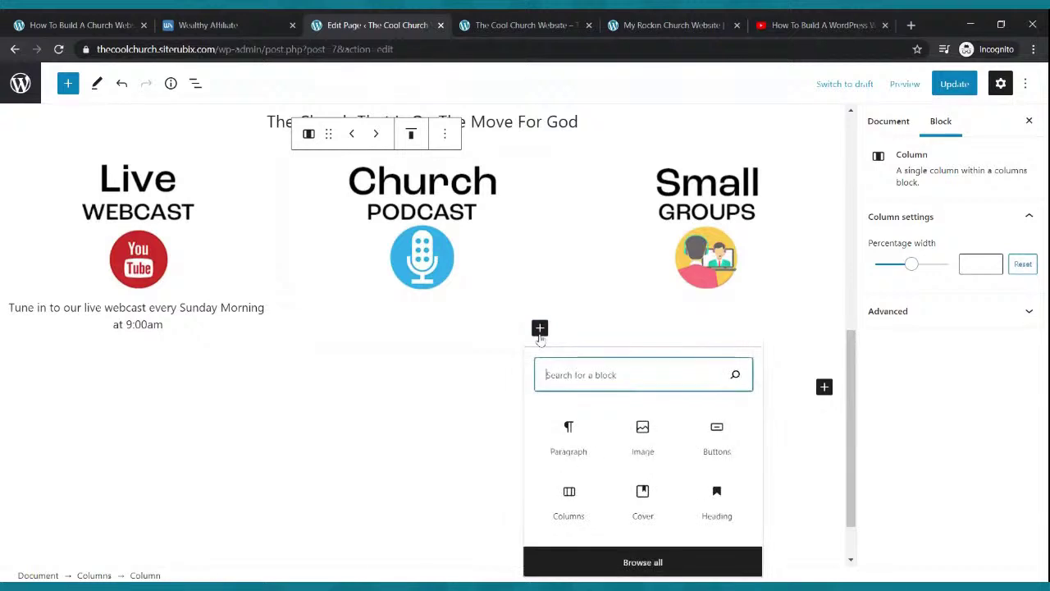
click(571, 437)
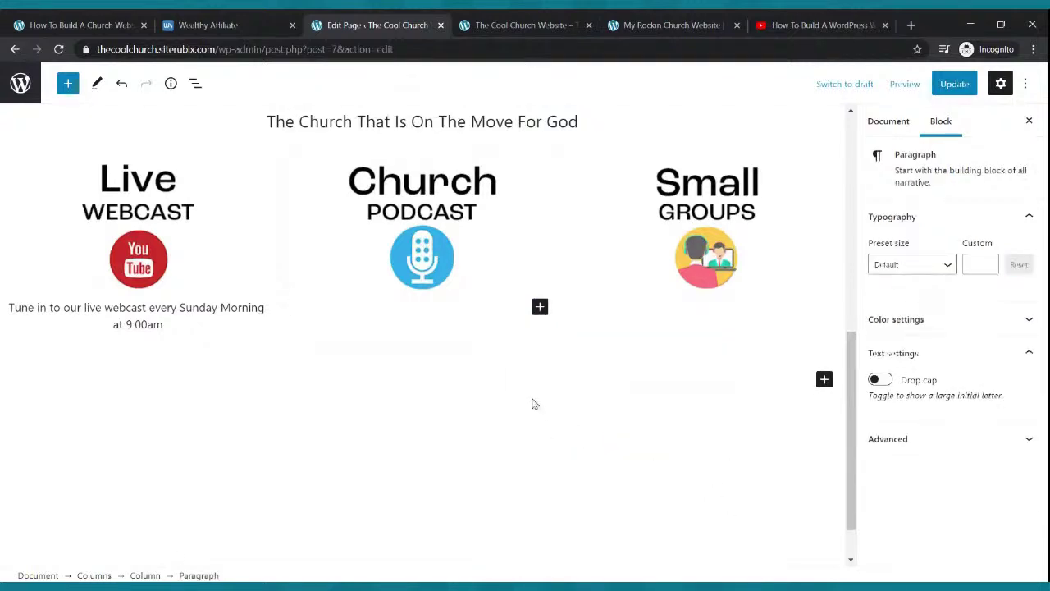
key(ctrl+v)
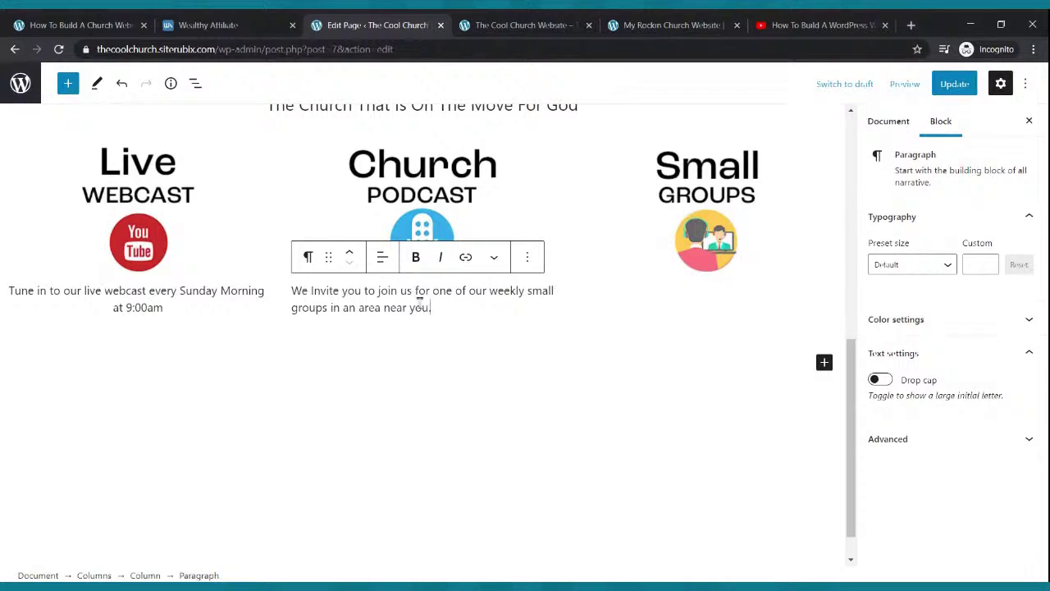
click(382, 257)
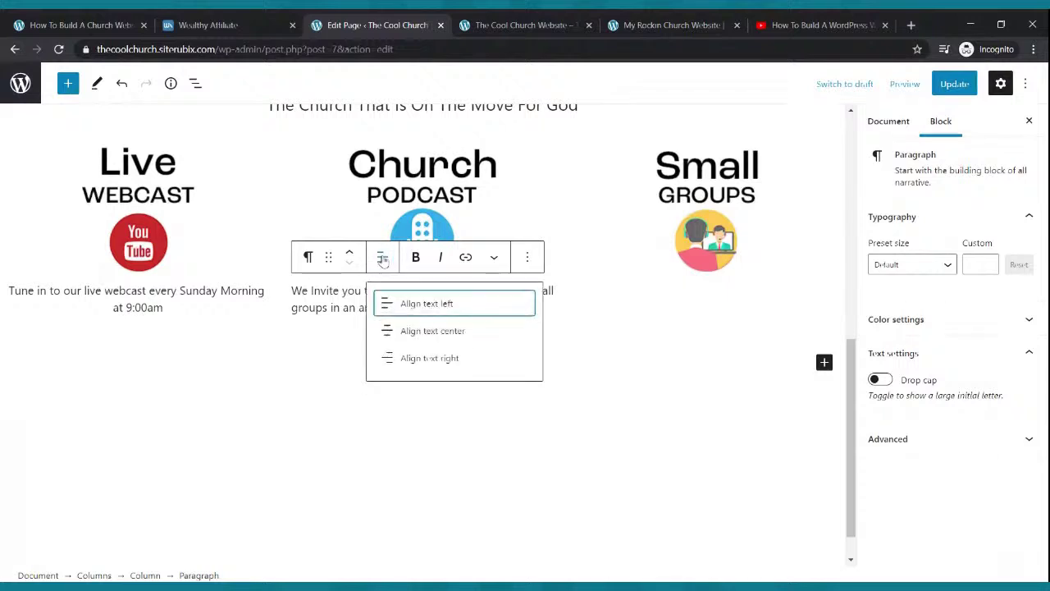
click(424, 332)
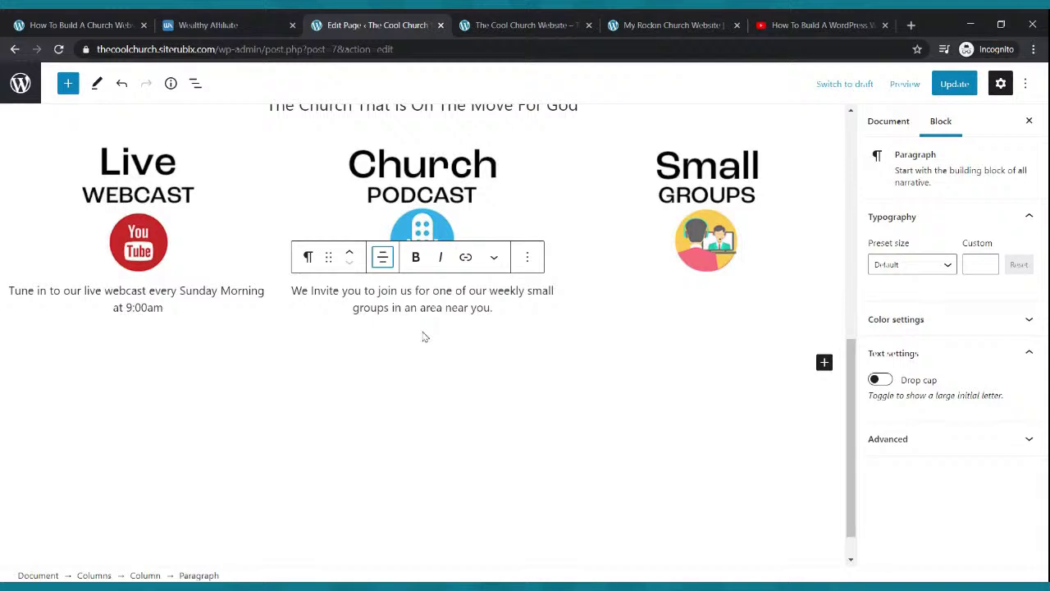
click(952, 84)
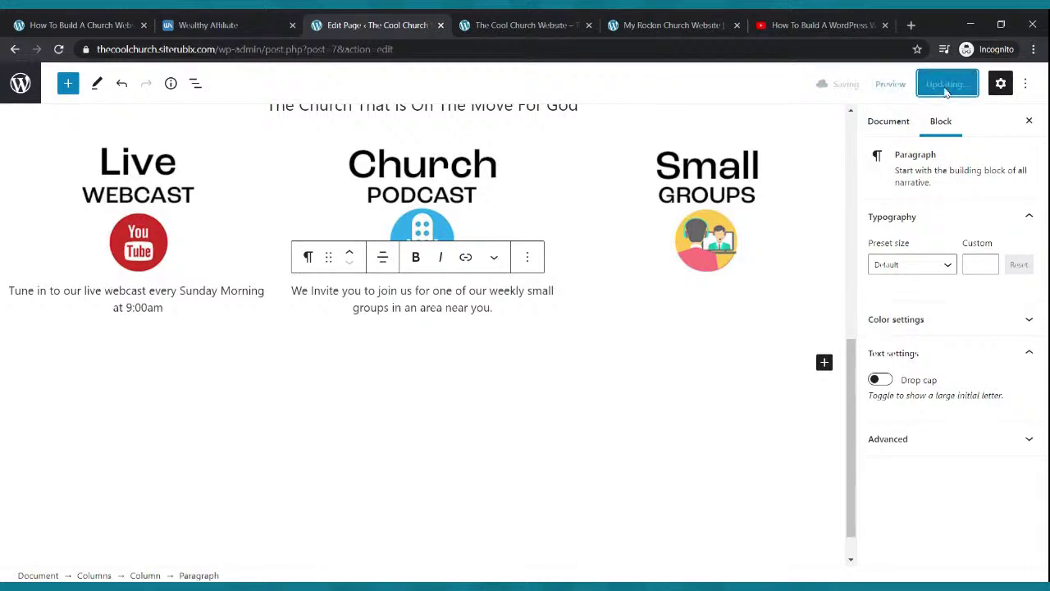
Step: Copy the text "Check out our Church Podcast where we discuss hot topics of today." from the My Rockin Church Website tab
click(579, 22)
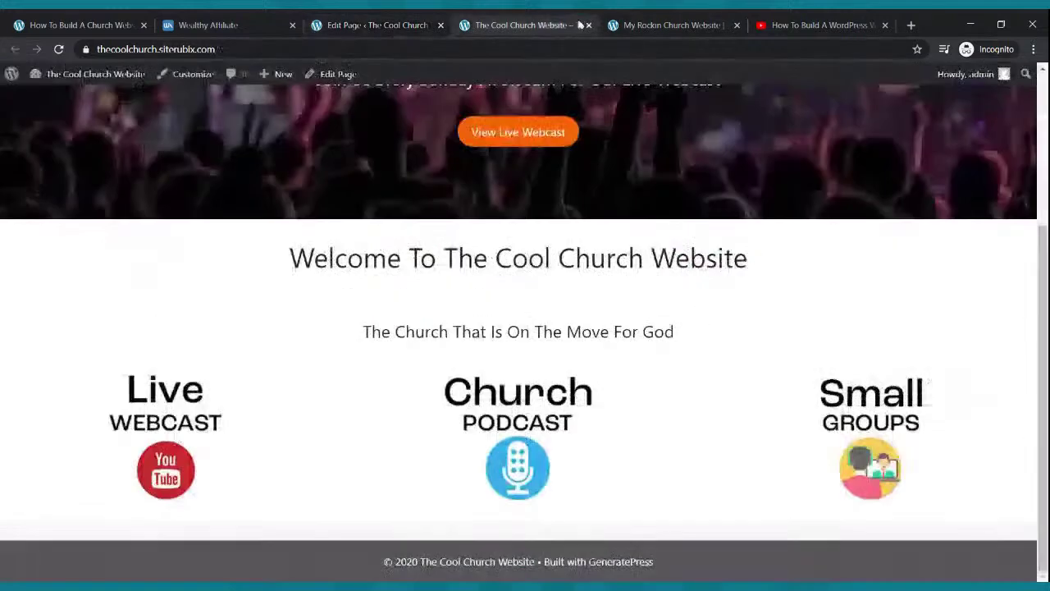
click(623, 23)
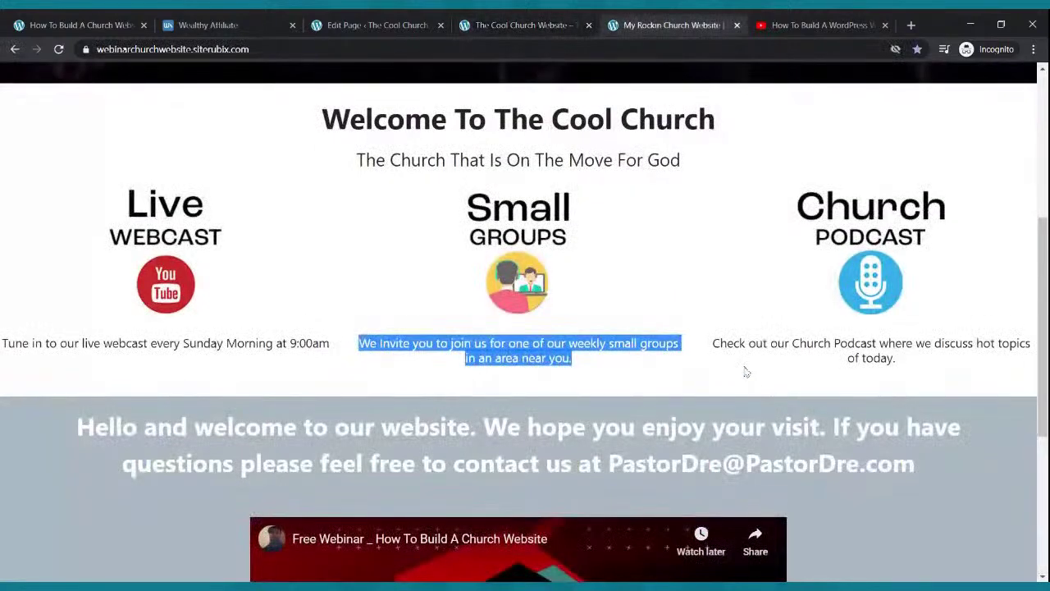
click(722, 343)
drag(714, 343, 920, 379)
key(ctrl+c)
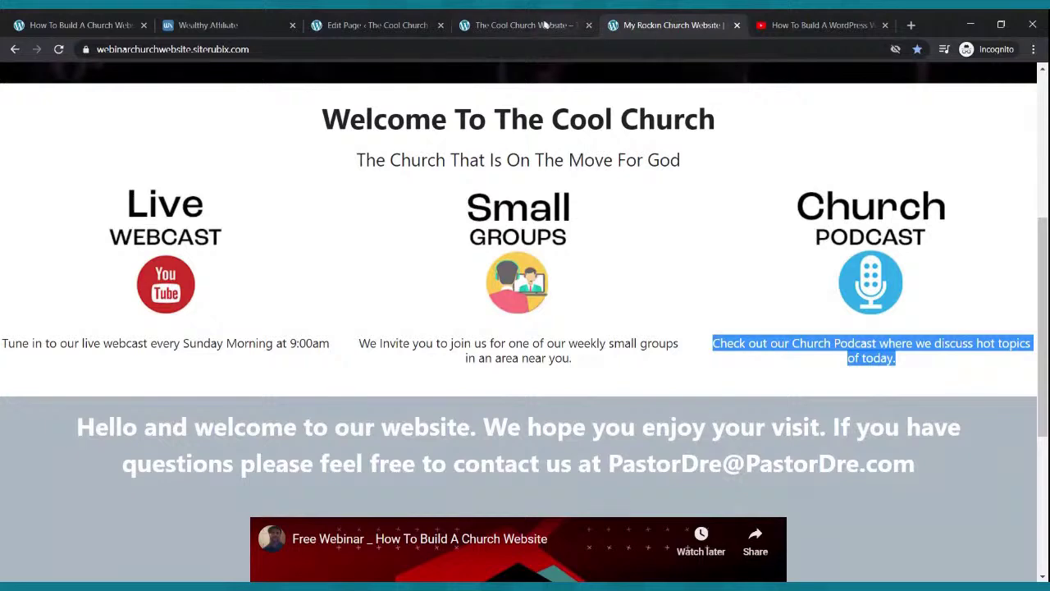
Step: Back in the page editor, add a centred paragraph with the copied podcast text below the Small Groups image and update the page
click(377, 25)
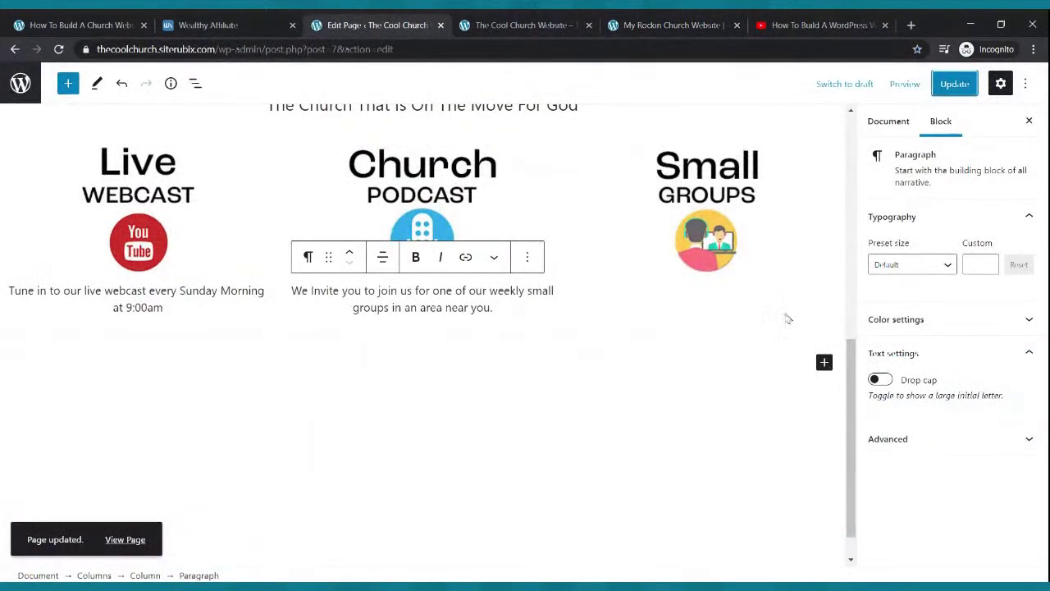
click(763, 238)
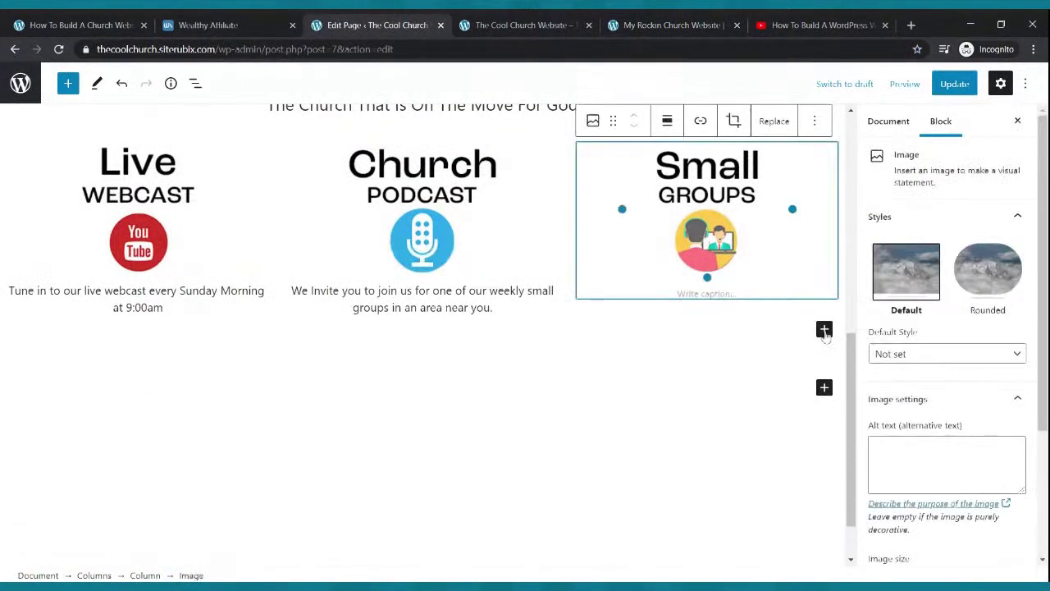
click(825, 328)
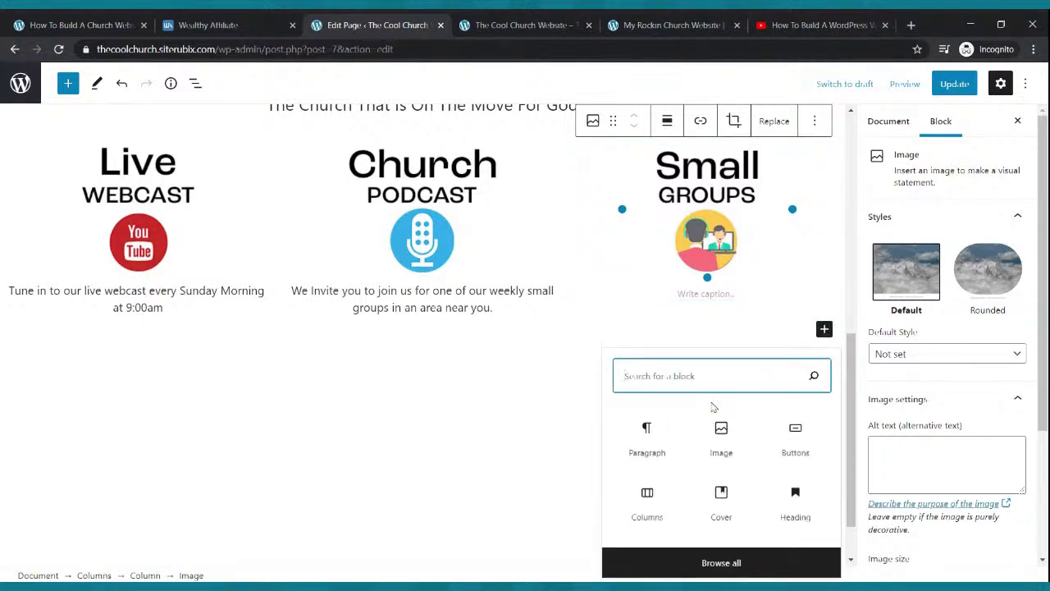
click(648, 447)
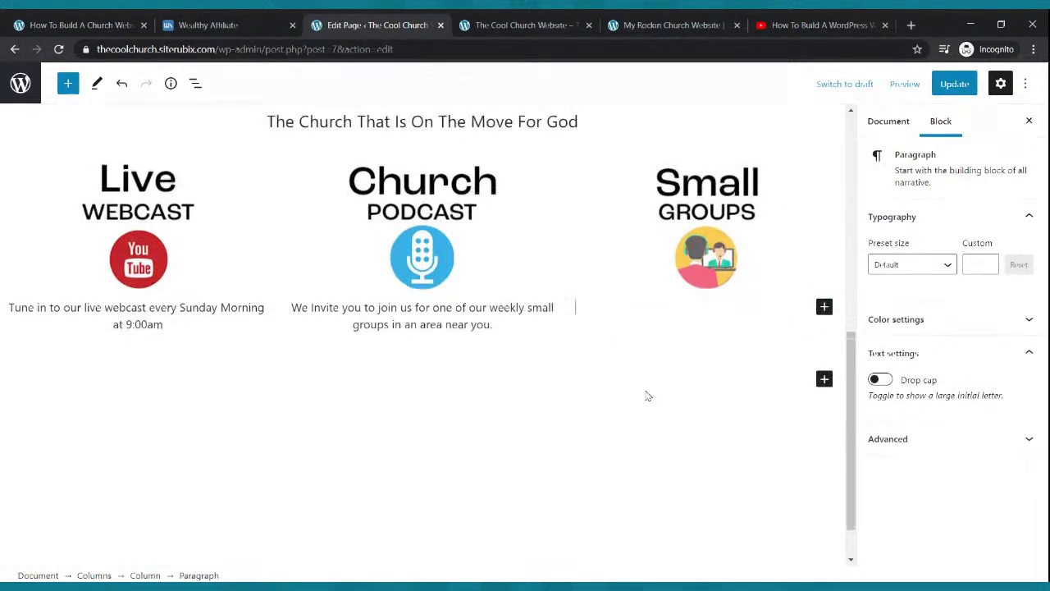
key(ctrl+v)
click(670, 307)
click(667, 261)
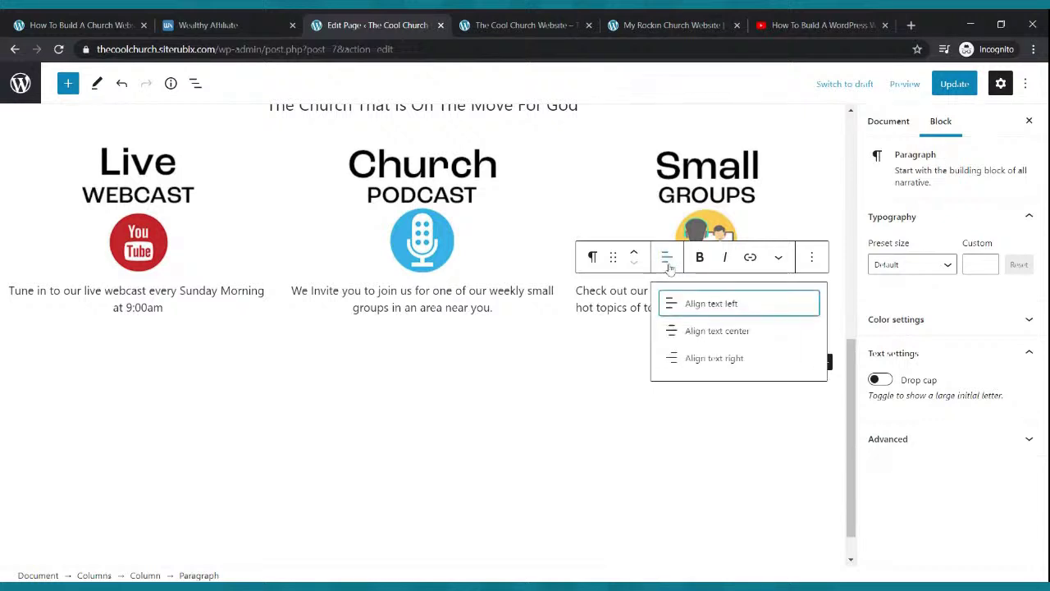
click(680, 332)
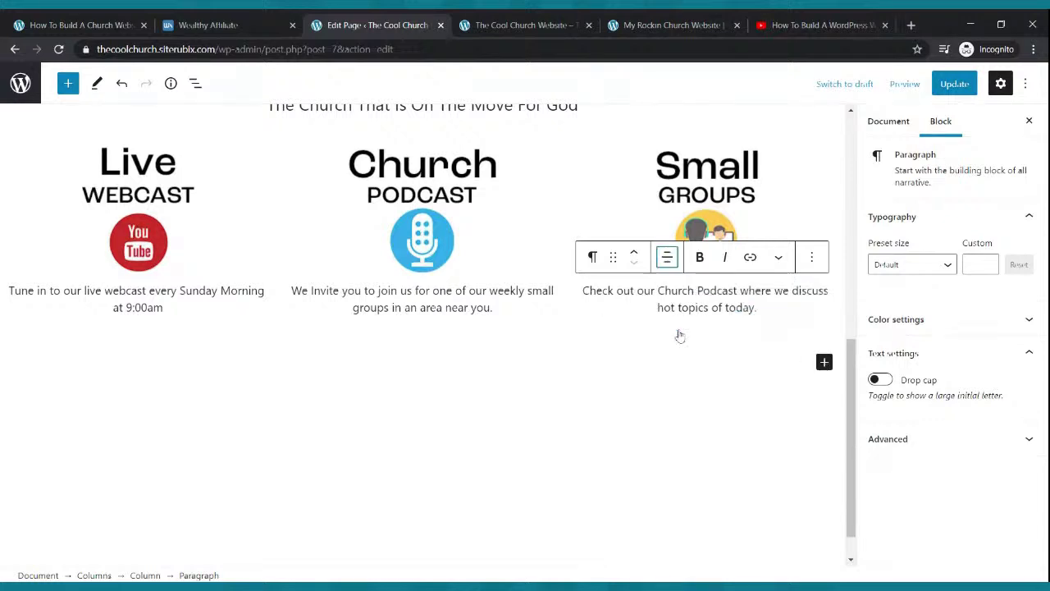
click(975, 87)
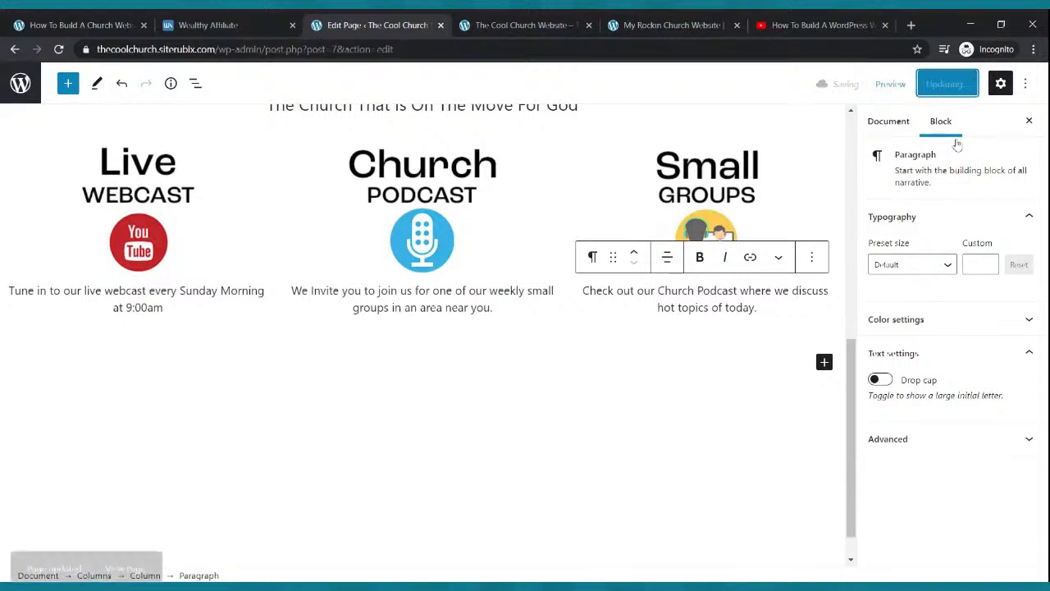
Step: Reload the live Cool Church homepage to check the column texts, and compare it with the reference site's section below its columns
click(507, 24)
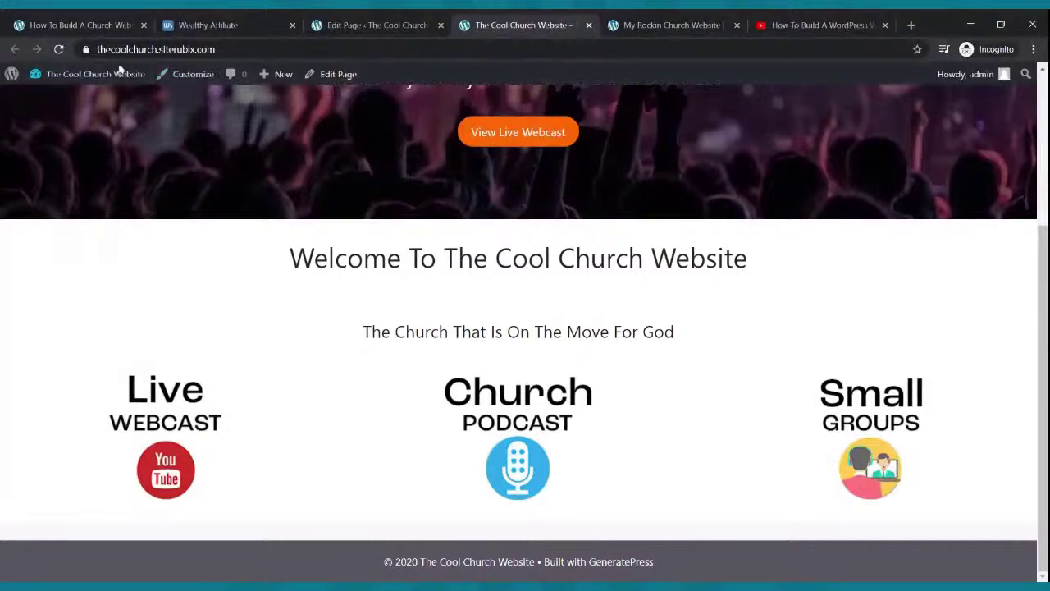
click(59, 49)
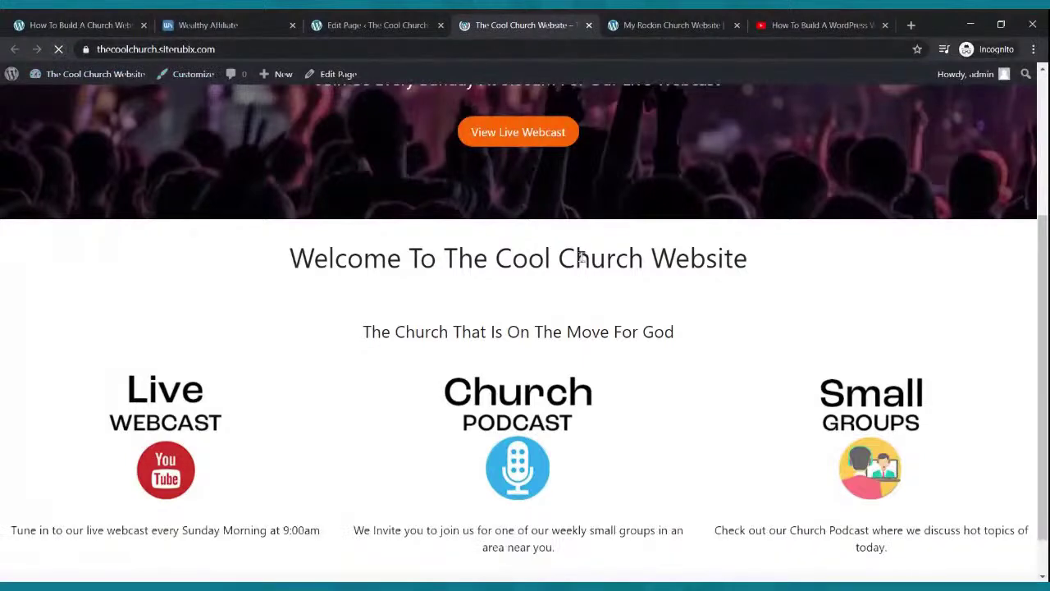
scroll(585, 240, down, 1)
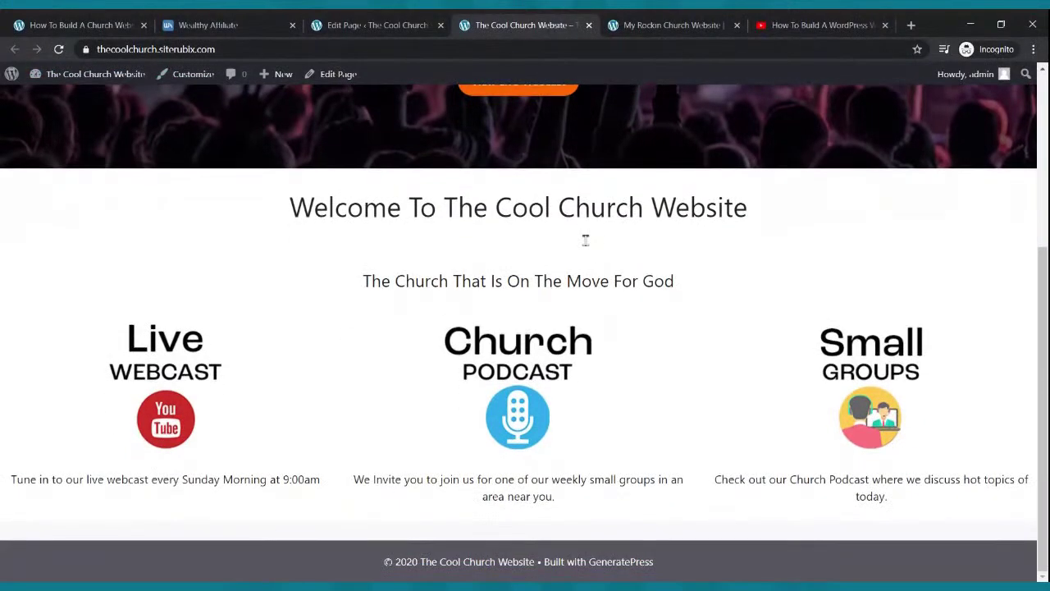
scroll(577, 246, up, 3)
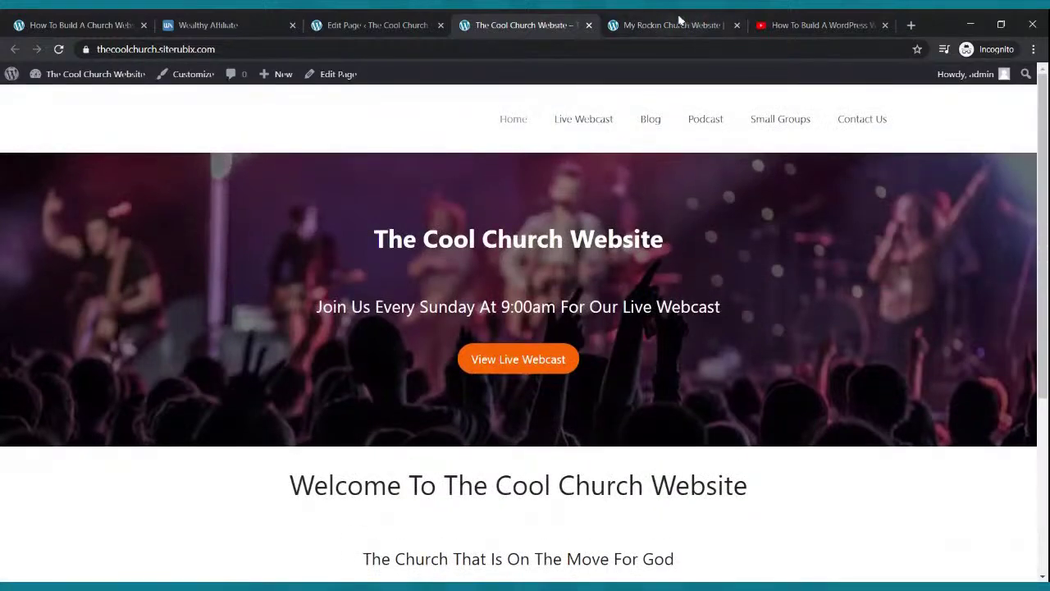
click(678, 26)
scroll(633, 316, down, 2)
scroll(636, 316, down, 2)
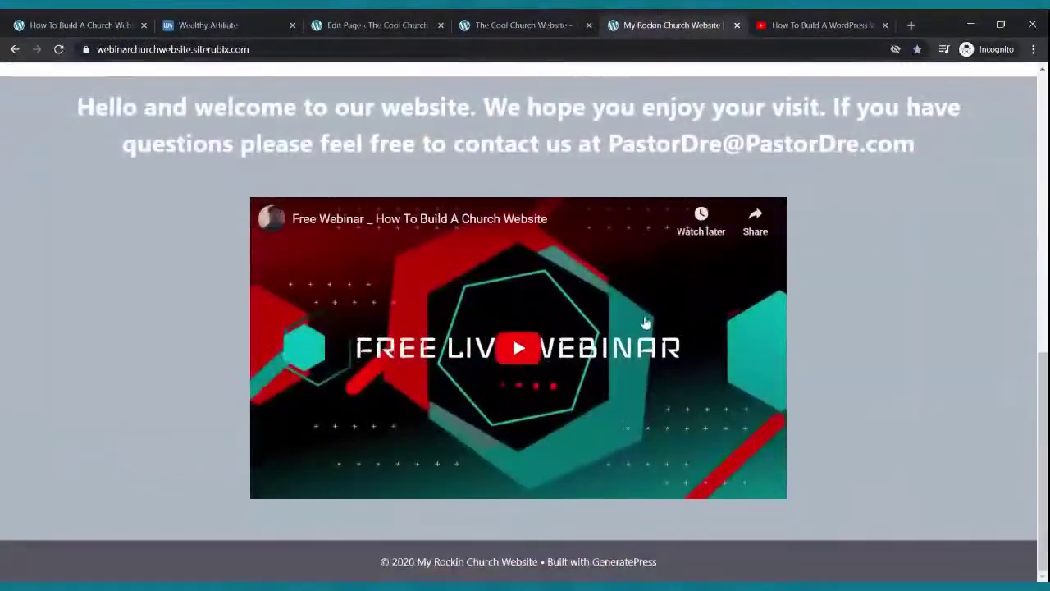
Step: In the page editor, insert a Cover block below the three columns and give it a blue background
click(379, 24)
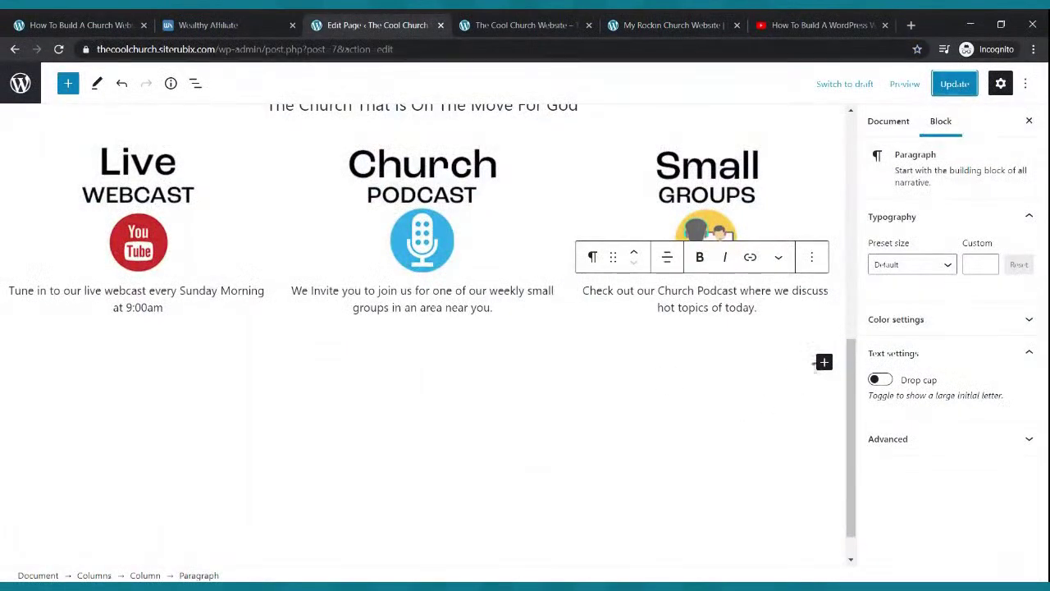
click(824, 362)
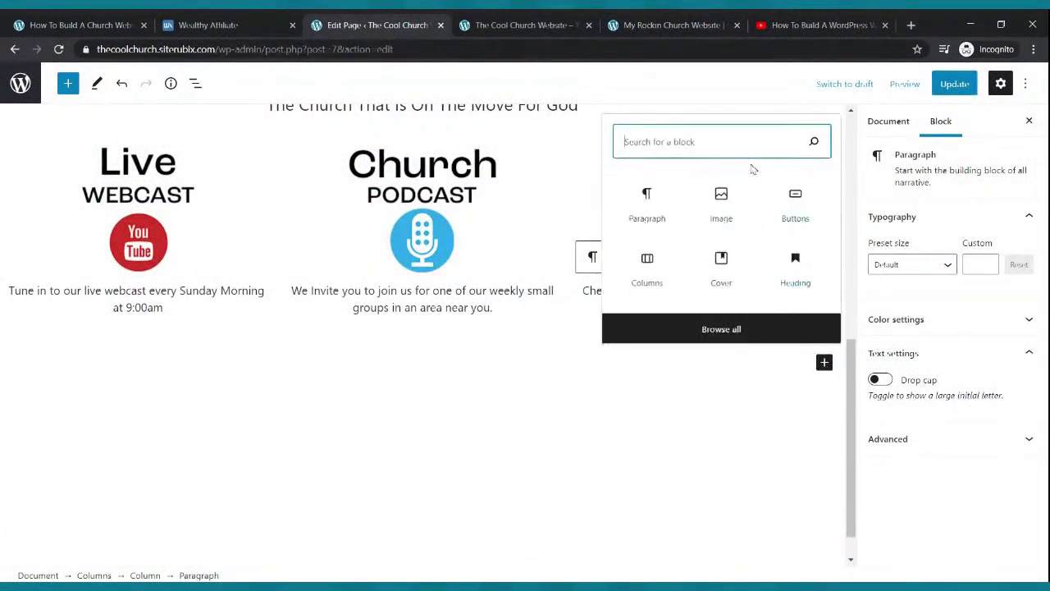
text(cover)
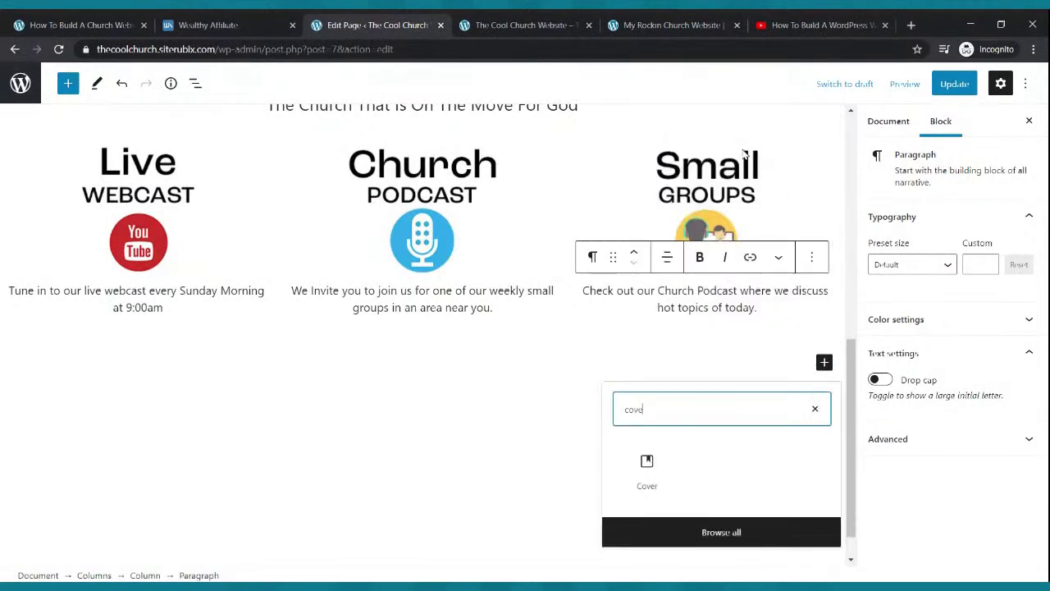
click(649, 480)
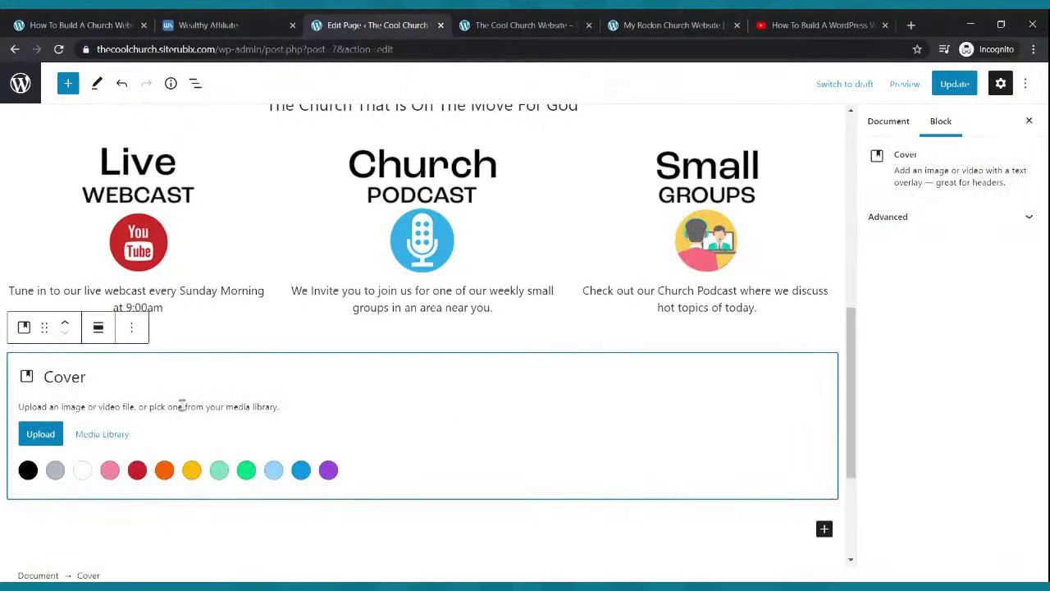
click(300, 469)
scroll(418, 413, up, 5)
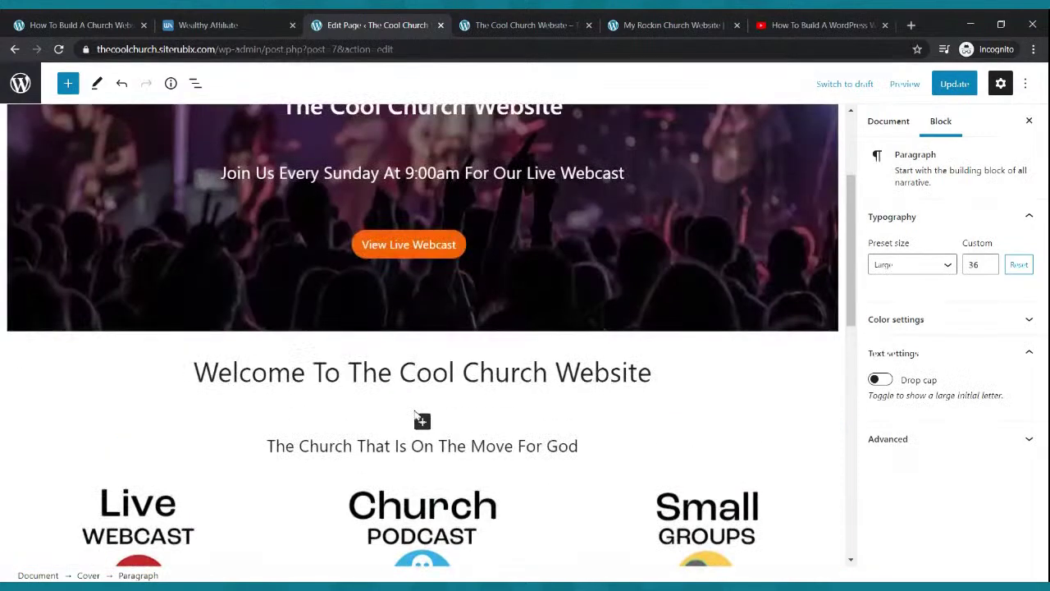
scroll(425, 410, down, 6)
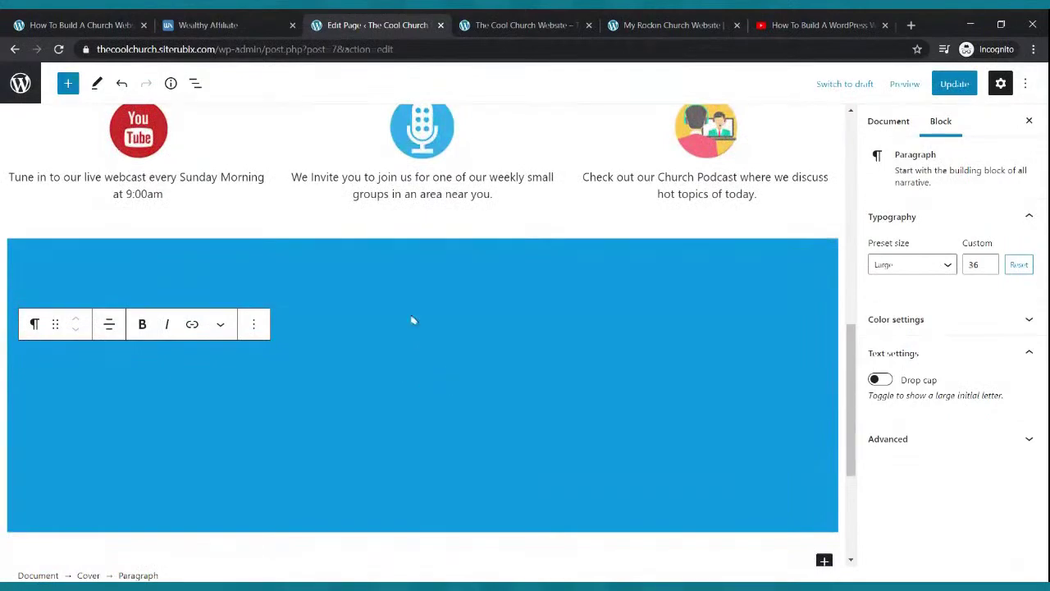
scroll(418, 373, up, 7)
scroll(452, 259, down, 9)
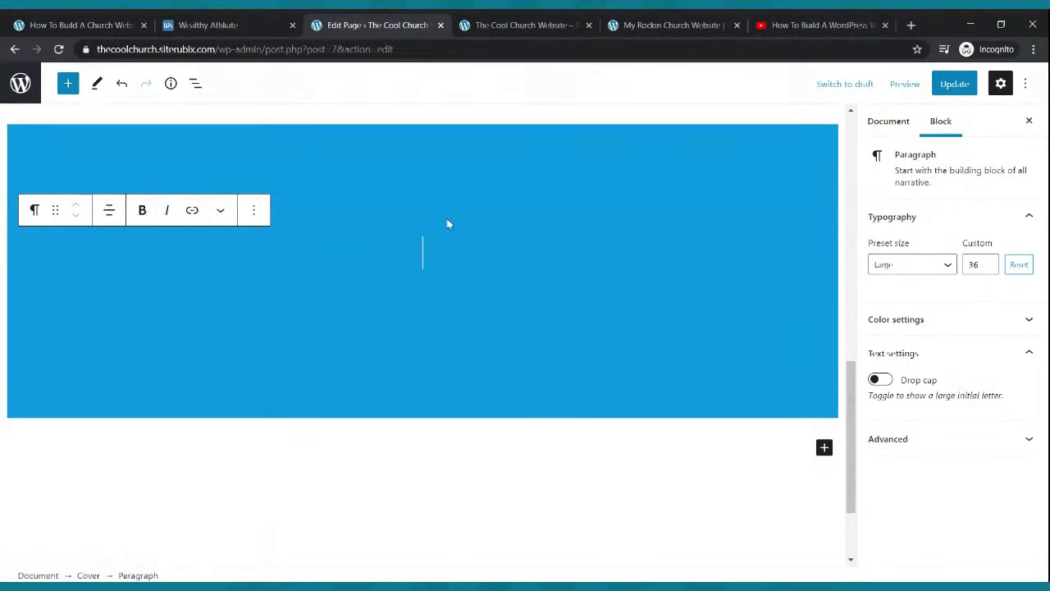
Step: Check the welcome message on the My Rockin Church Website tab, and start the Cover block's text in the page editor with "Hello and welcome to our website."
click(650, 29)
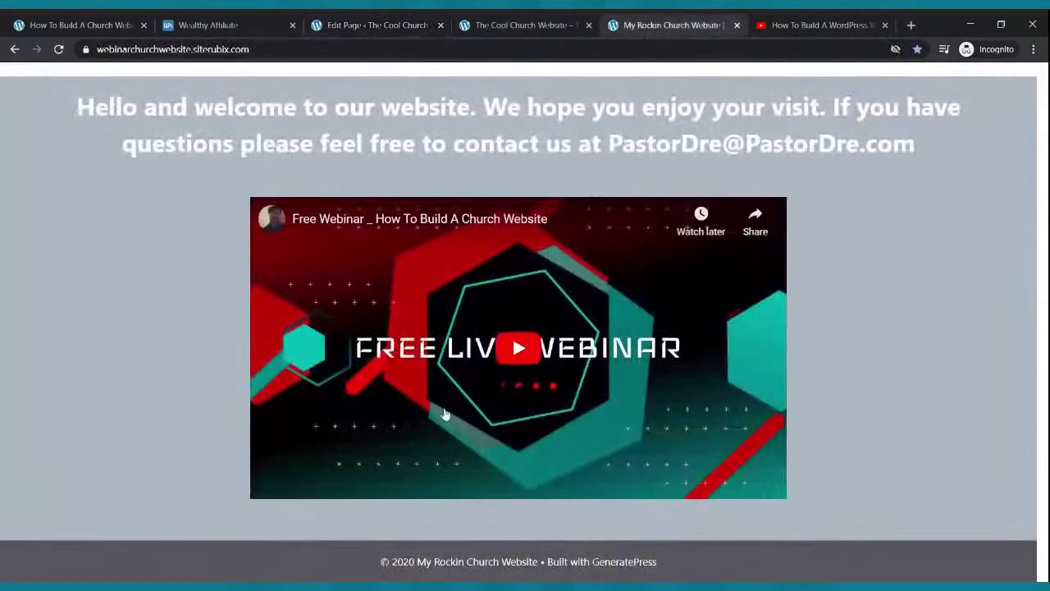
drag(77, 108, 913, 146)
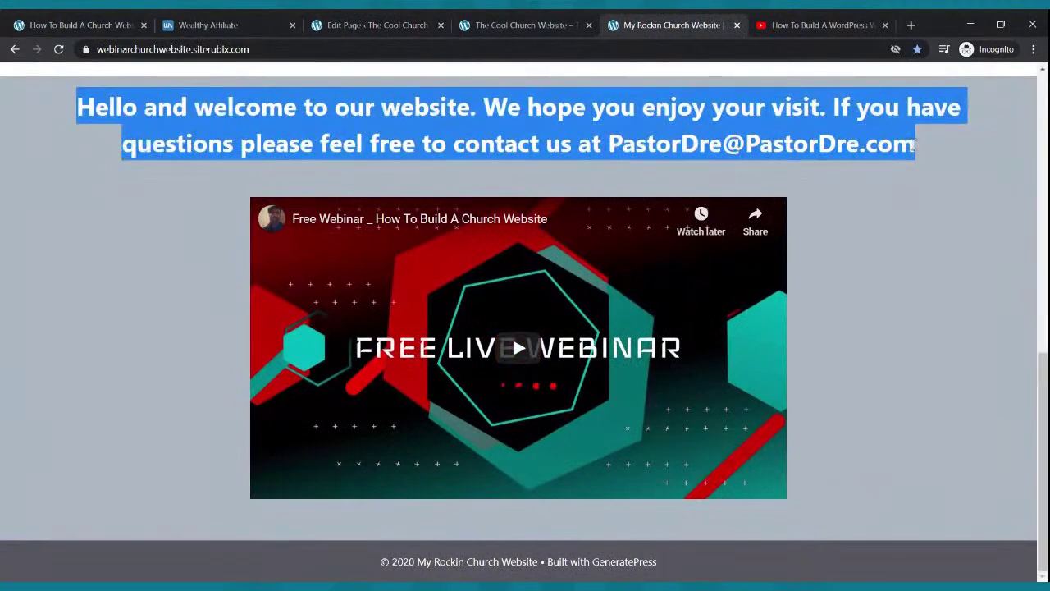
click(332, 26)
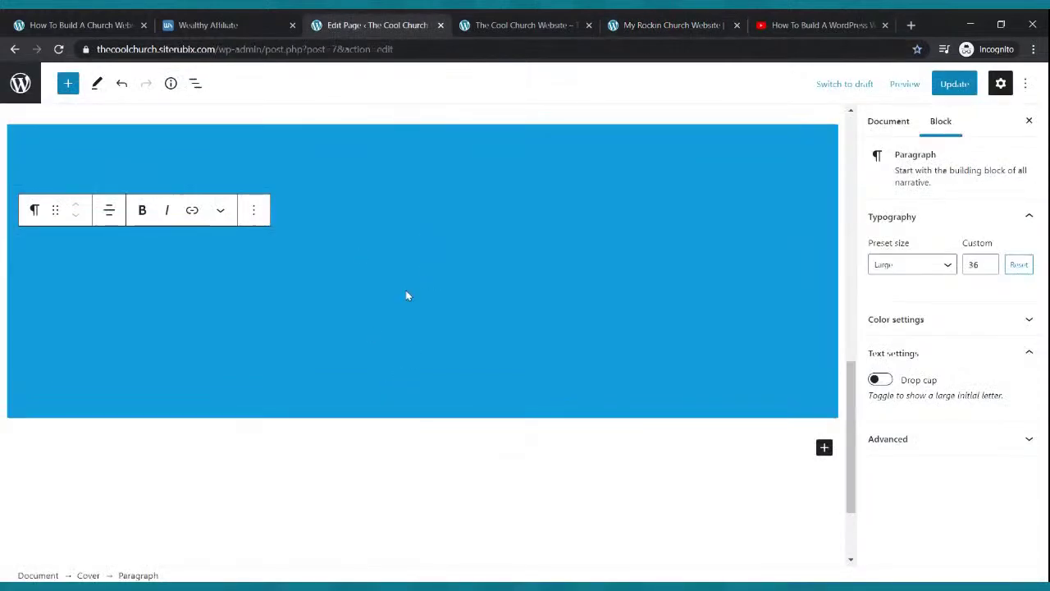
text(H)
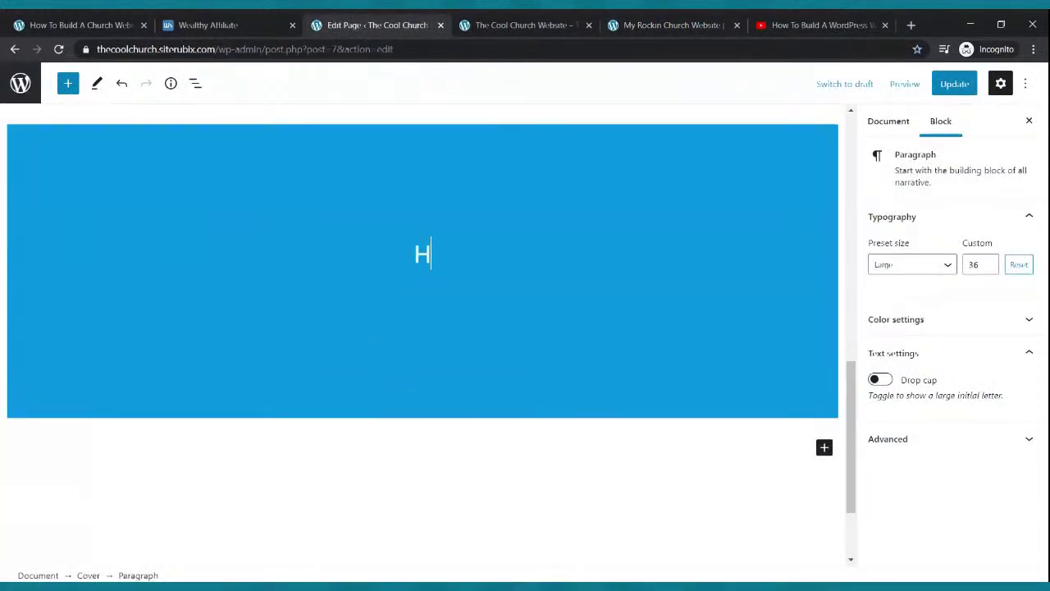
text(ello a)
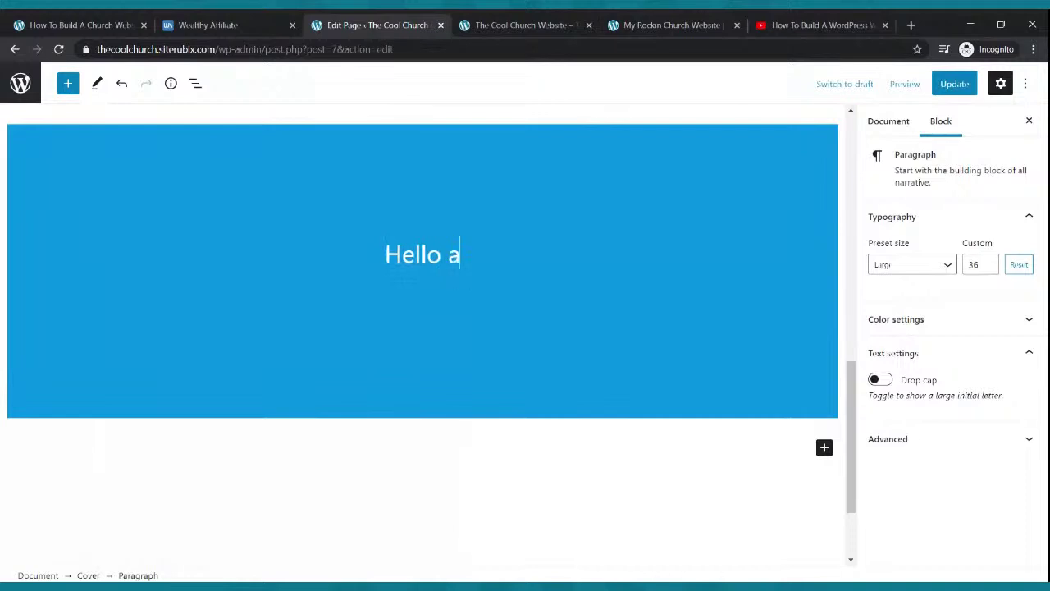
text(nd welcome to )
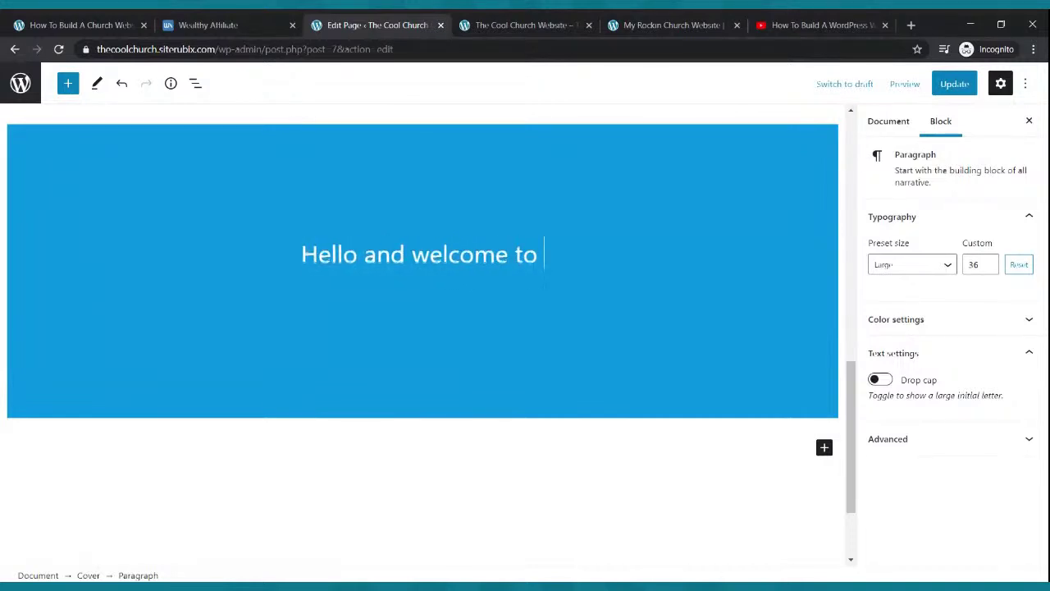
text(our webite)
key(BackSpace)
key(BackSpace)
key(BackSpace)
text(sti)
key(BackSpace)
key(BackSpace)
text(ite. )
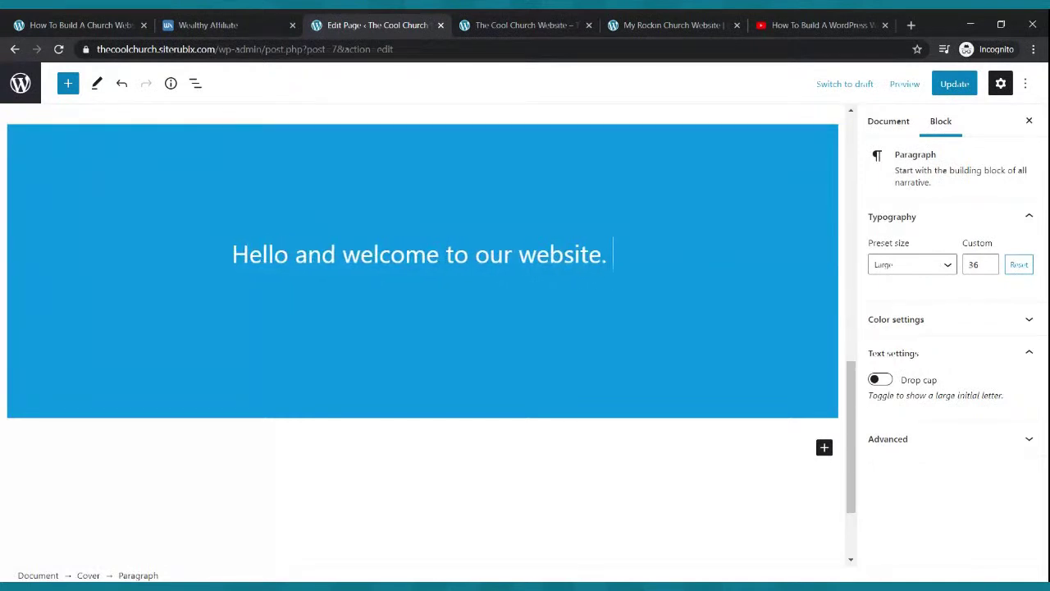
Step: Continue the Cover text with "We hope that you enjoy this short welcome video." and update the page
text(We hope that You)
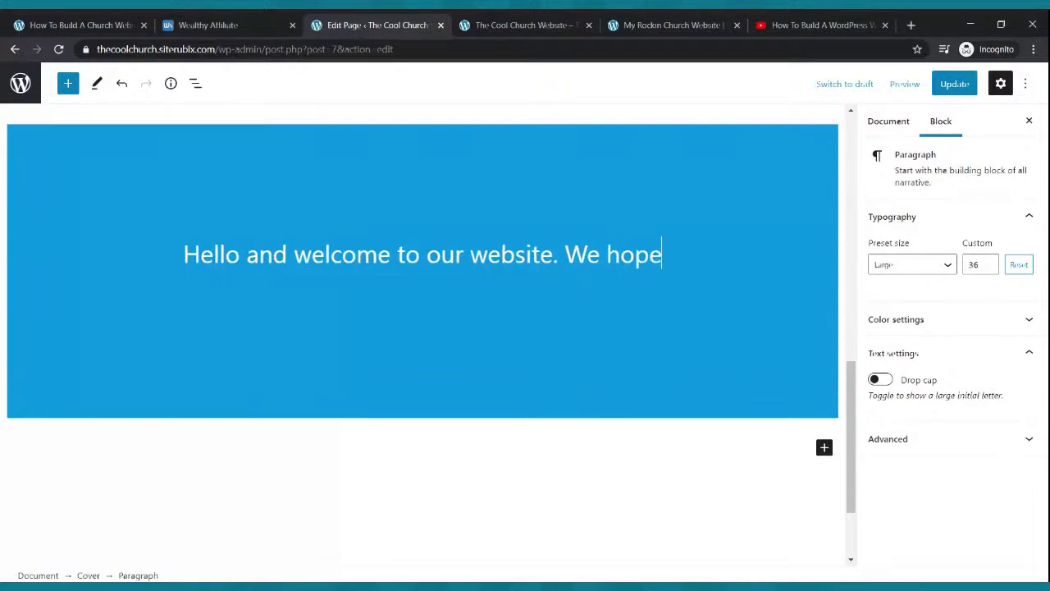
key(BackSpace)
key(BackSpace)
key(BackSpace)
key(BackSpace)
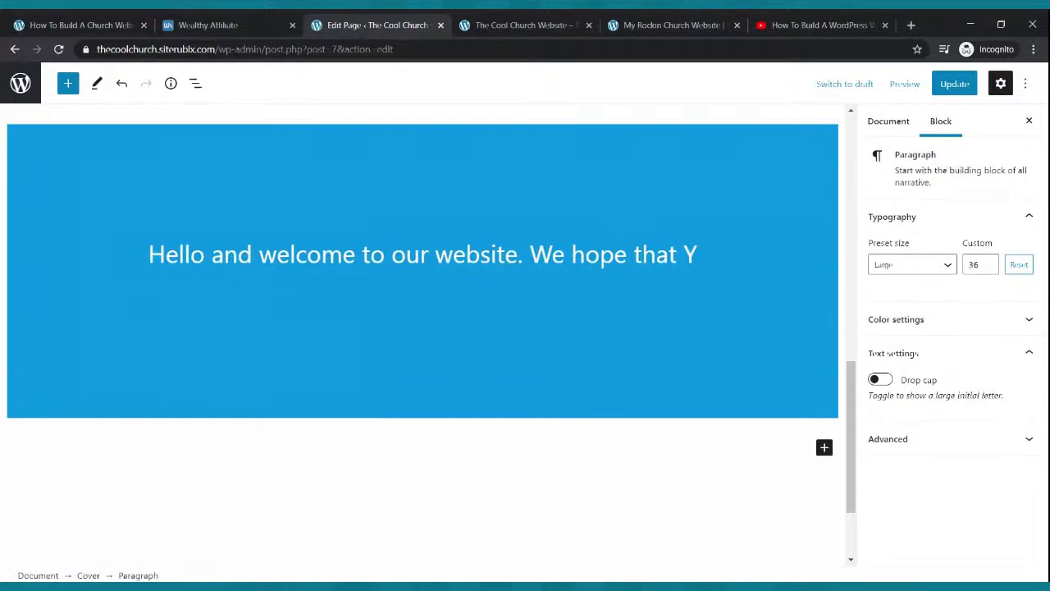
text(you enjoy this )
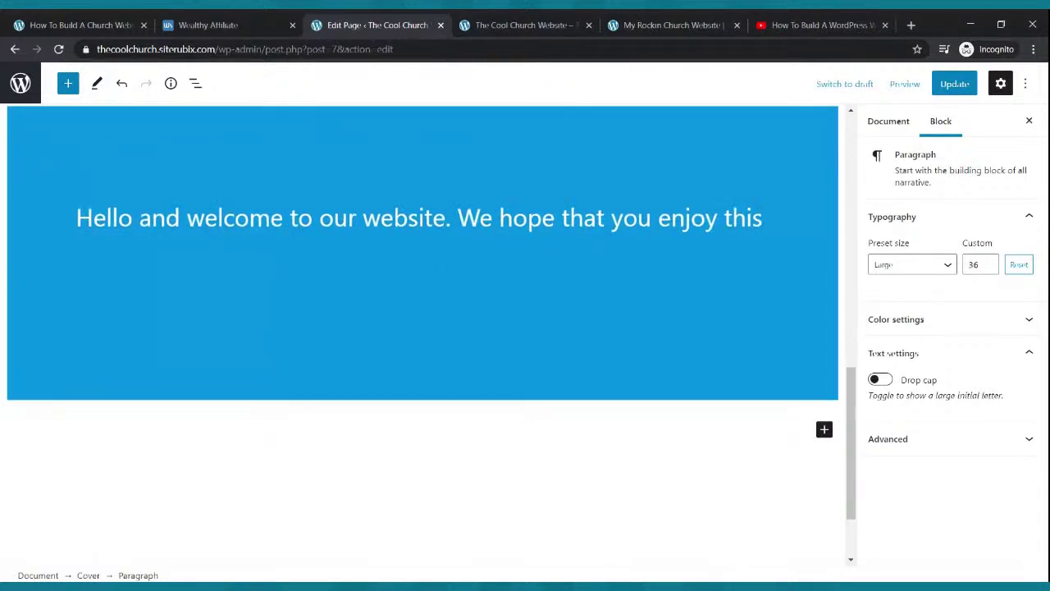
text( short video.)
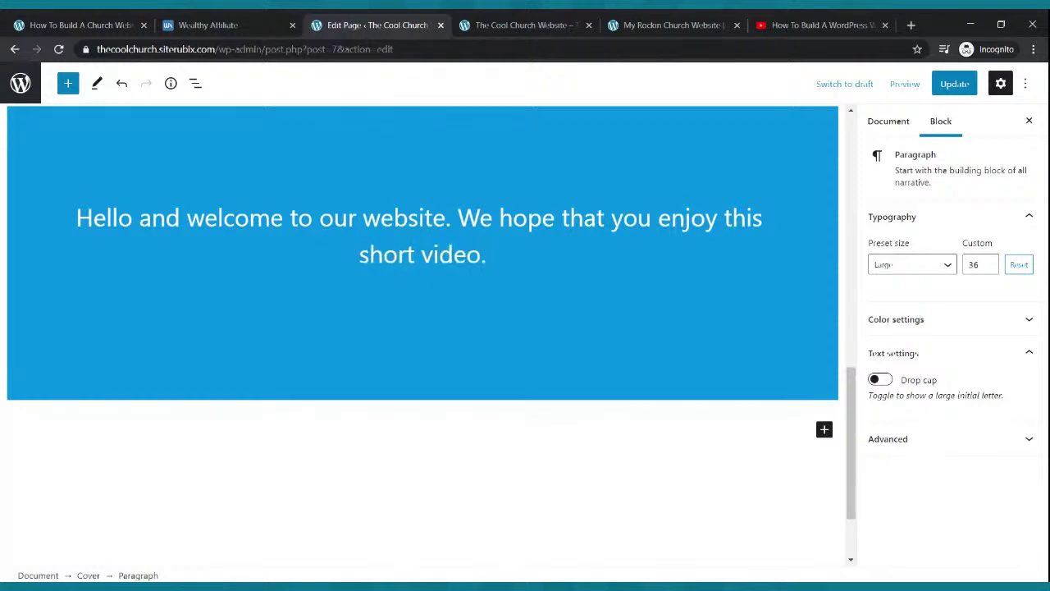
click(424, 261)
text(welcome)
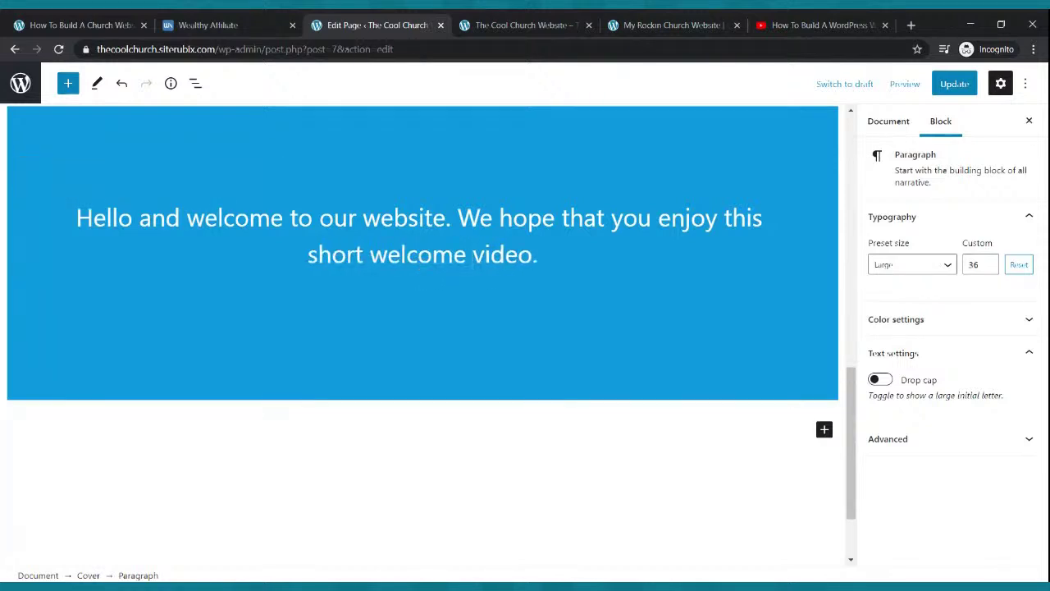
click(966, 83)
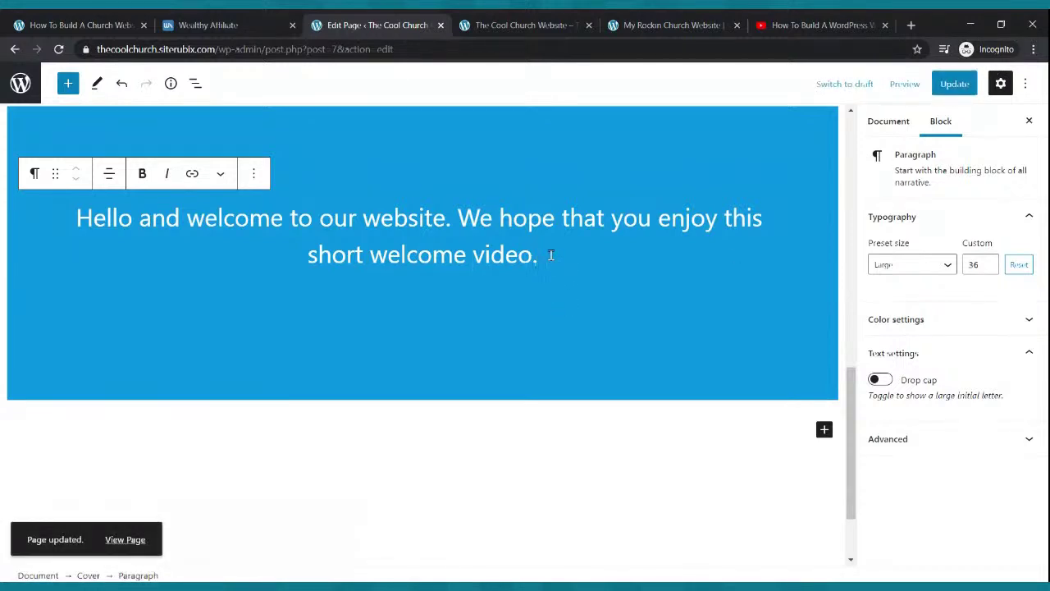
Step: Add a YouTube block below the welcome text inside the Cover block
key(Return)
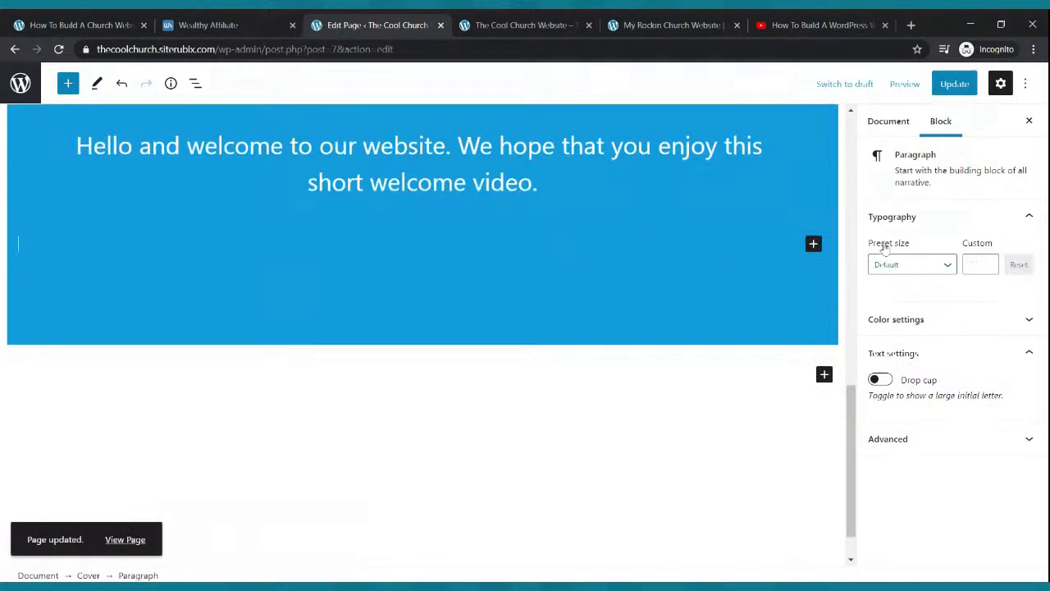
click(813, 244)
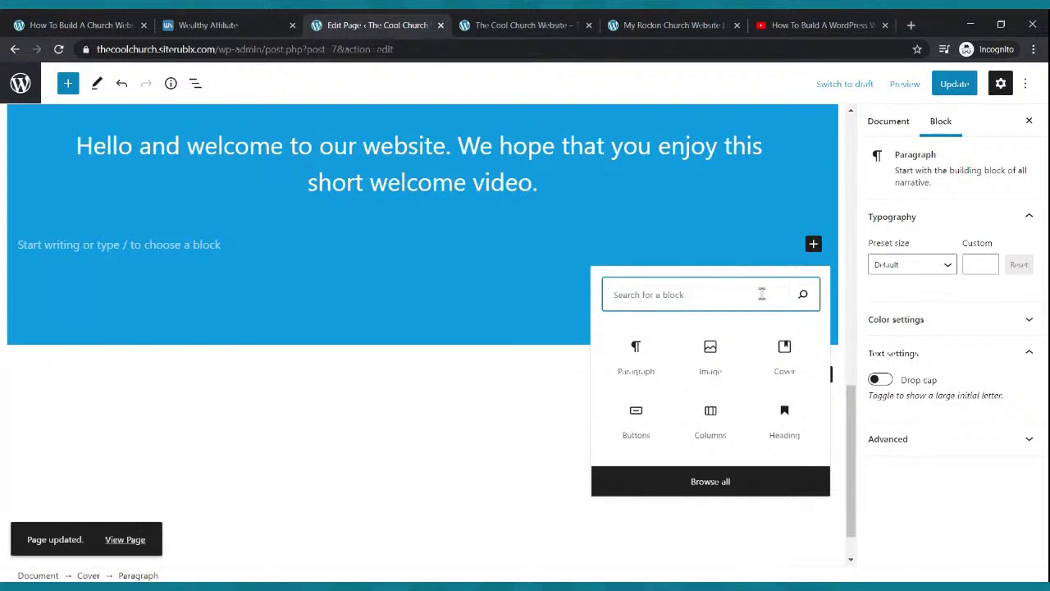
text(video)
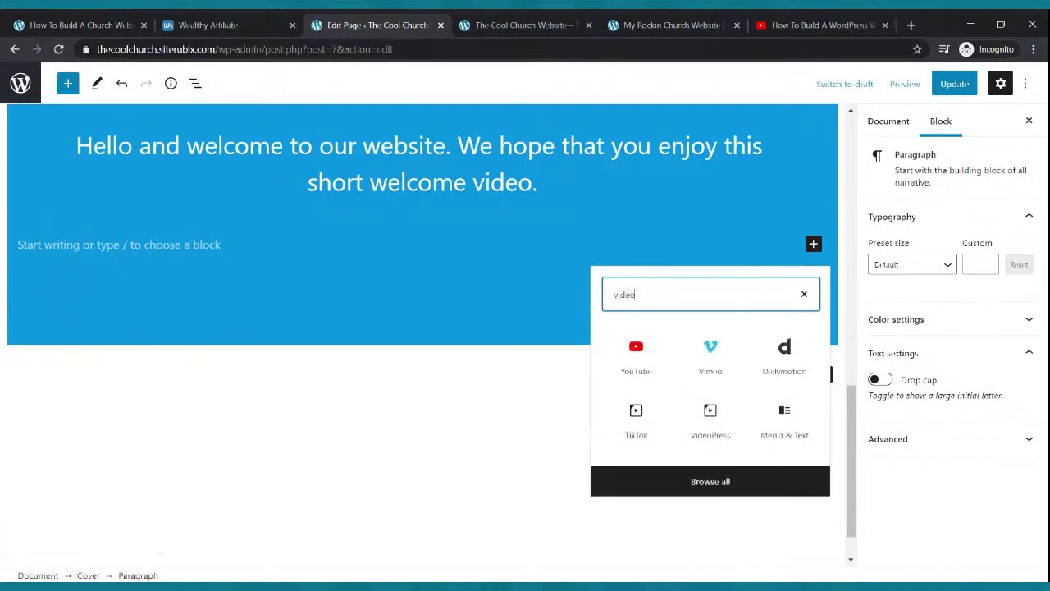
click(637, 363)
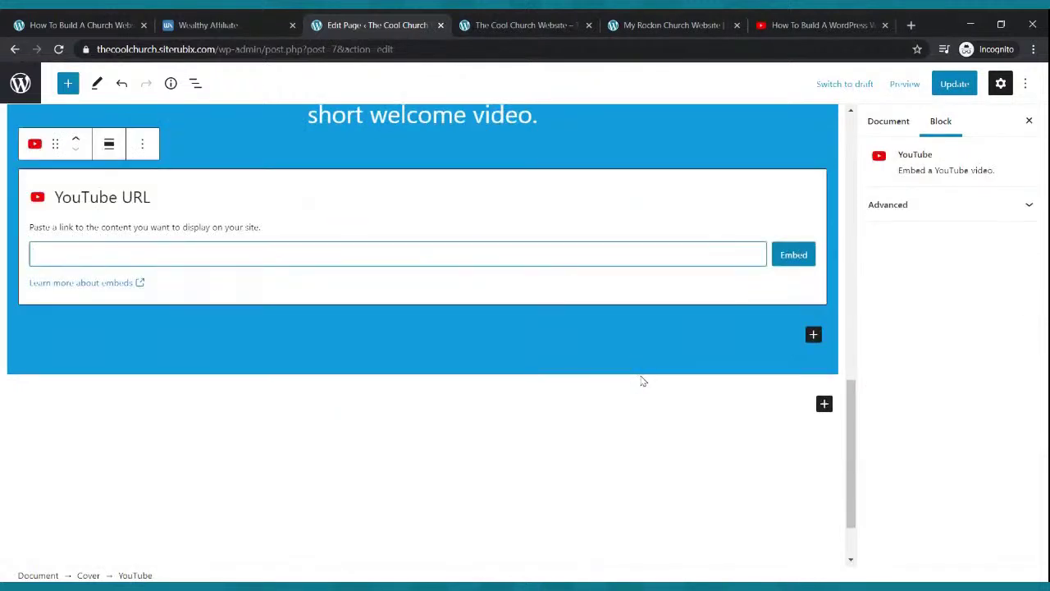
Step: Switch to the YouTube tab and open the signed-in account's own channel page
click(776, 28)
click(721, 114)
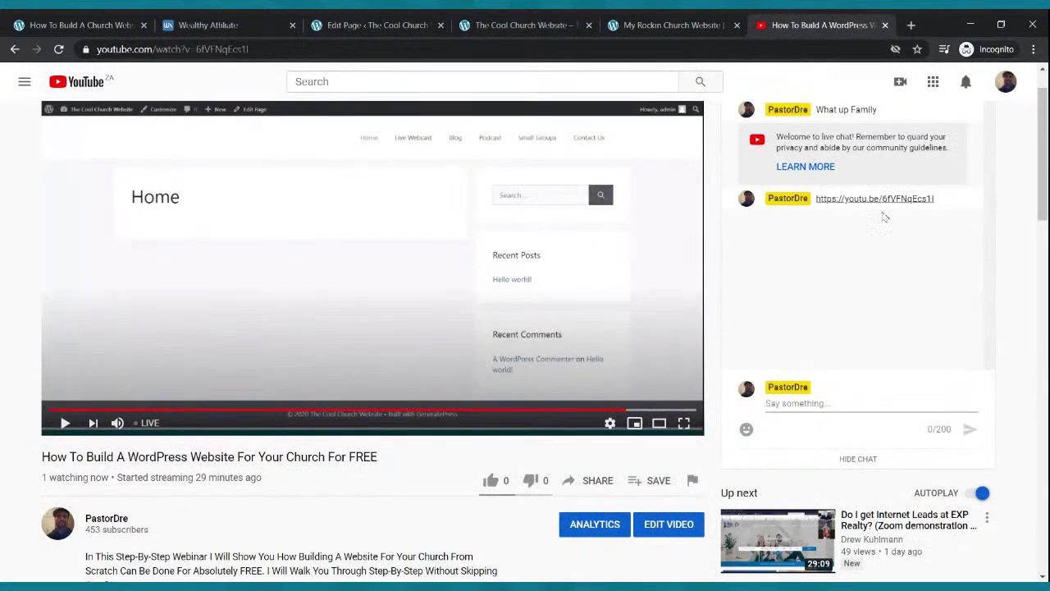
click(1007, 82)
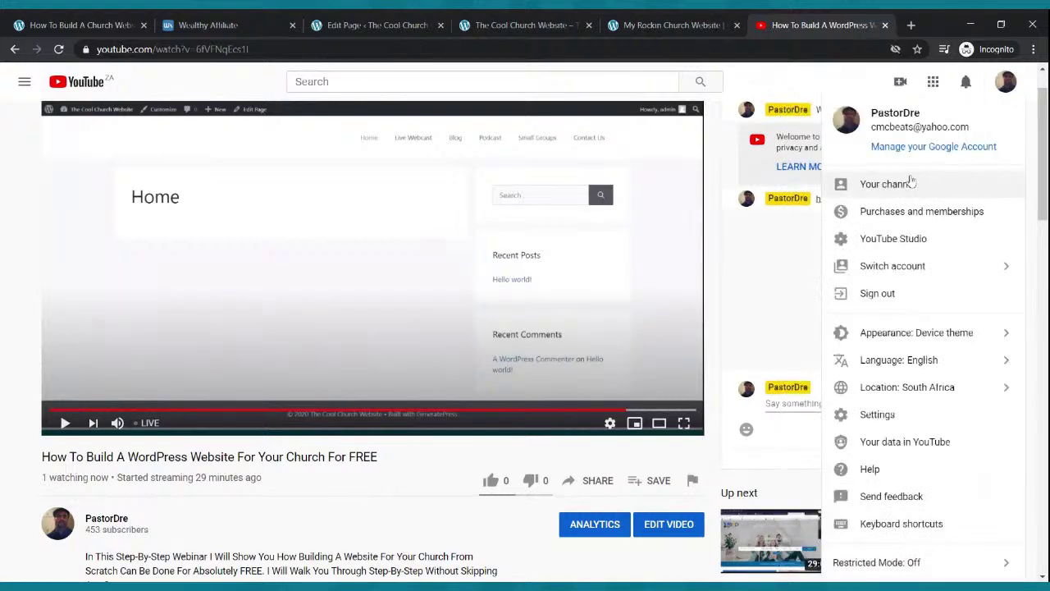
click(909, 181)
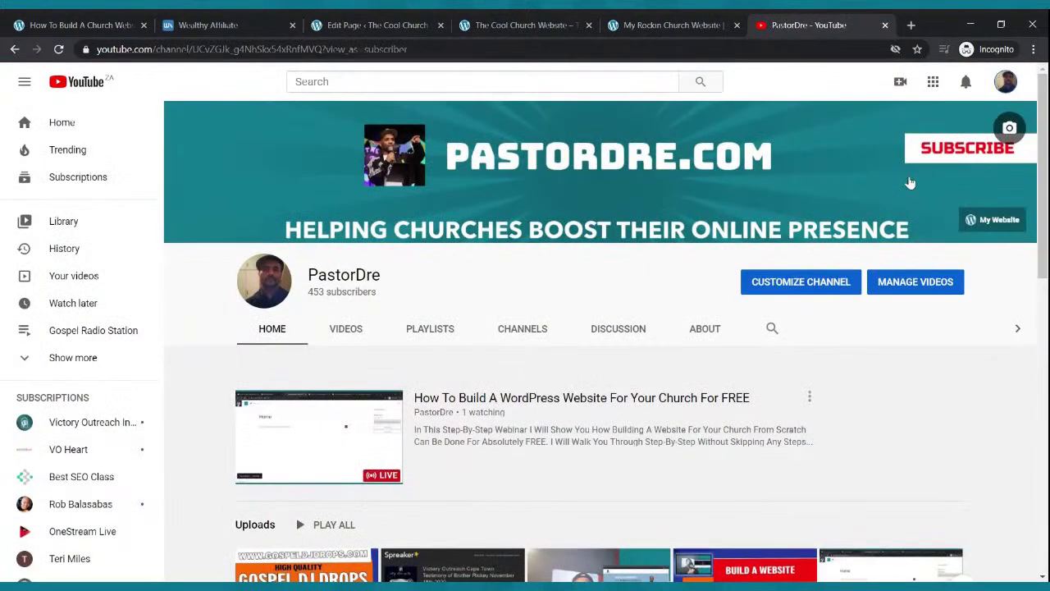
Step: Browse the channel's Uploads row for a short video to use on the homepage
scroll(910, 246, down, 4)
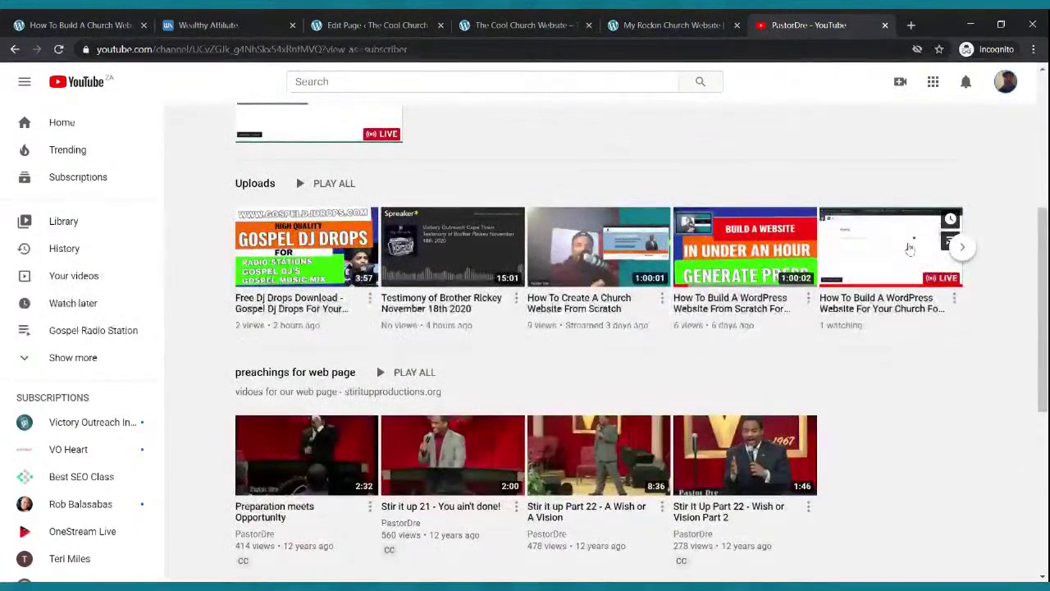
click(962, 250)
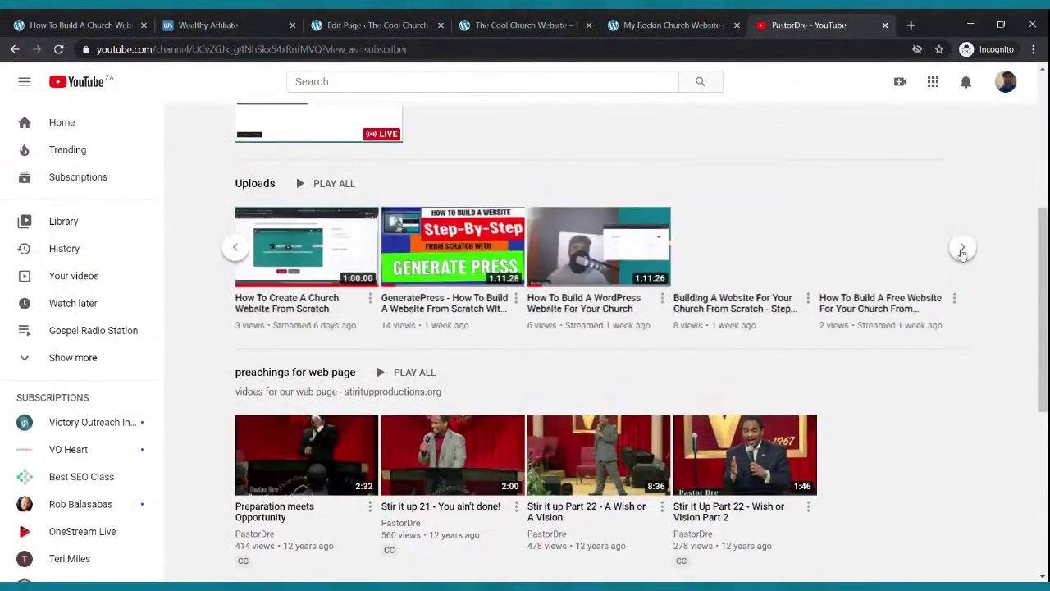
click(962, 254)
click(960, 254)
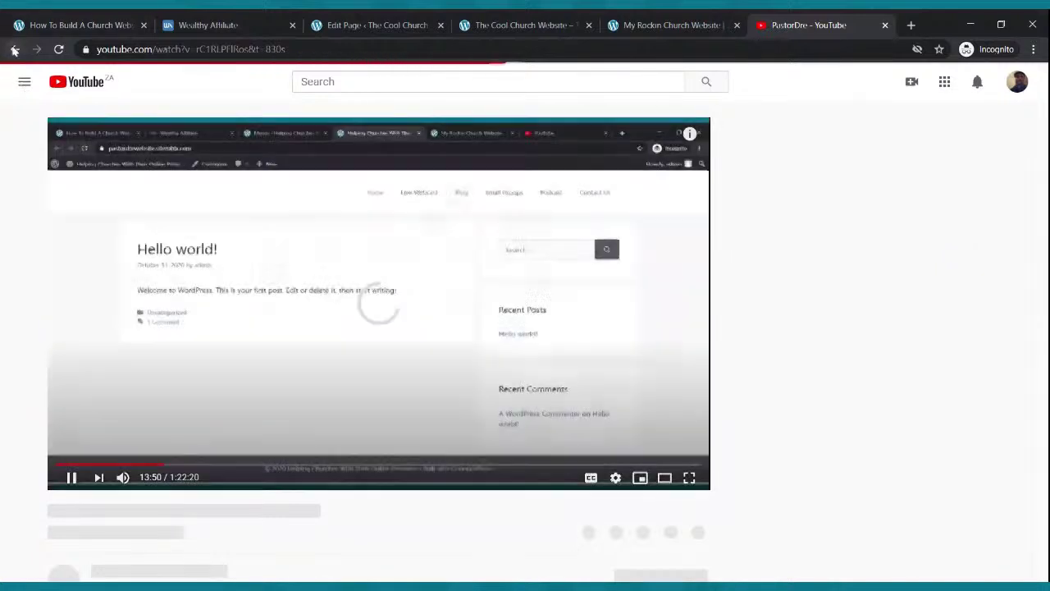
click(14, 49)
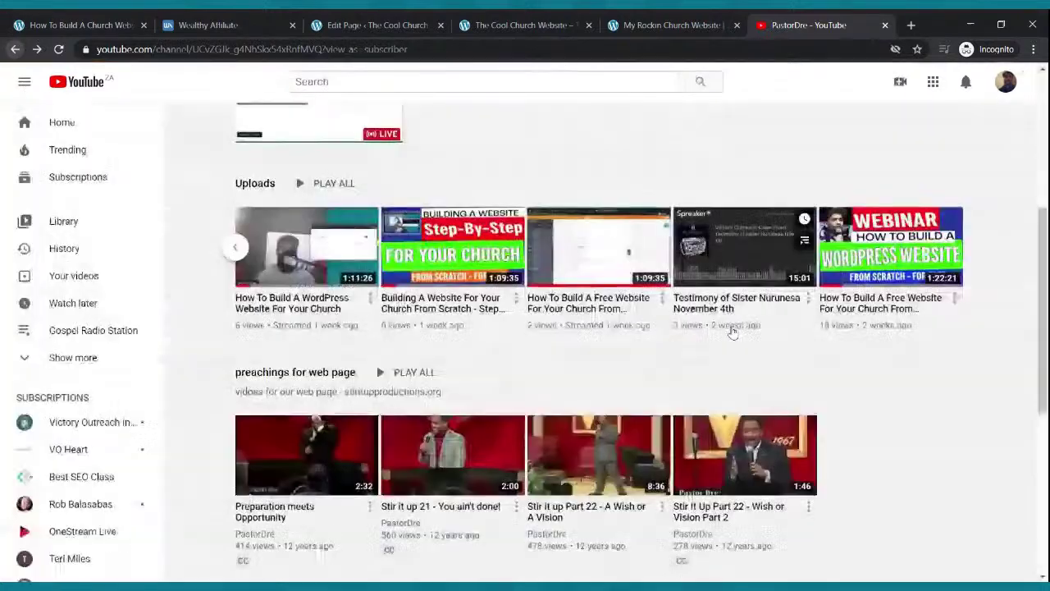
scroll(321, 132, down, 3)
scroll(320, 131, up, 6)
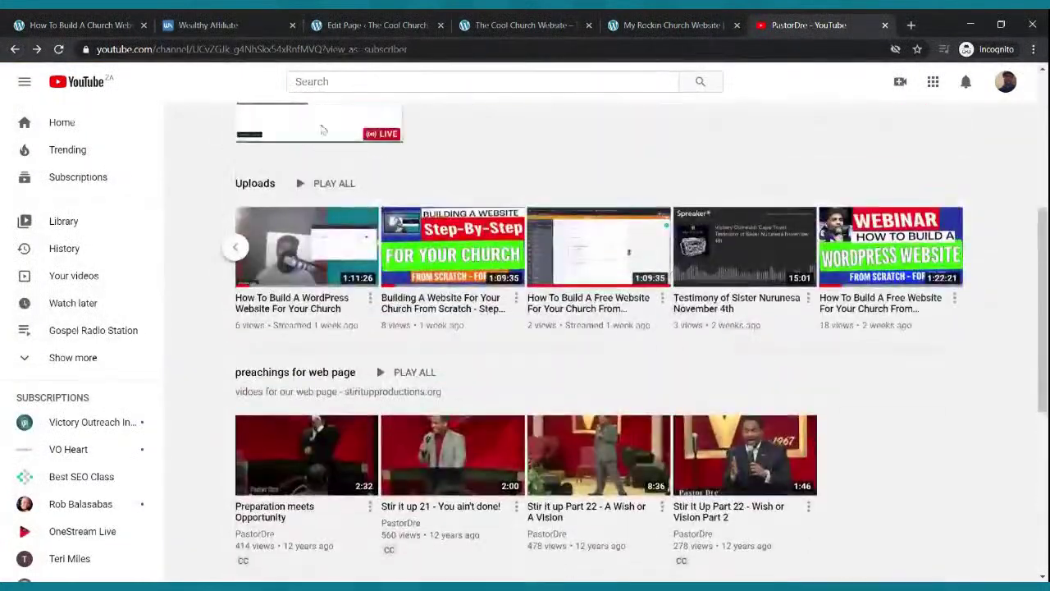
Step: From the channel's full video list, open the 0:32 video "How To Build A Church Website From Scratch" and copy its share link
click(346, 214)
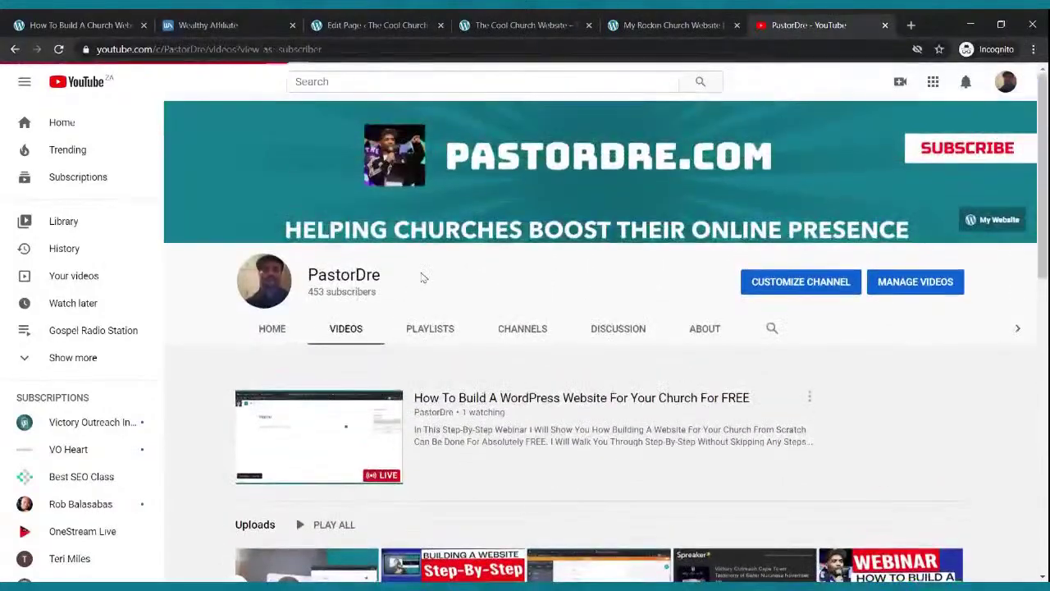
scroll(348, 373, down, 7)
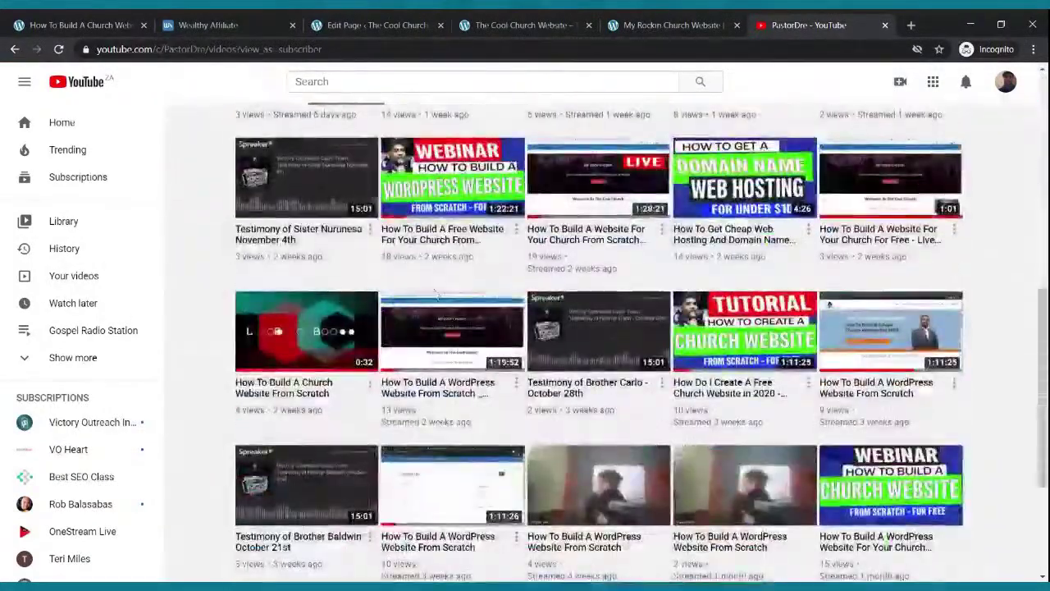
click(307, 335)
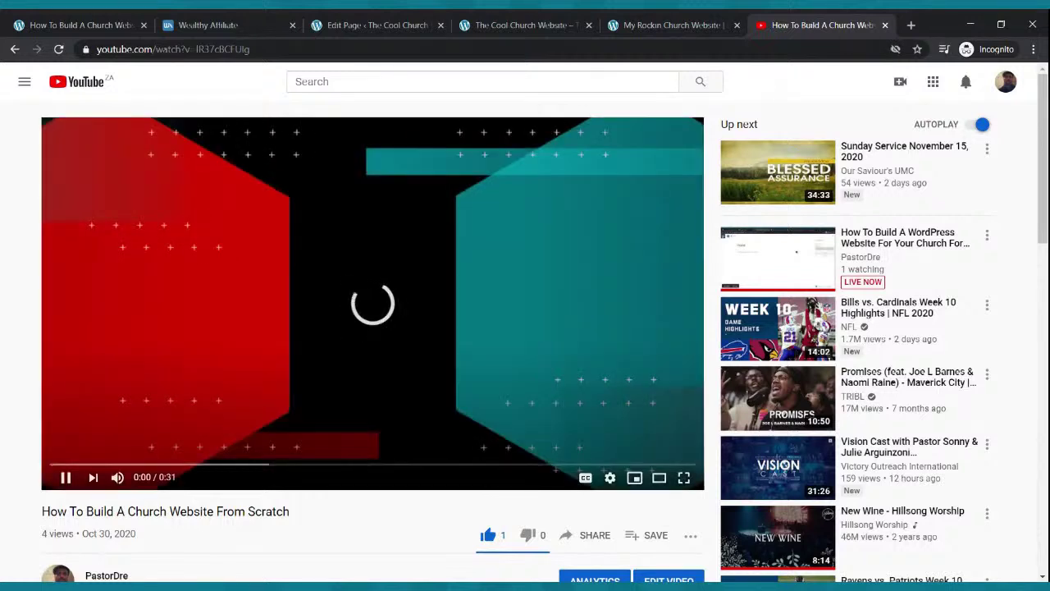
scroll(560, 419, down, 1)
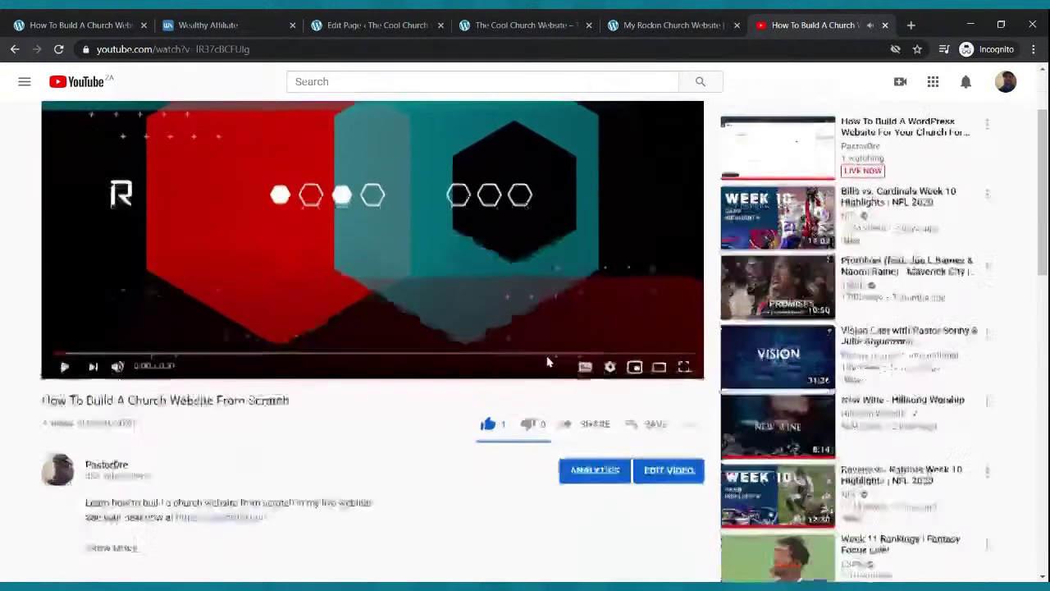
click(595, 423)
click(652, 348)
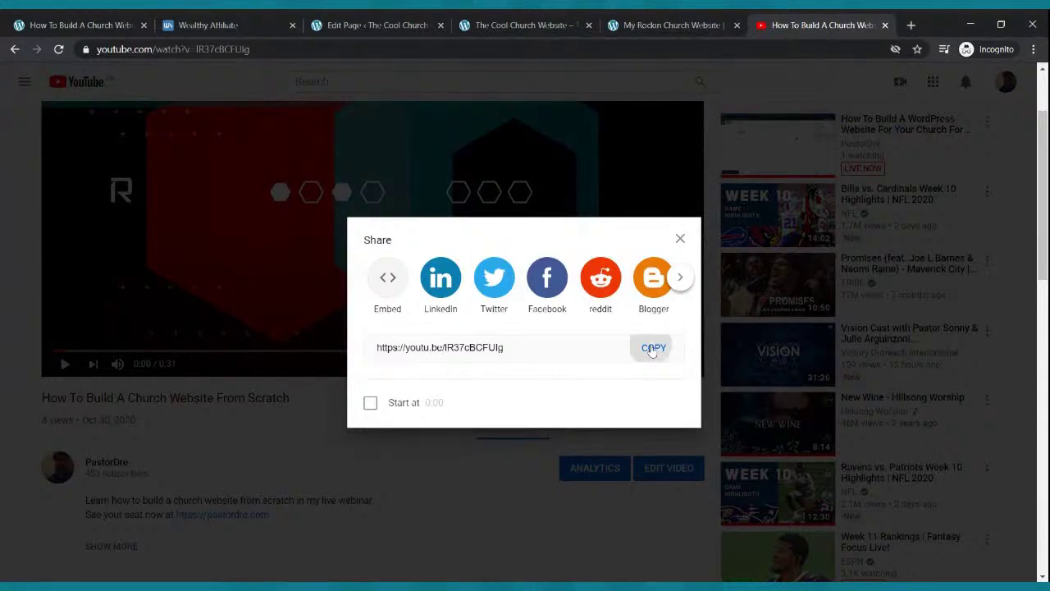
Step: Back in the page editor, embed the copied video link in the YouTube block and update the page
click(353, 26)
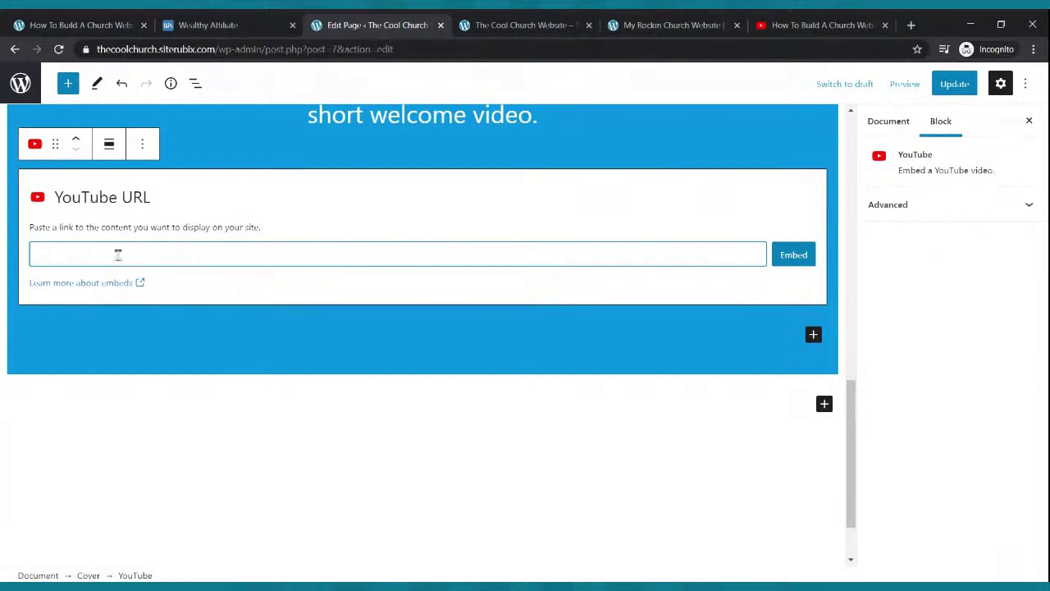
key(ctrl+v)
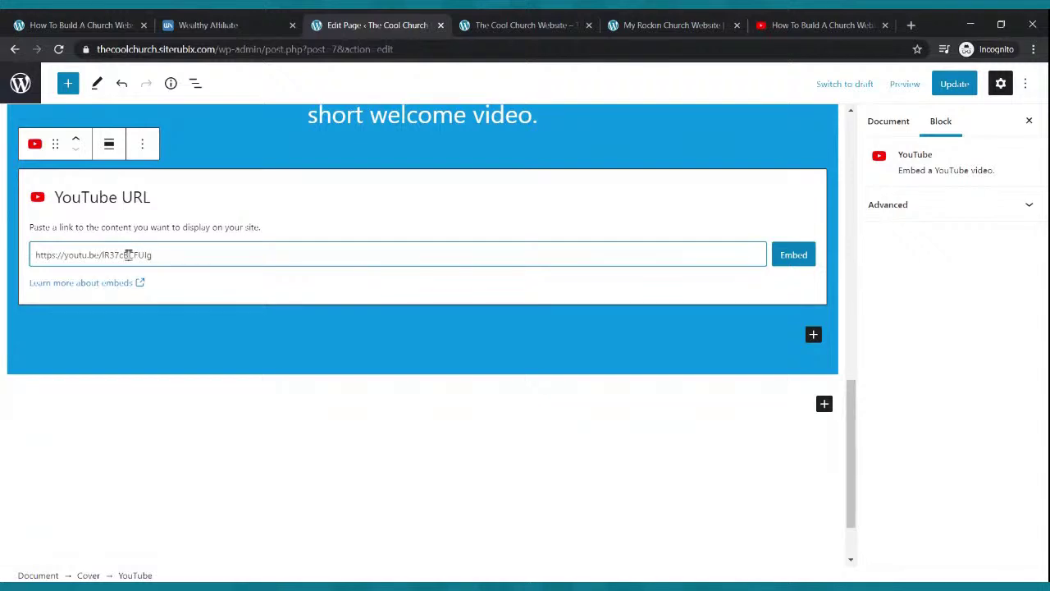
click(792, 259)
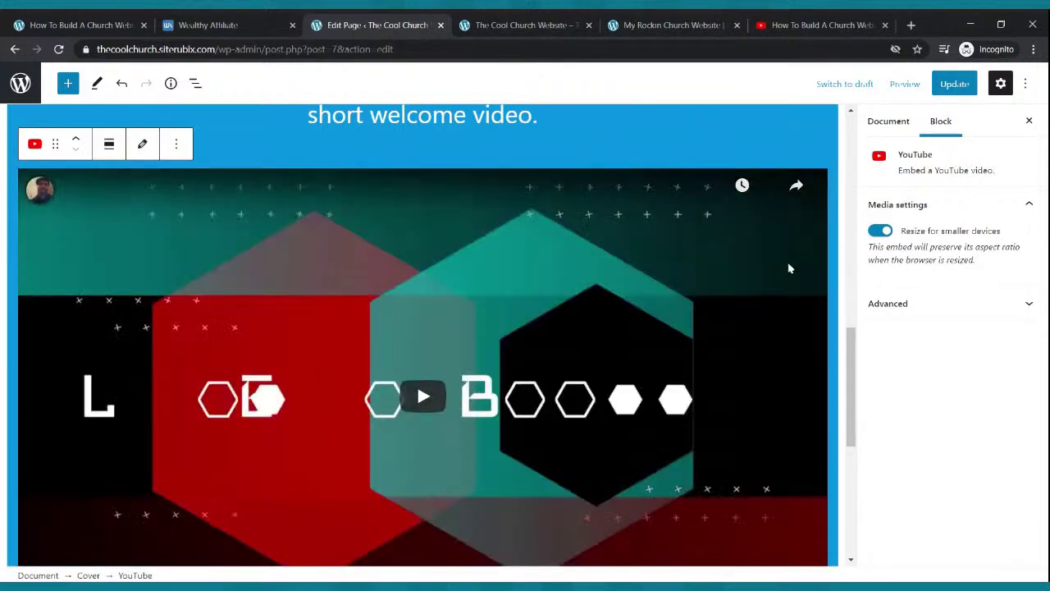
scroll(788, 264, down, 4)
click(952, 85)
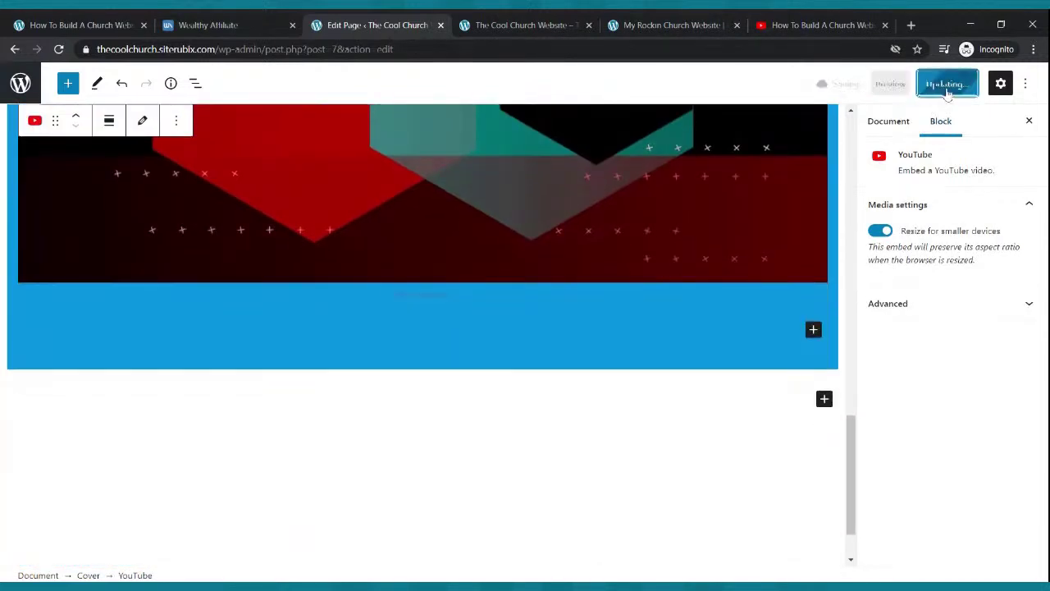
Step: Reload the live Cool Church homepage and check the welcome video section at the end of the page
click(472, 26)
click(58, 51)
scroll(536, 249, down, 12)
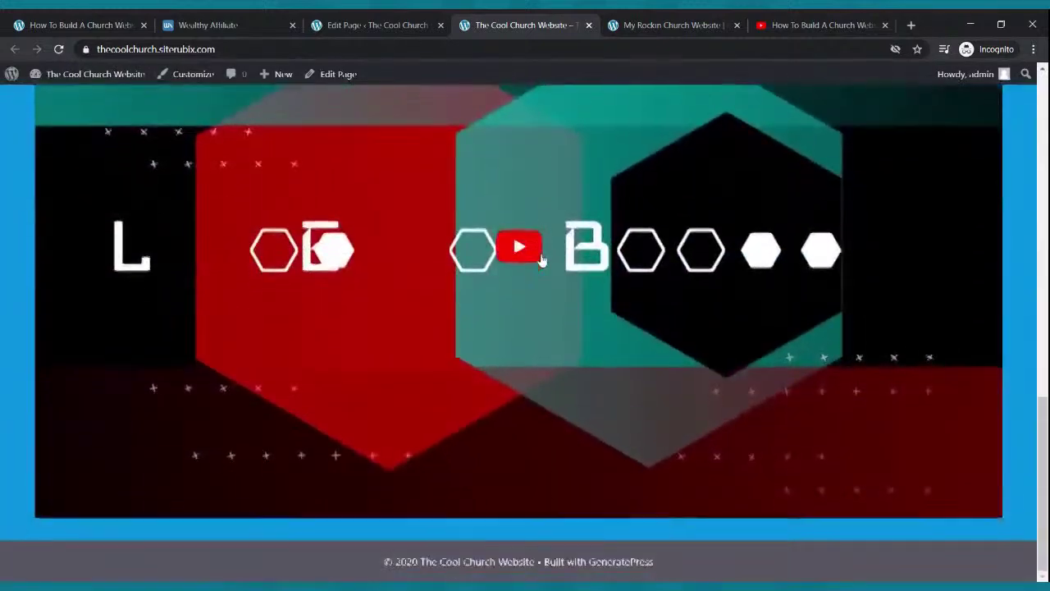
Step: Return to the page editor and remove the full-width YouTube video block from the blue welcome section
scroll(542, 255, up, 3)
scroll(542, 252, down, 2)
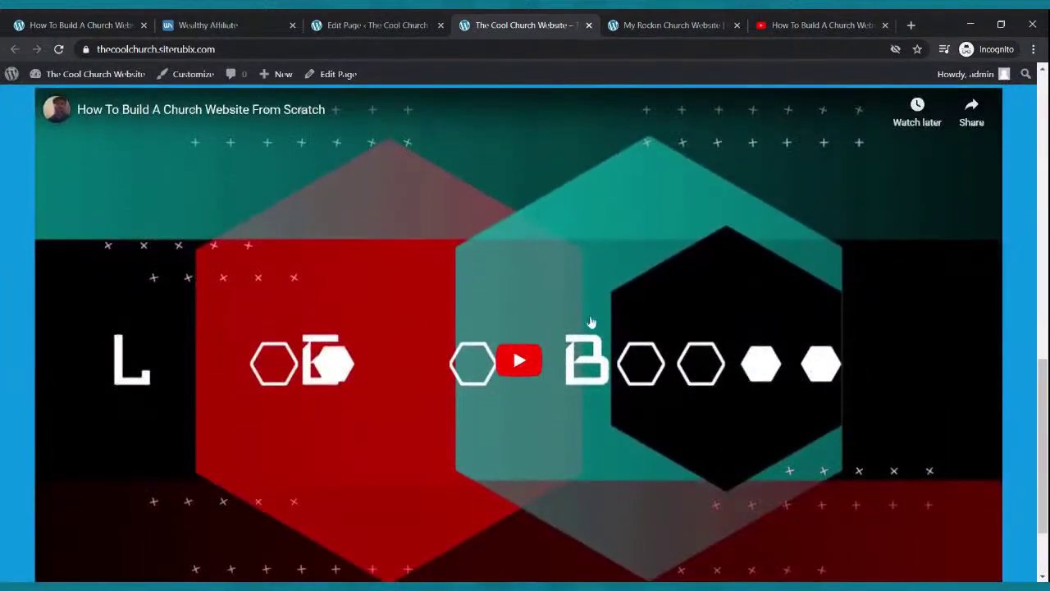
scroll(547, 271, up, 11)
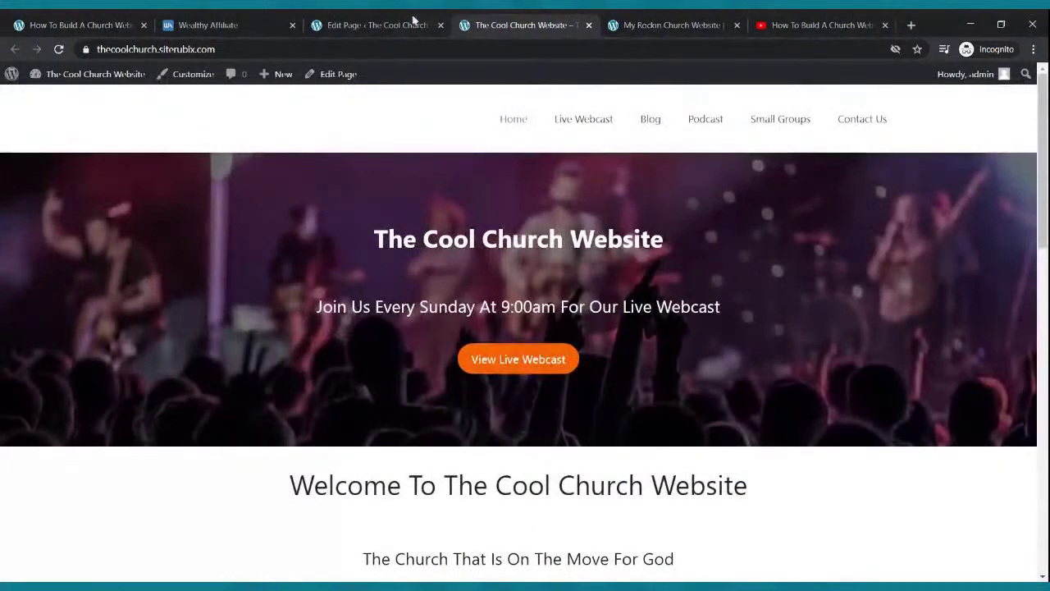
click(433, 20)
scroll(480, 281, up, 5)
scroll(521, 263, up, 2)
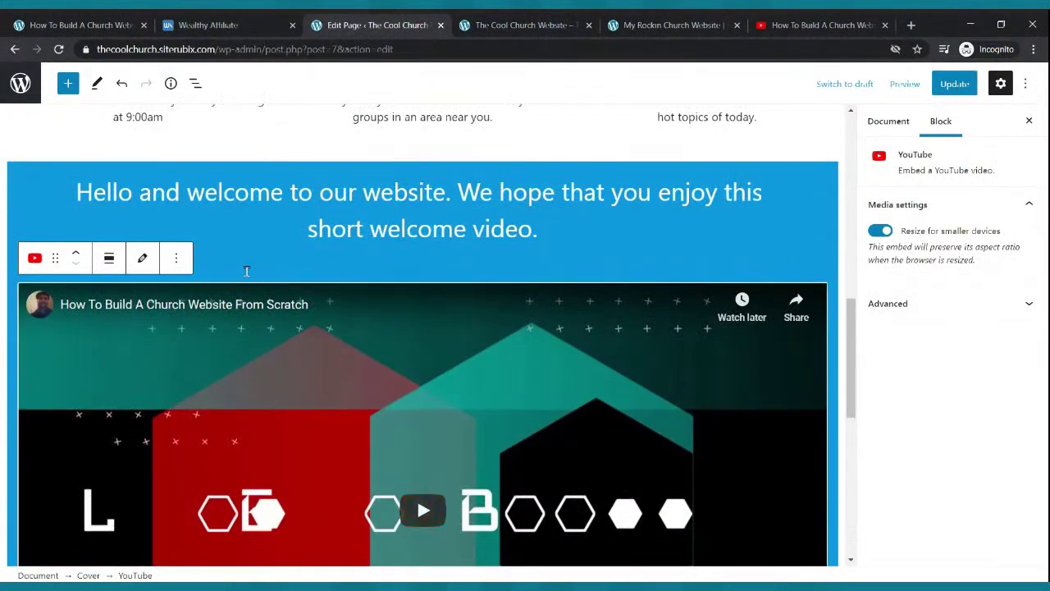
click(258, 349)
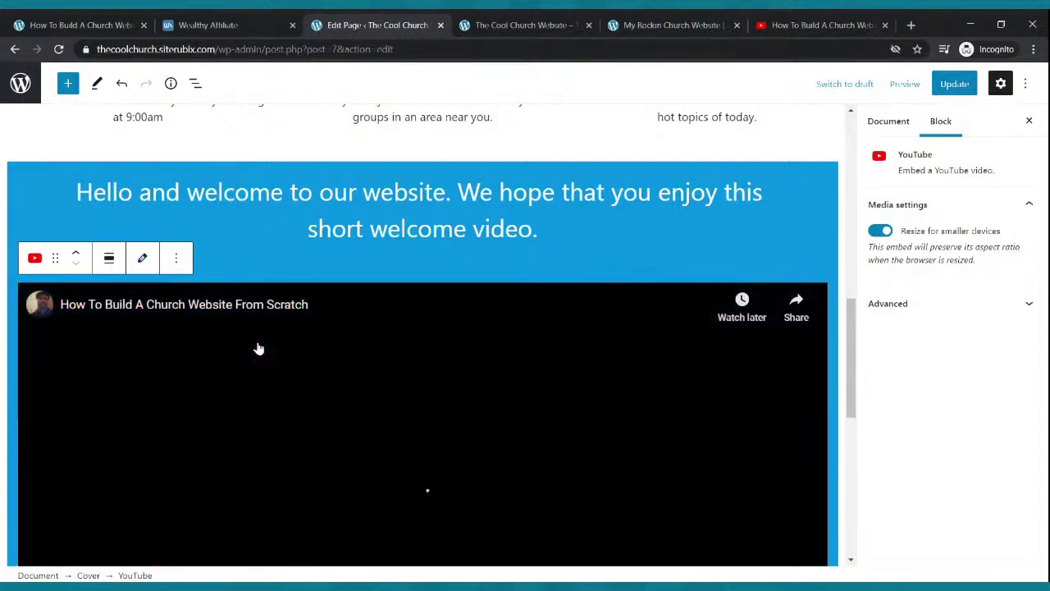
click(178, 259)
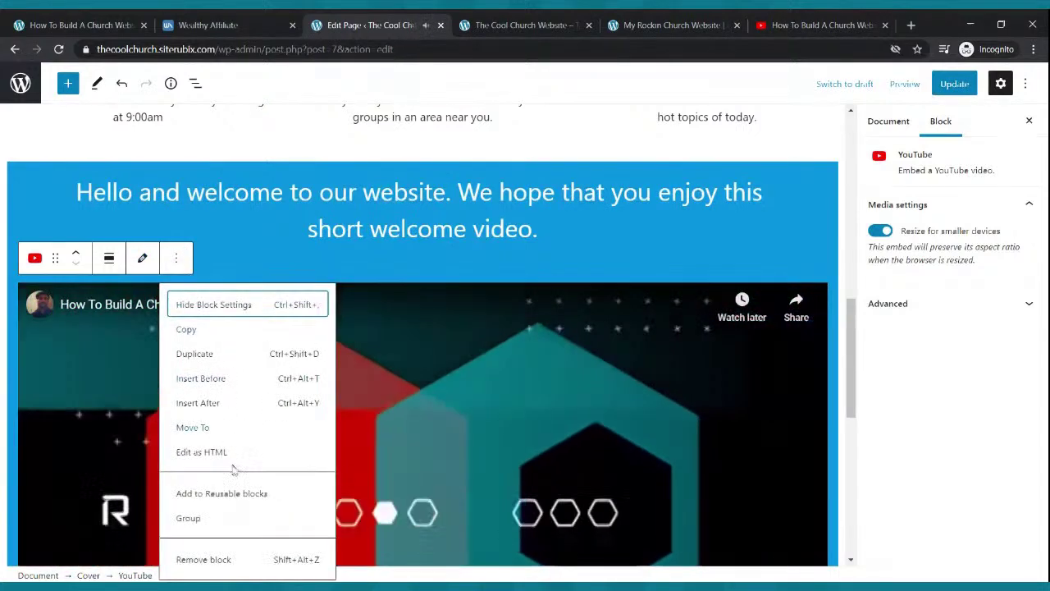
click(203, 560)
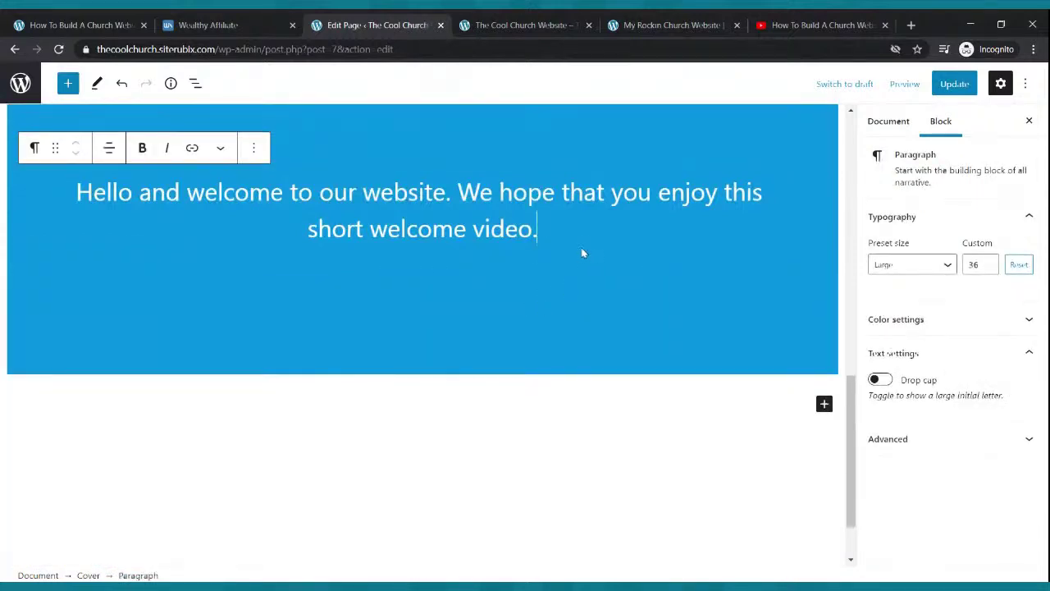
Step: Insert a Columns block with the 33 / 33 / 33 layout below the welcome message in the blue section
key(Return)
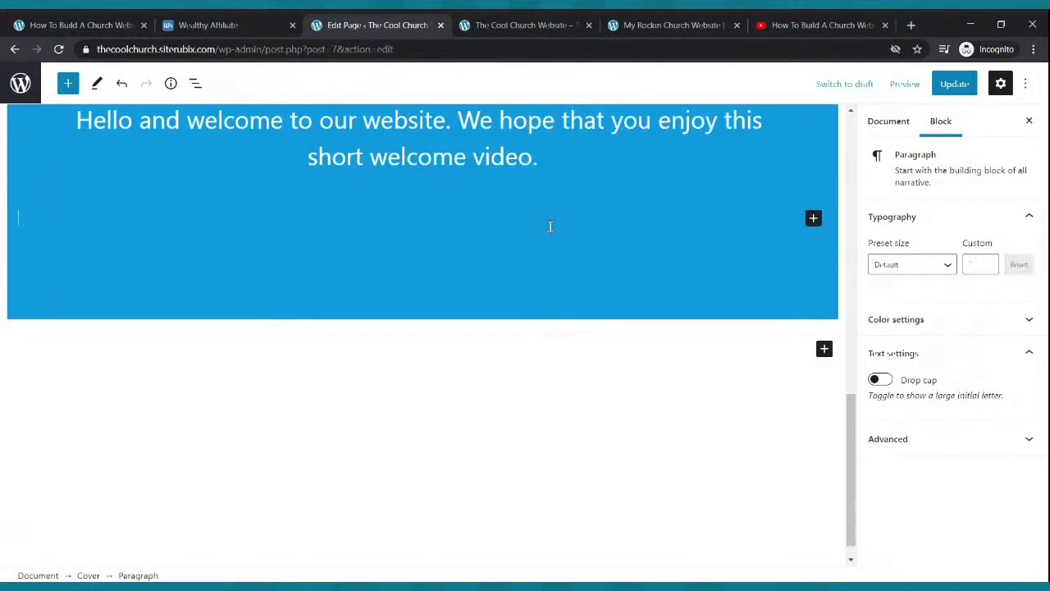
click(813, 218)
text(columns)
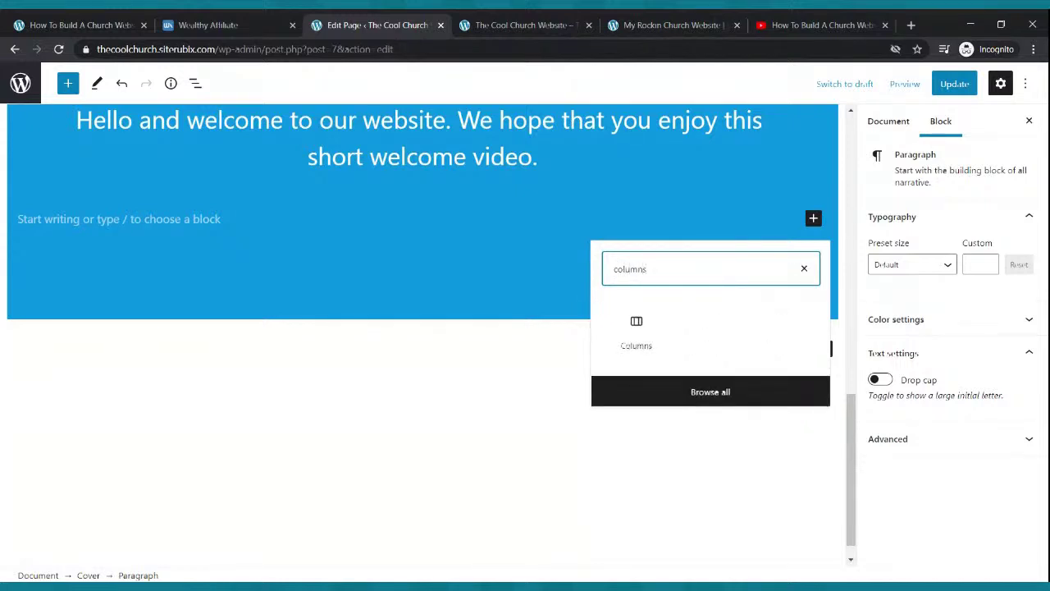
click(637, 337)
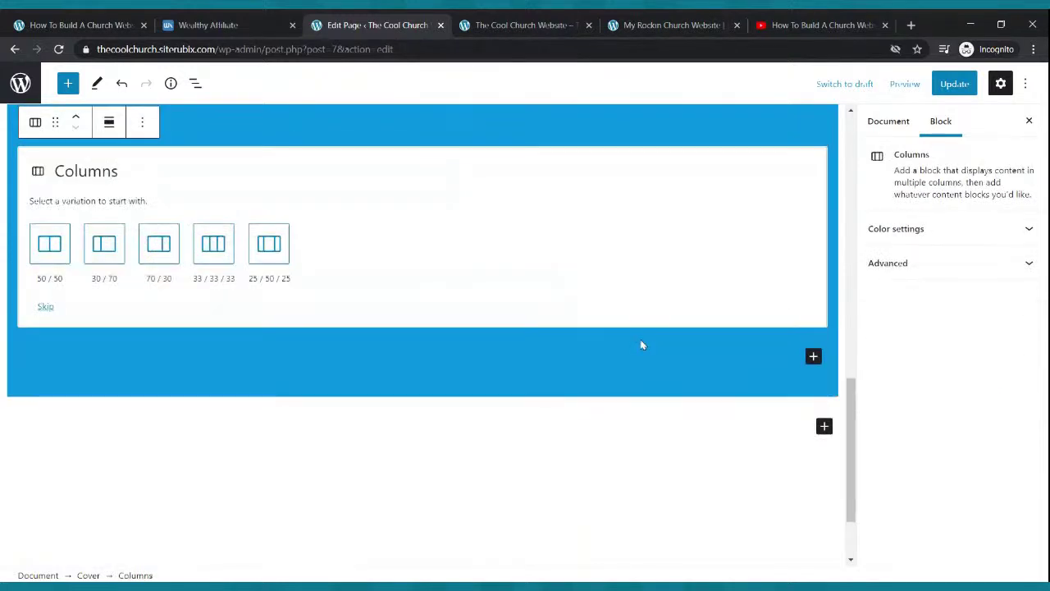
click(213, 244)
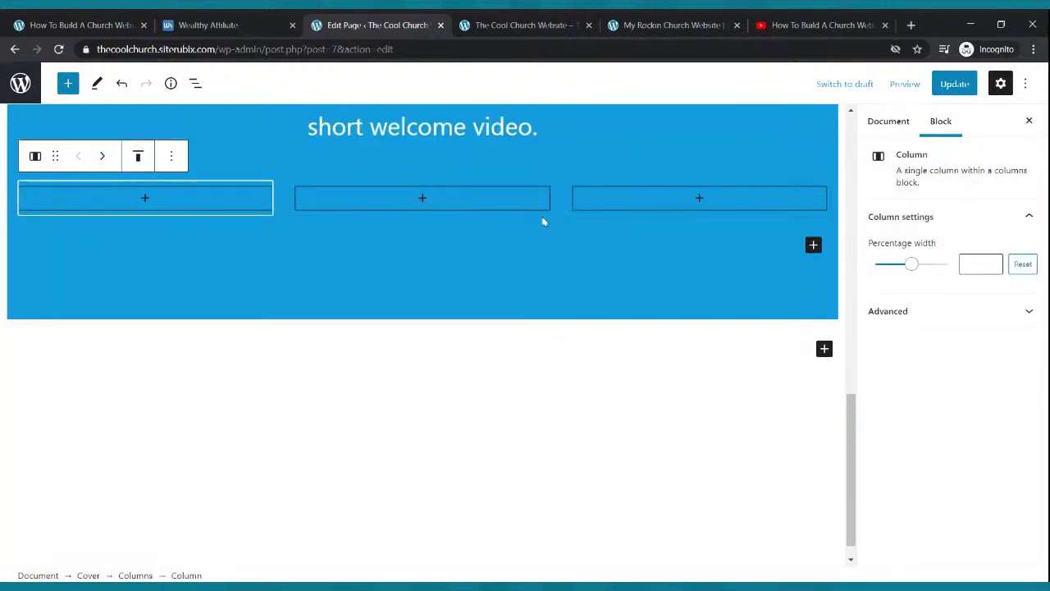
Step: Add a YouTube block to the middle column, embed the copied video link and update the page
click(428, 204)
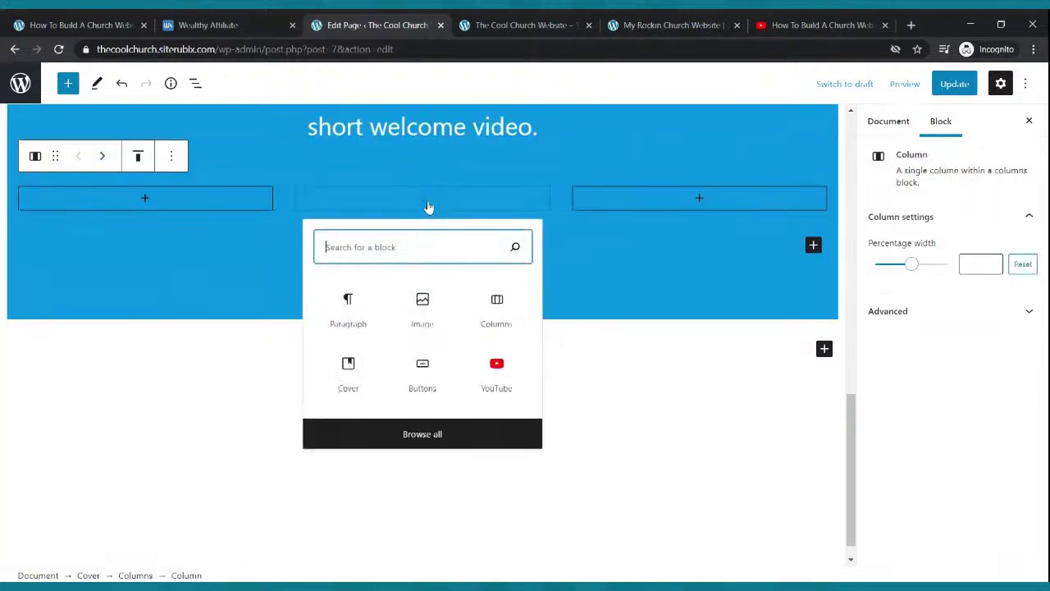
click(496, 371)
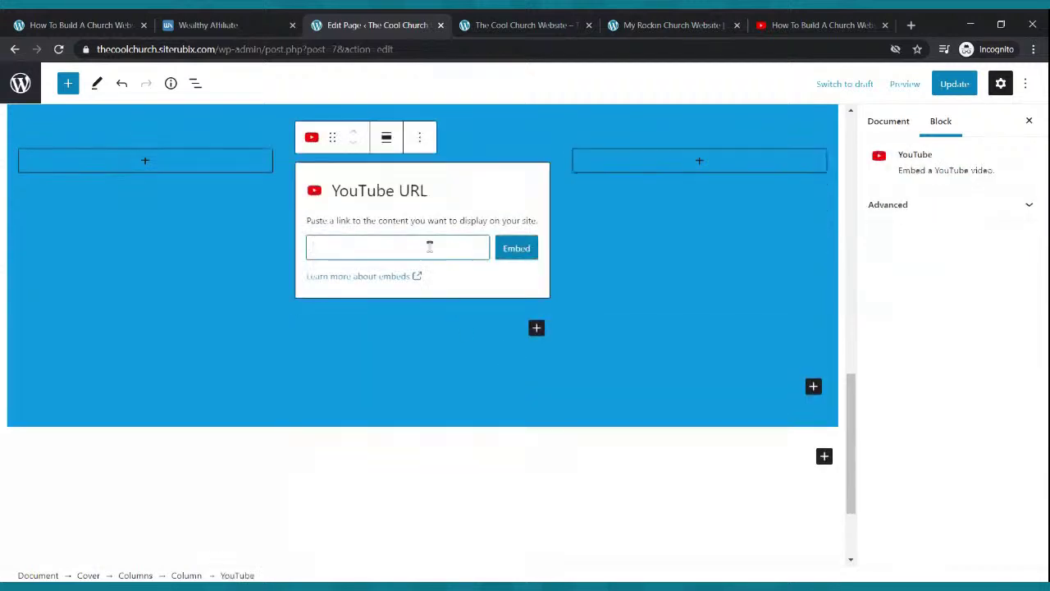
key(ctrl+v)
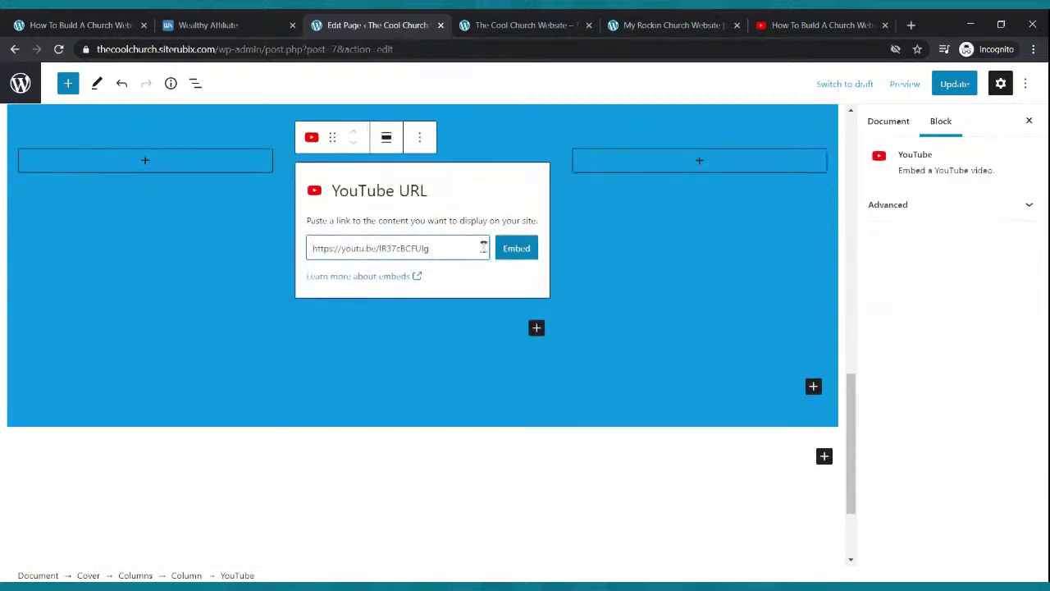
click(502, 251)
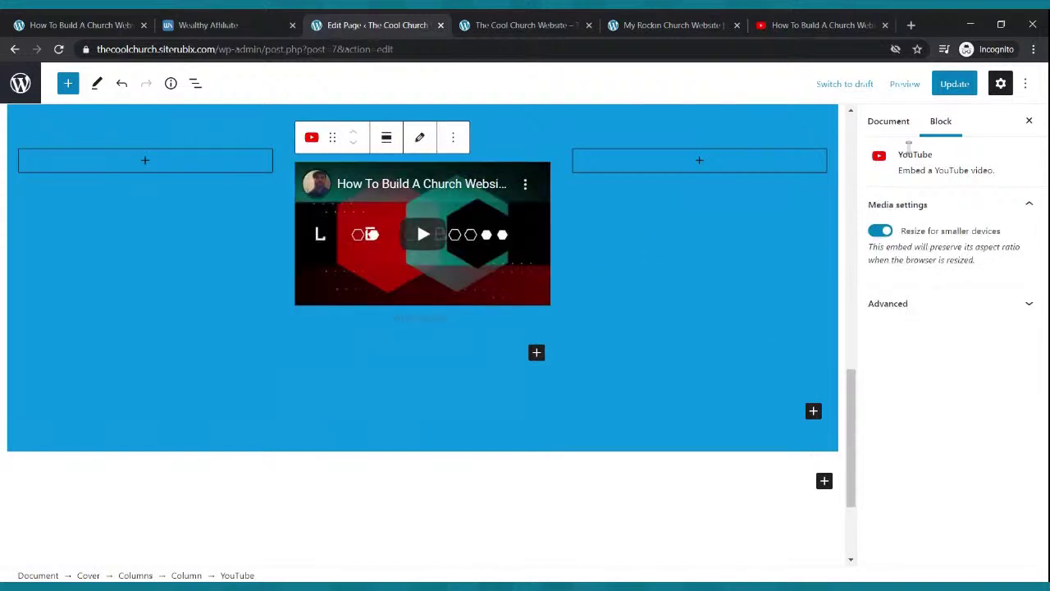
click(956, 89)
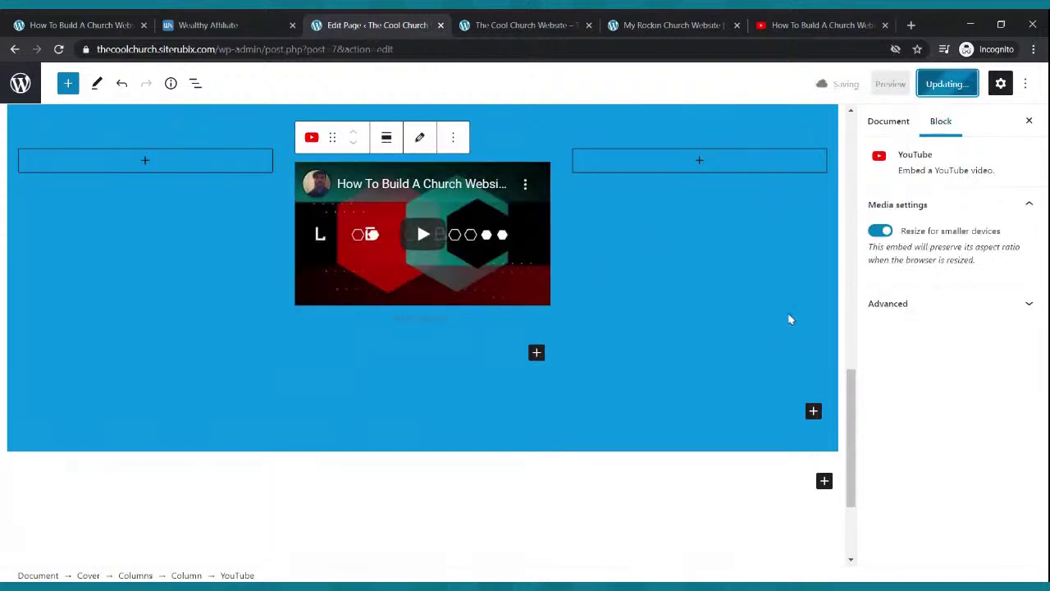
Step: Reload the live Cool Church homepage and look over the updated page
click(569, 23)
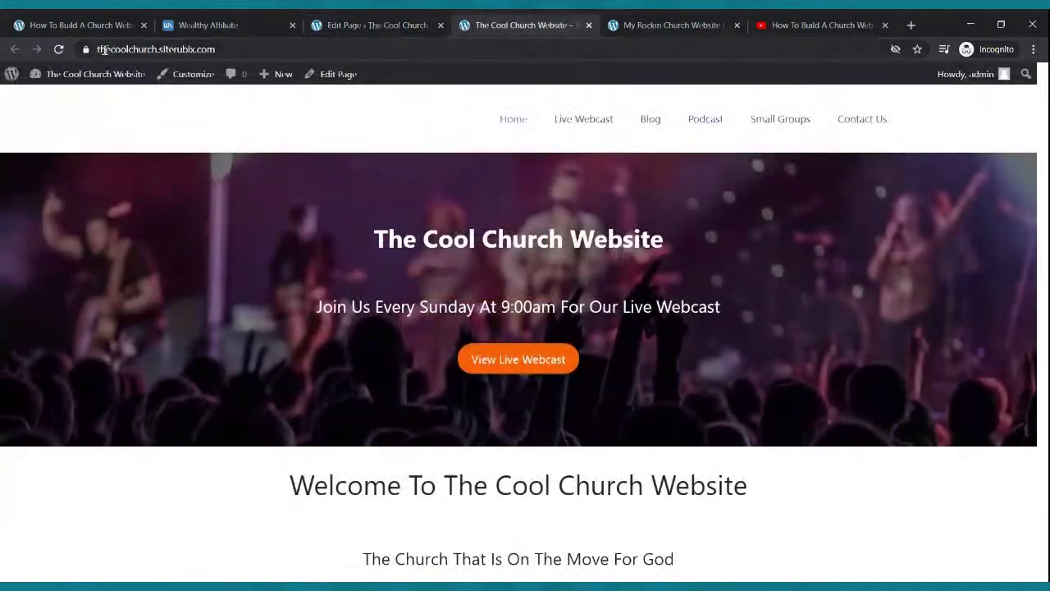
click(58, 49)
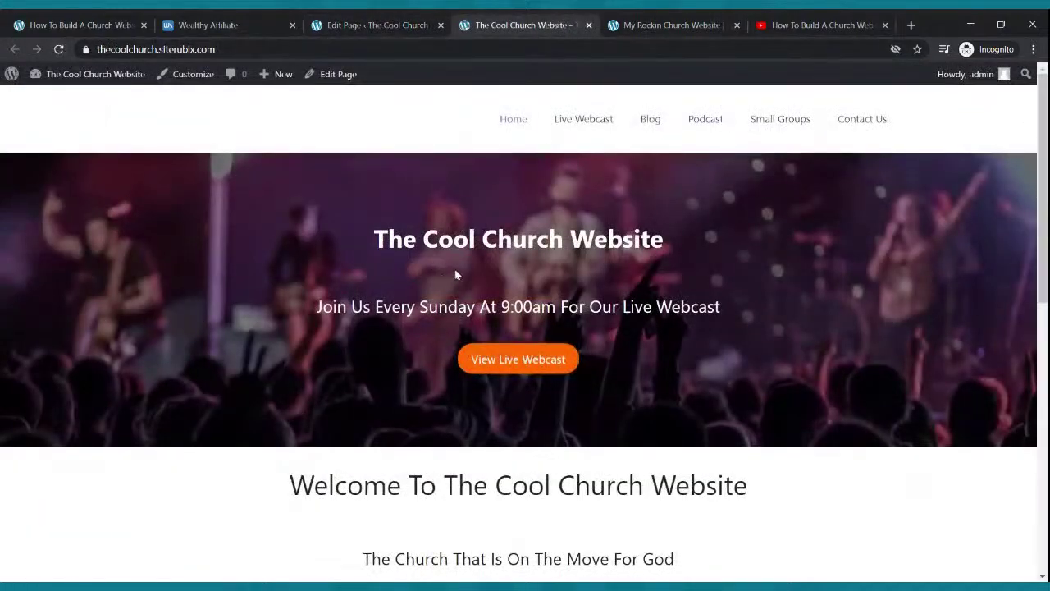
scroll(457, 275, down, 7)
scroll(456, 267, up, 5)
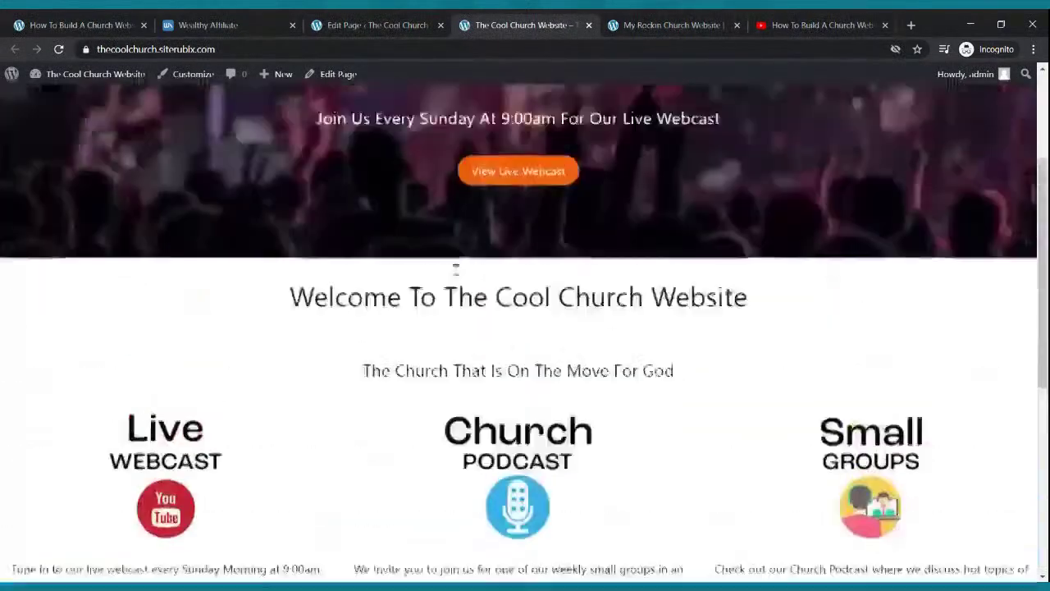
scroll(455, 266, up, 3)
Step: Back in the page editor, set the percentage width of the empty first column to 25
click(378, 25)
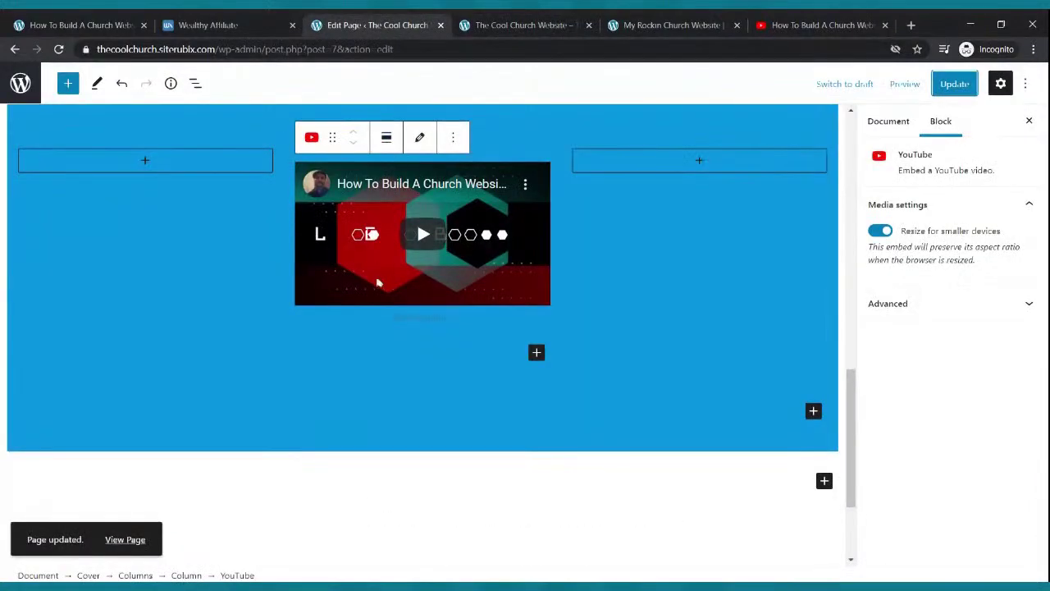
click(228, 193)
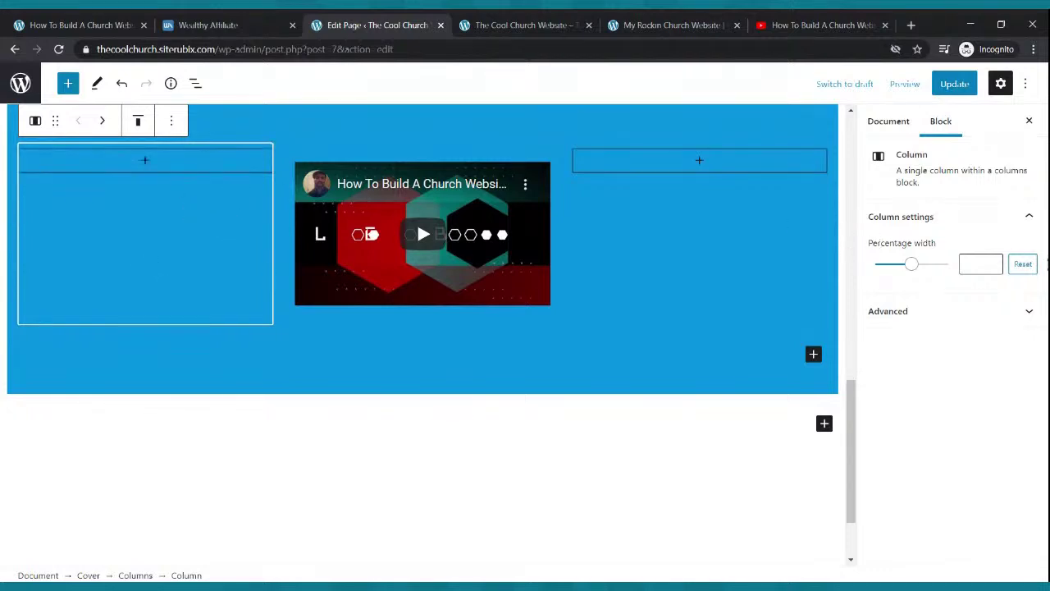
click(912, 265)
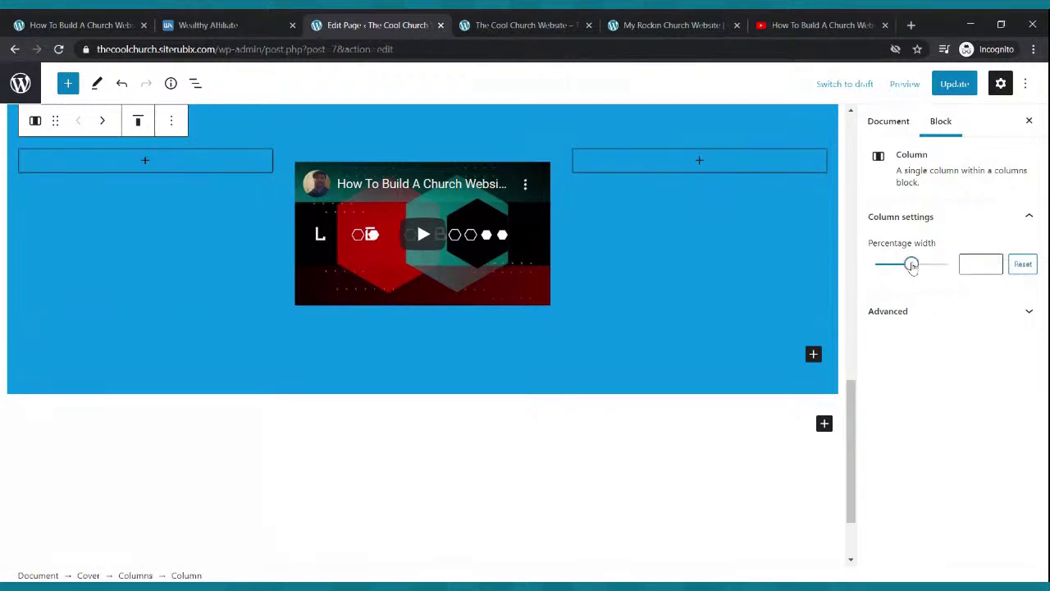
drag(911, 265, 897, 273)
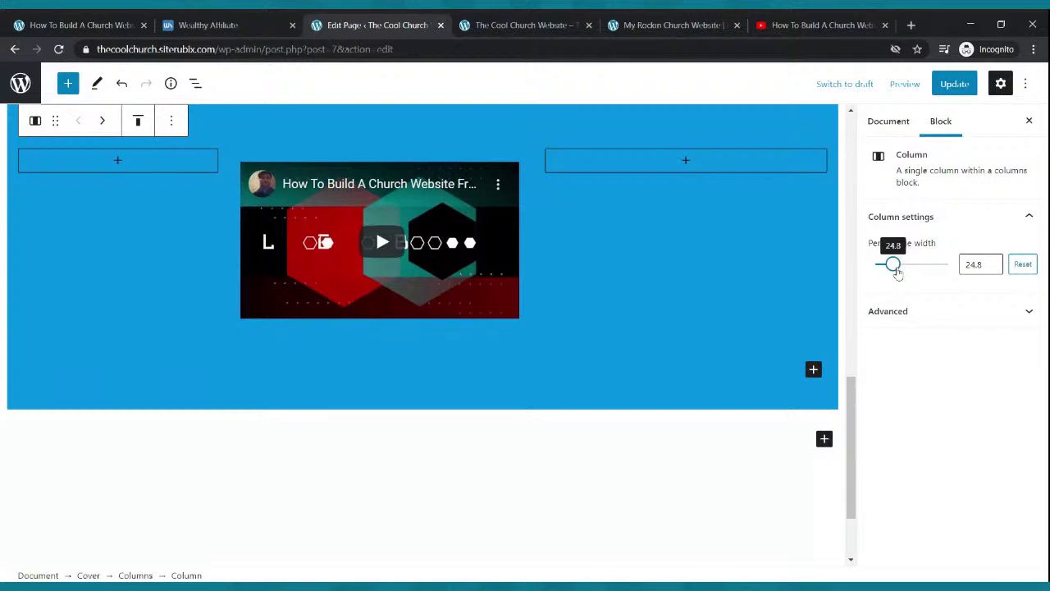
click(991, 261)
click(991, 261)
click(991, 261)
click(991, 261)
click(991, 261)
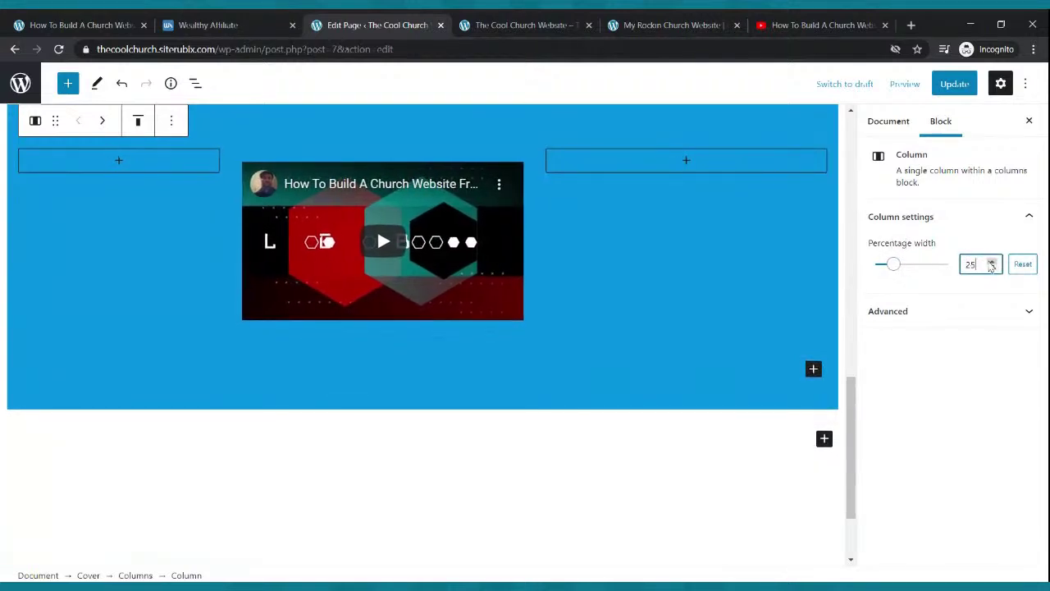
Step: Set the percentage width of the empty third column to 25
click(772, 222)
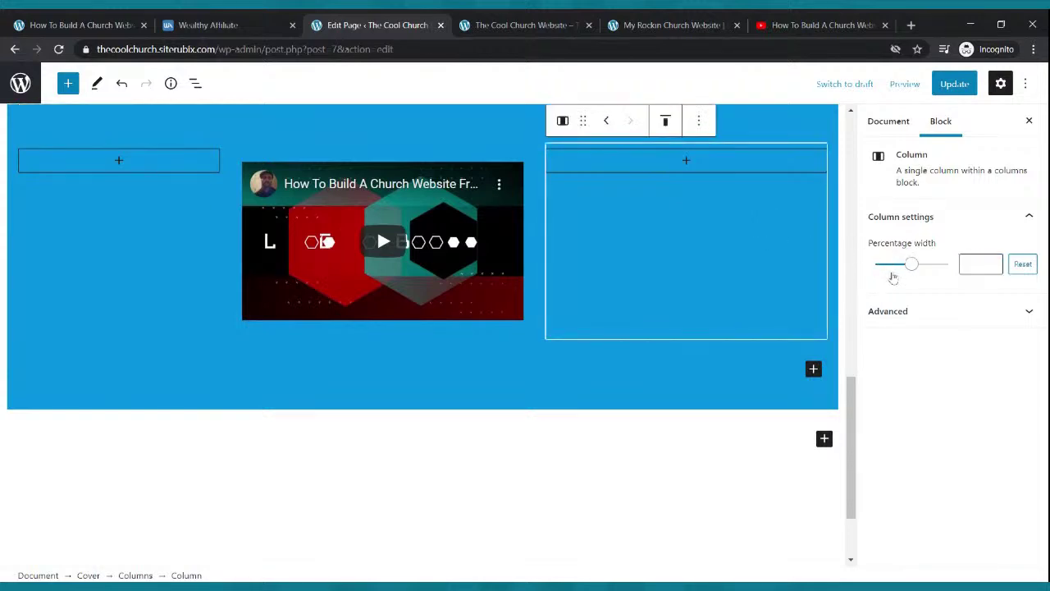
drag(914, 272, 898, 277)
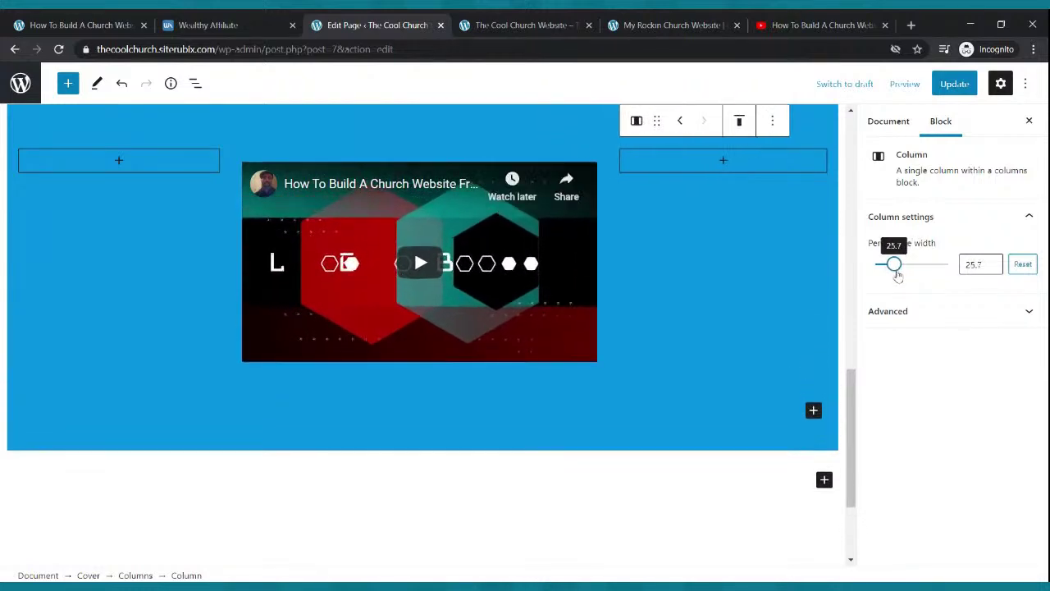
click(993, 268)
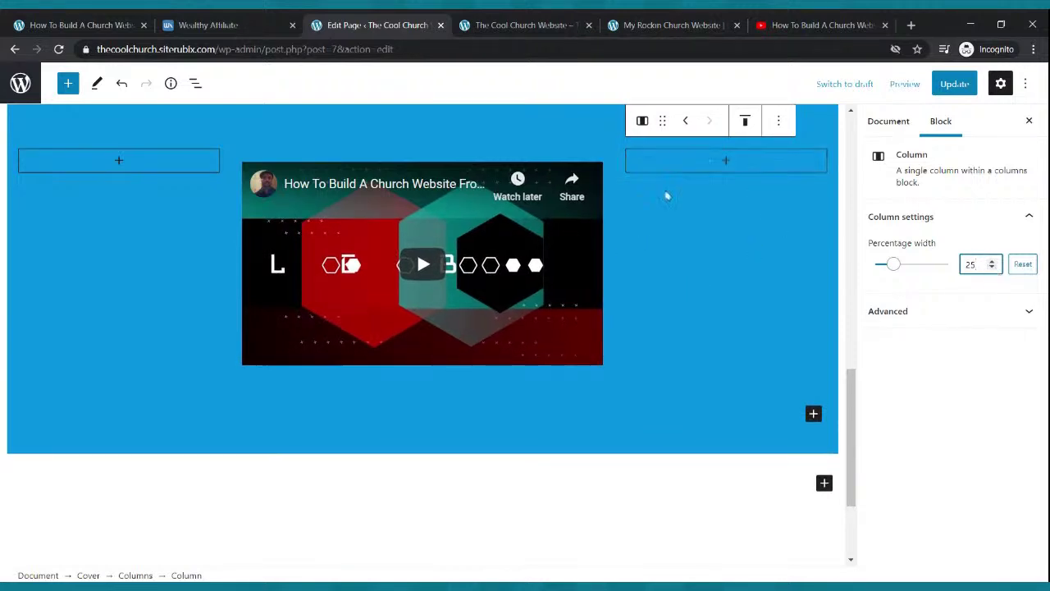
Step: Reduce the percentage width of the third column to 20 to enlarge the video
click(726, 221)
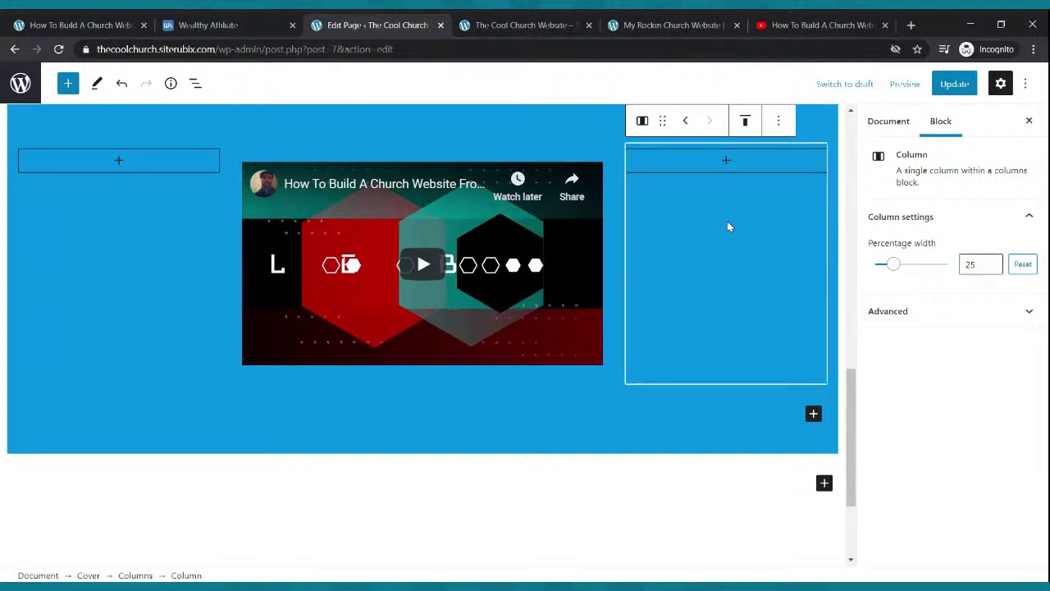
click(992, 268)
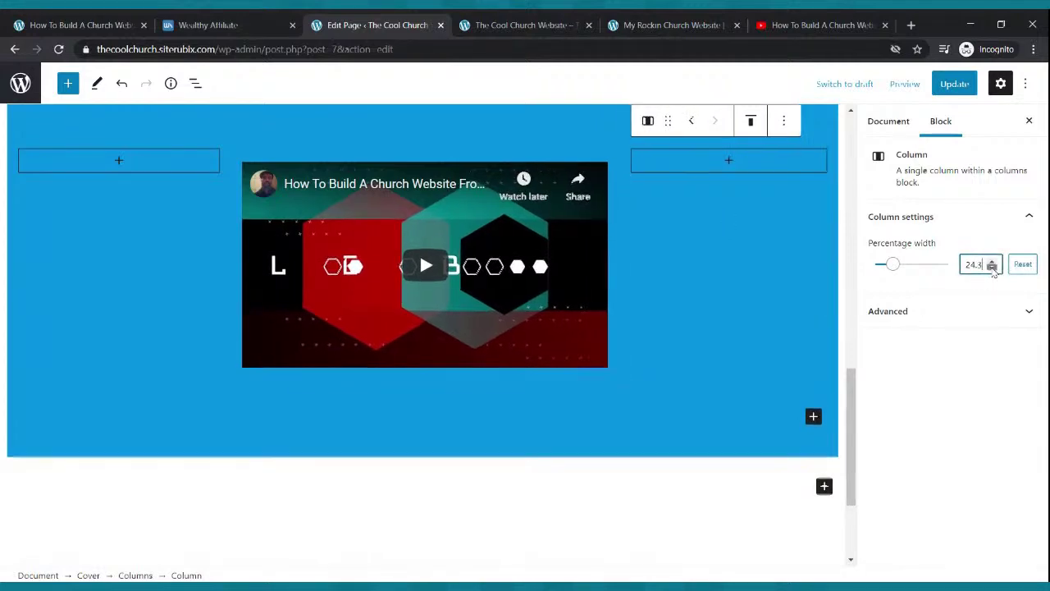
click(991, 268)
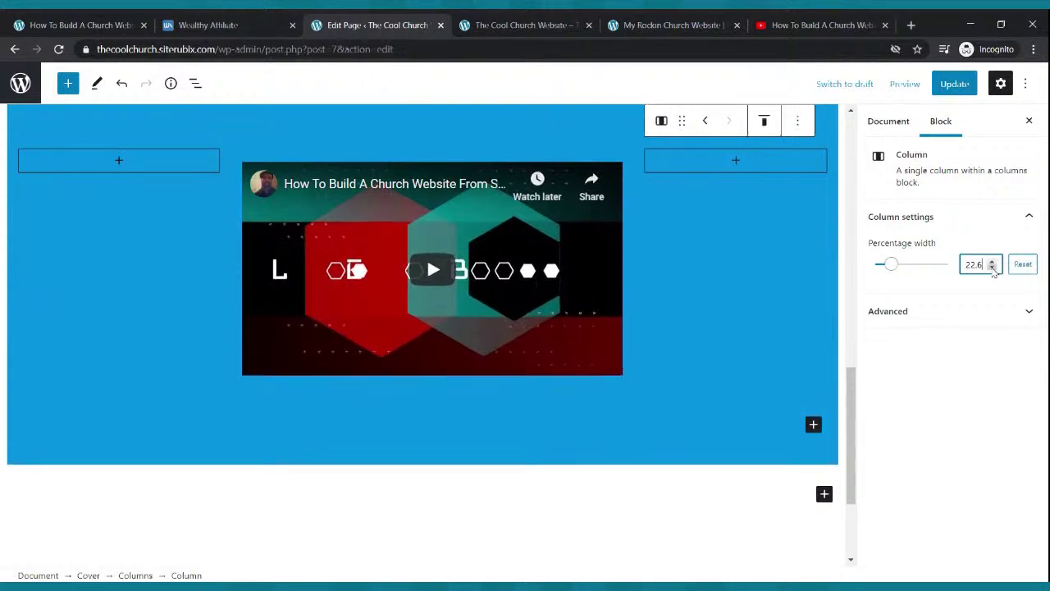
click(992, 268)
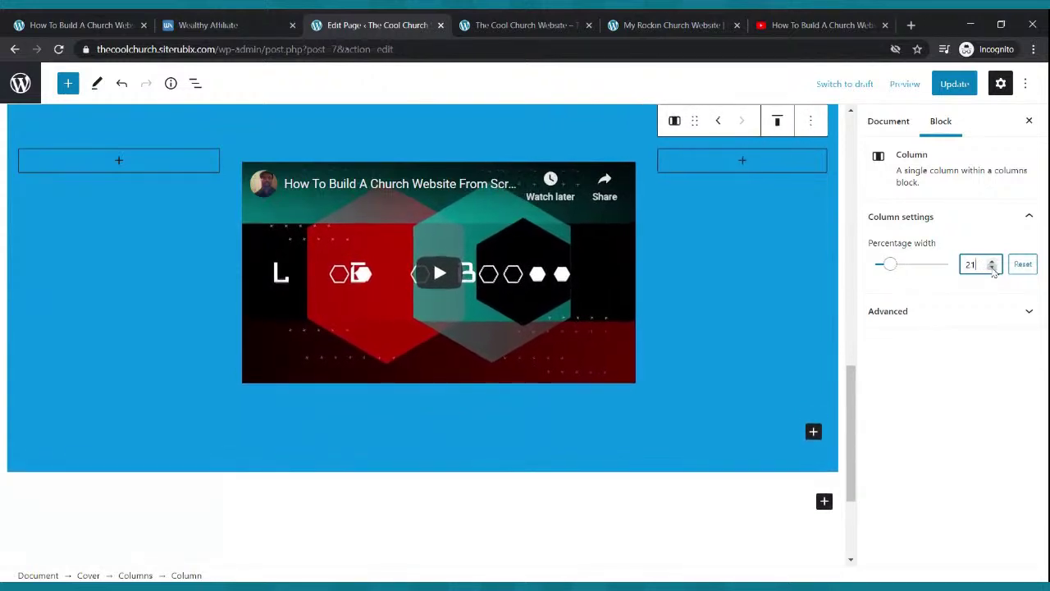
click(992, 267)
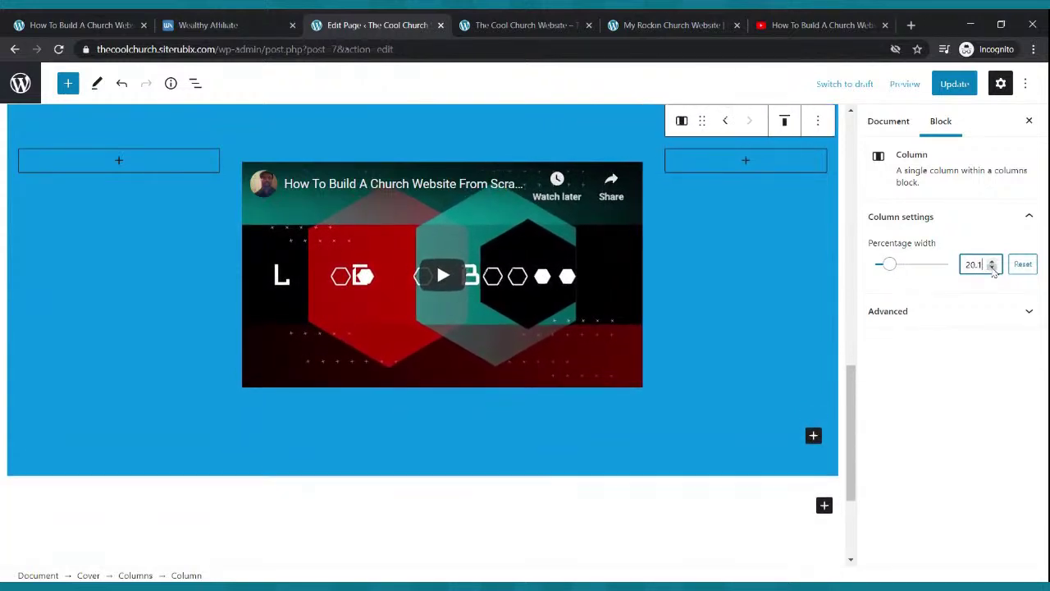
Step: Reduce the percentage width of the first column to 20 and update the page
click(199, 239)
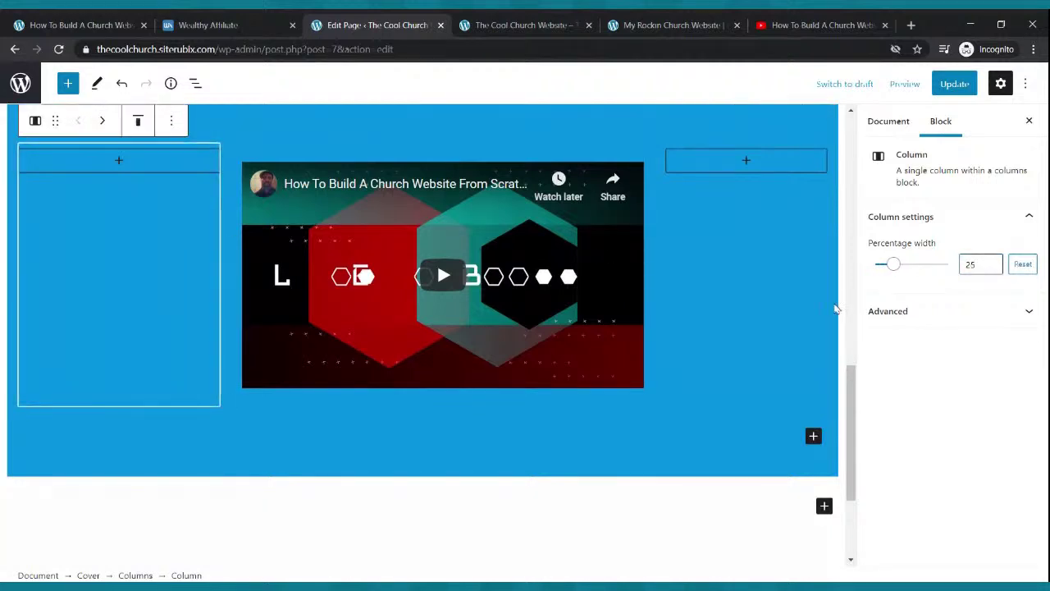
click(992, 268)
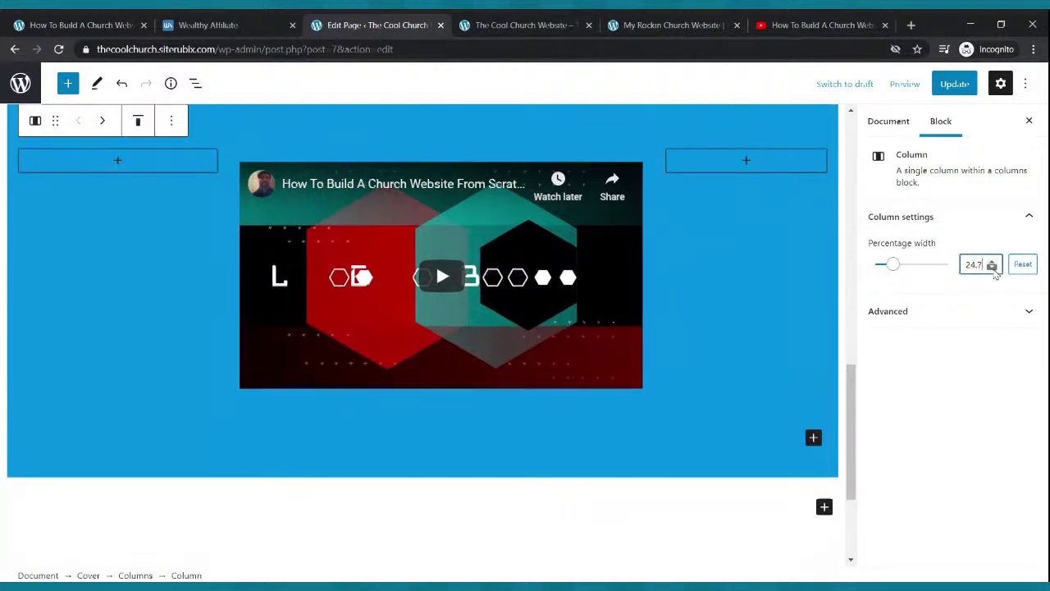
click(992, 269)
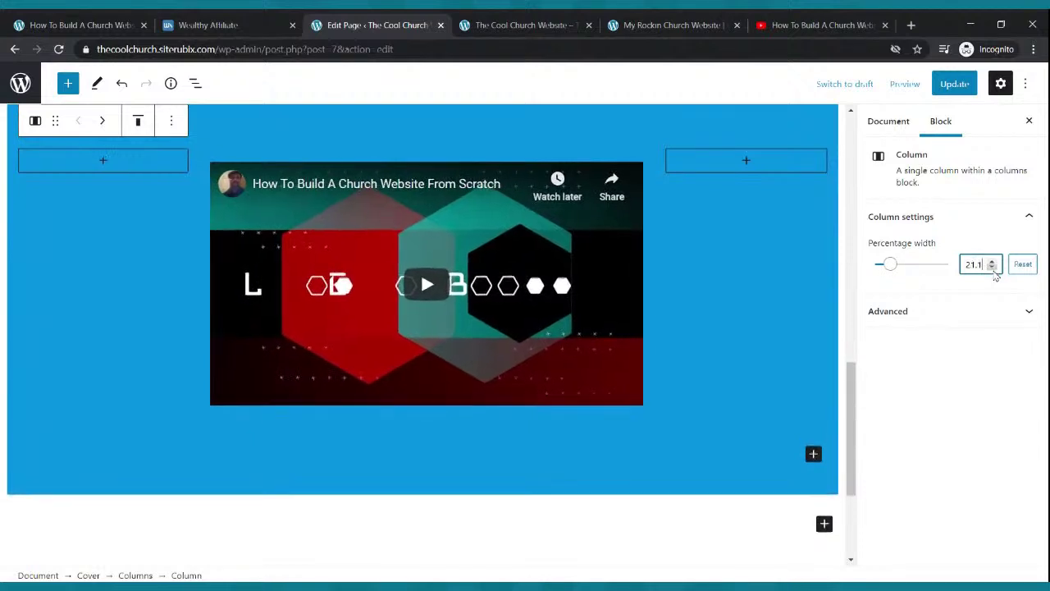
click(992, 267)
click(946, 84)
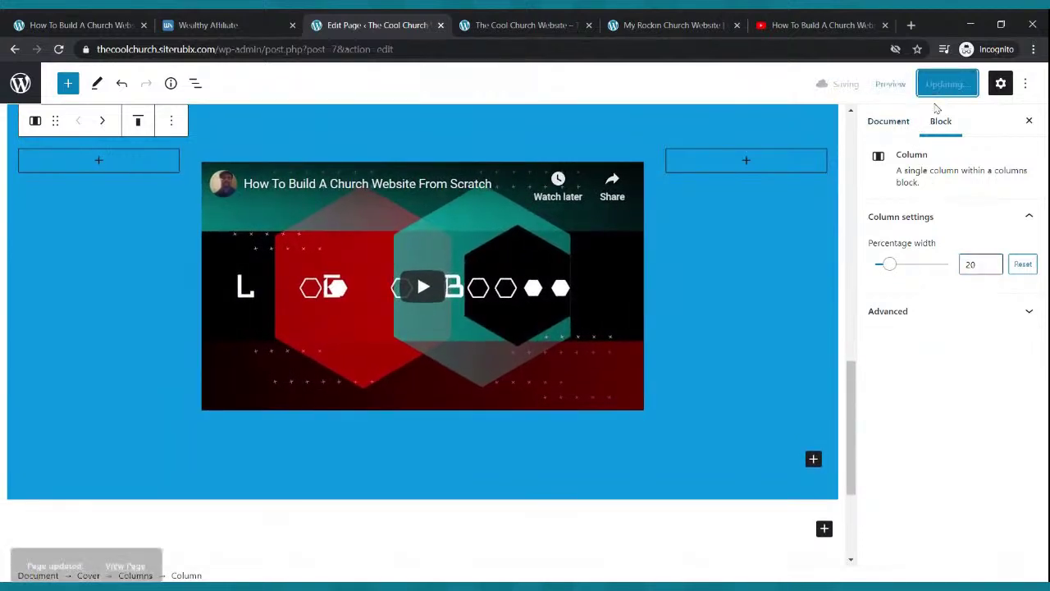
Step: Reload the live homepage and review its full layout, including the size and centring of the welcome video
click(525, 25)
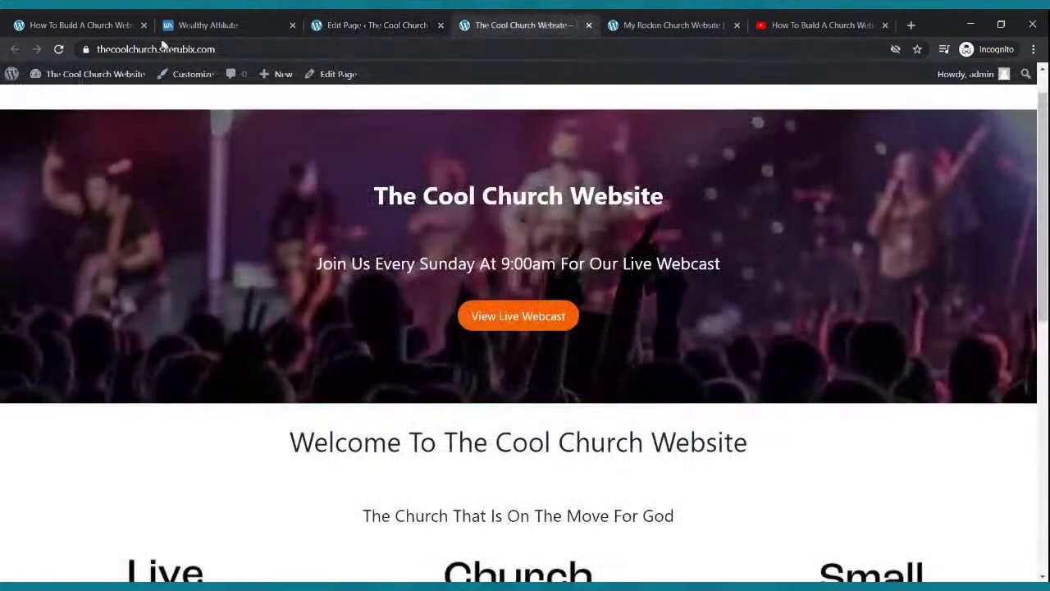
click(58, 49)
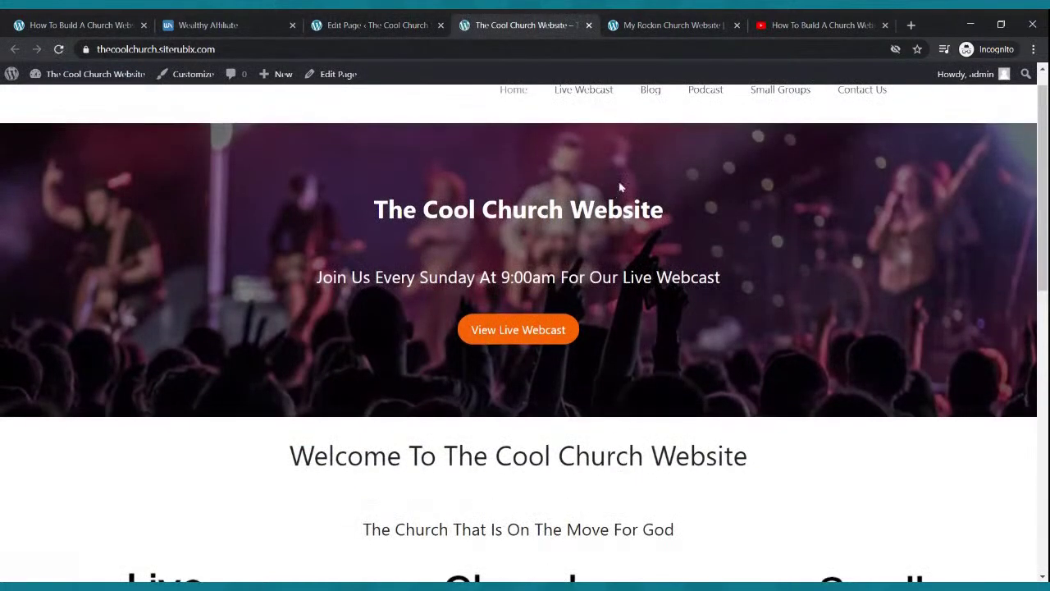
scroll(625, 176, down, 10)
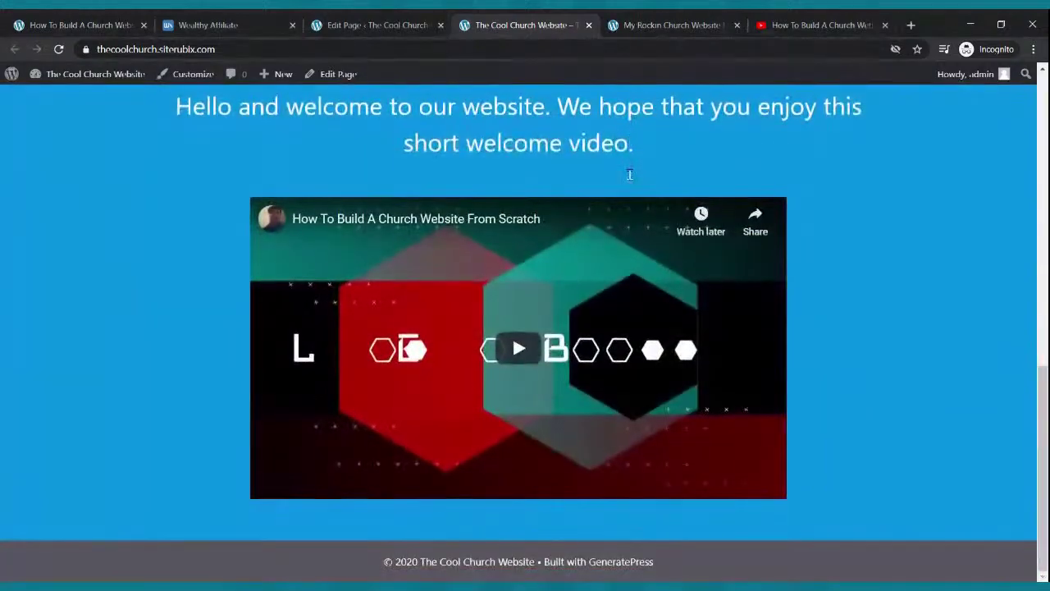
scroll(673, 193, up, 10)
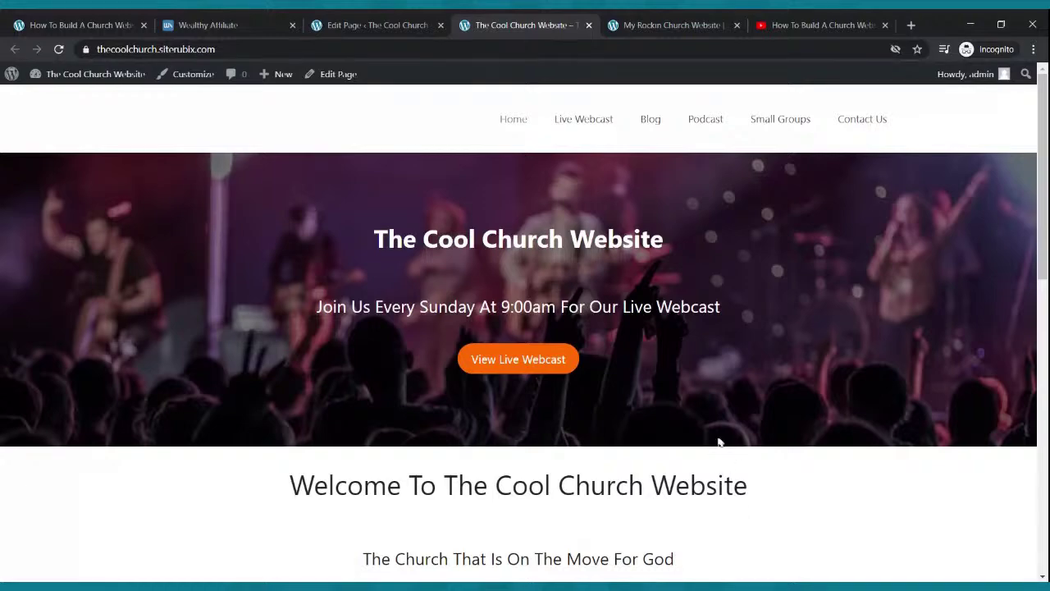
scroll(585, 146, down, 10)
scroll(592, 148, up, 2)
scroll(592, 149, up, 3)
scroll(597, 164, down, 4)
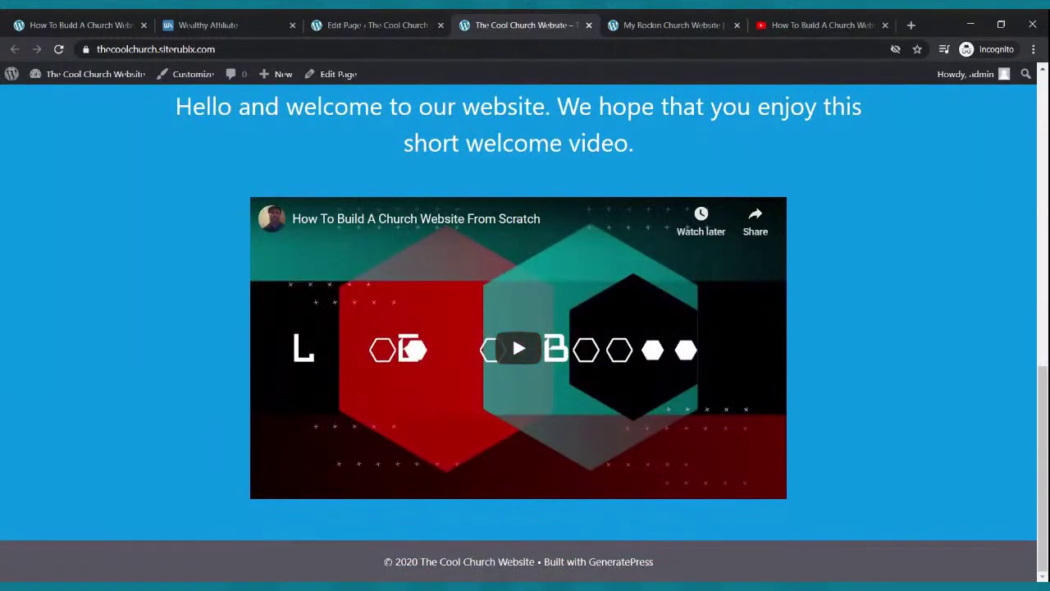
scroll(544, 333, up, 10)
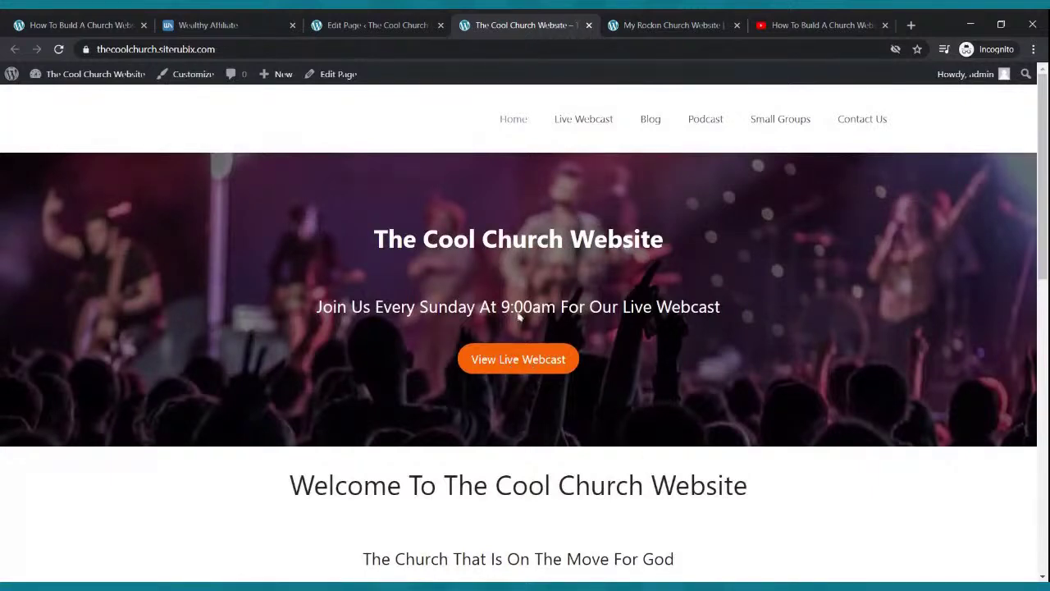
scroll(606, 328, down, 3)
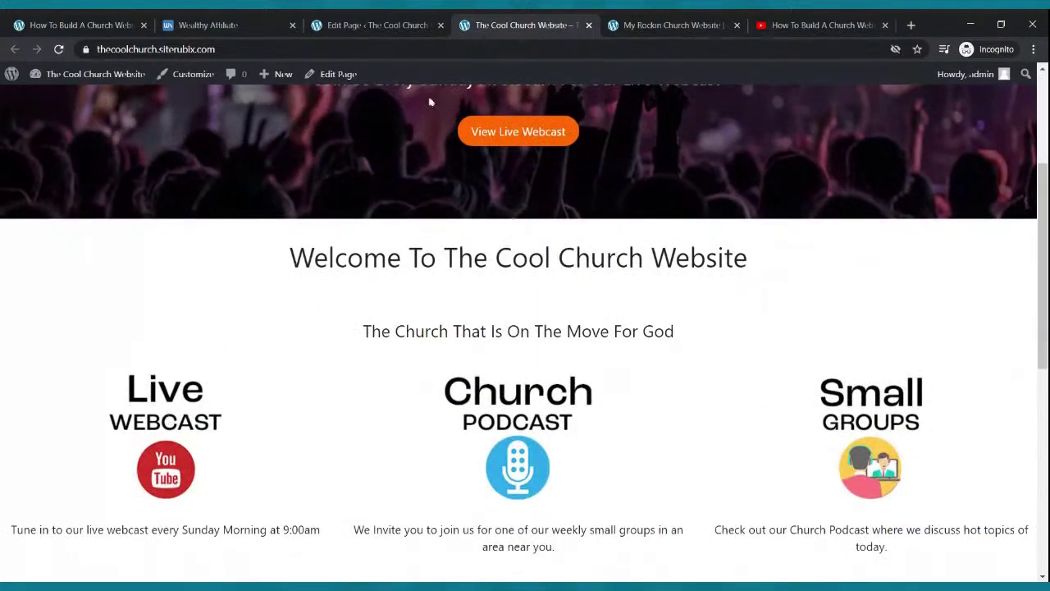
Step: Back in the page editor, open the link entry of the View Live Webcast button in the hero cover
click(399, 31)
scroll(427, 439, up, 5)
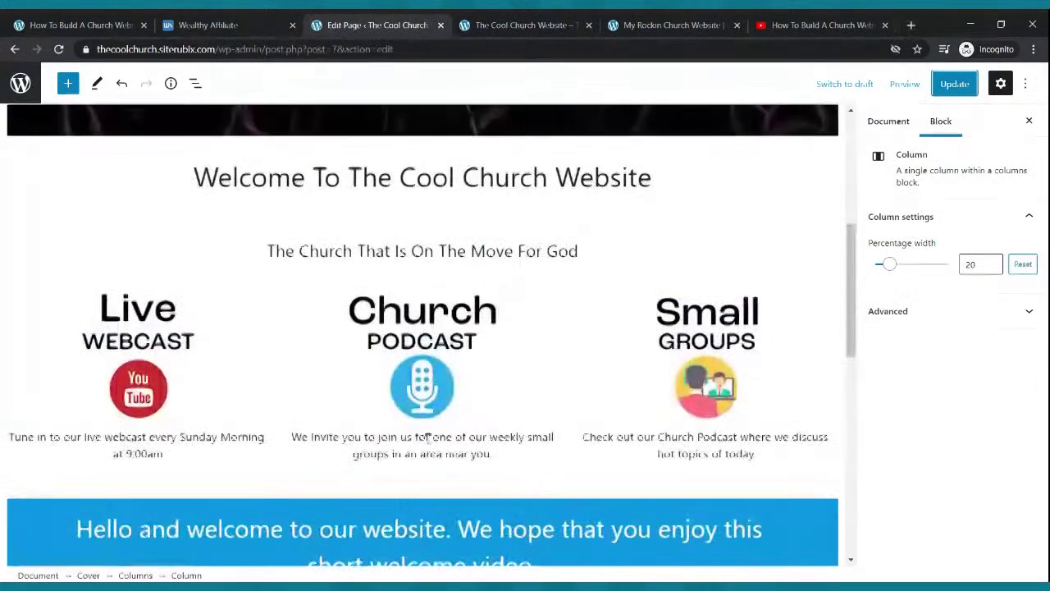
scroll(427, 439, up, 5)
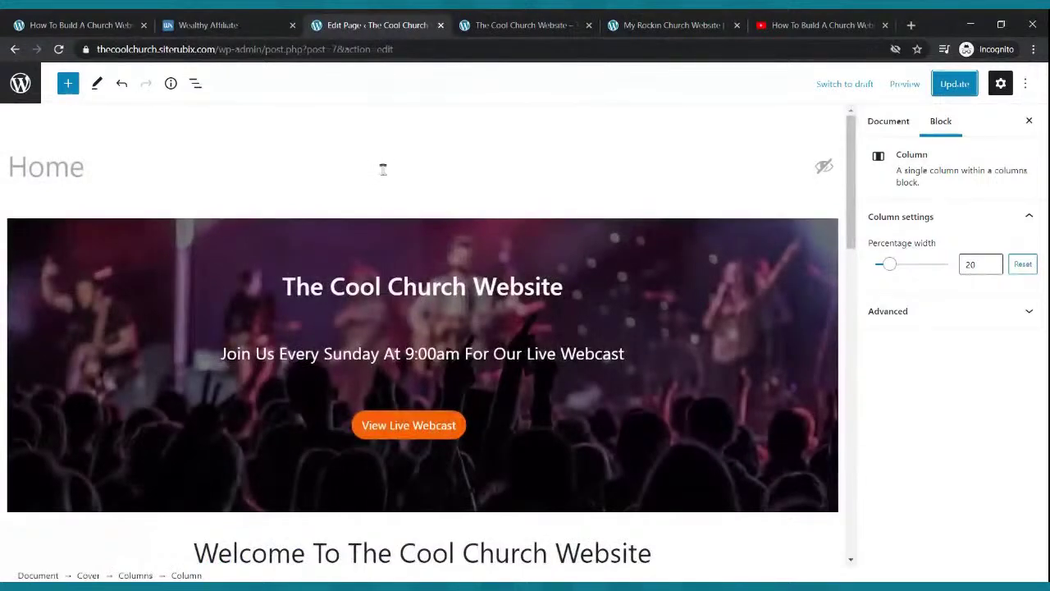
click(445, 437)
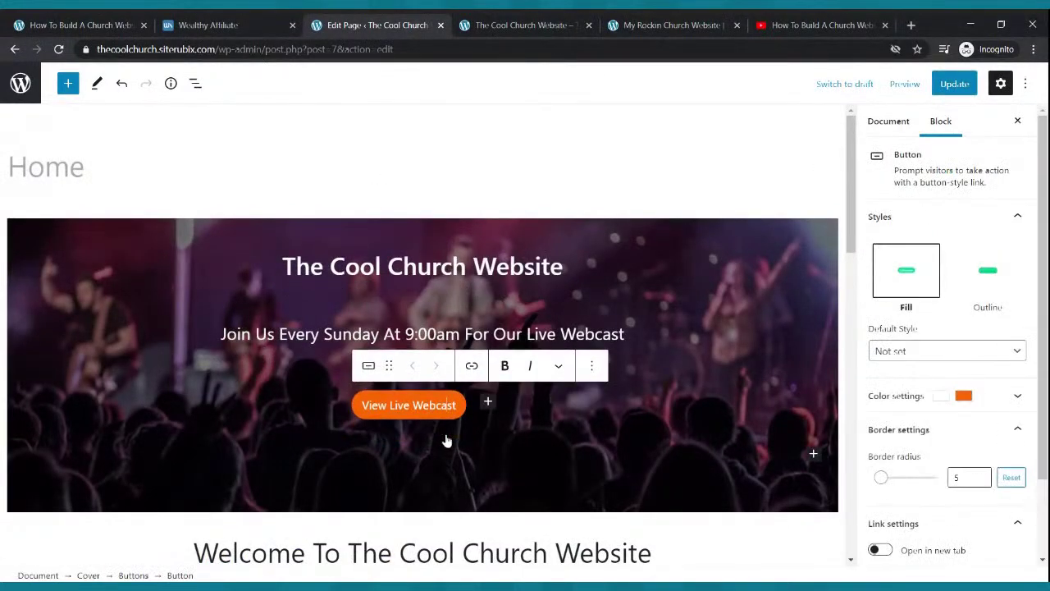
click(472, 366)
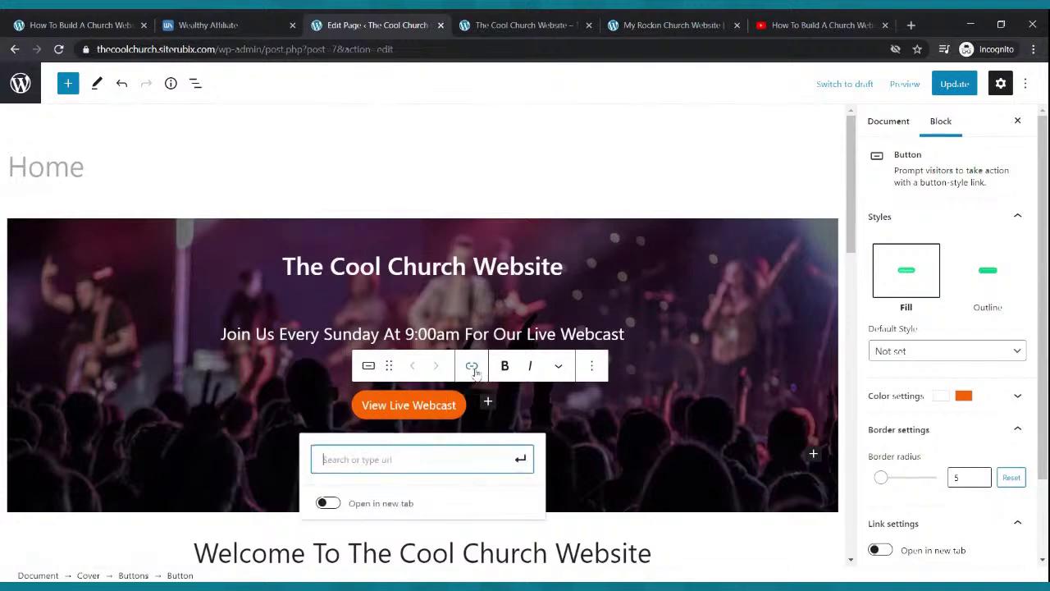
Step: On the live site, go to the Live Webcast page and copy its address
click(525, 24)
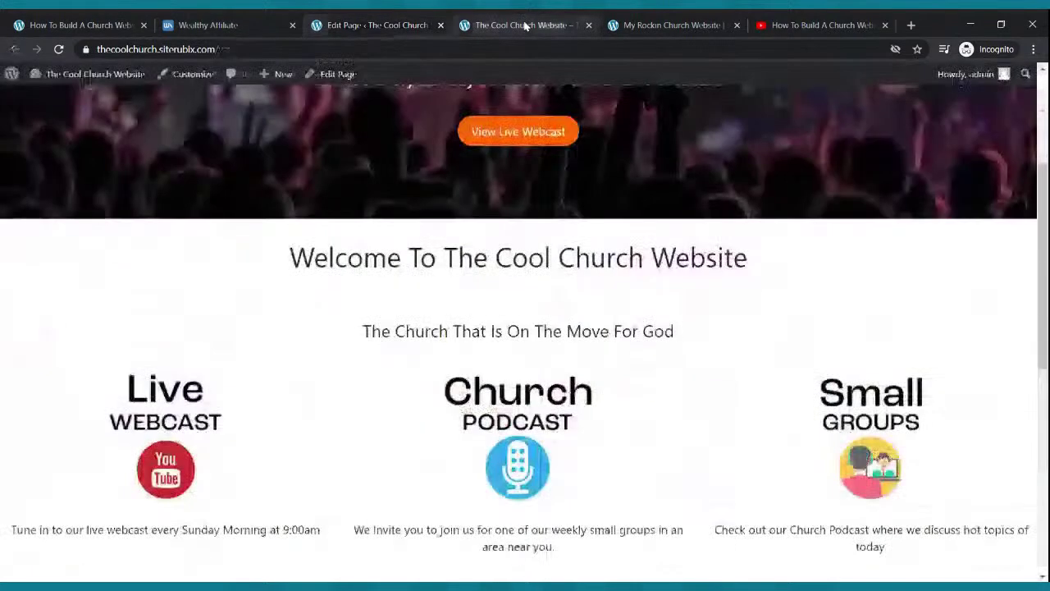
scroll(438, 375, up, 3)
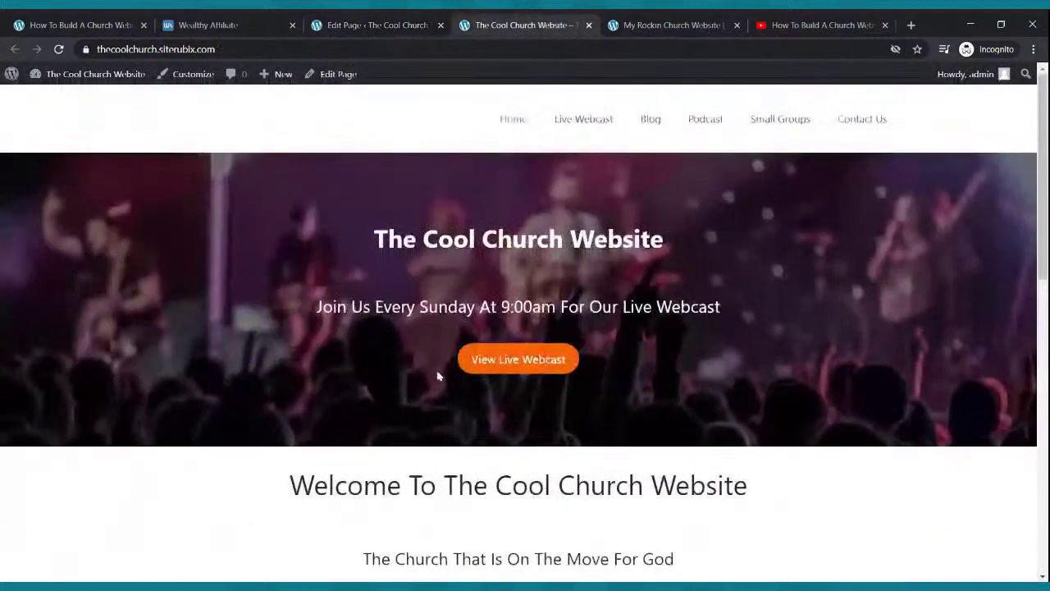
click(601, 128)
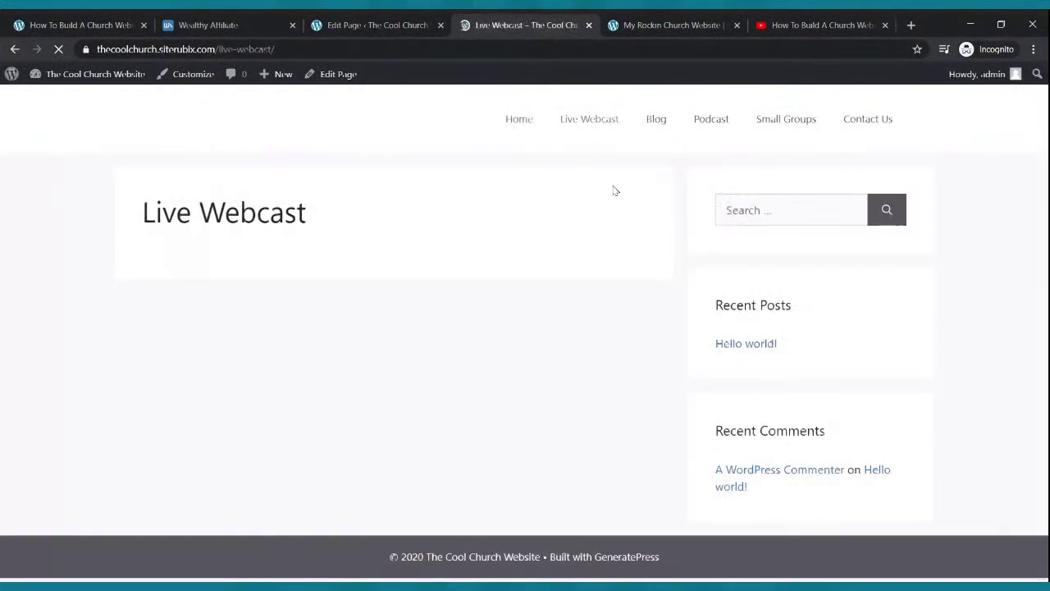
click(182, 51)
key(ctrl+c)
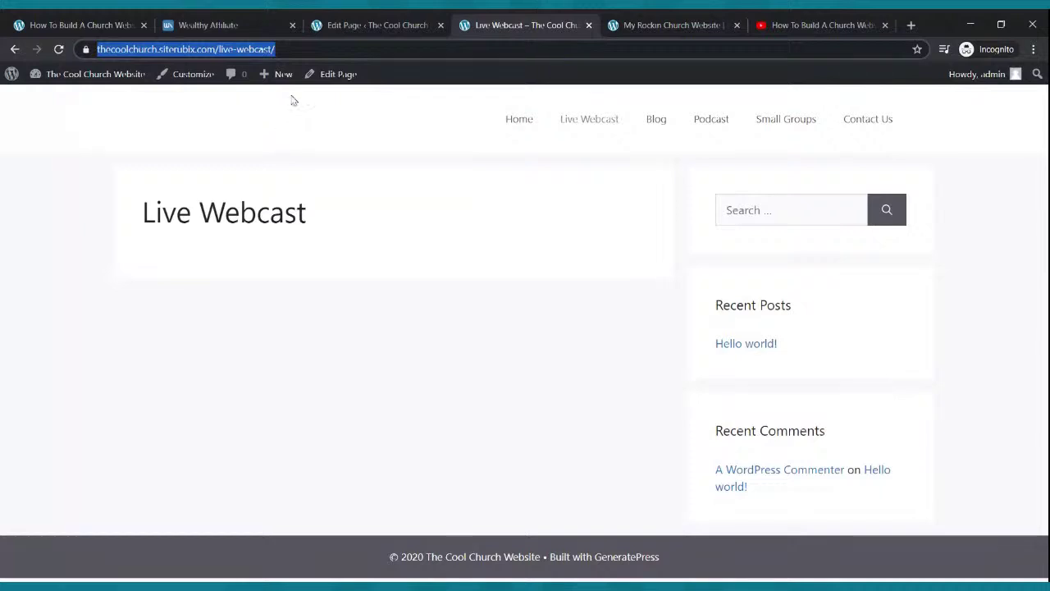
Step: Back in the page editor, link the View Live Webcast button to thecoolchurch.siterubix.com/live-webcast/ and update the page
click(349, 26)
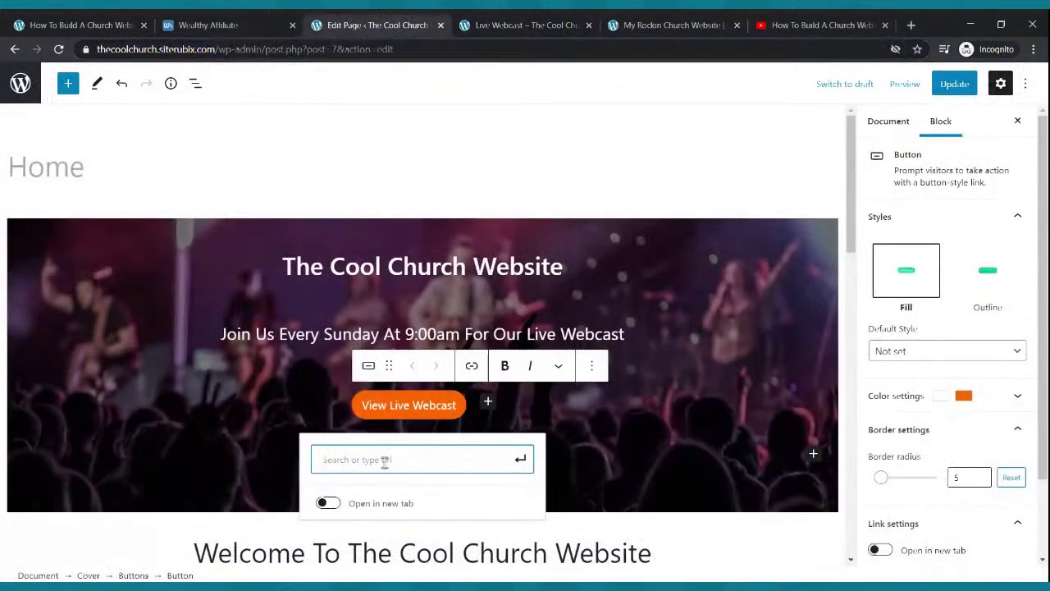
key(ctrl+v)
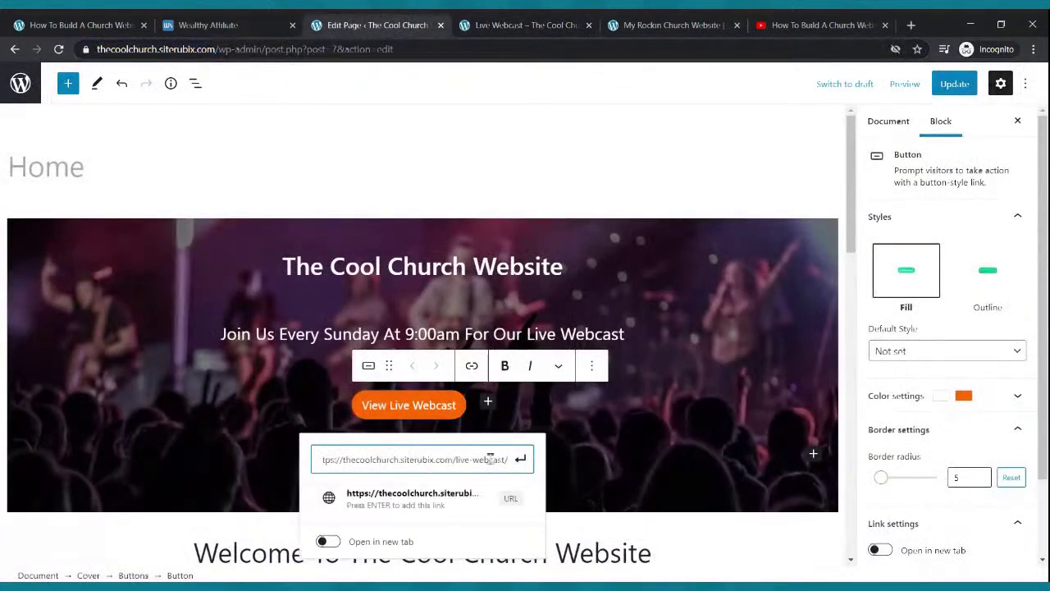
click(520, 459)
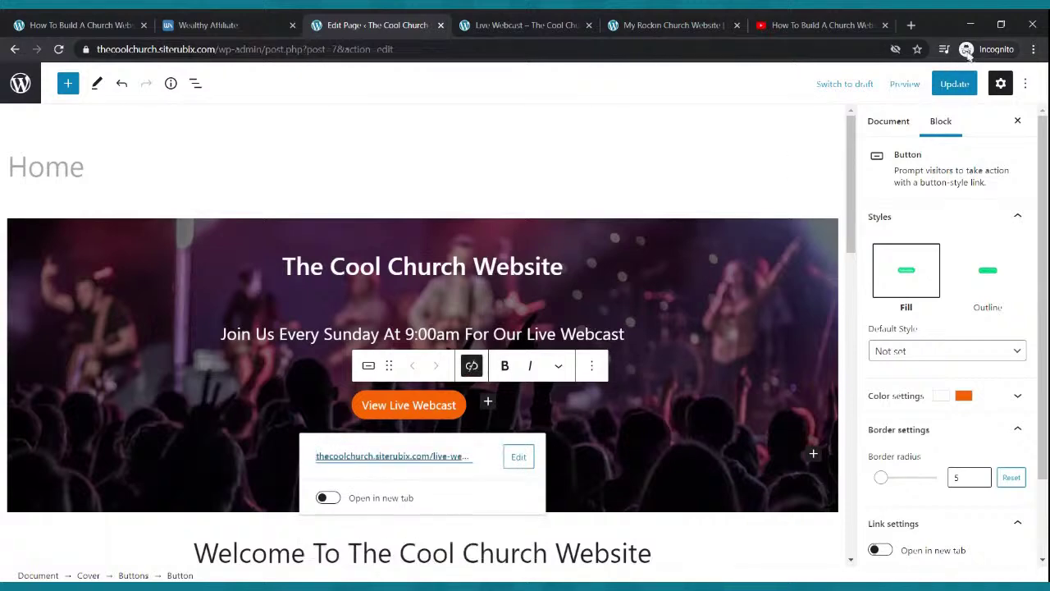
click(954, 82)
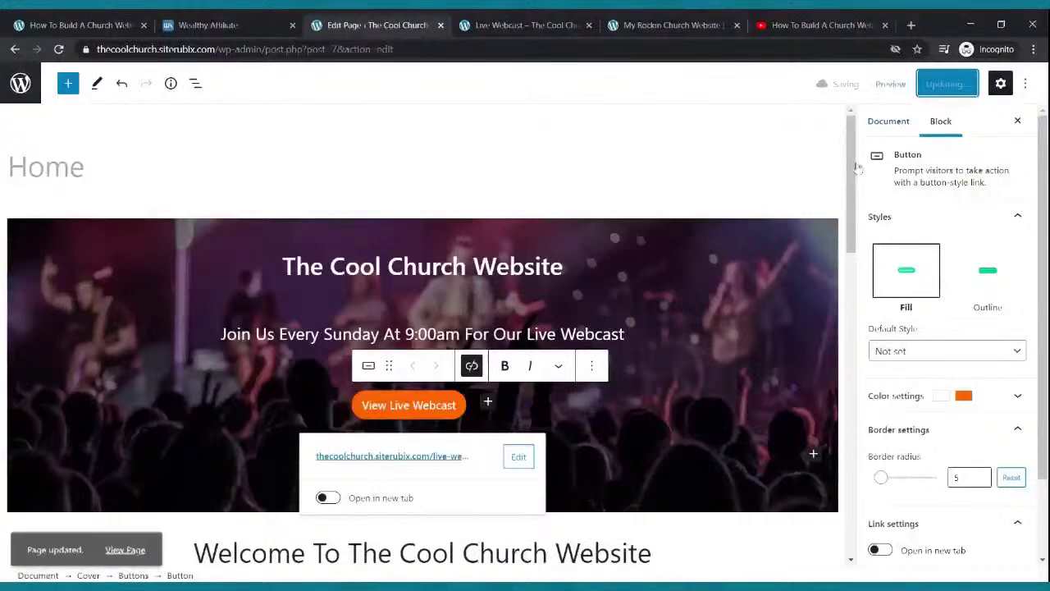
scroll(454, 296, down, 2)
scroll(454, 296, down, 5)
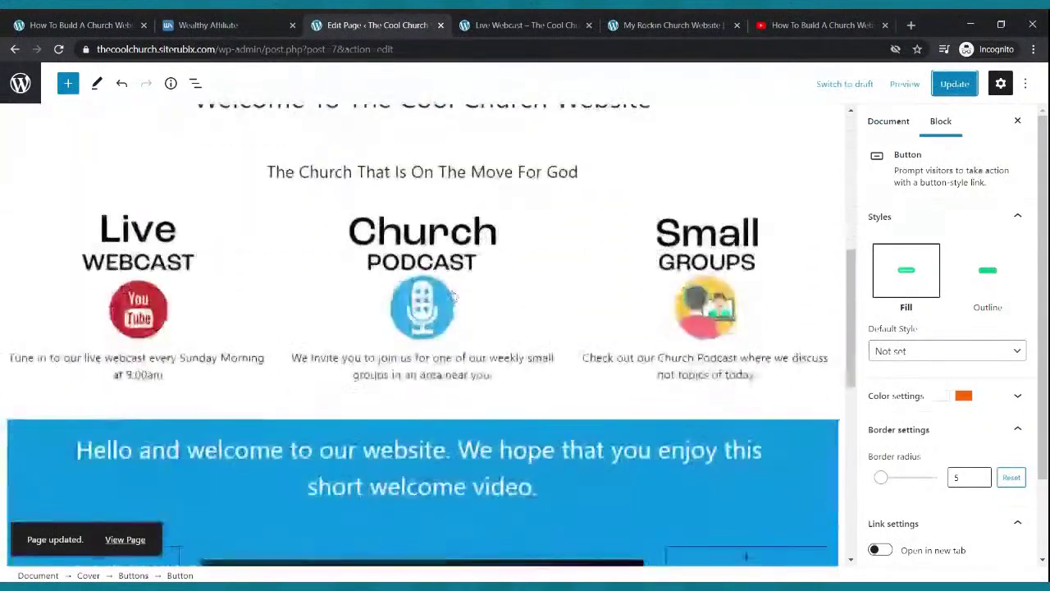
click(142, 289)
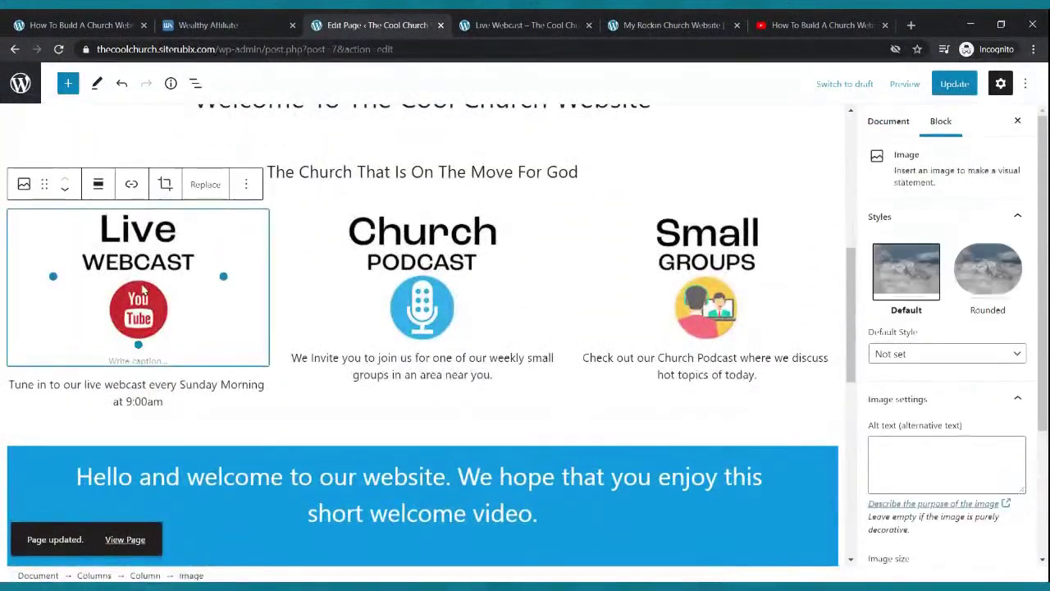
click(131, 186)
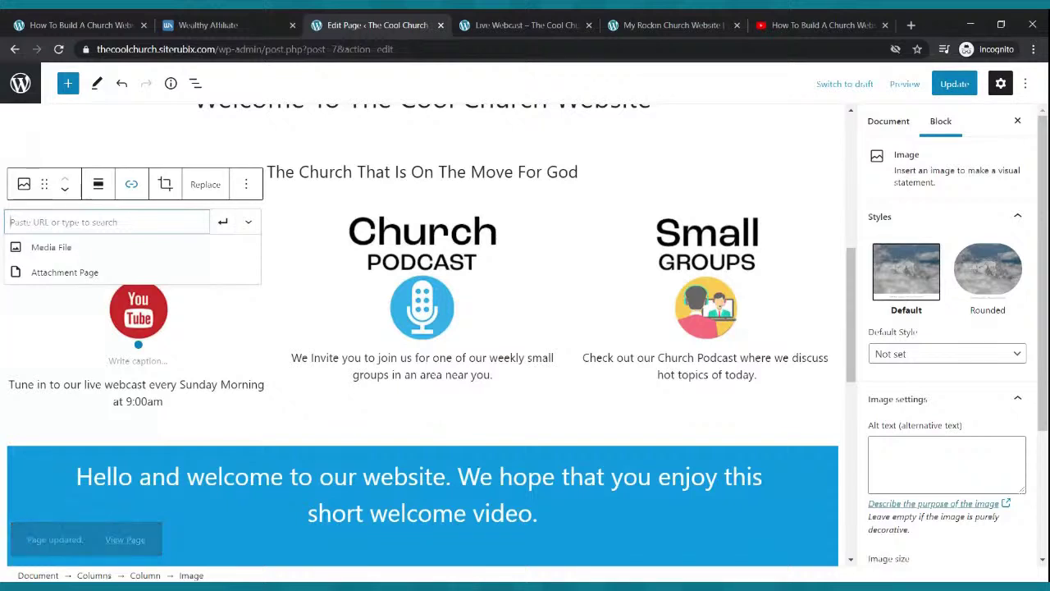
key(ctrl+v)
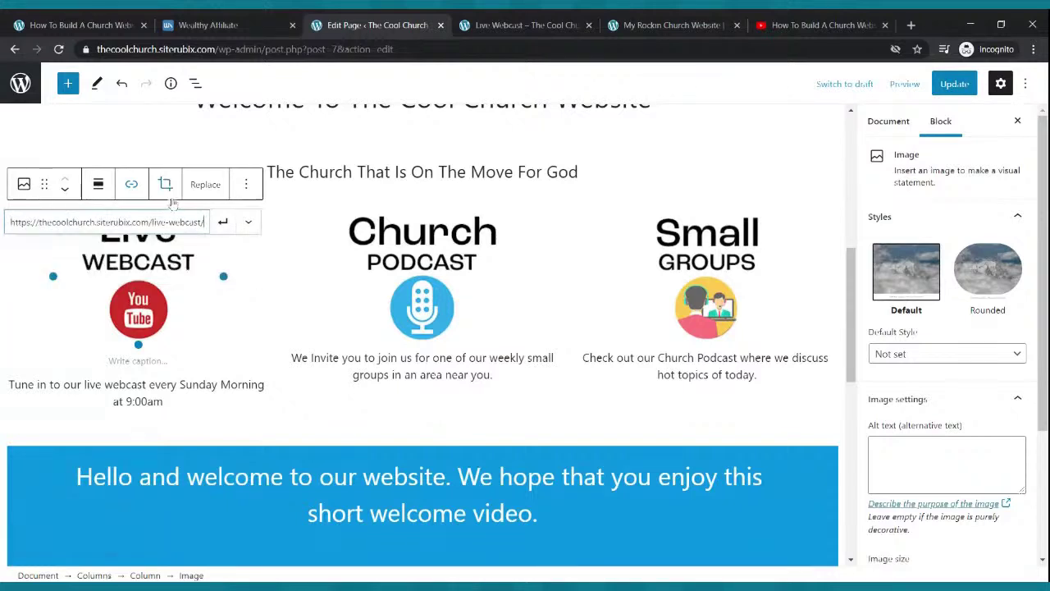
click(222, 223)
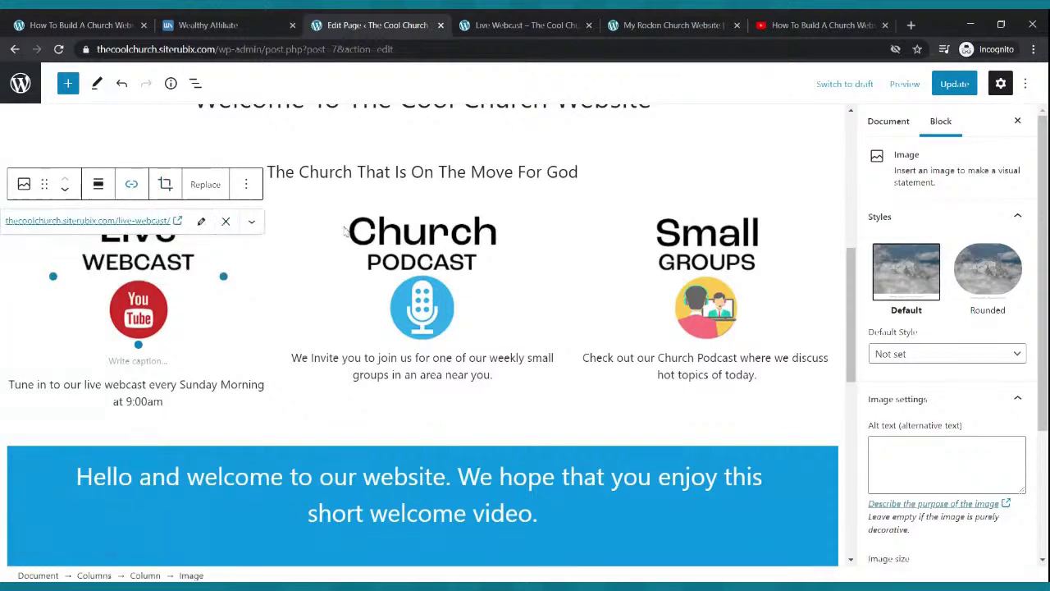
Step: Select the Church Podcast image, and copy the address of the Podcast page from the live site
click(531, 243)
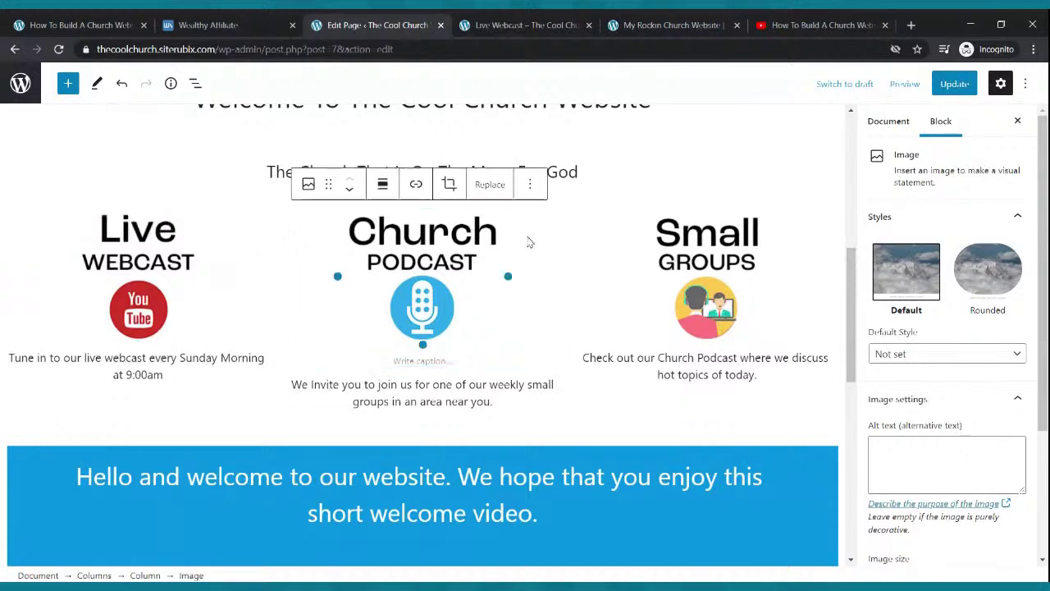
click(552, 25)
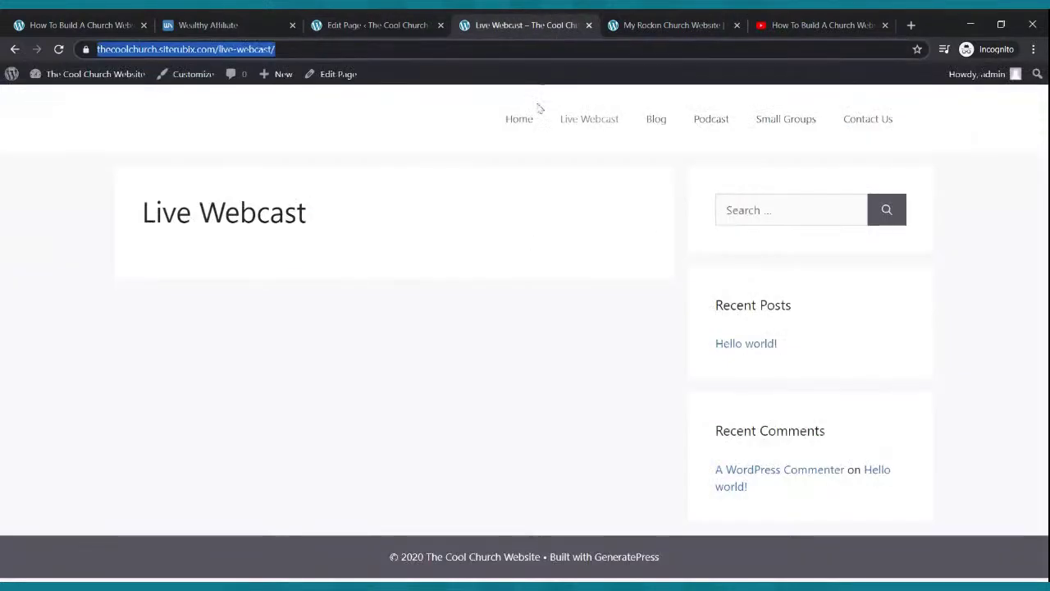
click(712, 125)
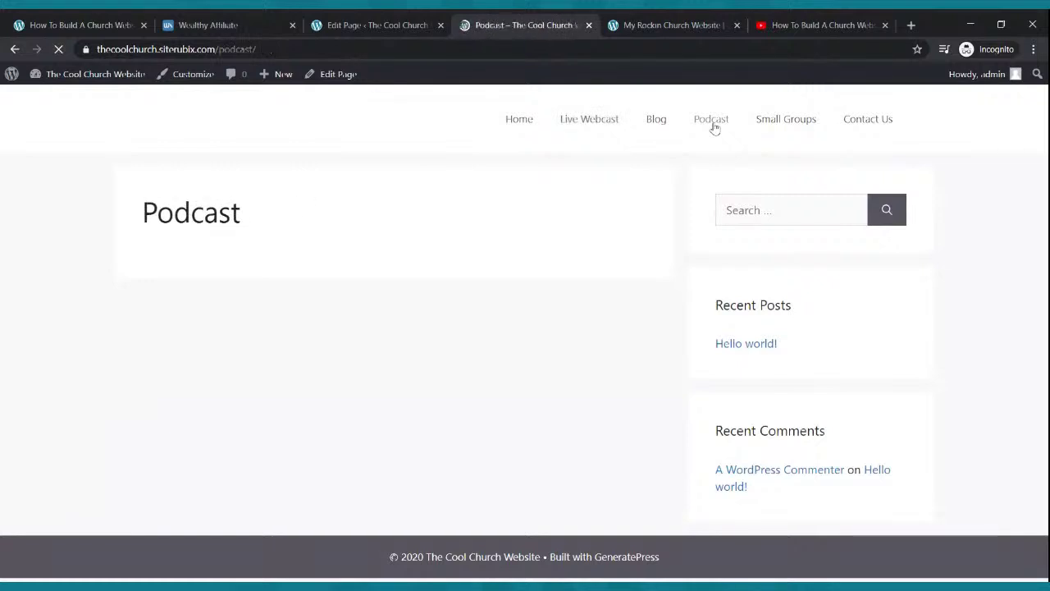
click(258, 49)
key(ctrl+c)
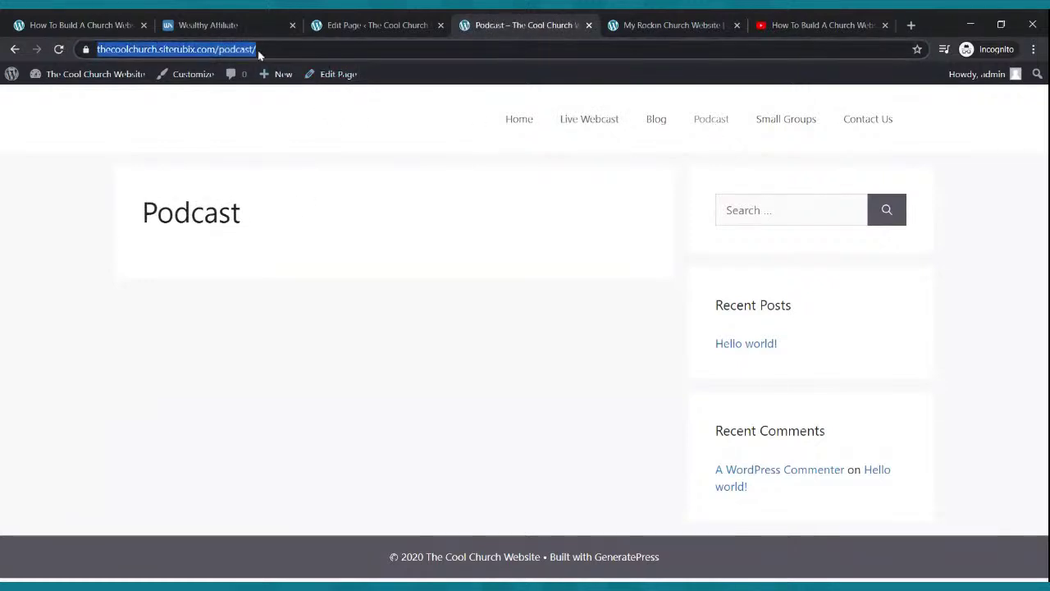
Step: Back in the page editor, link the Church Podcast image to thecoolchurch.siterubix.com/podcast/
click(397, 27)
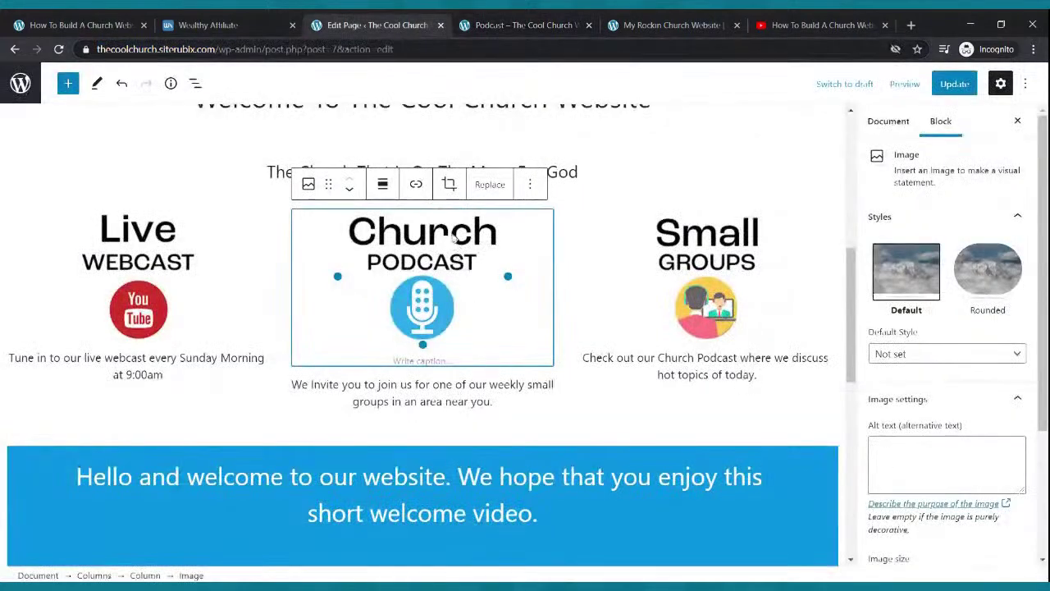
click(416, 184)
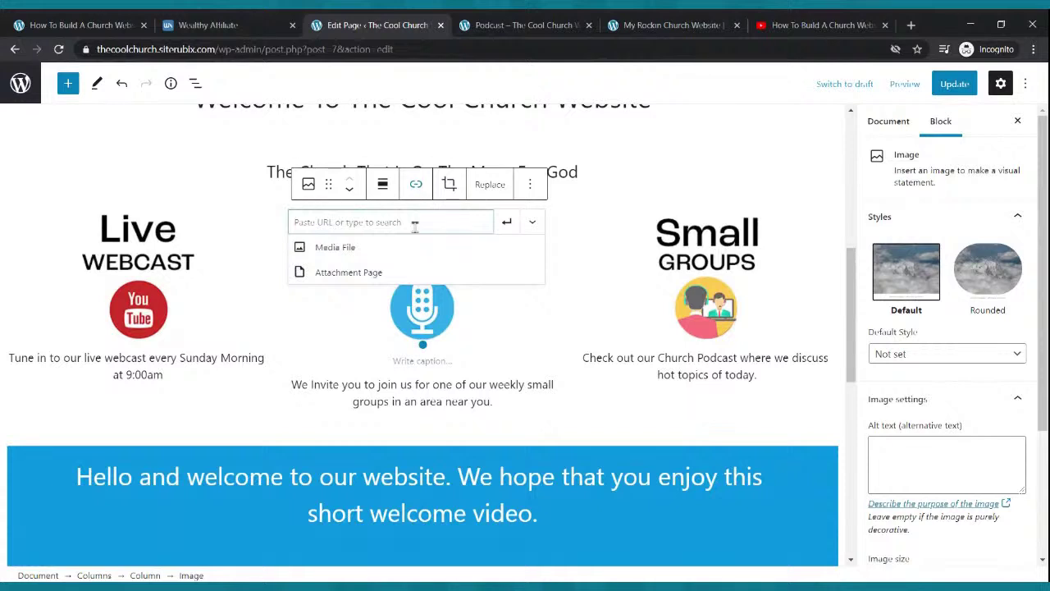
key(ctrl+v)
click(506, 221)
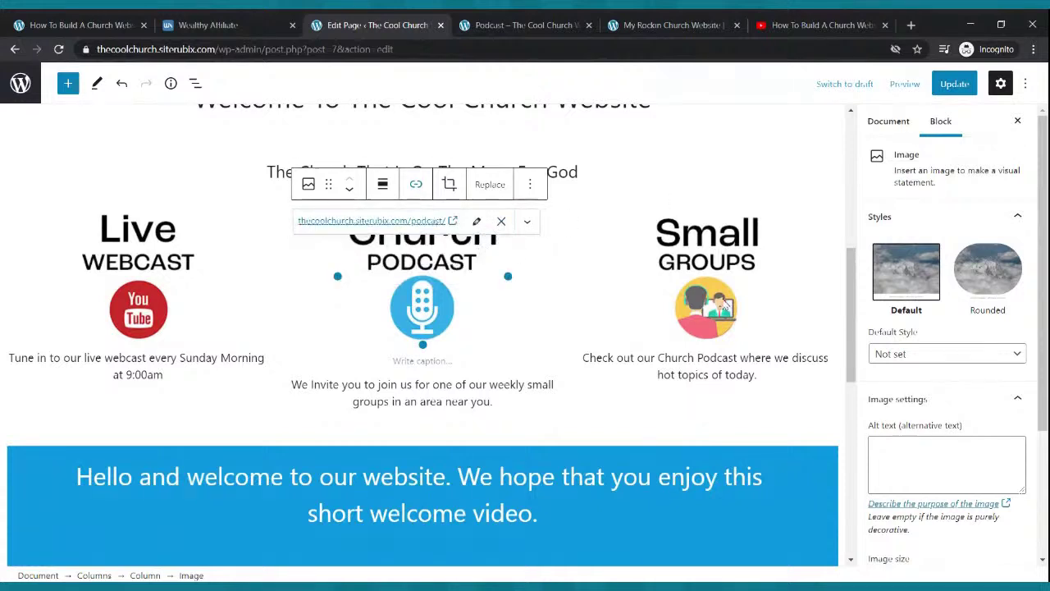
Step: Select the Small Groups image, and copy the address of the Small Groups page from the live site
click(703, 305)
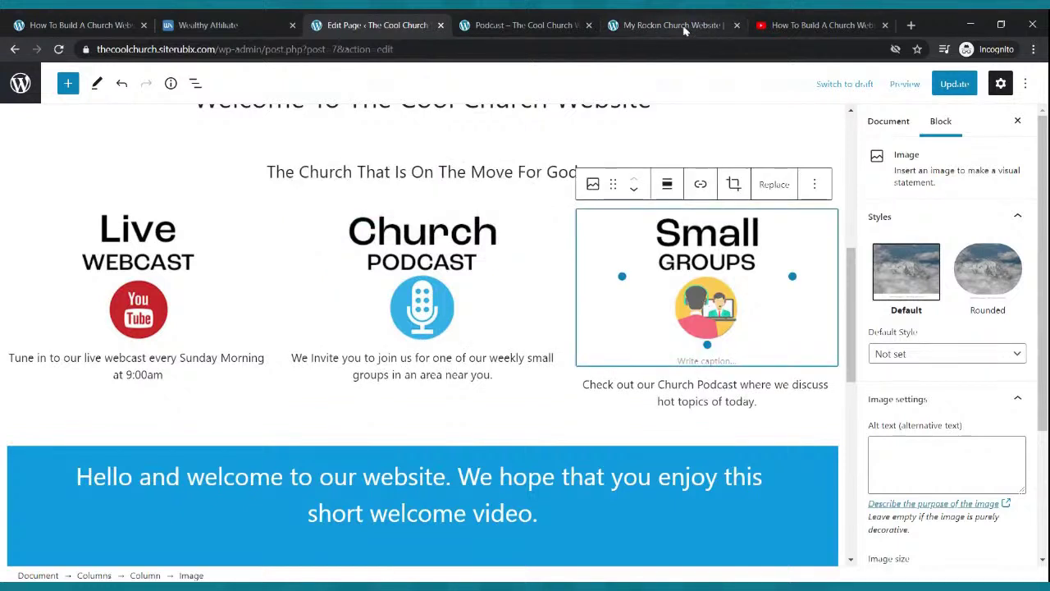
click(566, 25)
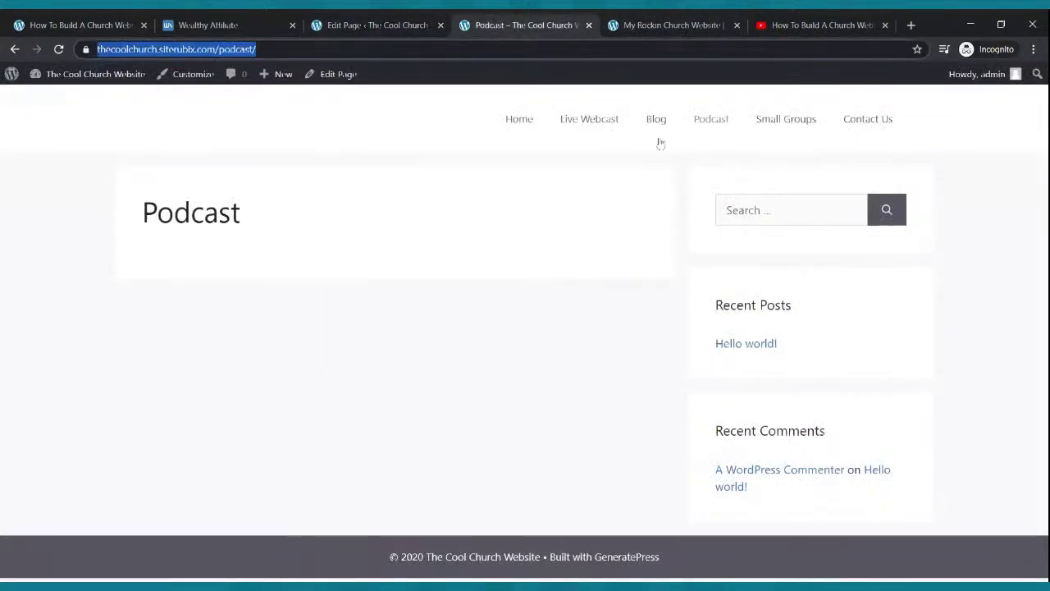
click(798, 119)
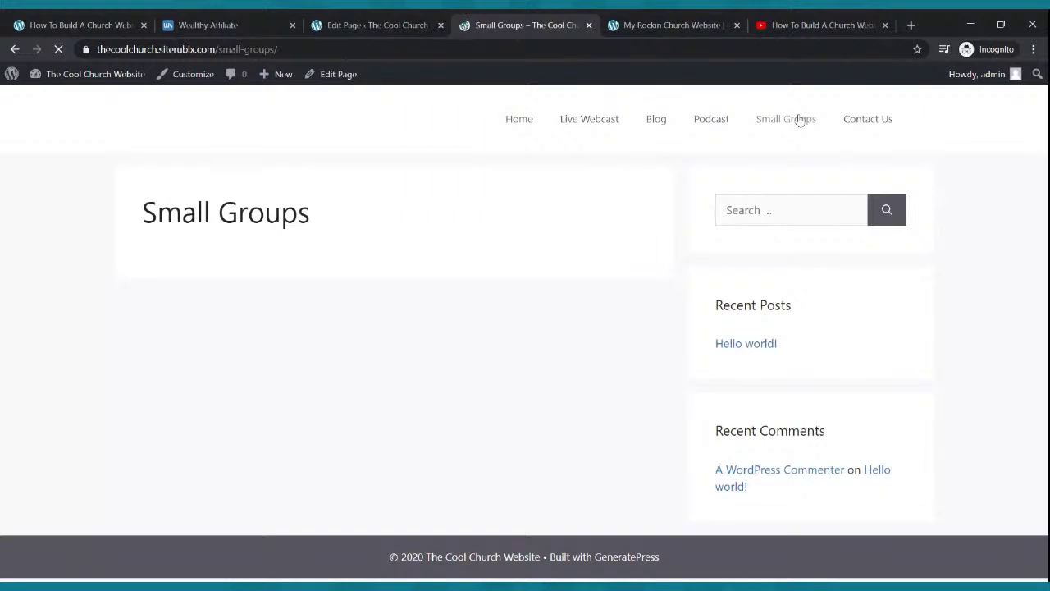
click(222, 49)
key(ctrl+c)
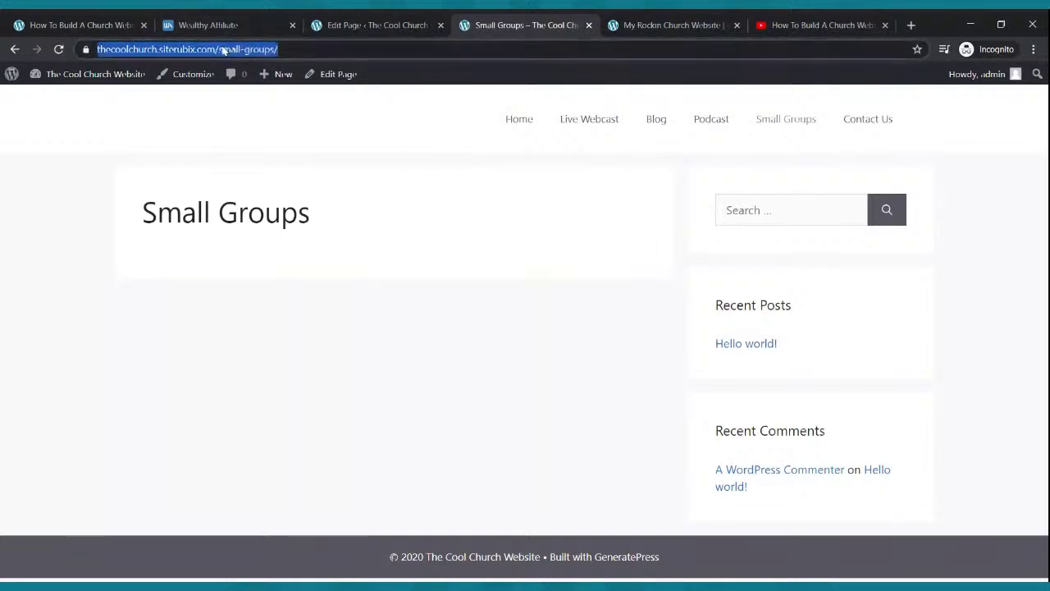
click(340, 25)
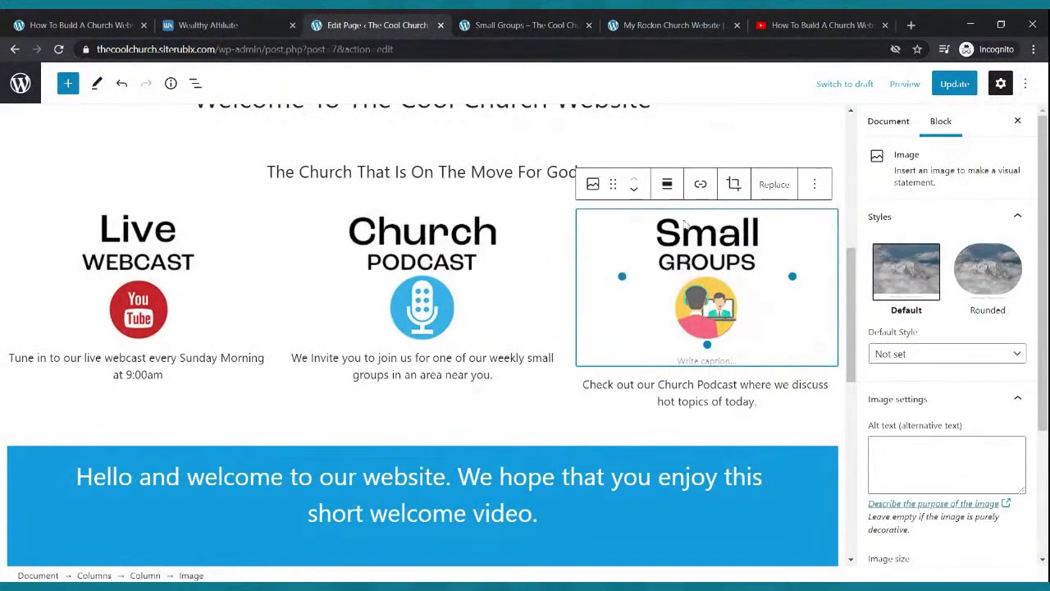
click(709, 187)
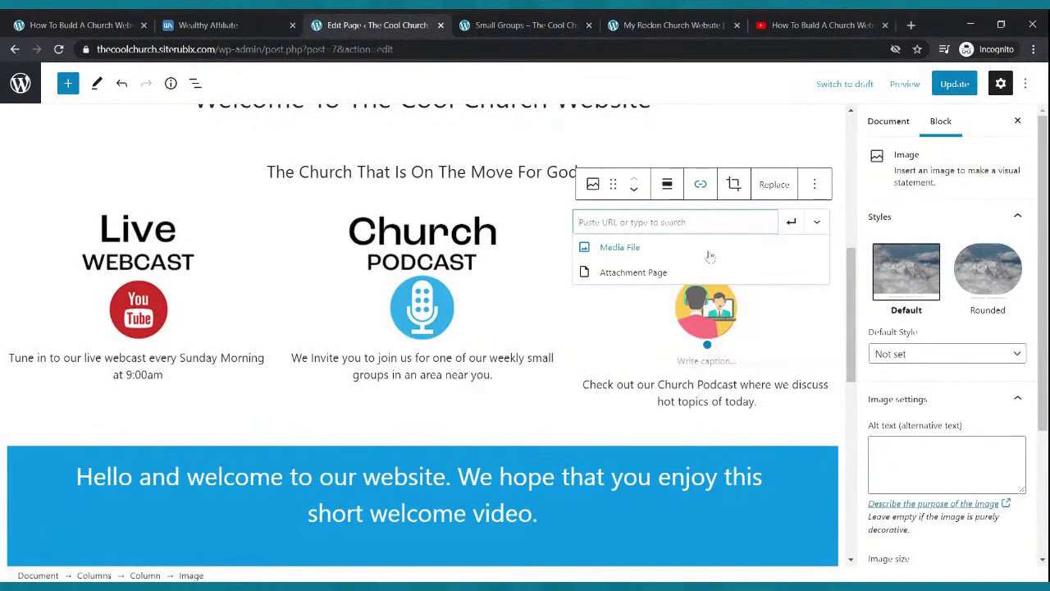
key(ctrl+v)
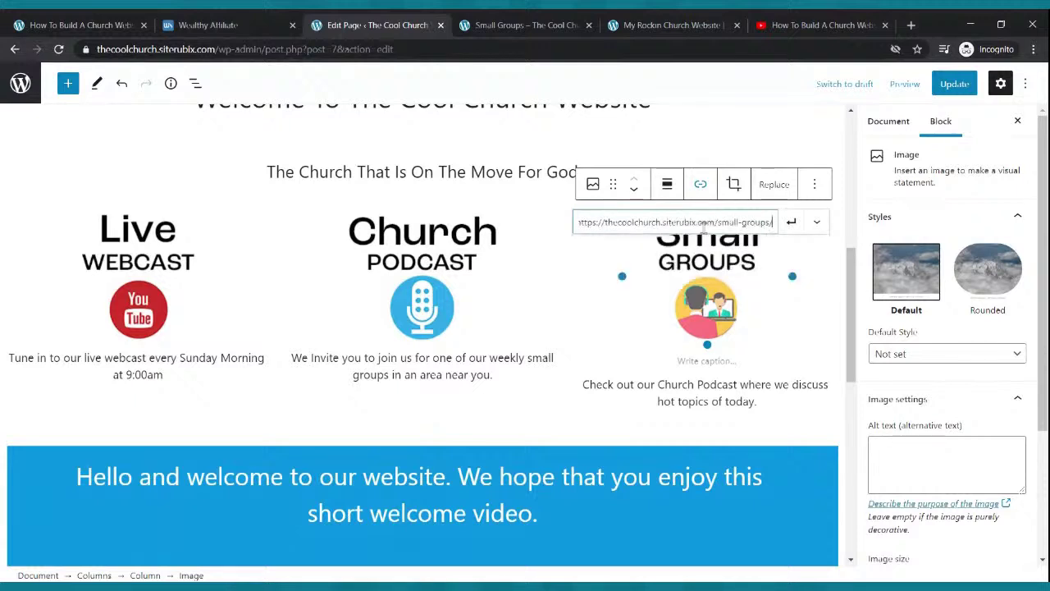
click(791, 222)
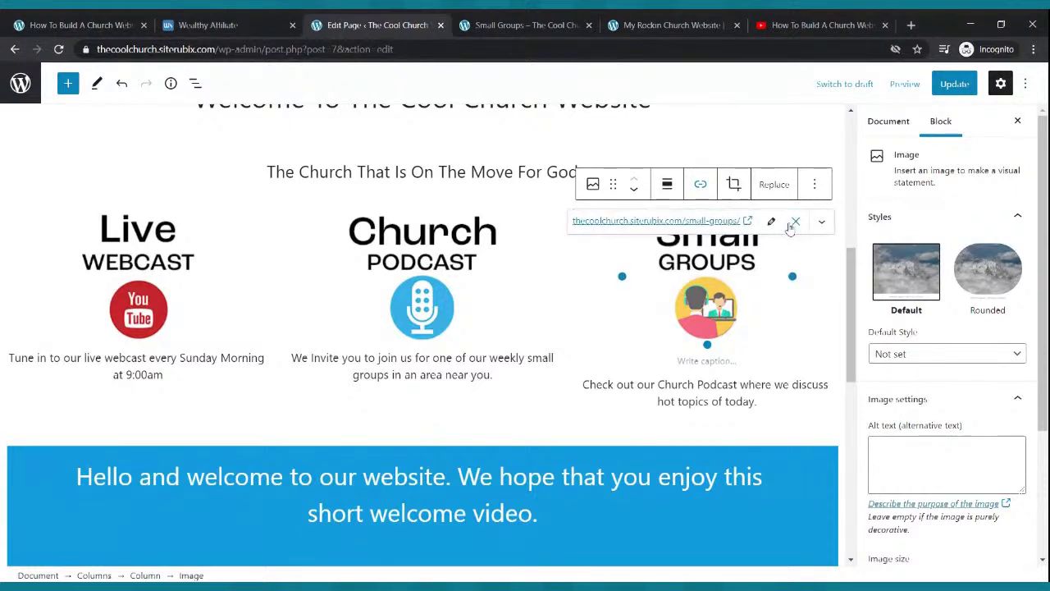
click(945, 84)
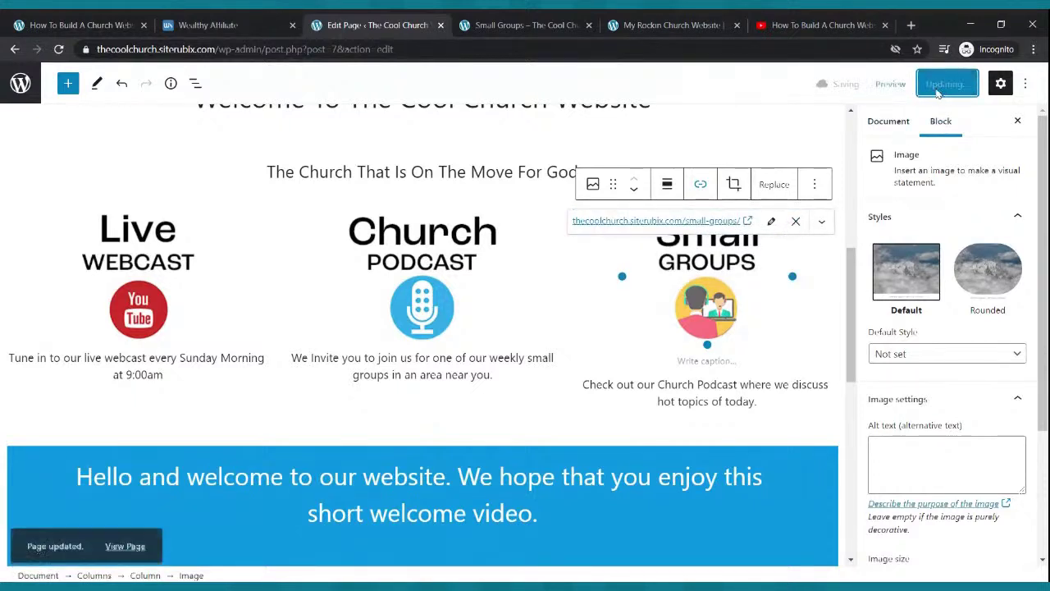
Step: On the live homepage, test the View Live Webcast button and the Church Podcast image link, returning to the homepage after each
click(547, 28)
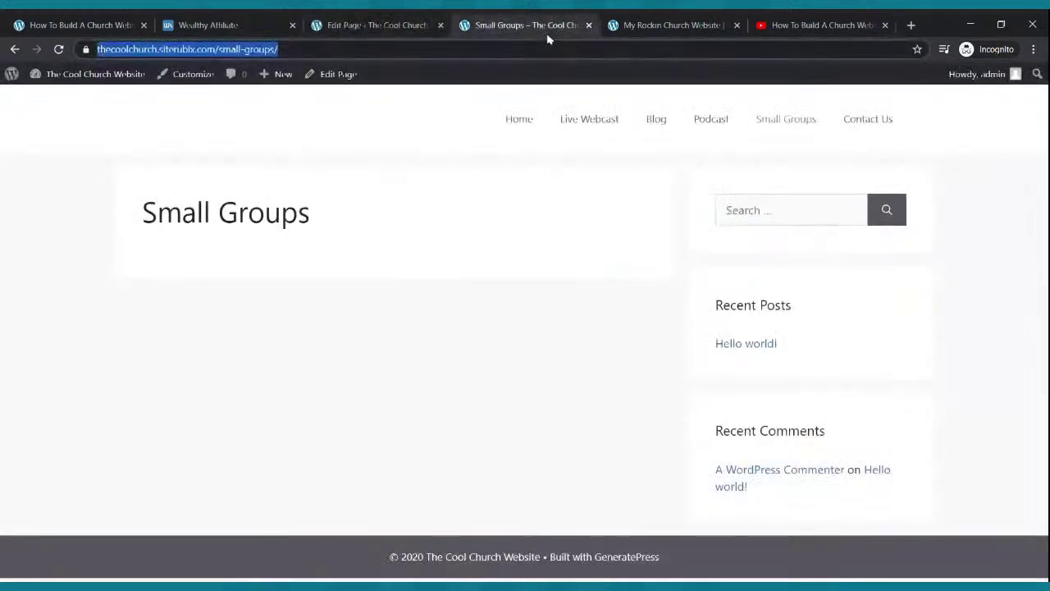
click(524, 119)
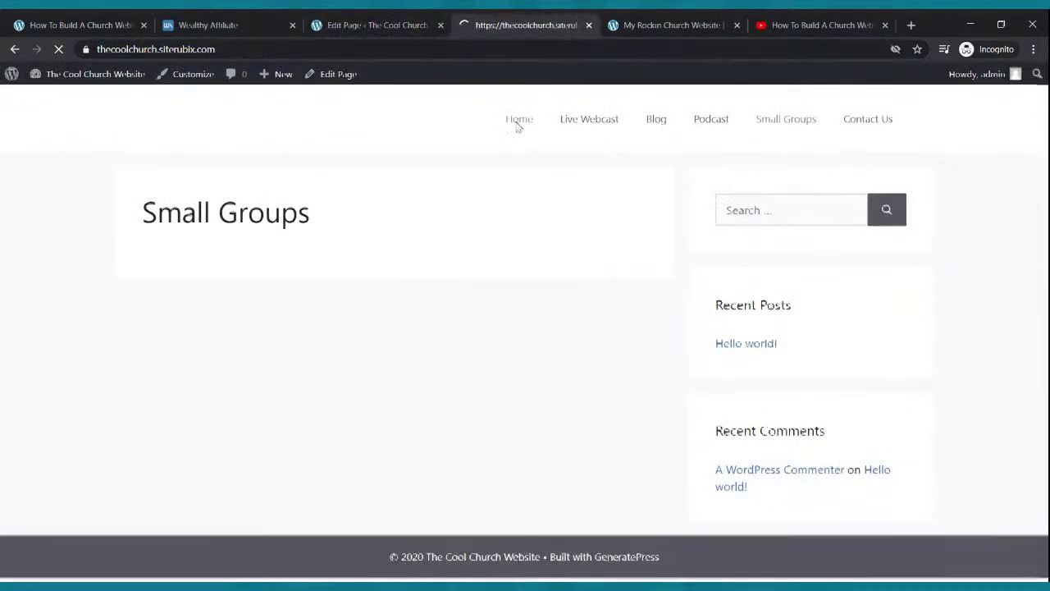
scroll(504, 181, down, 3)
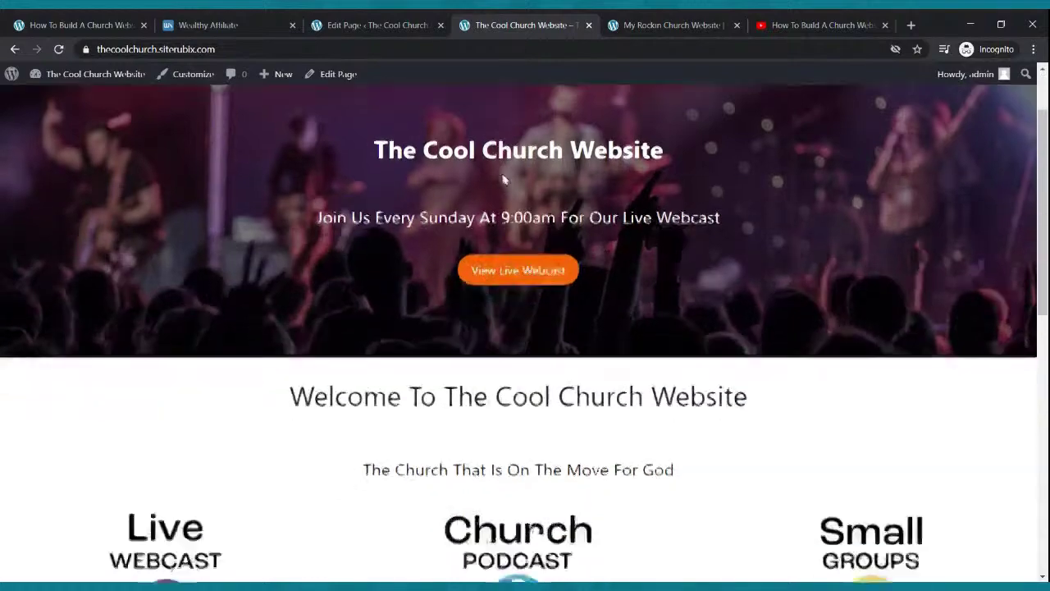
scroll(504, 180, down, 4)
scroll(505, 180, up, 5)
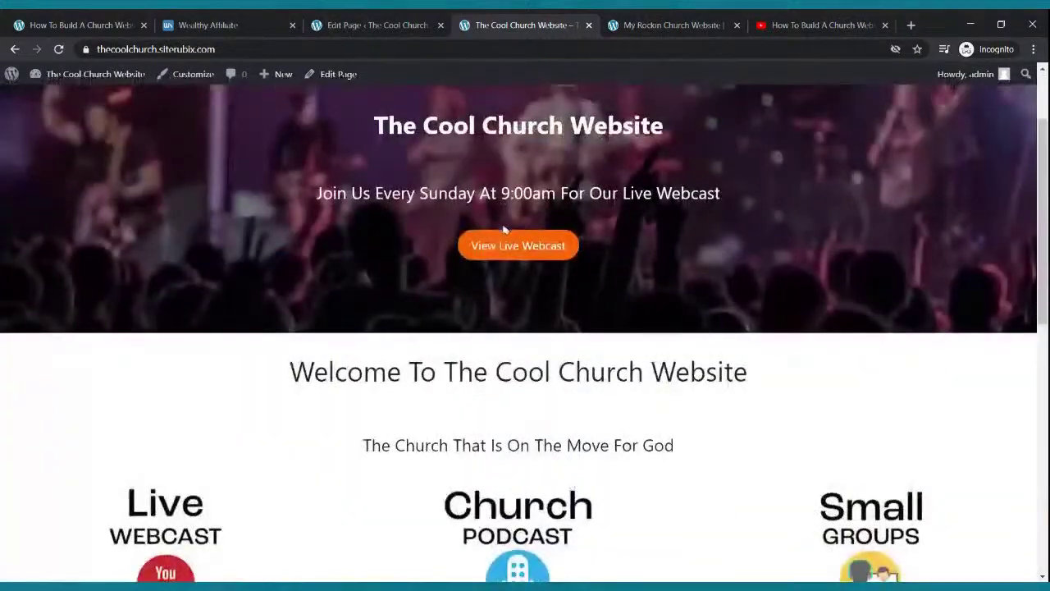
click(495, 246)
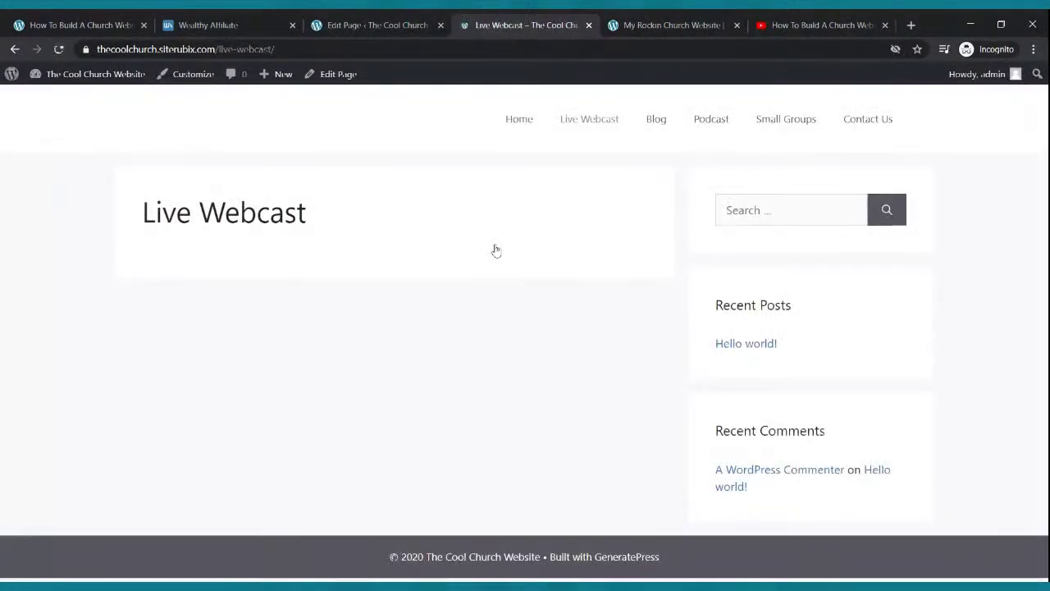
click(533, 121)
scroll(511, 312, down, 4)
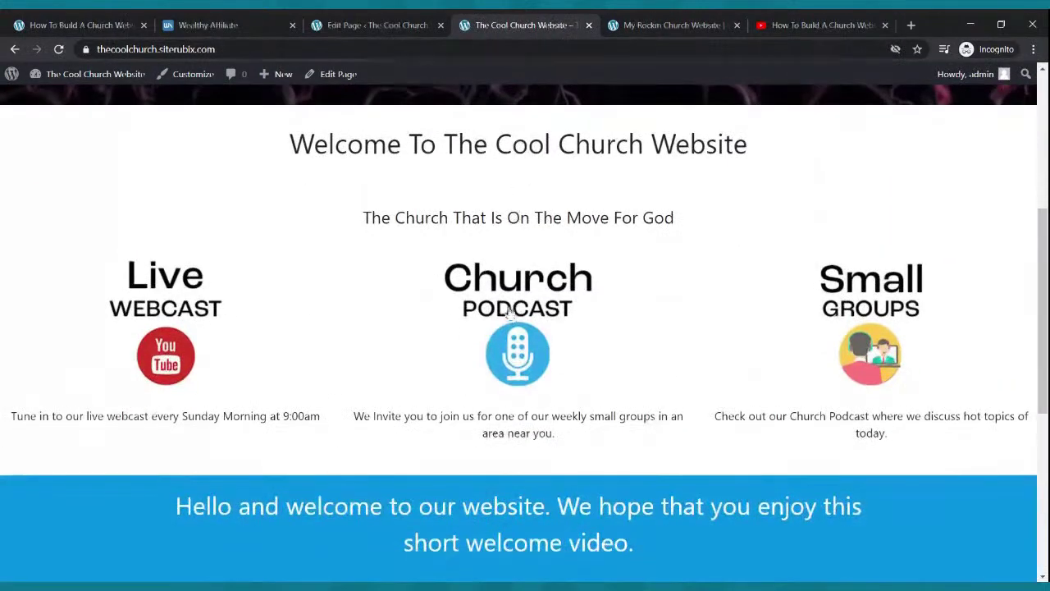
click(504, 318)
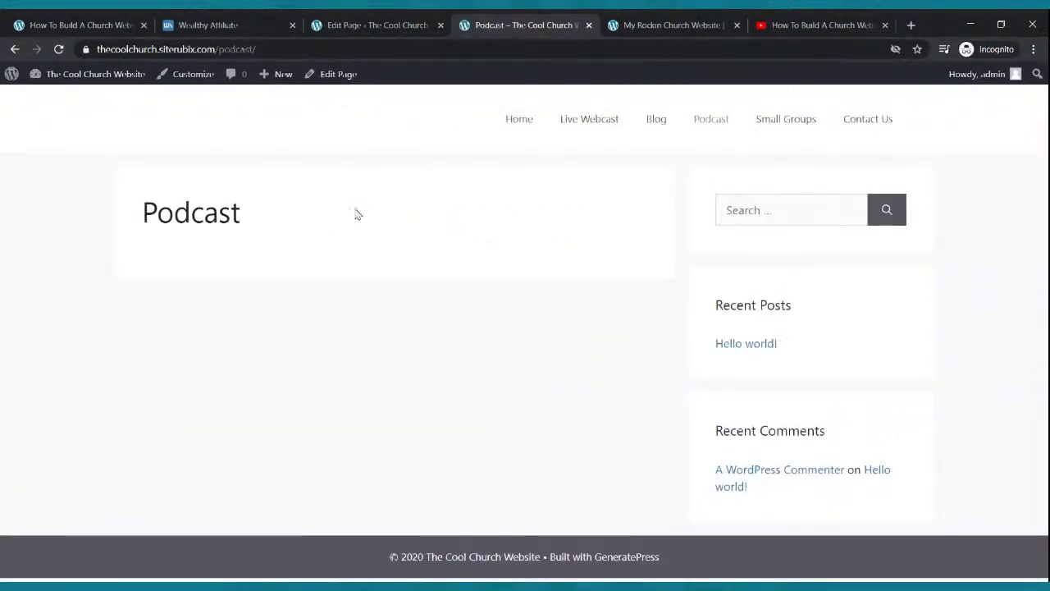
click(517, 122)
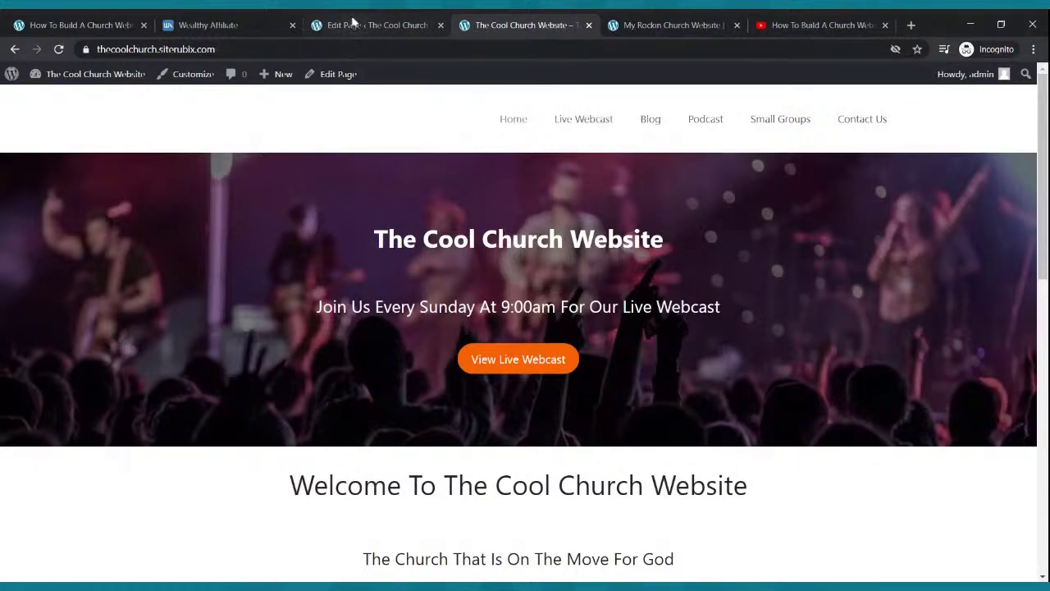
Step: Leave the homepage editor for the list of pages and open the Live Webcast page in the block editor
click(353, 26)
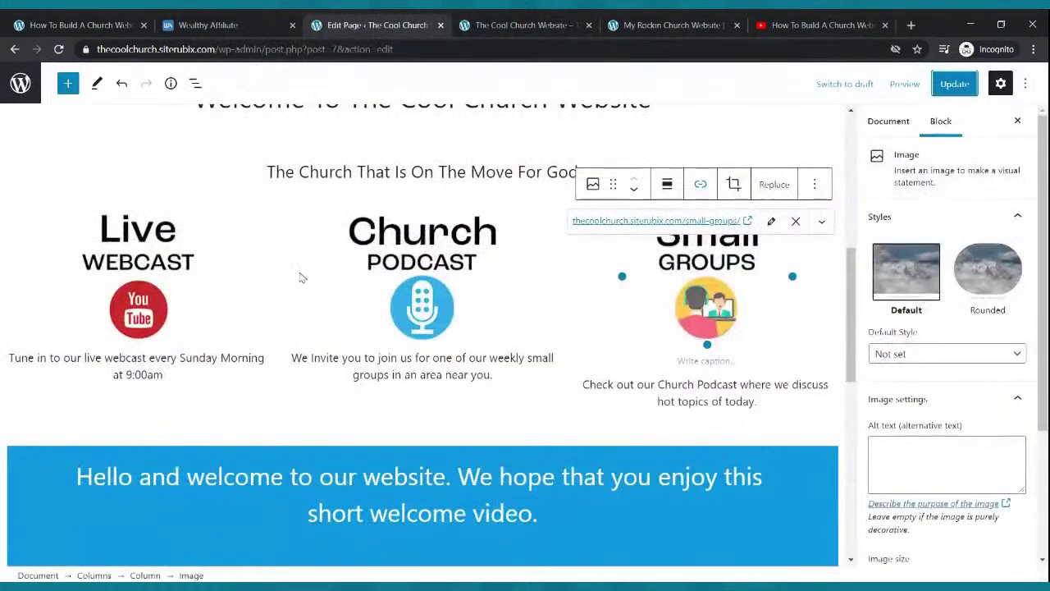
click(21, 85)
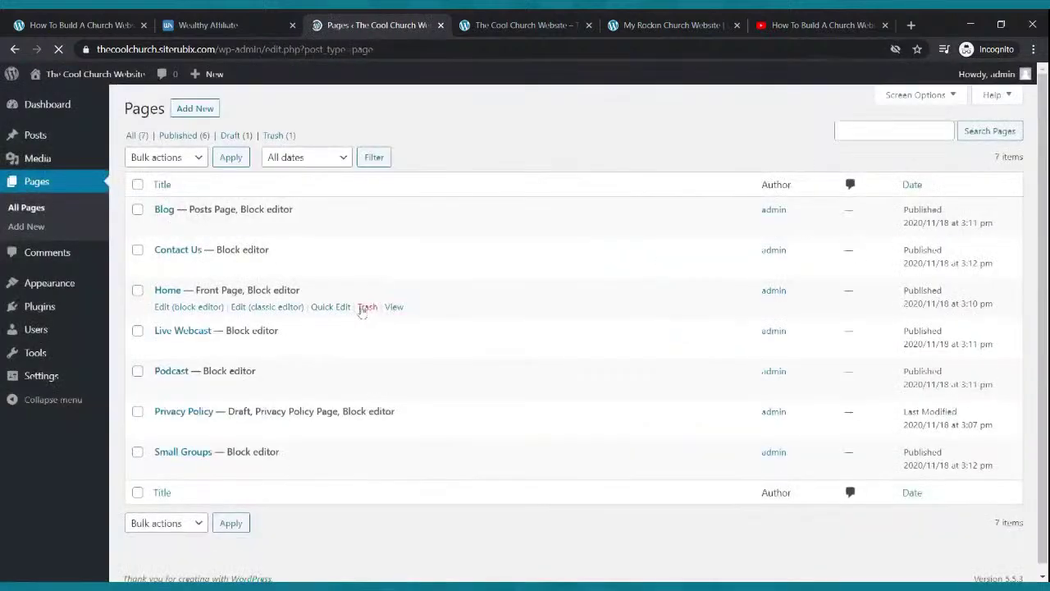
mouse_move(172, 333)
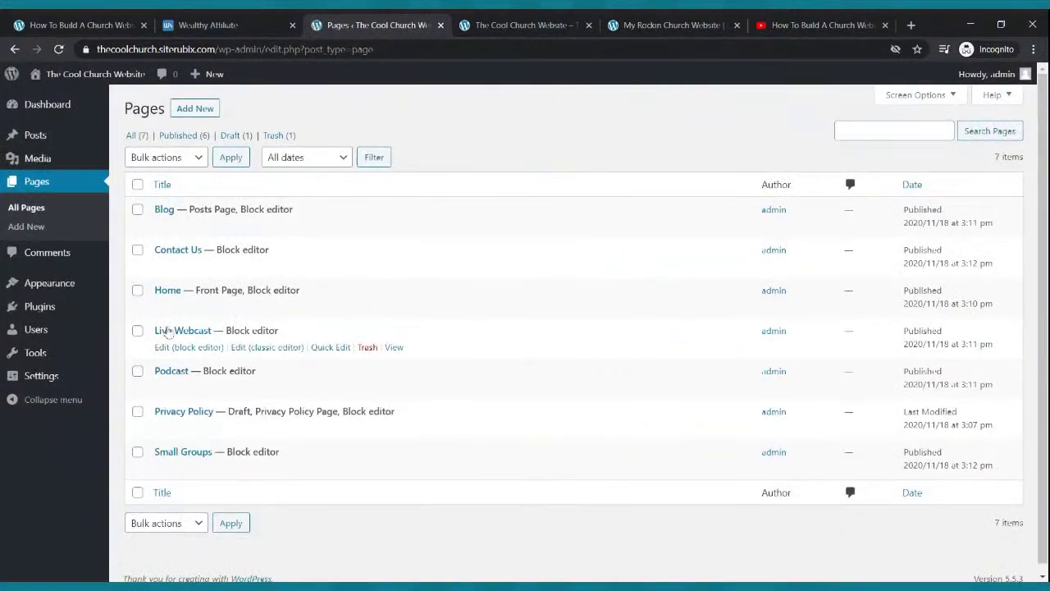
click(176, 353)
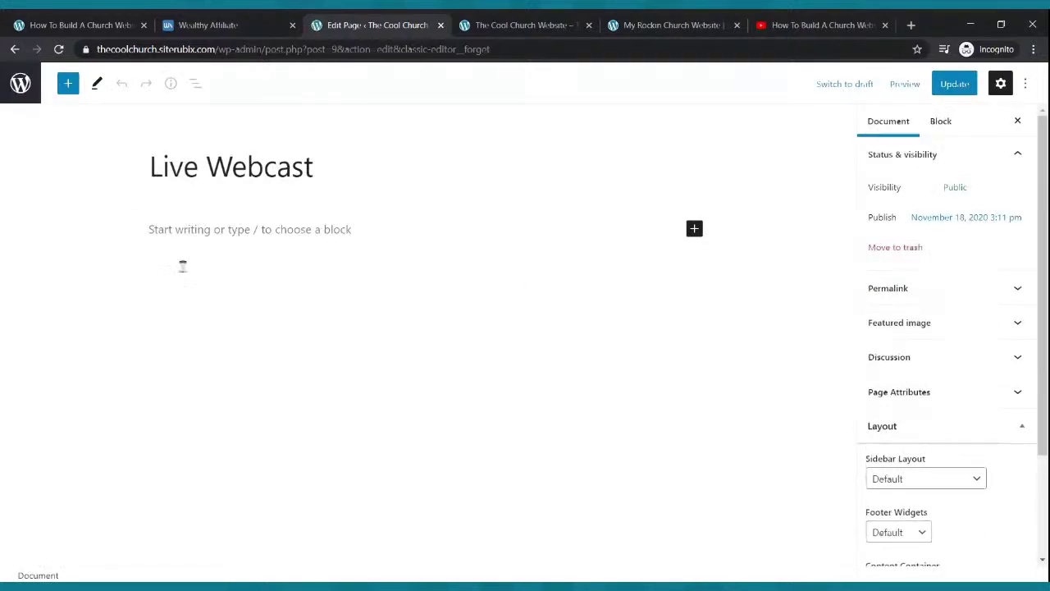
Step: Add an image block to the Live Webcast page, upload the YouTube Live Webcast banner into it, and update the page
click(694, 228)
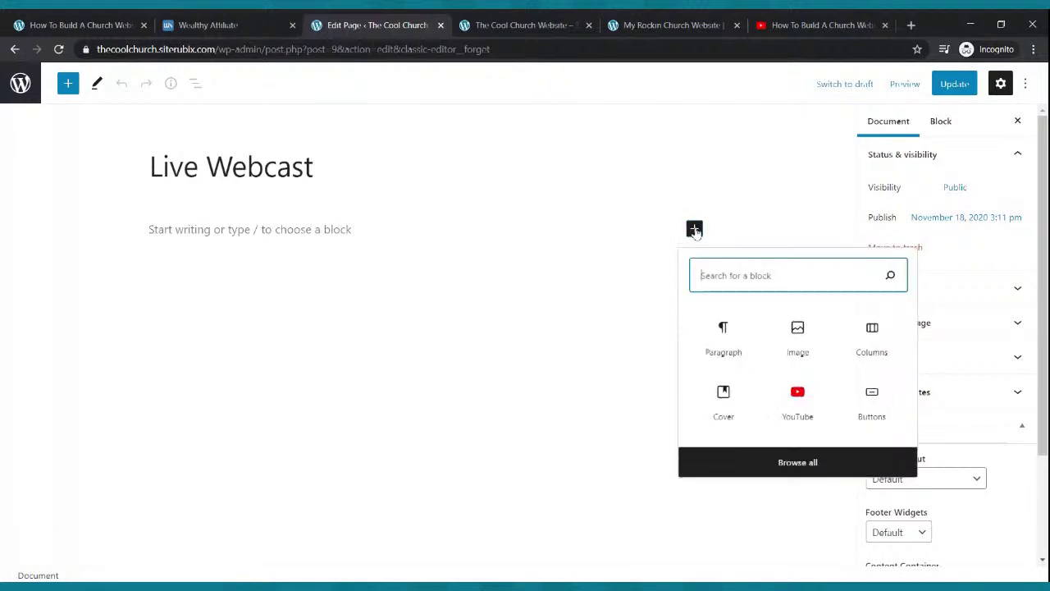
click(798, 332)
click(175, 314)
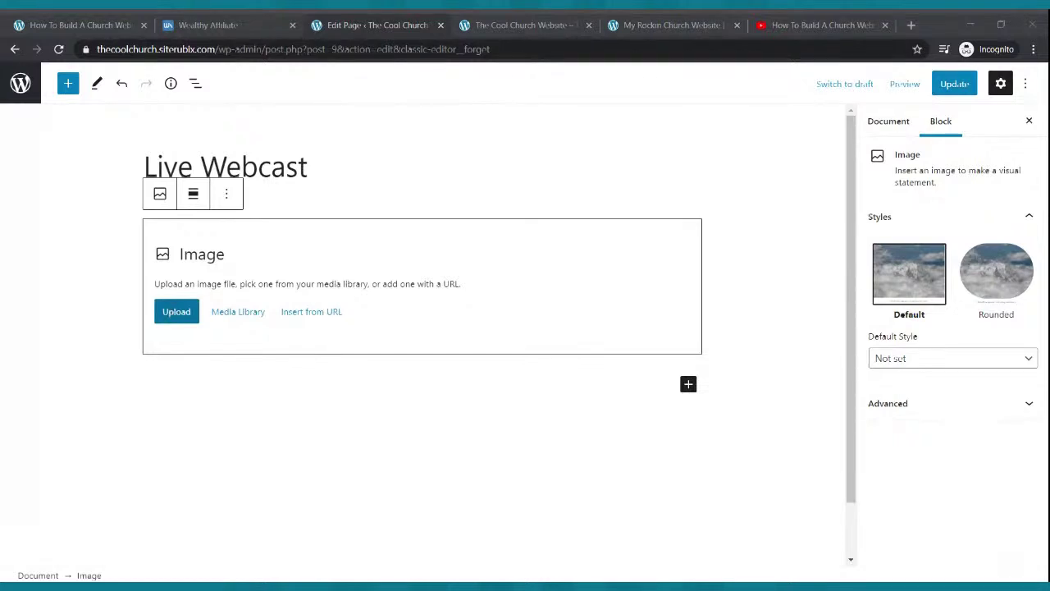
key(Return)
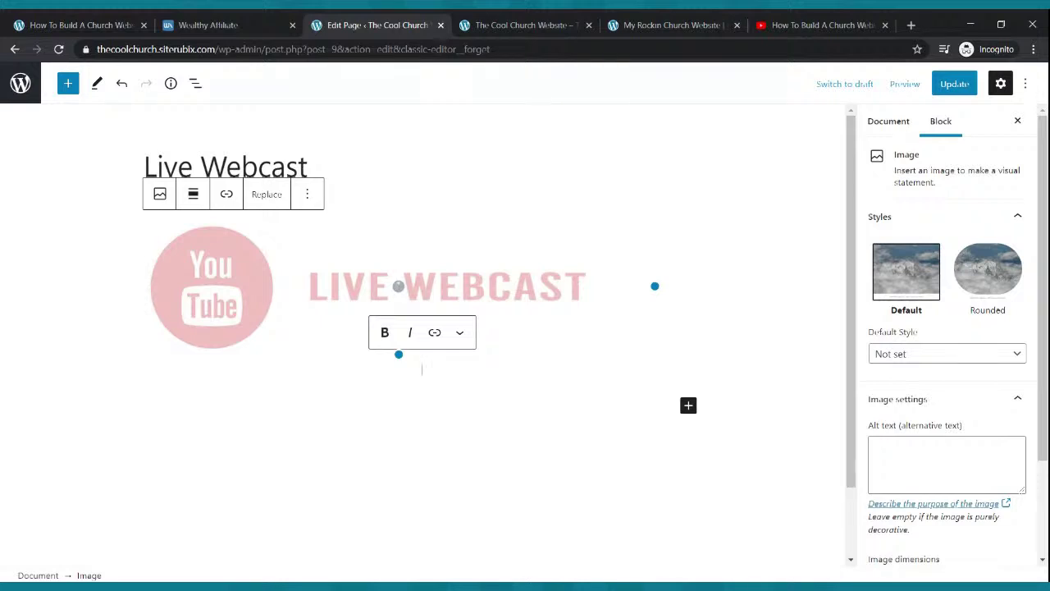
click(948, 92)
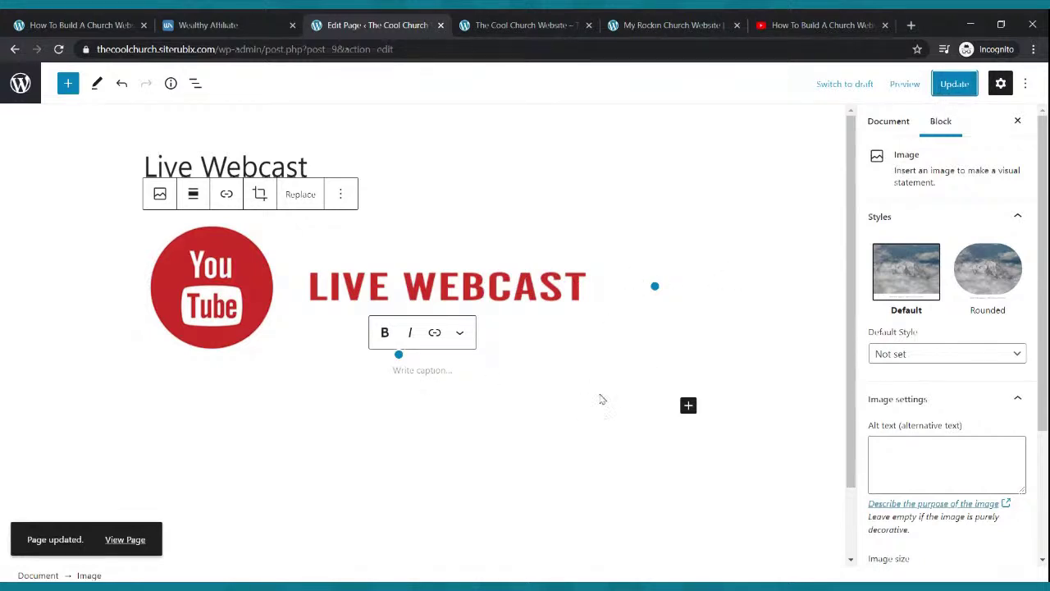
Step: Add a YouTube block beneath the Live Webcast banner, and switch to the open YouTube video page
click(687, 405)
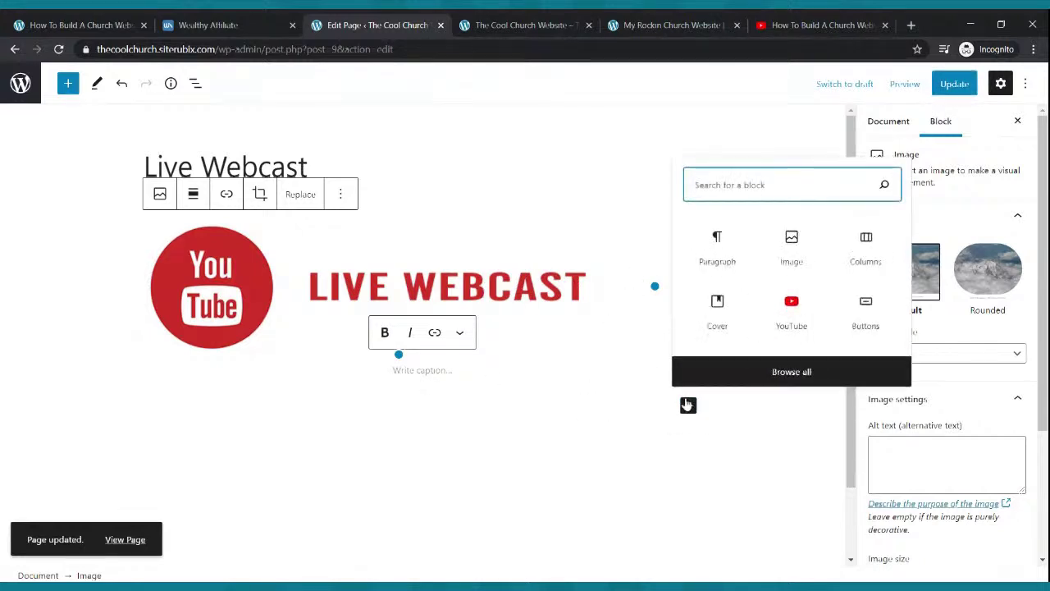
click(791, 308)
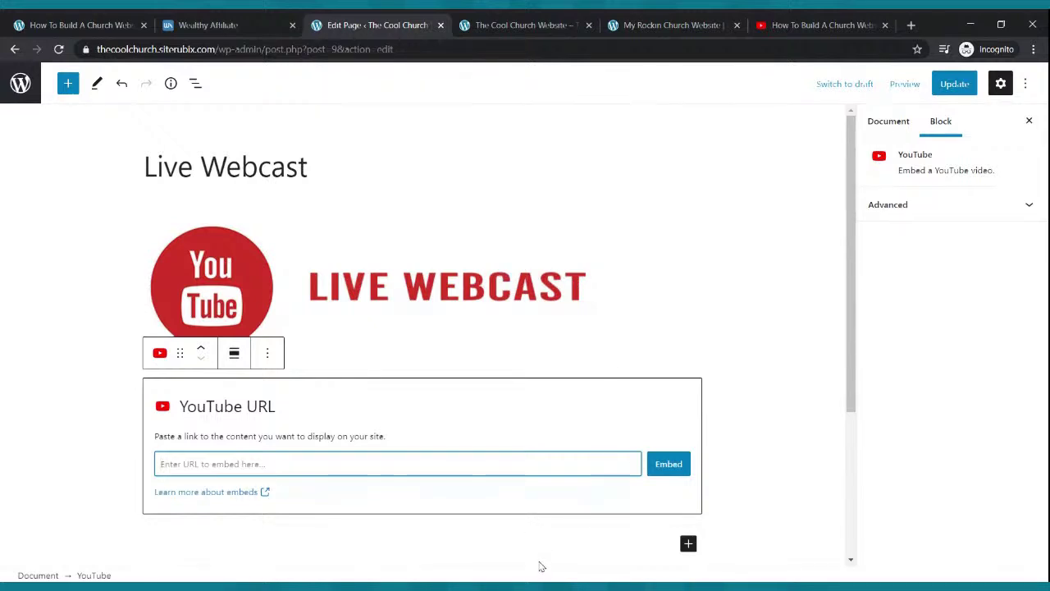
click(791, 33)
click(680, 238)
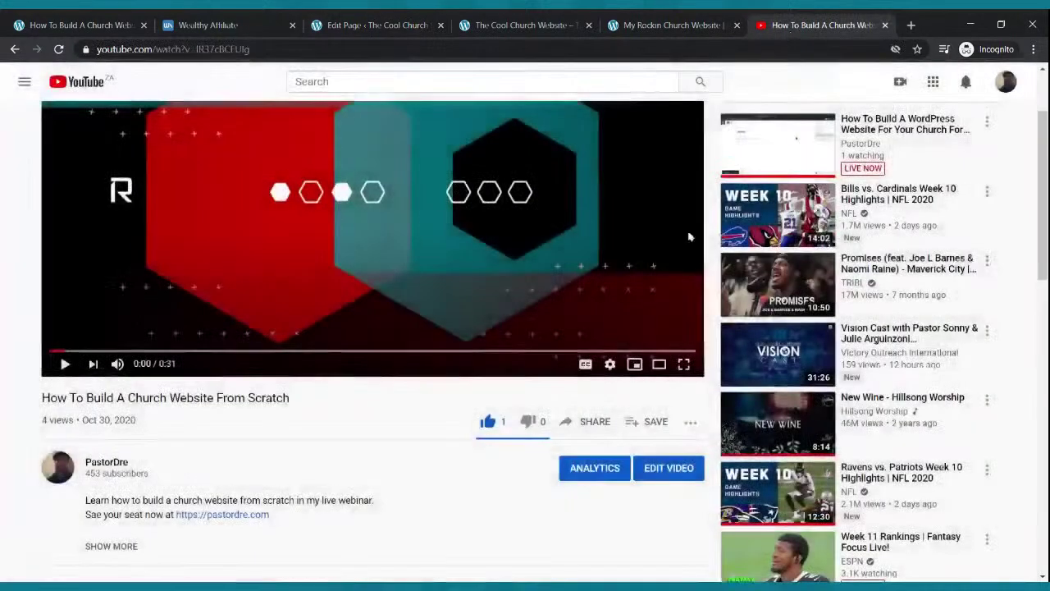
Step: Go to YouTube's live streaming manager and start scheduling a new stream without reusing the previous stream's settings
click(900, 84)
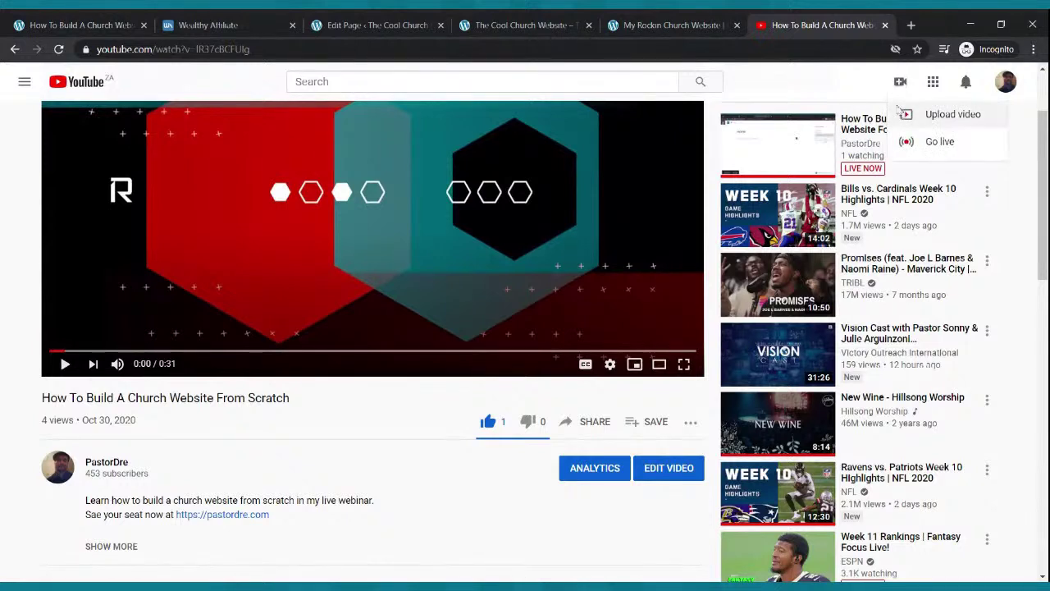
click(935, 141)
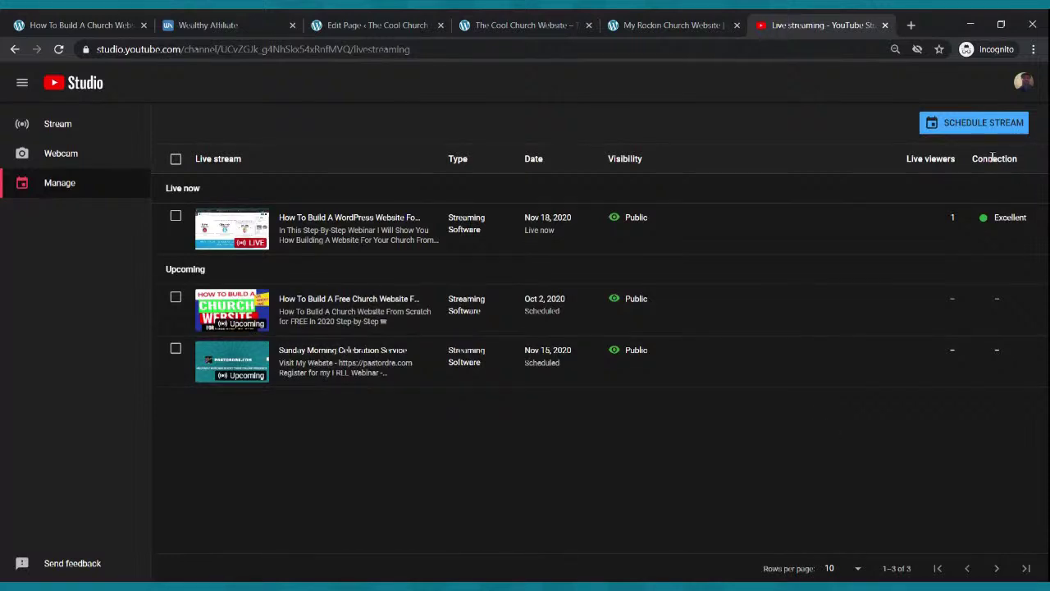
click(965, 124)
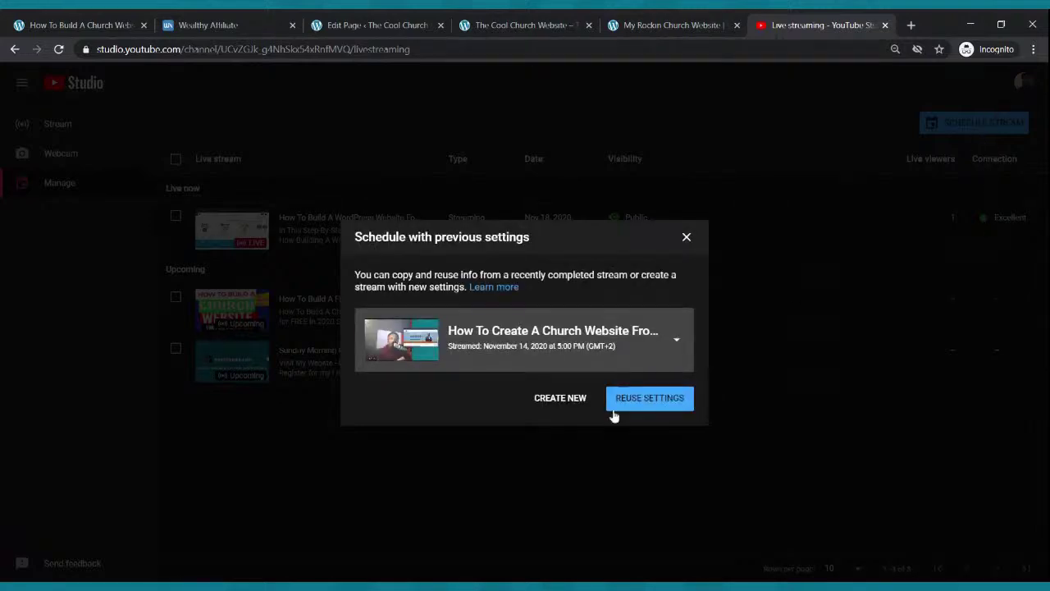
click(566, 401)
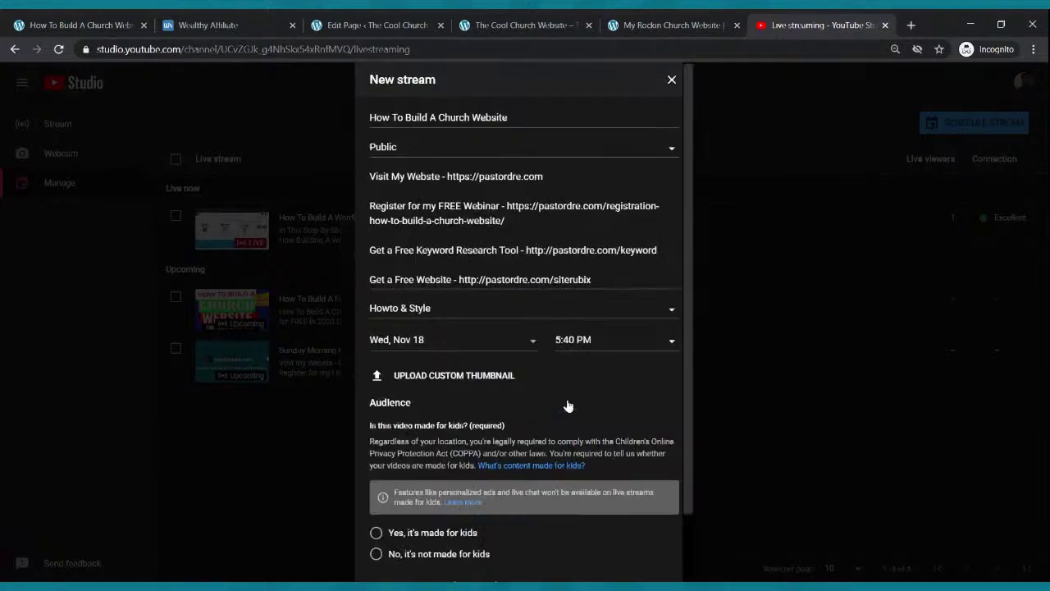
Step: Replace the new stream's title with "Sunday Morning Celebration Service"
drag(516, 117, 317, 126)
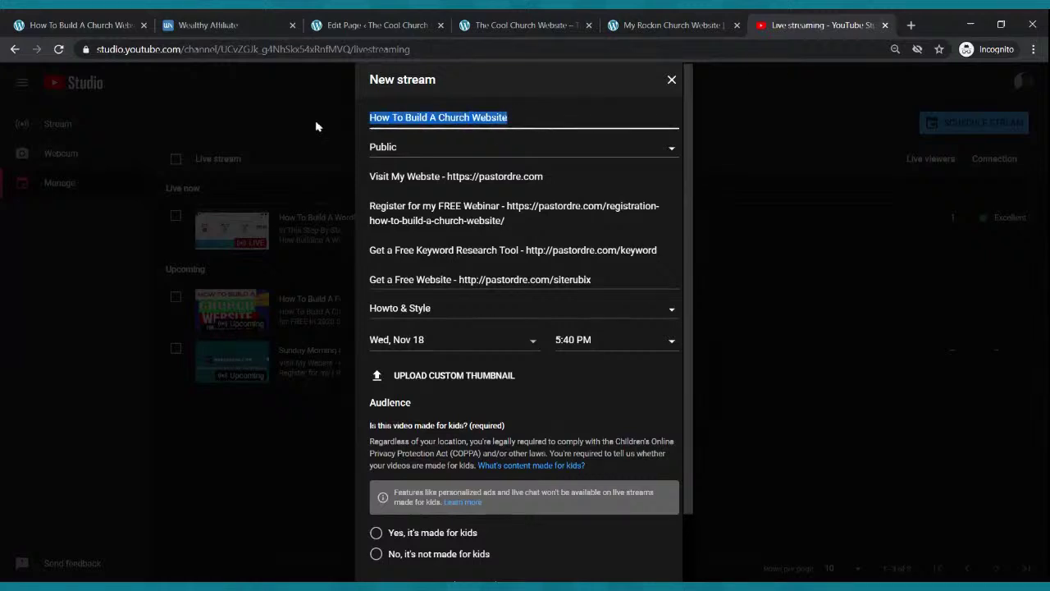
text(Sunday )
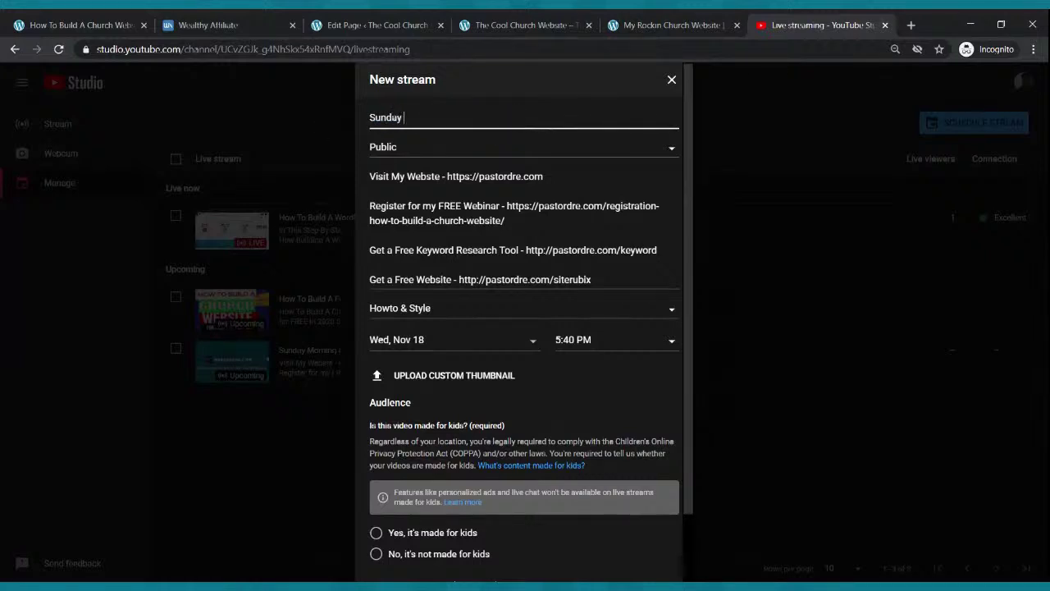
text(Morning Celebration Service)
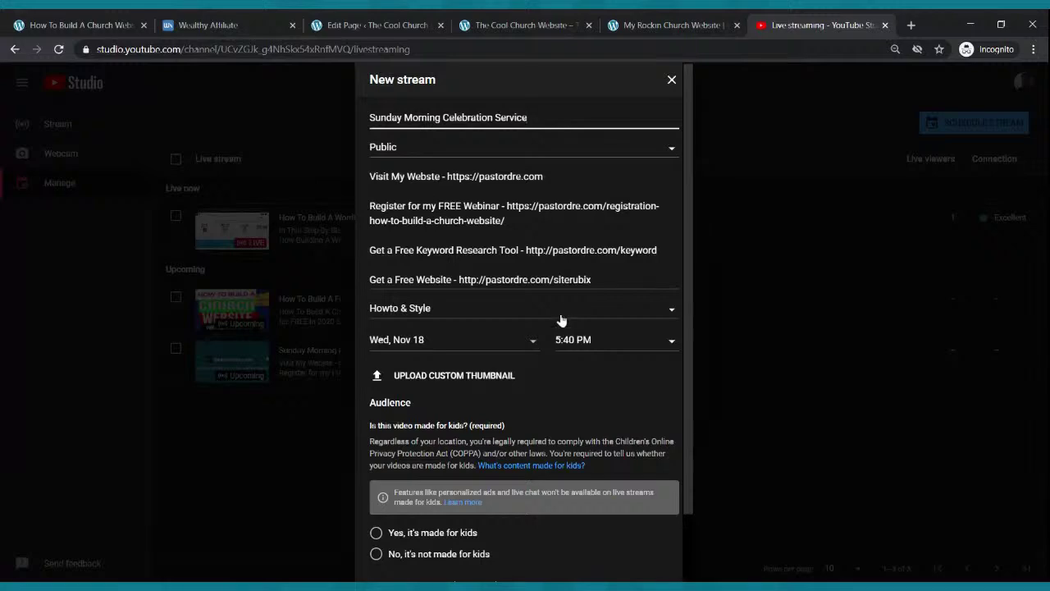
scroll(563, 319, down, 1)
scroll(486, 150, up, 1)
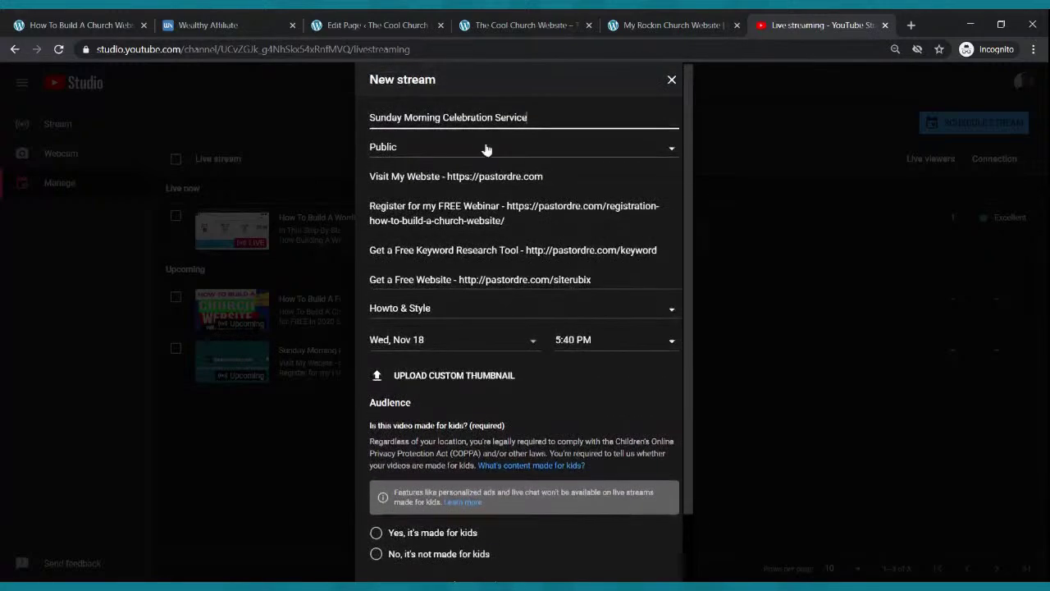
Step: Schedule the new stream for Sunday, Nov 22 at 9:00 AM
click(470, 349)
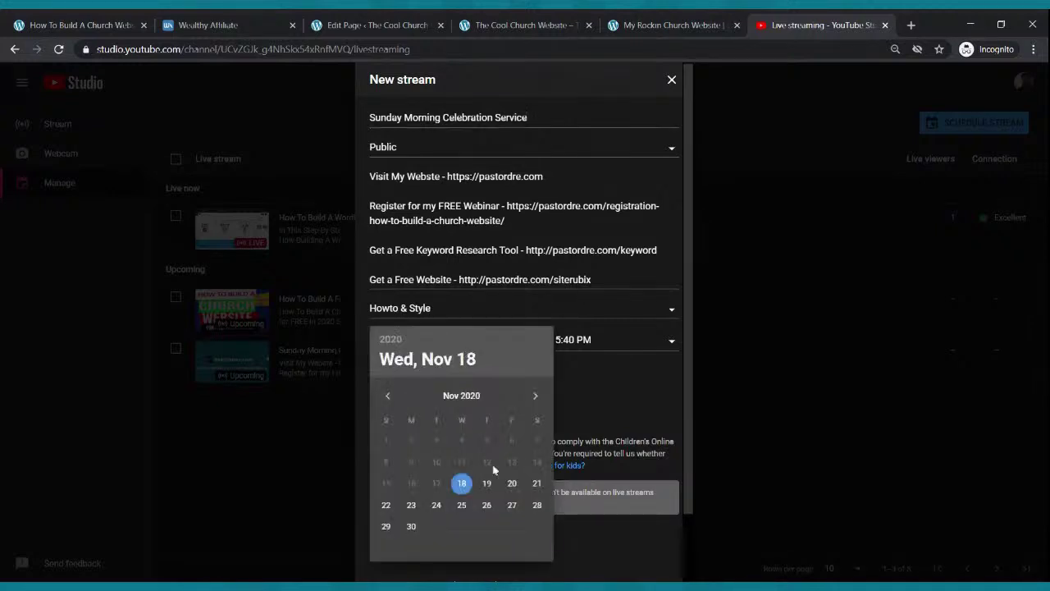
click(383, 504)
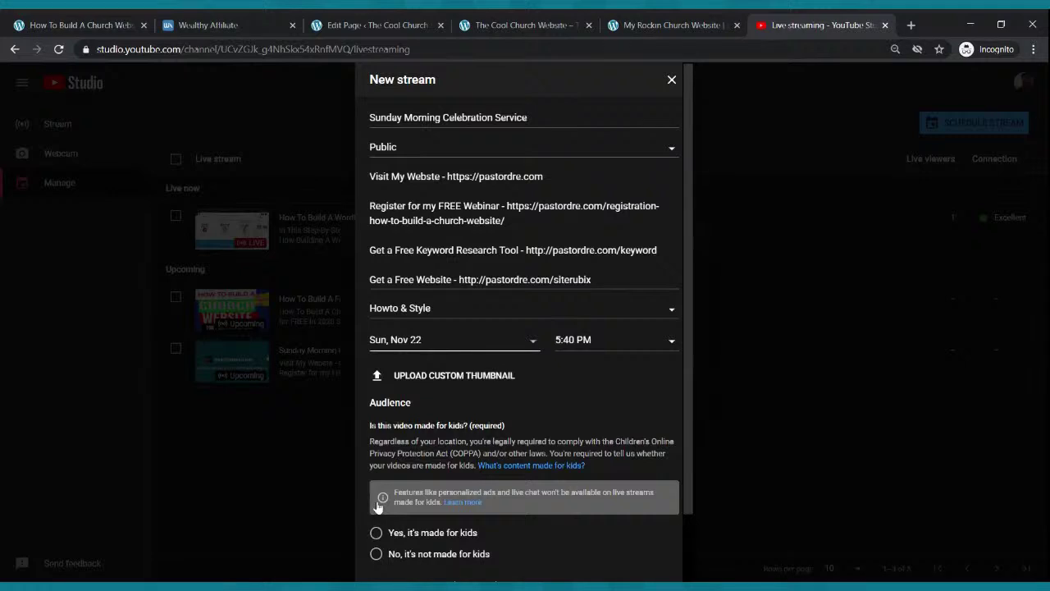
click(591, 349)
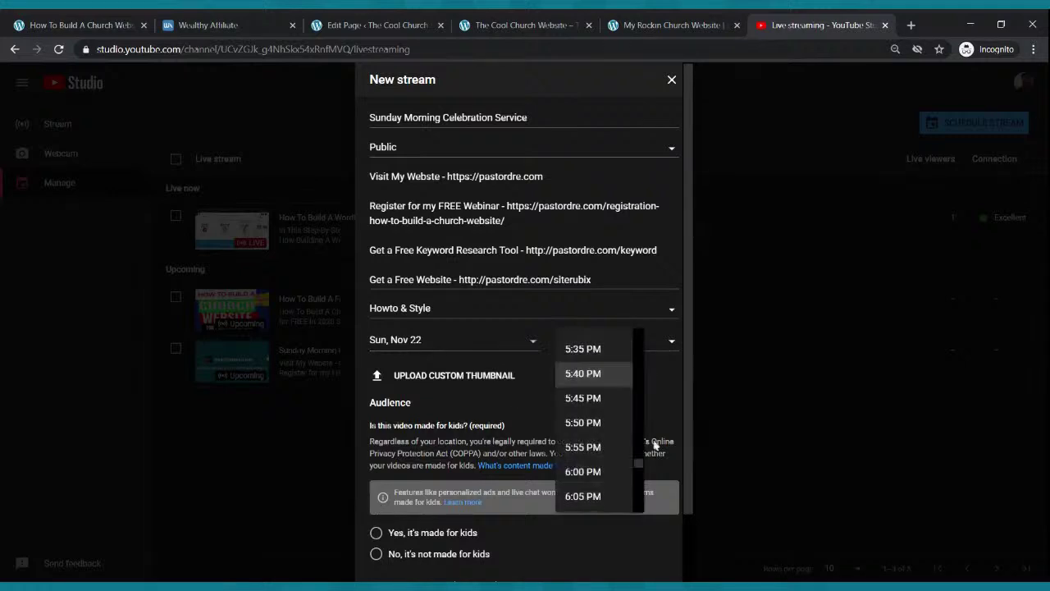
drag(645, 472, 639, 408)
scroll(638, 405, up, 3)
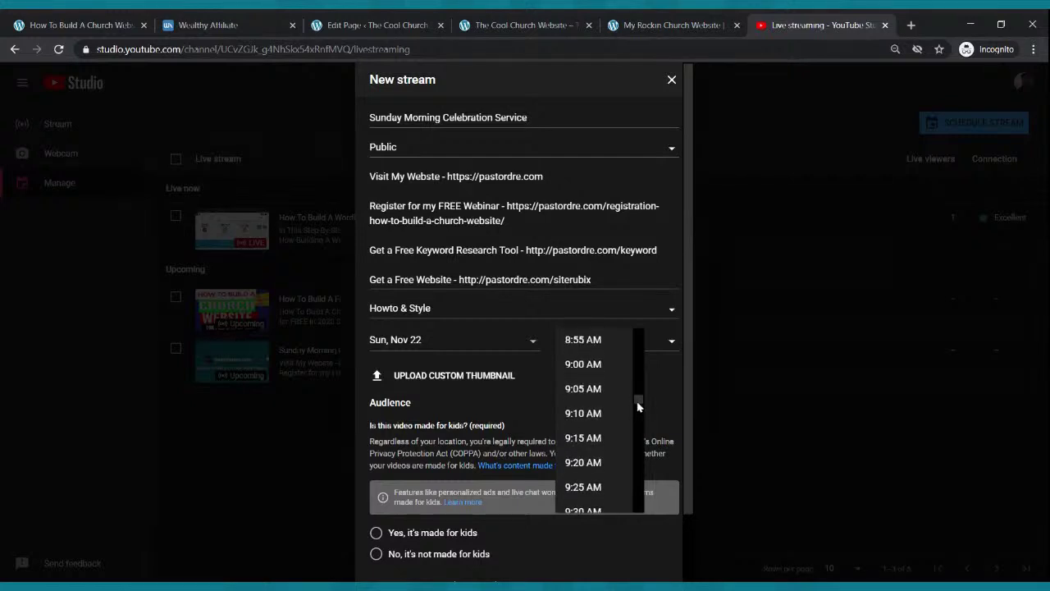
click(622, 417)
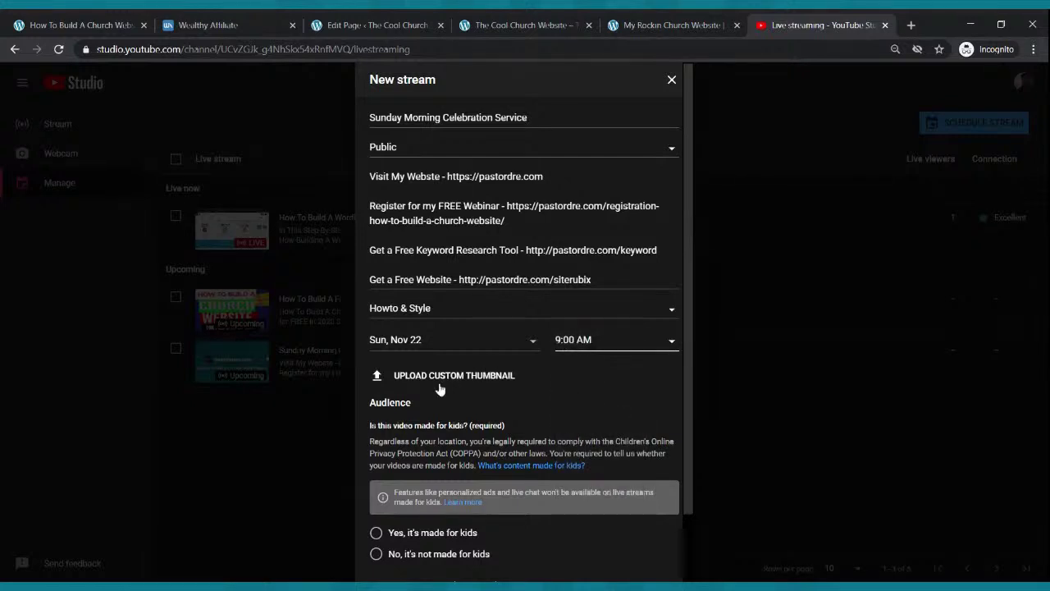
Step: Mark the stream as not made for kids and create it
scroll(418, 459, down, 2)
click(376, 476)
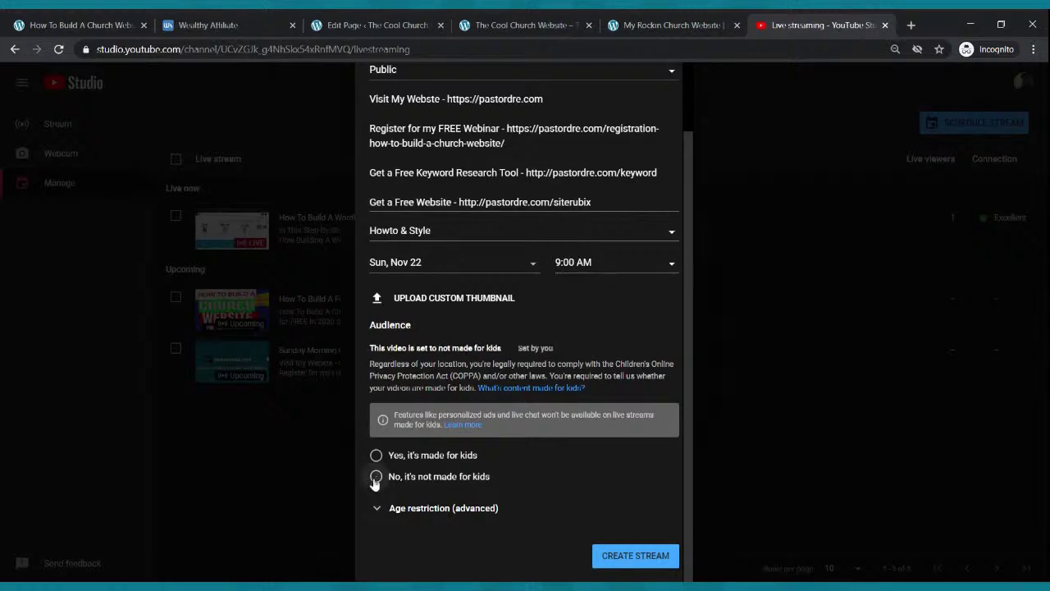
scroll(558, 529, up, 1)
scroll(555, 510, down, 2)
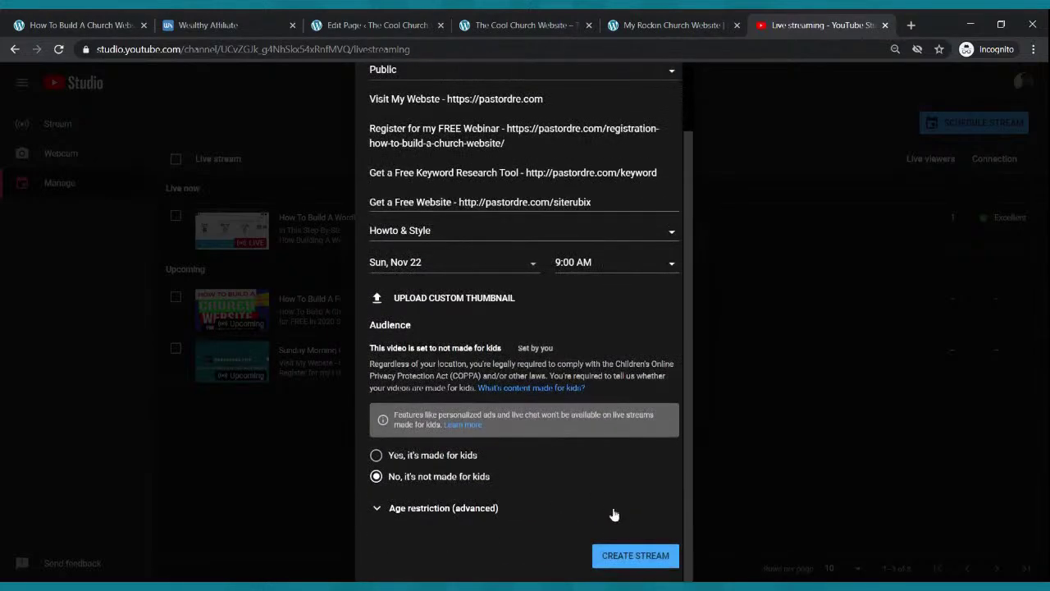
click(609, 558)
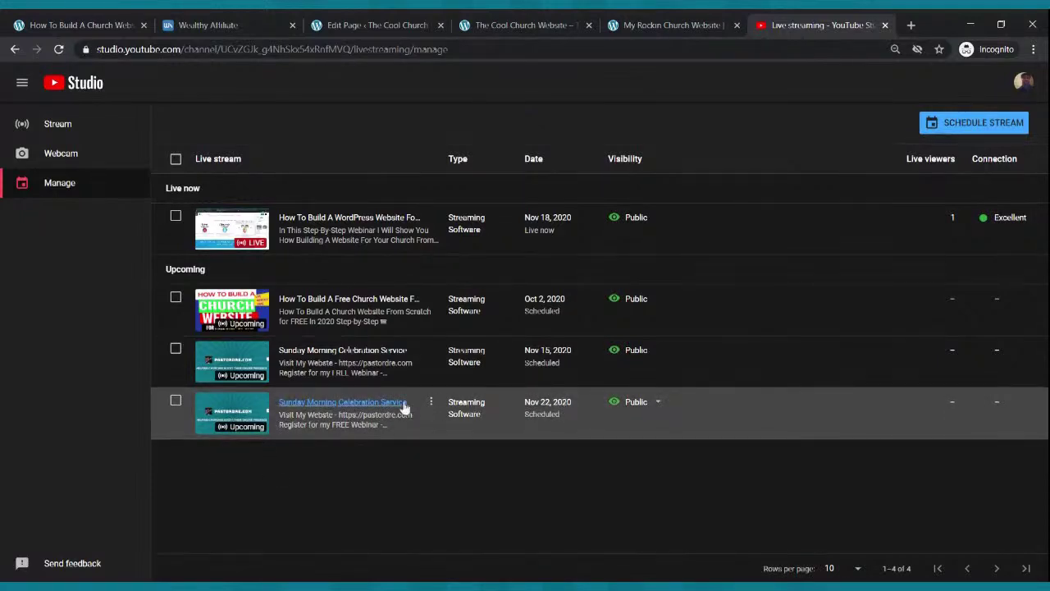
Step: Open the Sunday Morning Celebration Service stream scheduled for Nov 22 and copy its share link
click(226, 410)
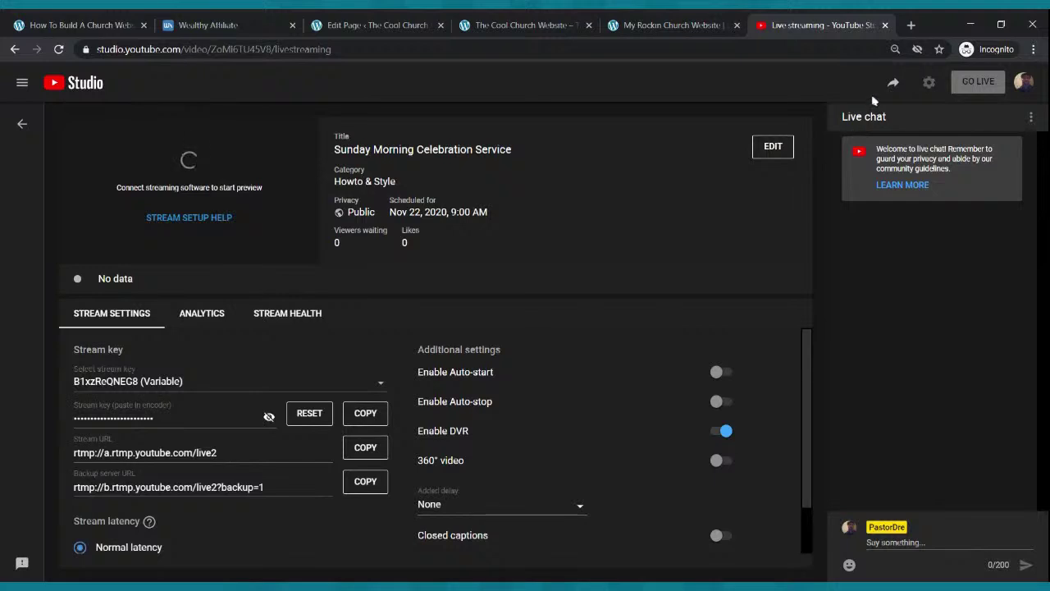
click(894, 85)
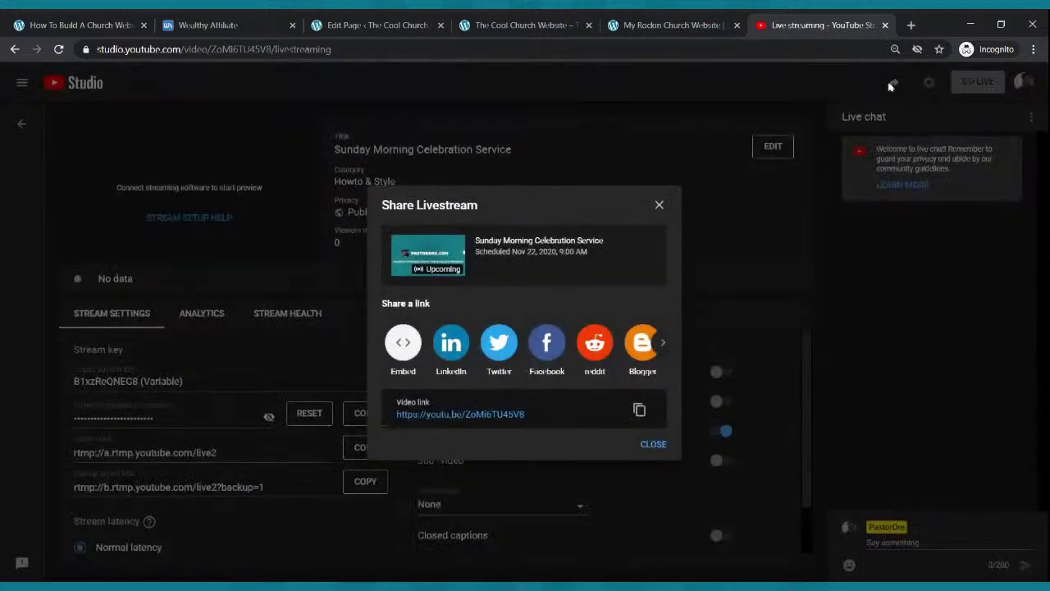
click(639, 411)
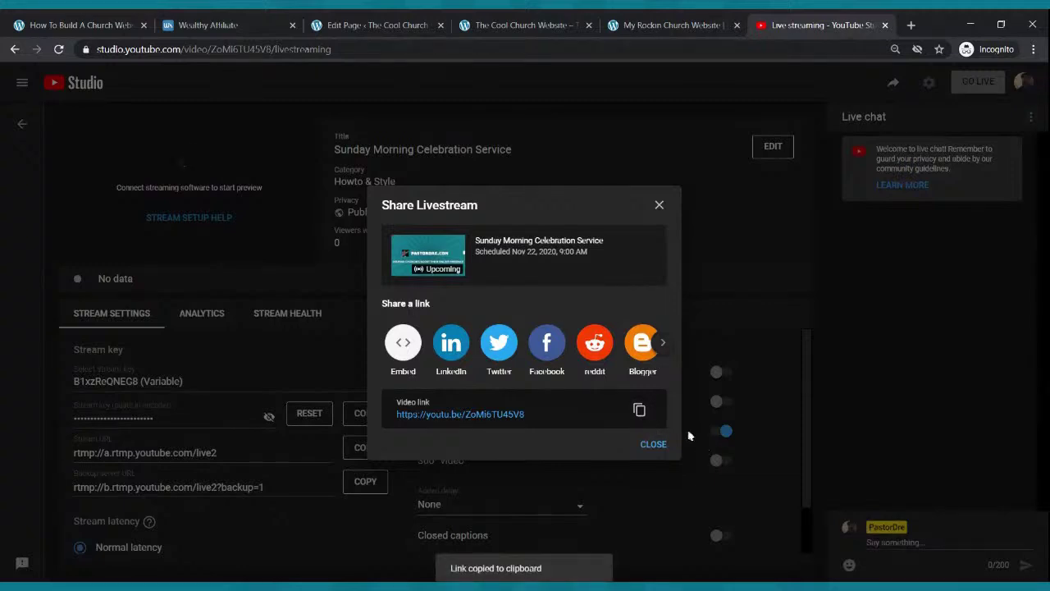
Step: Return to the WordPress page editor, embed the copied stream link in the Live Webcast page's YouTube block, and update the page
click(390, 29)
click(302, 464)
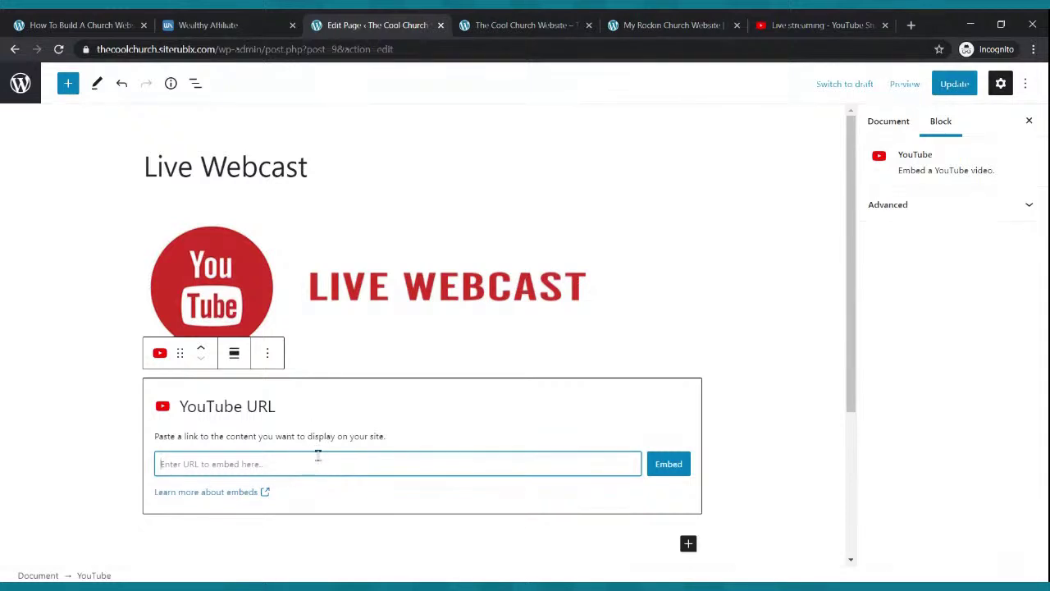
key(ctrl+v)
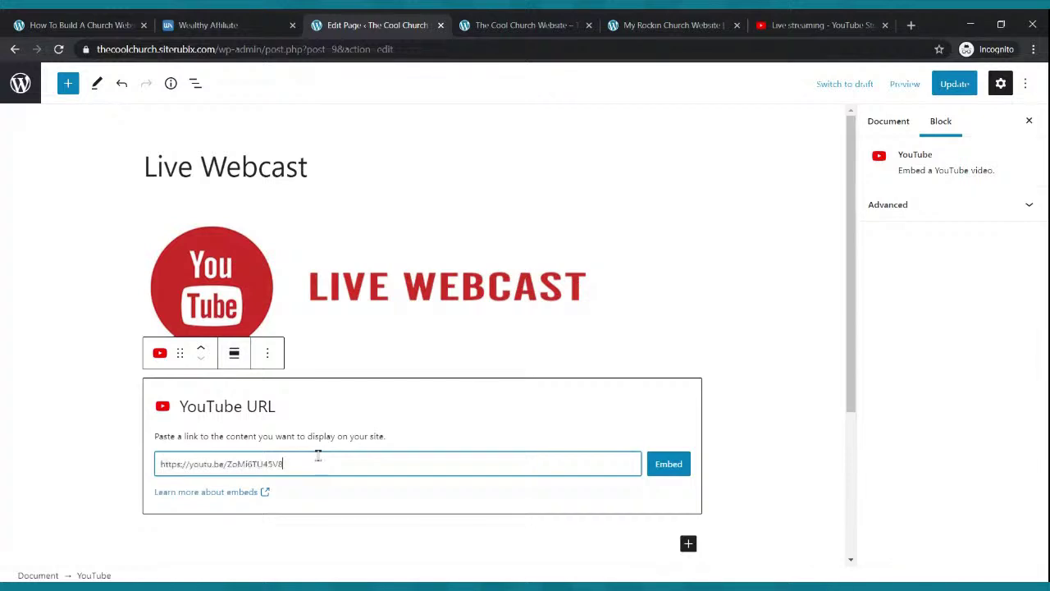
click(669, 465)
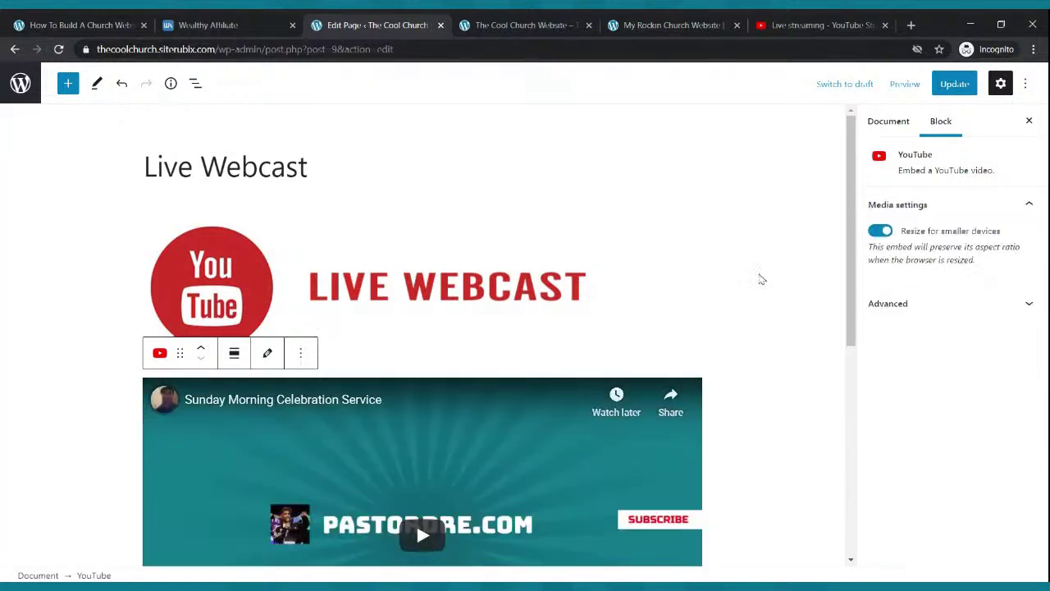
click(954, 84)
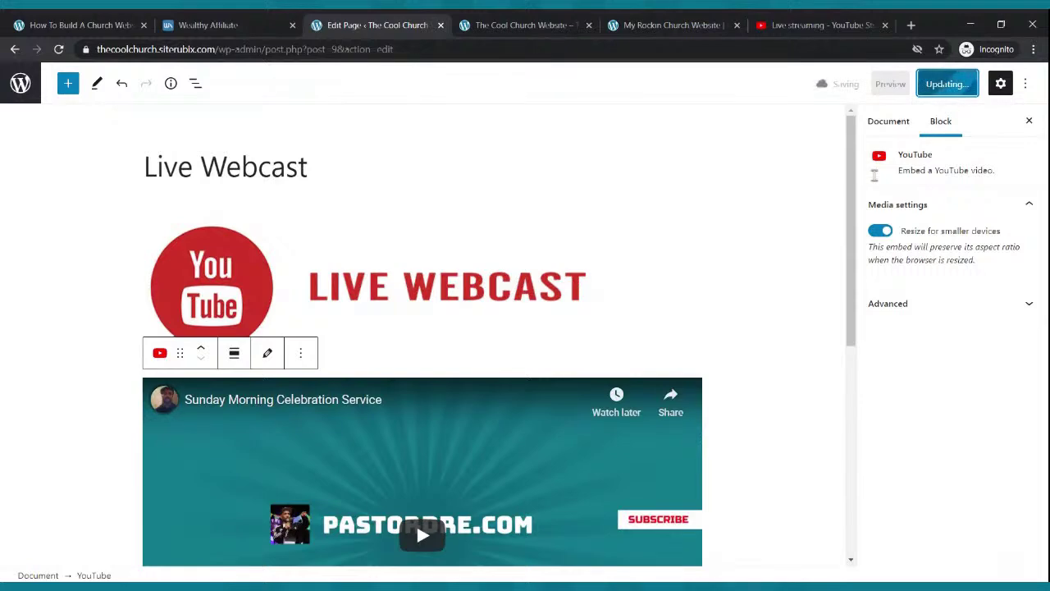
Step: Open the Live Webcast page on the church website and check the banner and embedded stream
click(500, 25)
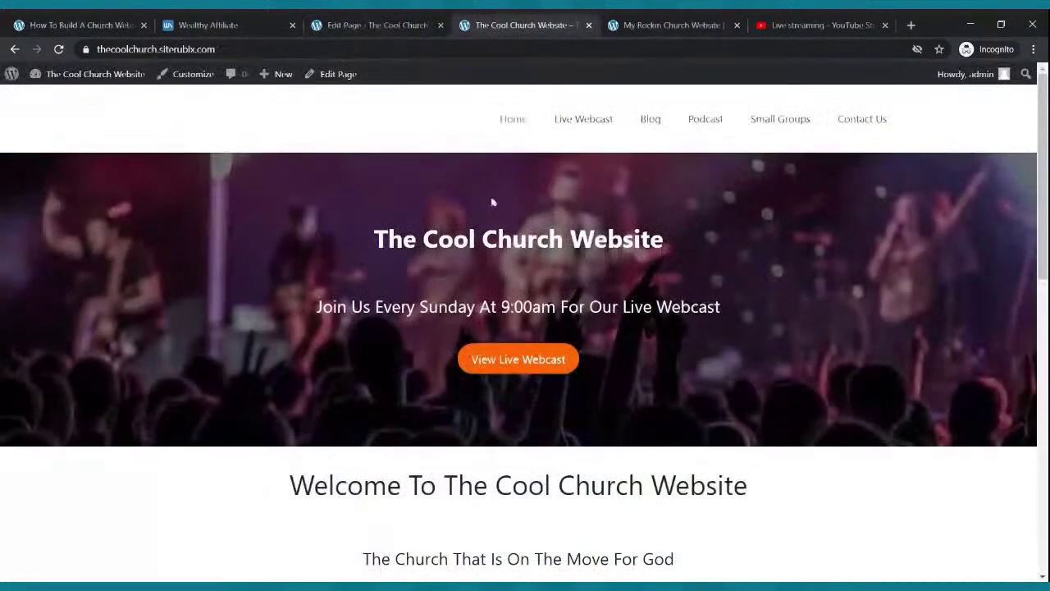
click(570, 121)
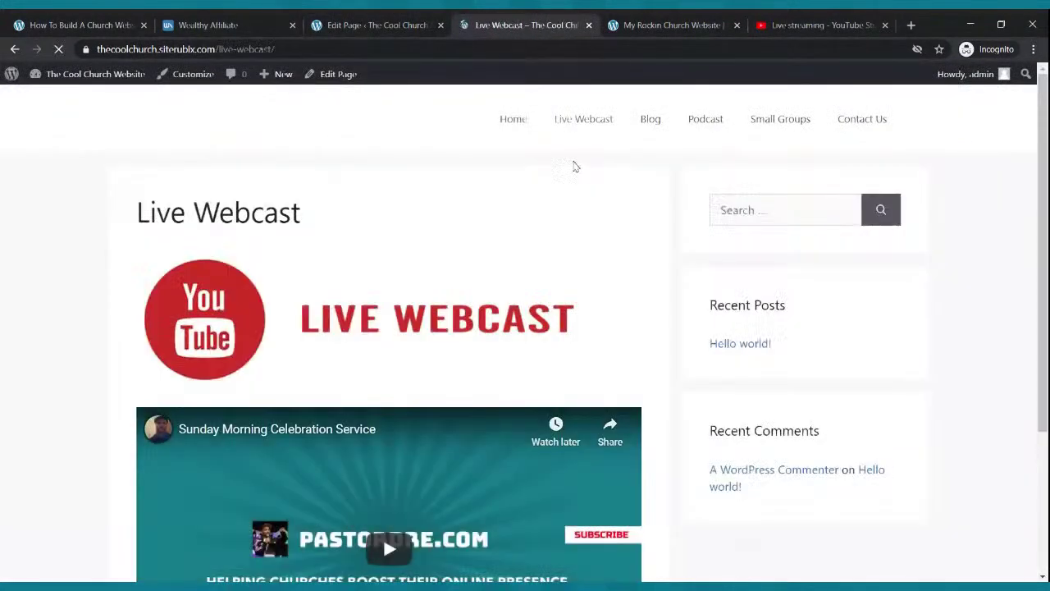
scroll(575, 166, down, 3)
scroll(578, 168, up, 1)
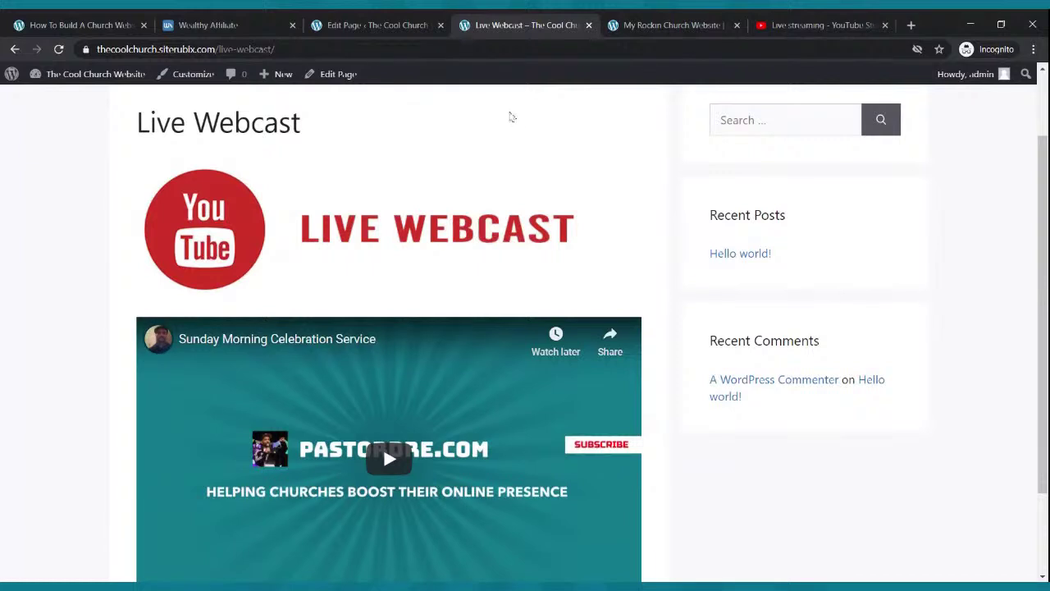
scroll(506, 113, down, 1)
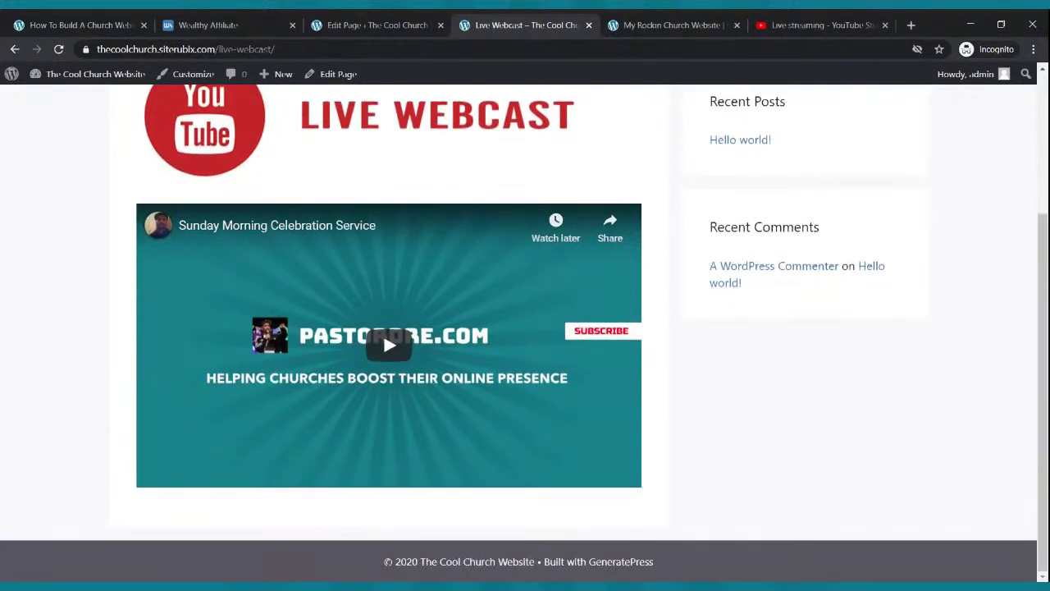
scroll(579, 141, up, 2)
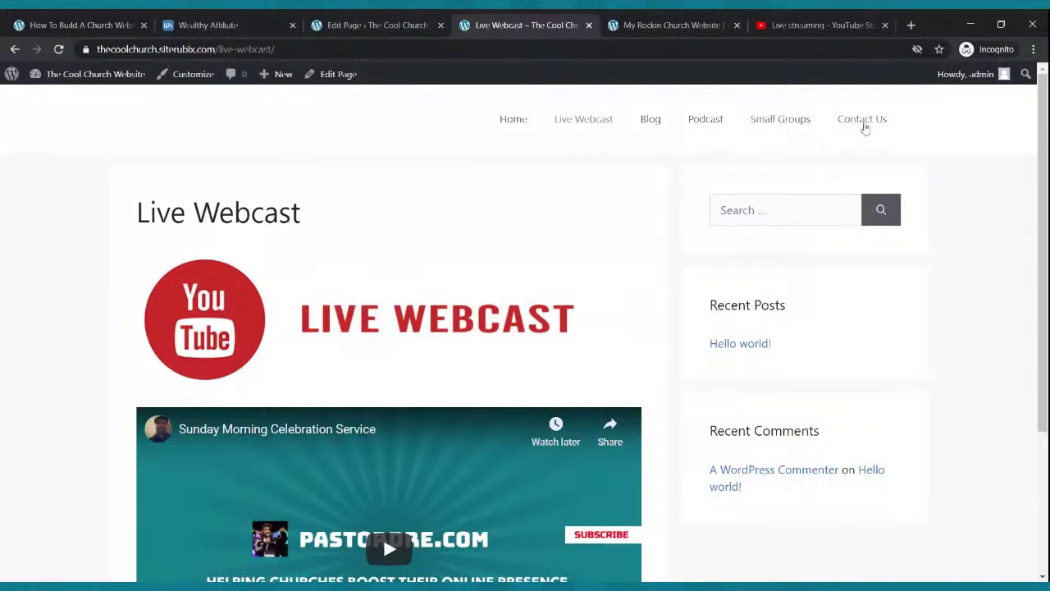
scroll(644, 227, down, 3)
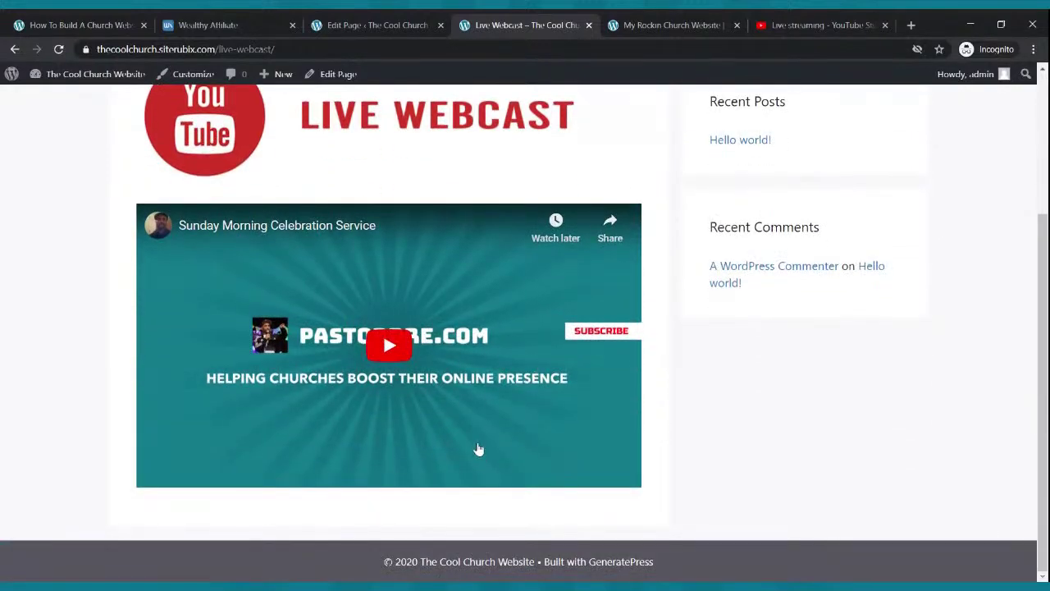
Step: Return to the Live Webcast page editor and insert the Two buttons pattern beneath the YouTube video
click(385, 25)
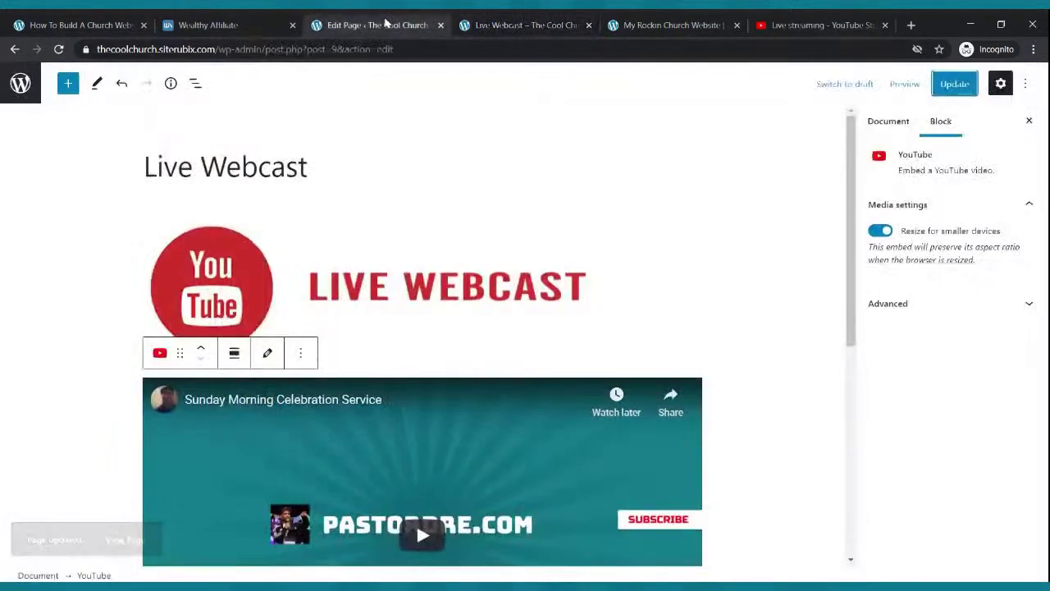
scroll(436, 296, down, 5)
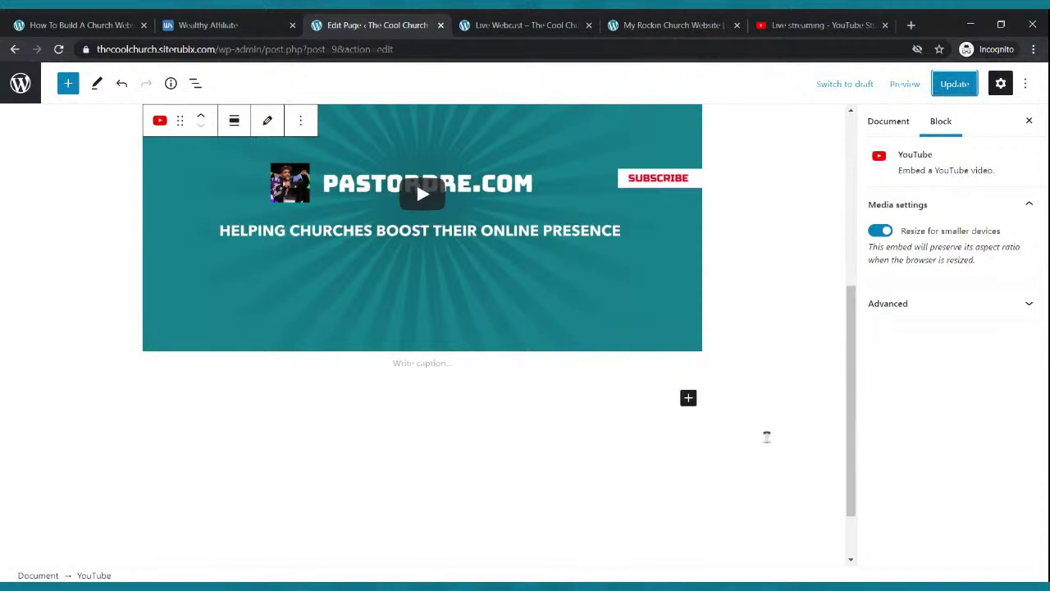
click(688, 399)
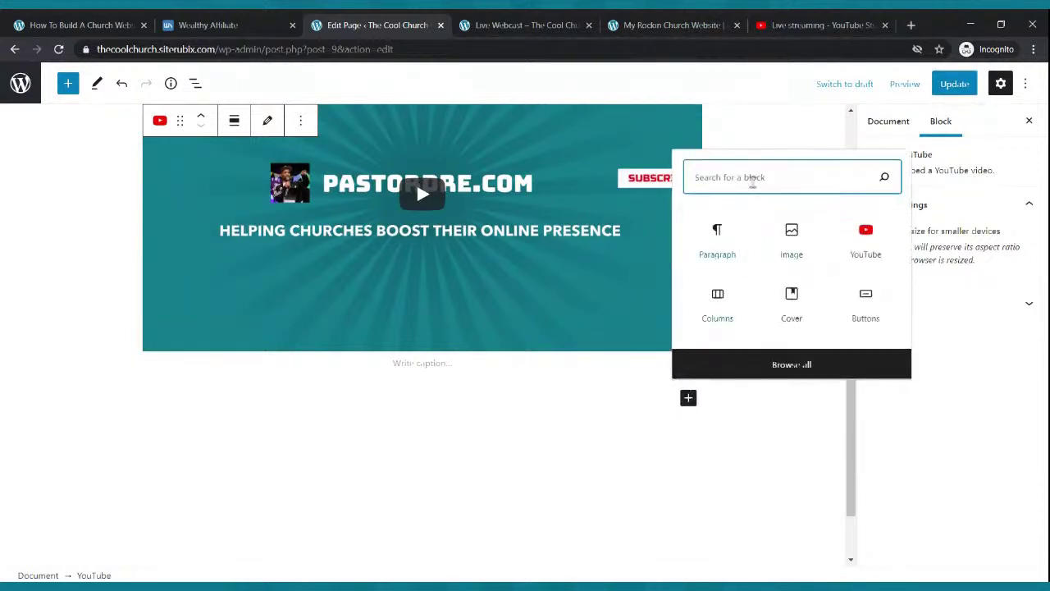
text(button)
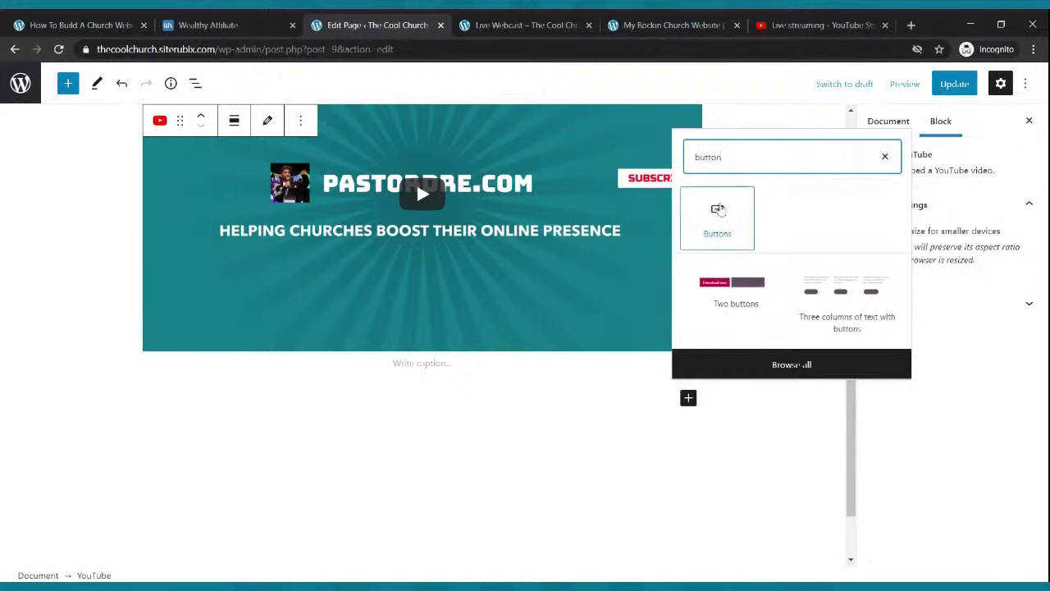
click(730, 284)
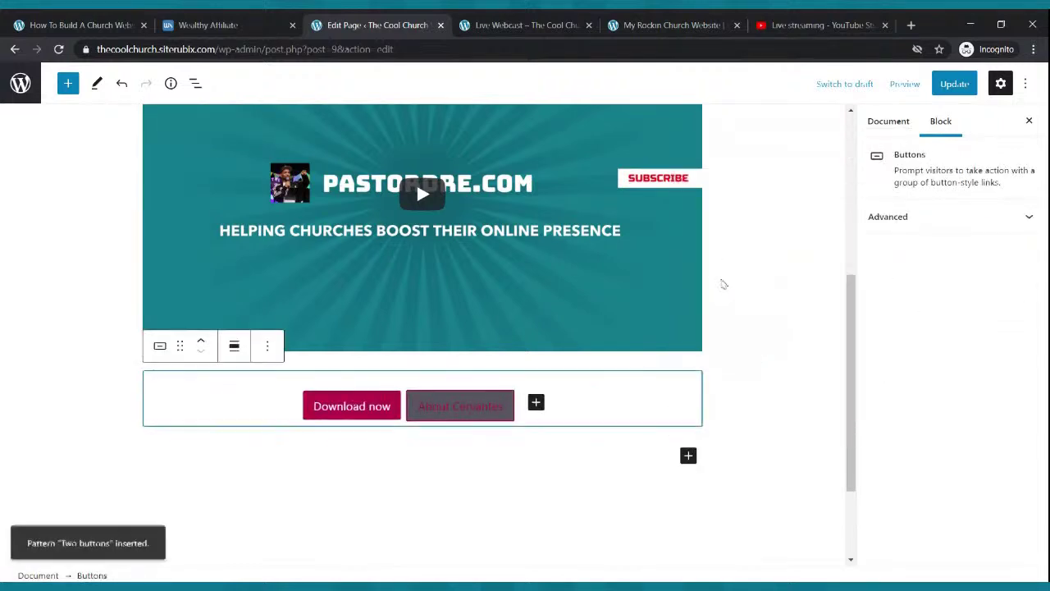
Step: Replace the "Download now" button's label with "Give Now"
click(353, 407)
key(BackSpace)
key(BackSpace)
key(BackSpace)
key(BackSpace)
key(BackSpace)
key(BackSpace)
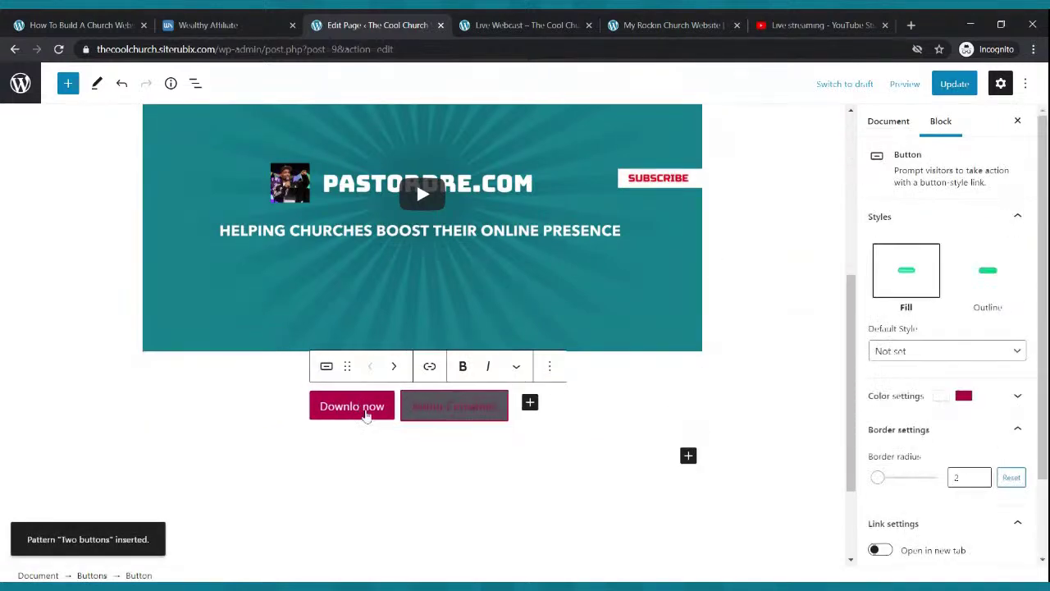
key(BackSpace)
key(BackSpace)
key(BackSpace)
key(BackSpace)
key(BackSpace)
key(BackSpace)
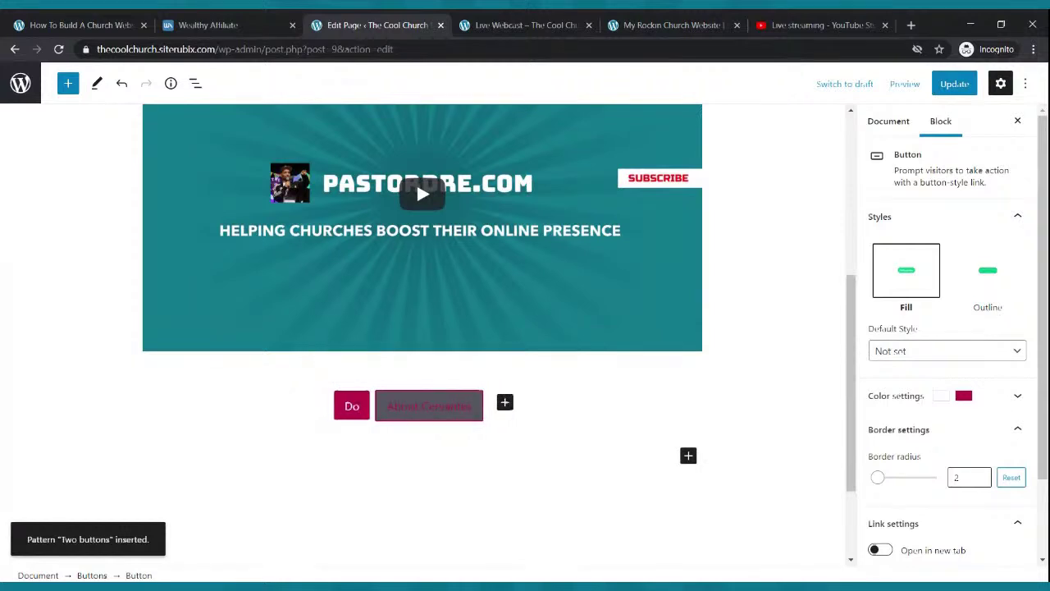
text(Give Now)
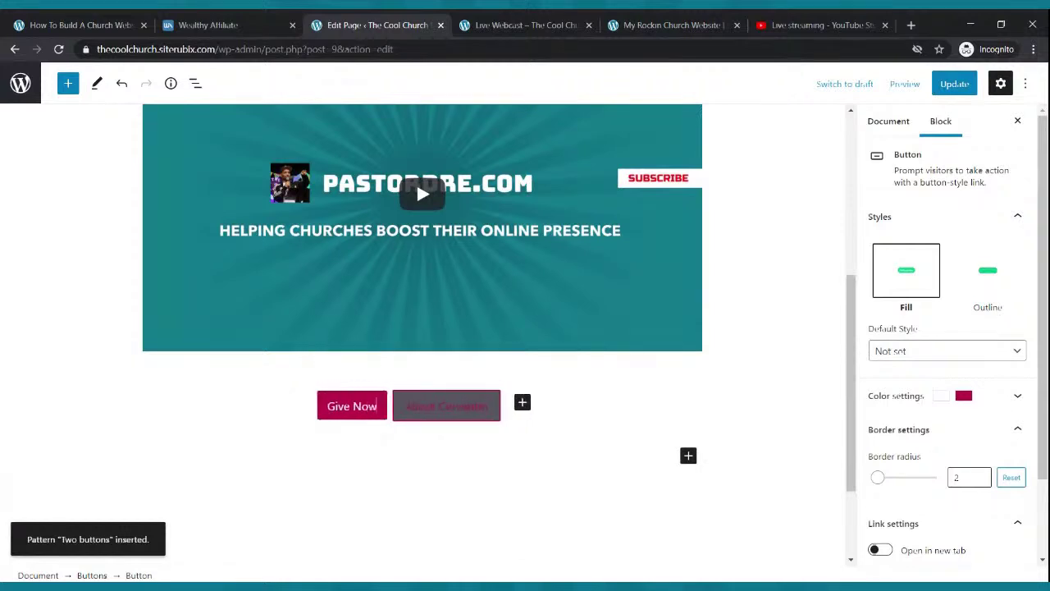
Step: Give the "About Cervantes" button white text and a solid blue background
click(460, 410)
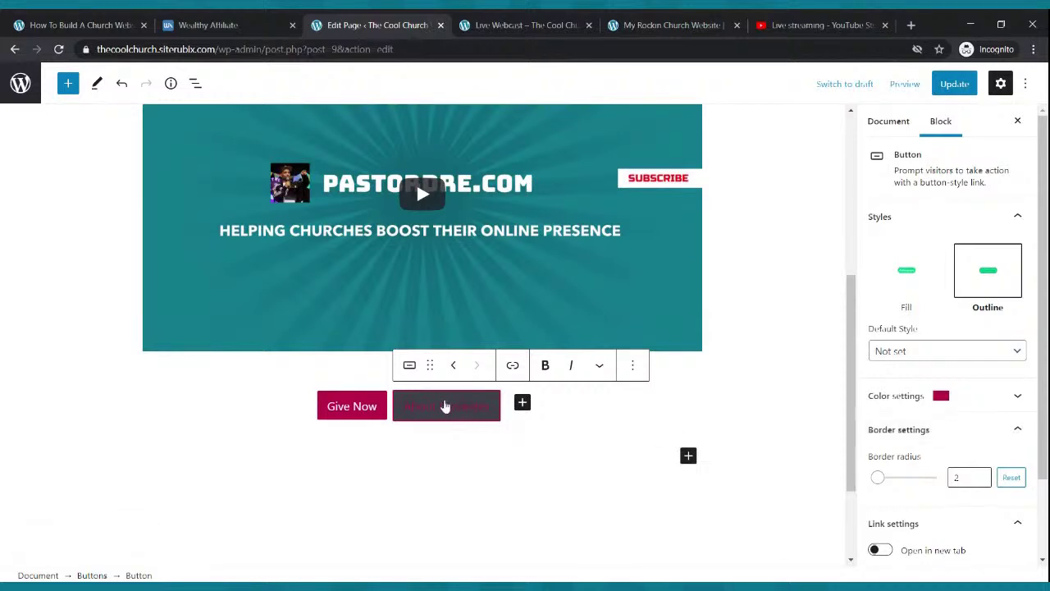
click(920, 397)
click(931, 455)
scroll(931, 459, down, 3)
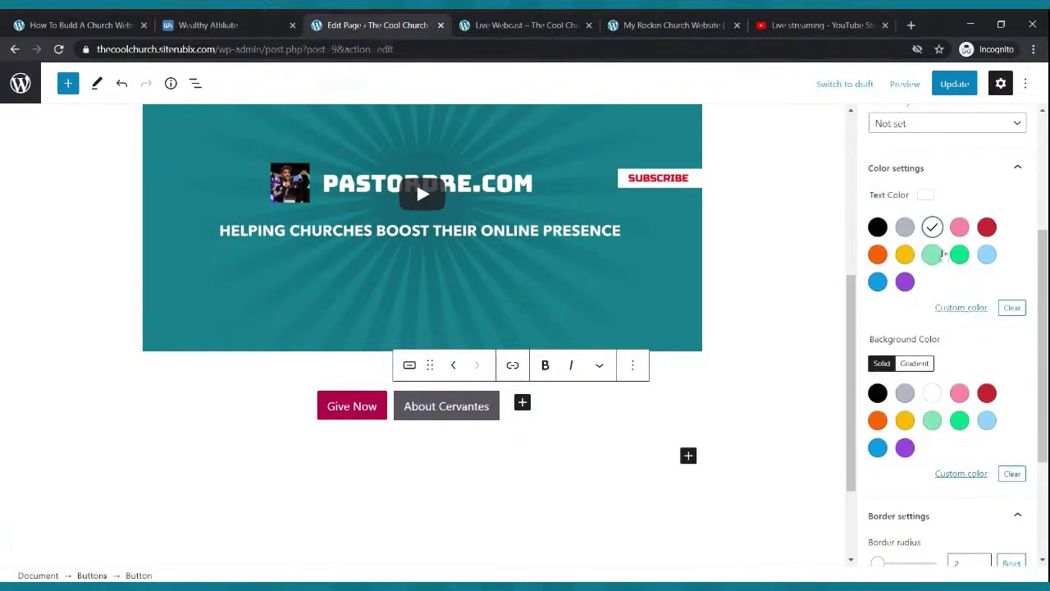
click(959, 255)
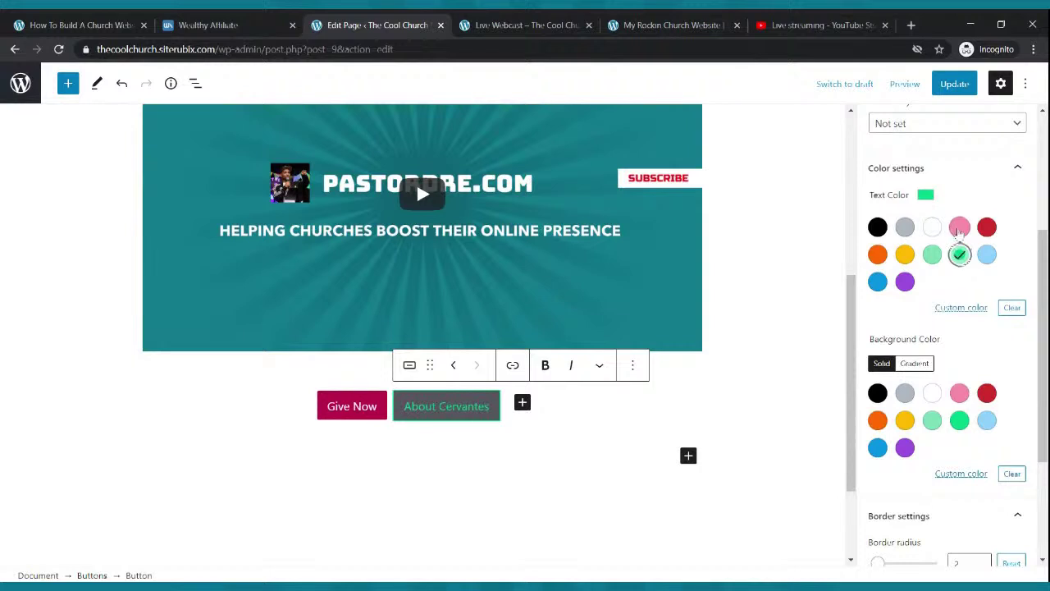
click(932, 228)
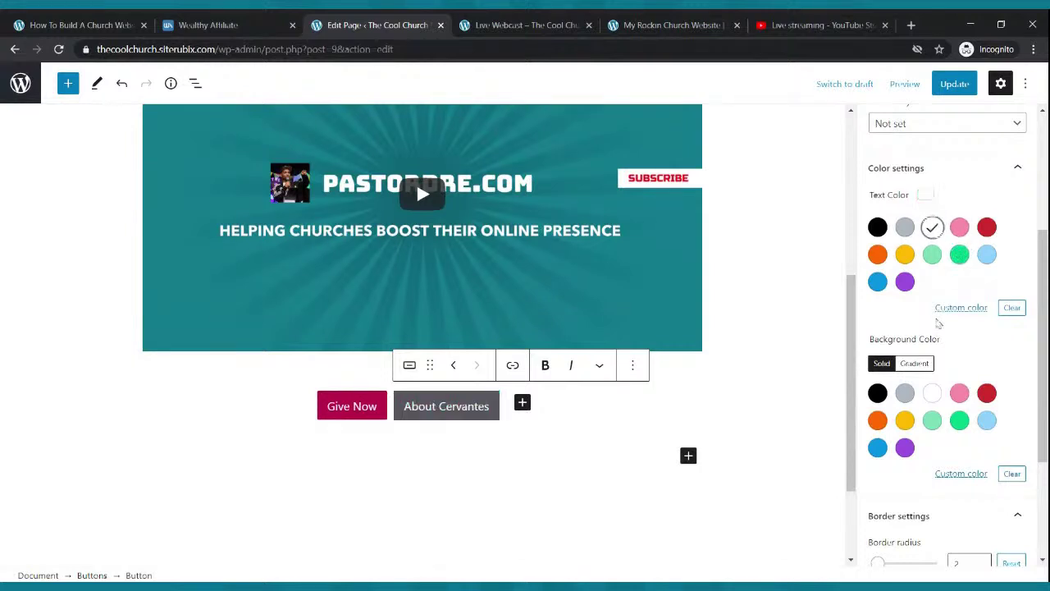
click(957, 423)
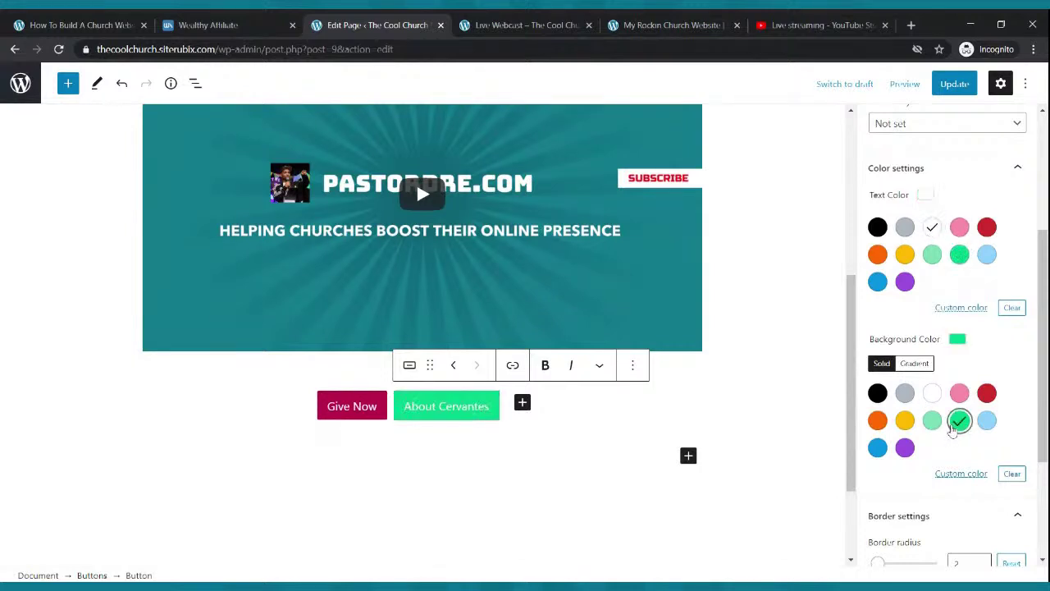
click(878, 447)
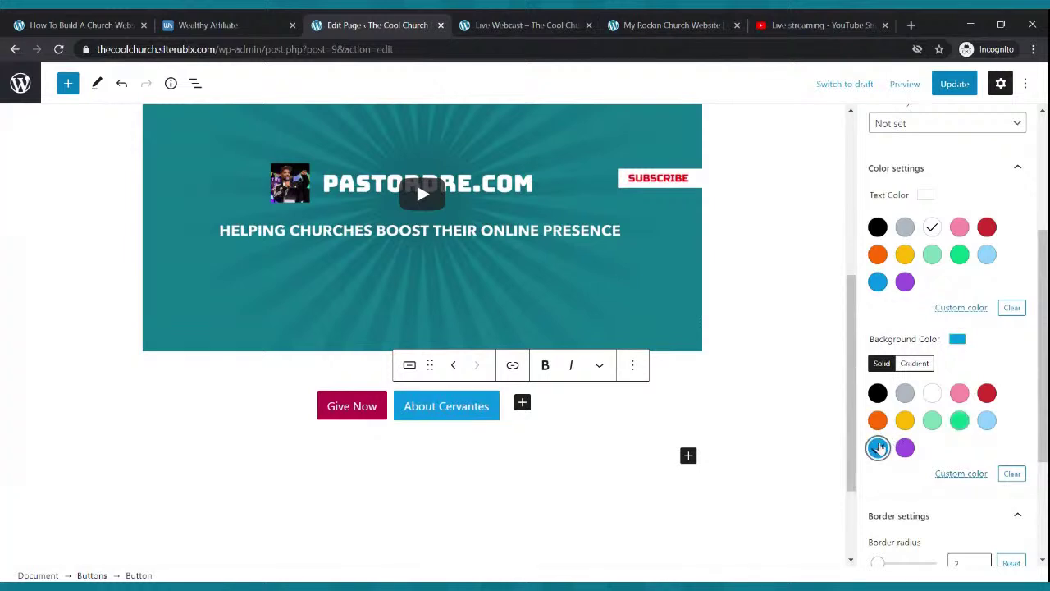
Step: Try several background colours on the "About Cervantes" button, settle on solid bright green, and update the page
click(904, 394)
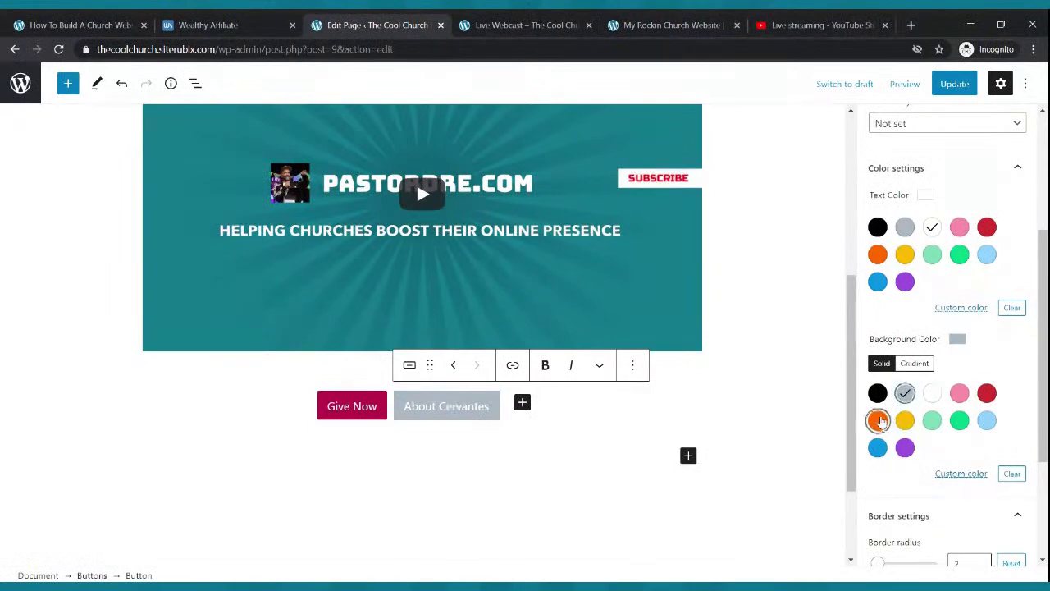
click(877, 420)
click(959, 394)
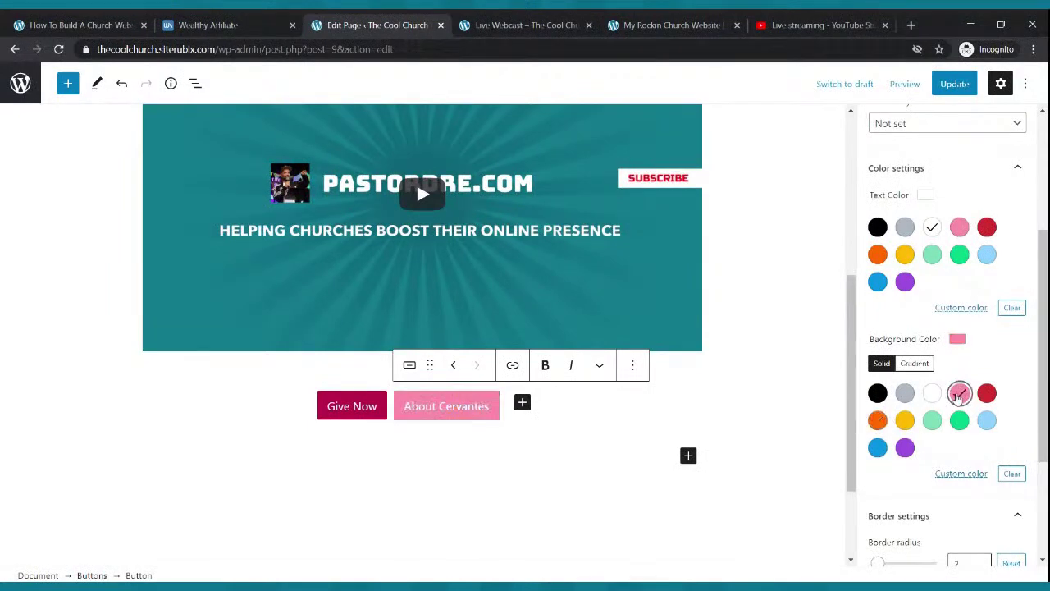
click(932, 420)
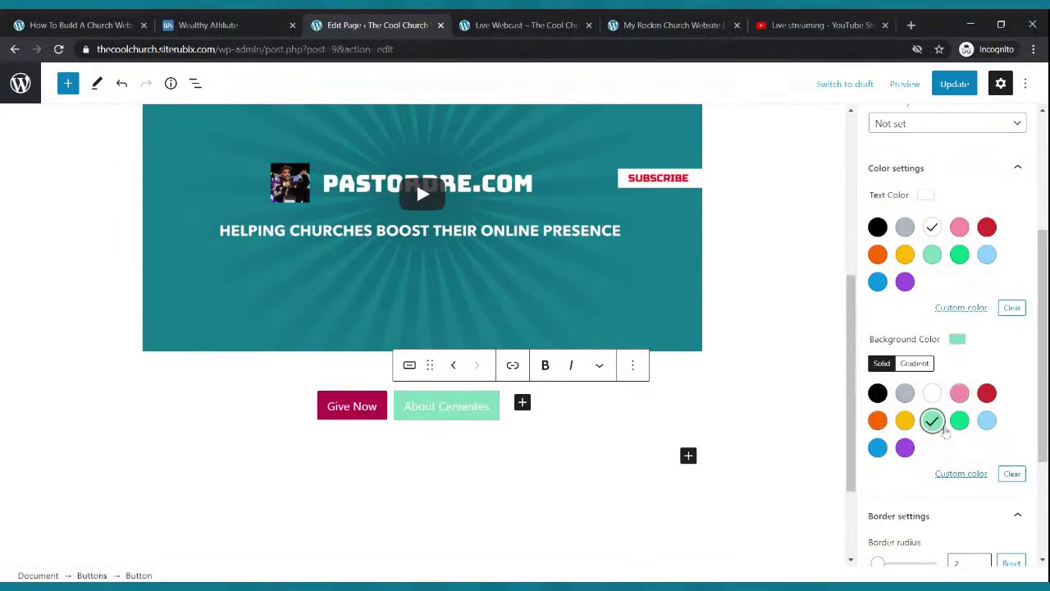
click(959, 420)
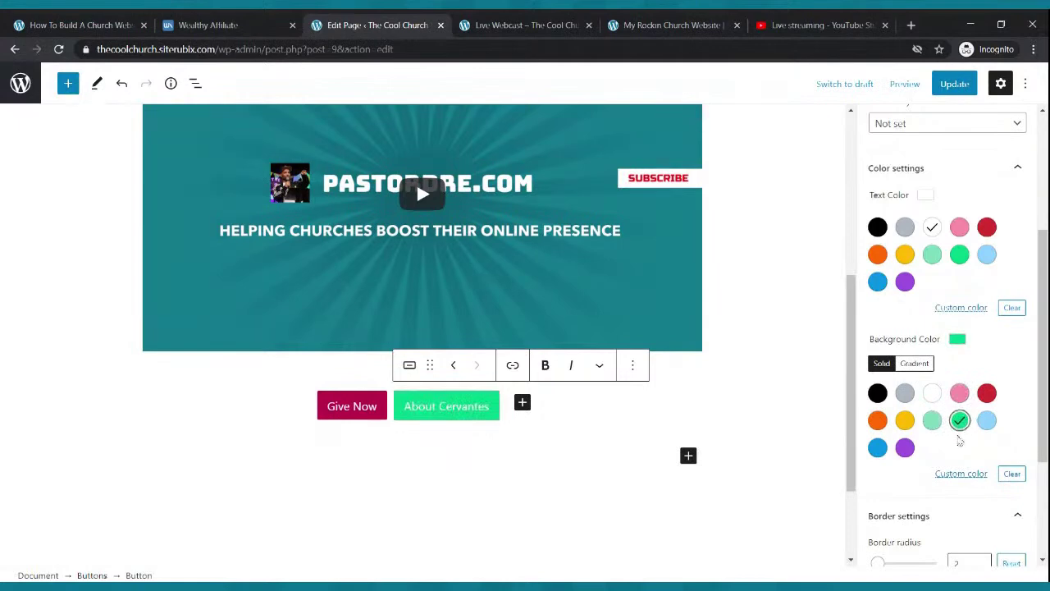
click(950, 88)
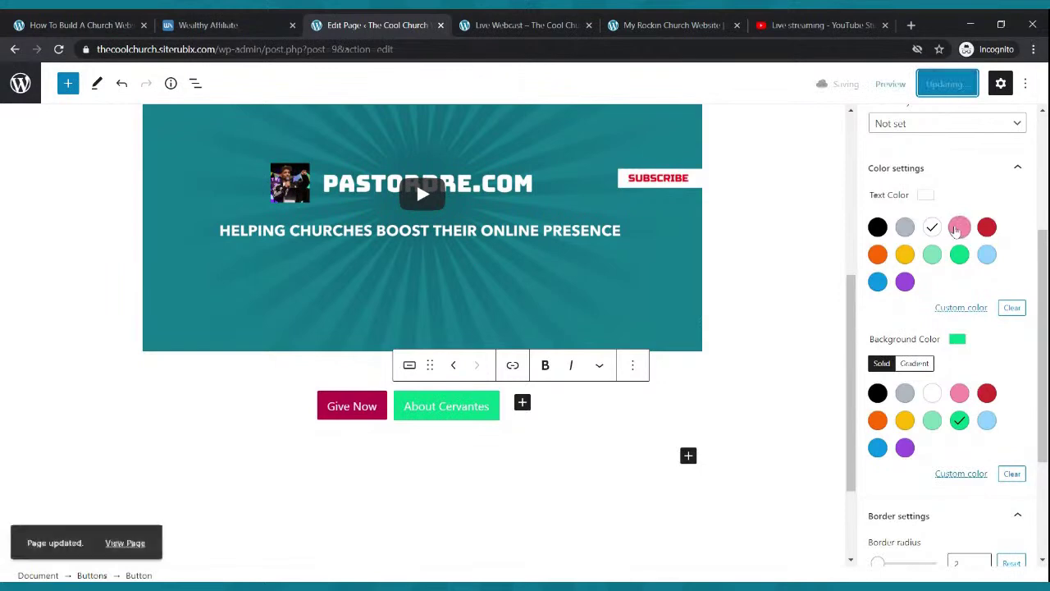
Step: Replace the "About Cervantes" button's label with "Contact Us" and update the page
click(450, 413)
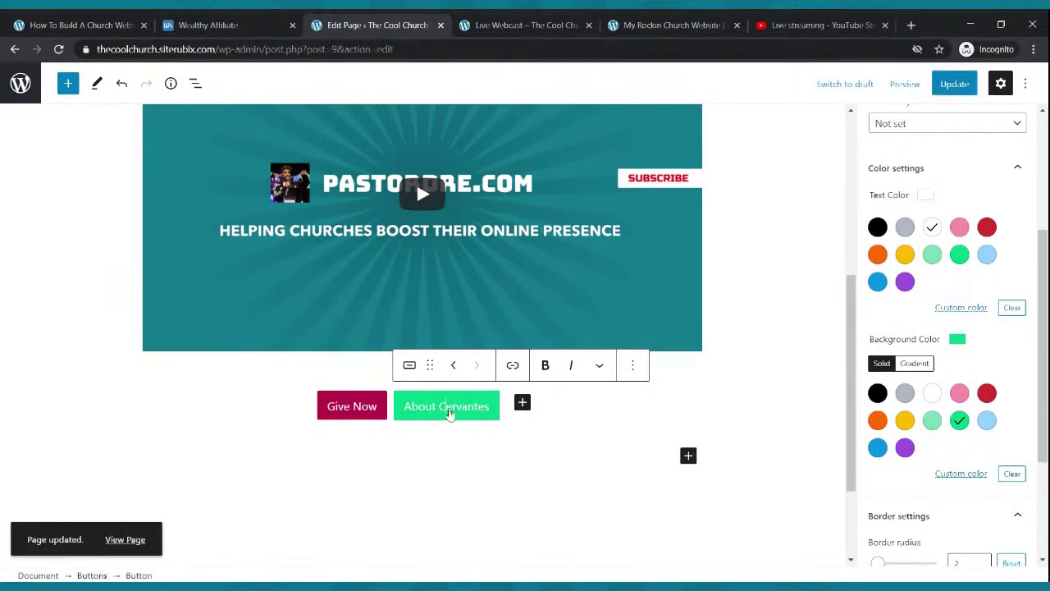
key(BackSpace)
key(BackSpace)
key(BackSpace)
key(BackSpace)
key(BackSpace)
key(BackSpace)
key(BackSpace)
key(BackSpace)
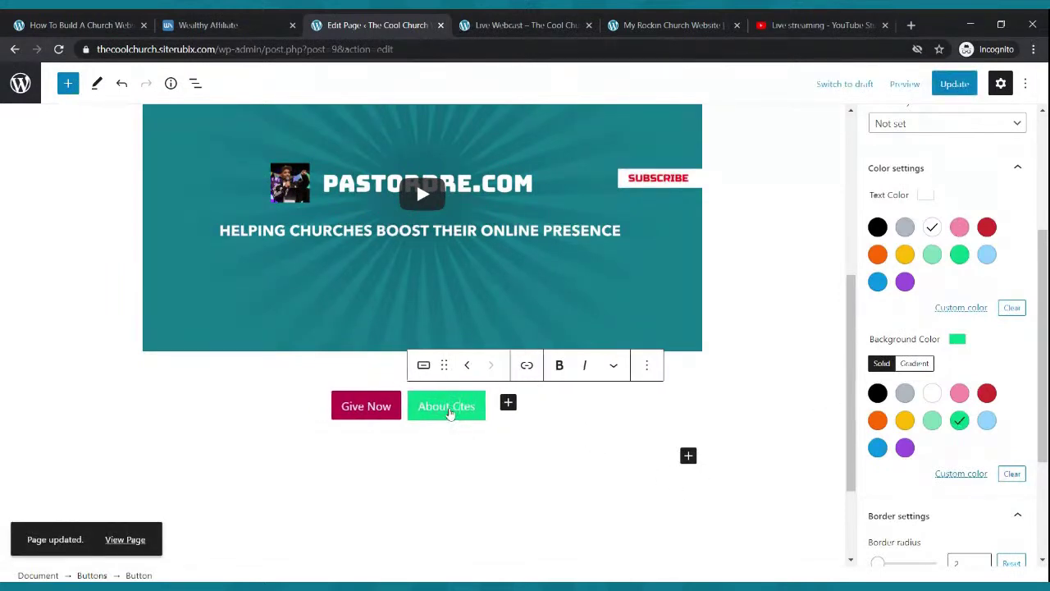
key(BackSpace)
key(BackSpace)
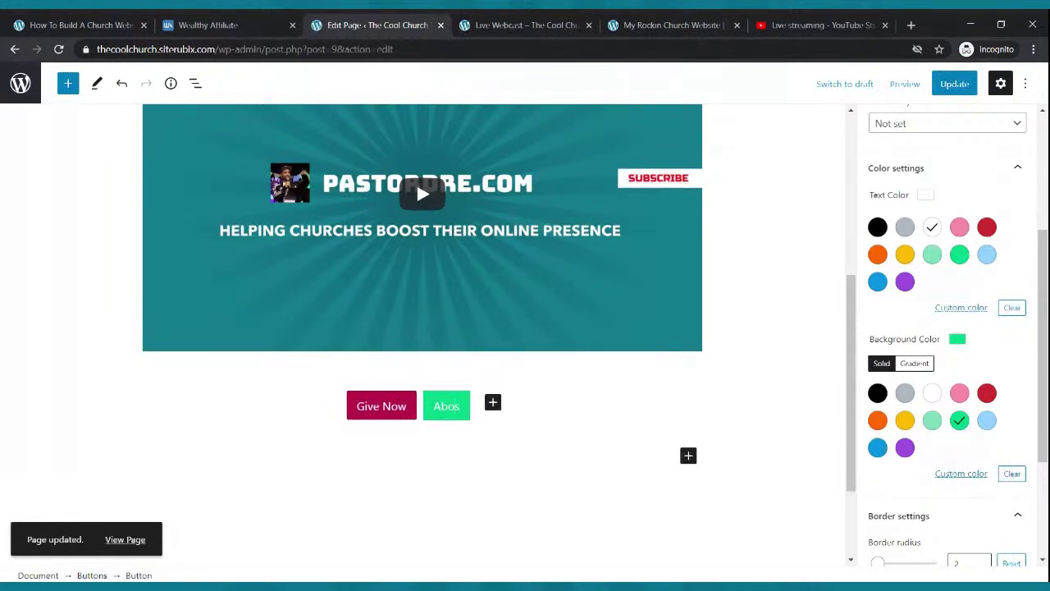
key(BackSpace)
key(BackSpace)
key(BackSpace)
key(Delete)
text(Contact Us)
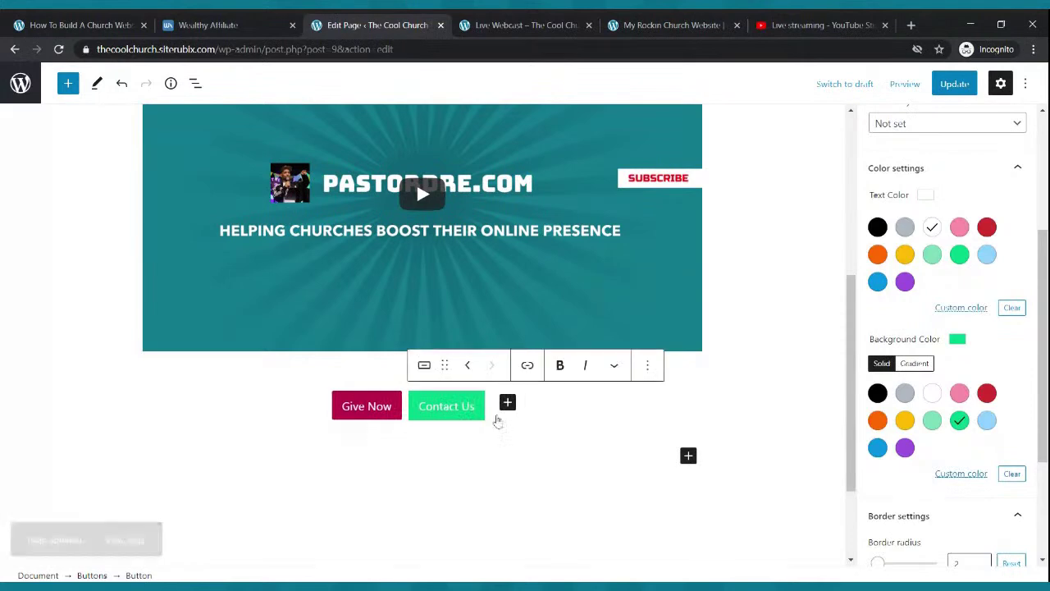
click(681, 401)
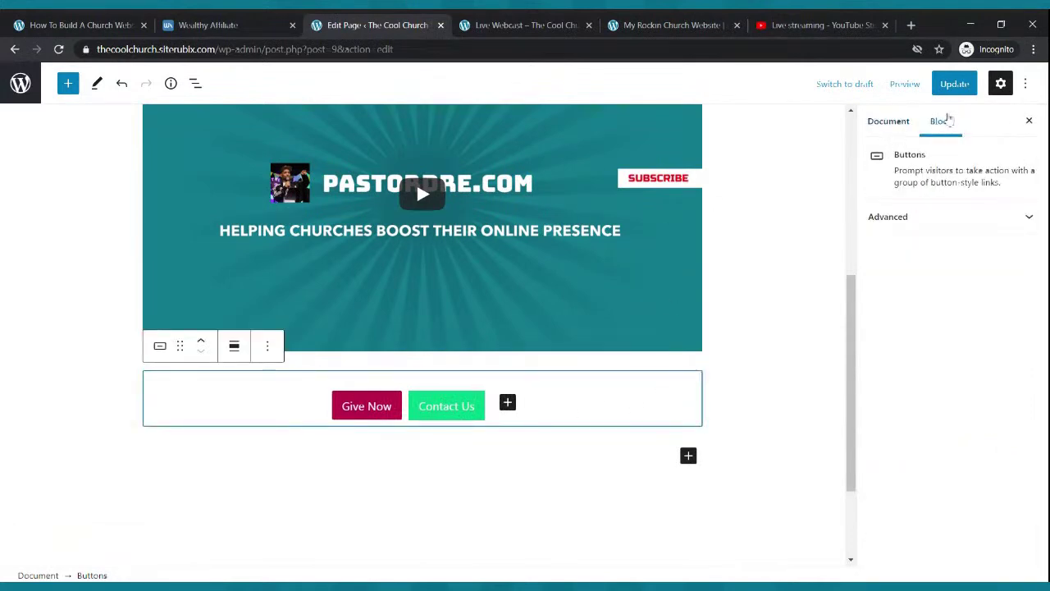
click(951, 89)
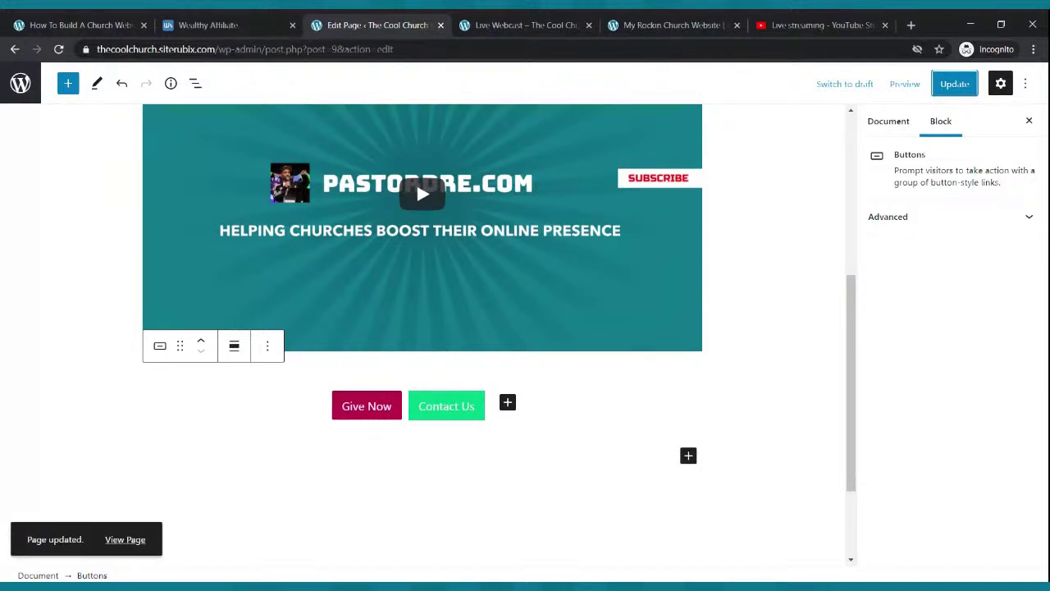
click(398, 418)
click(452, 366)
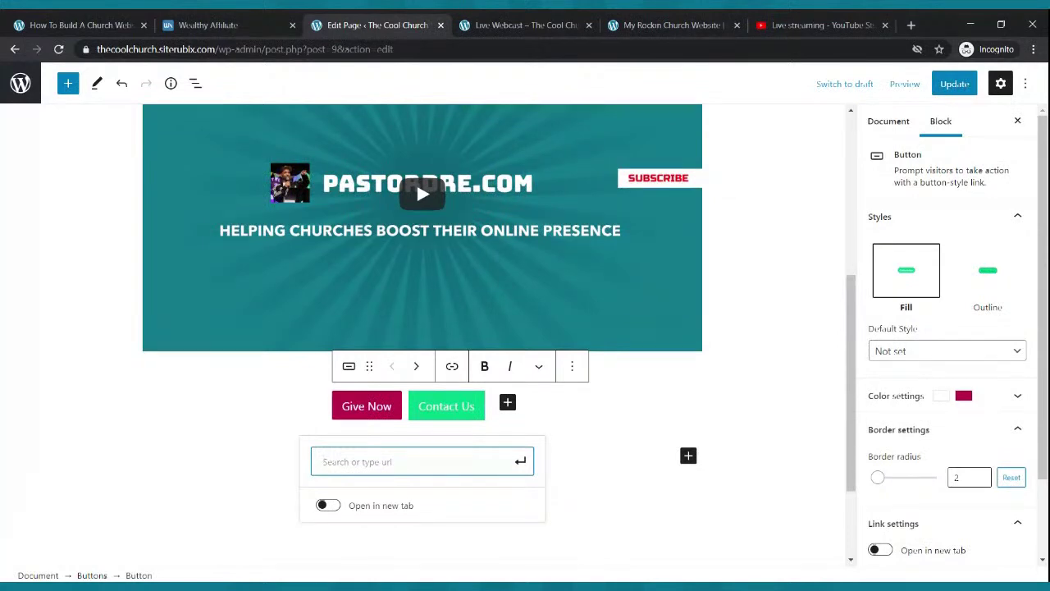
text(https://)
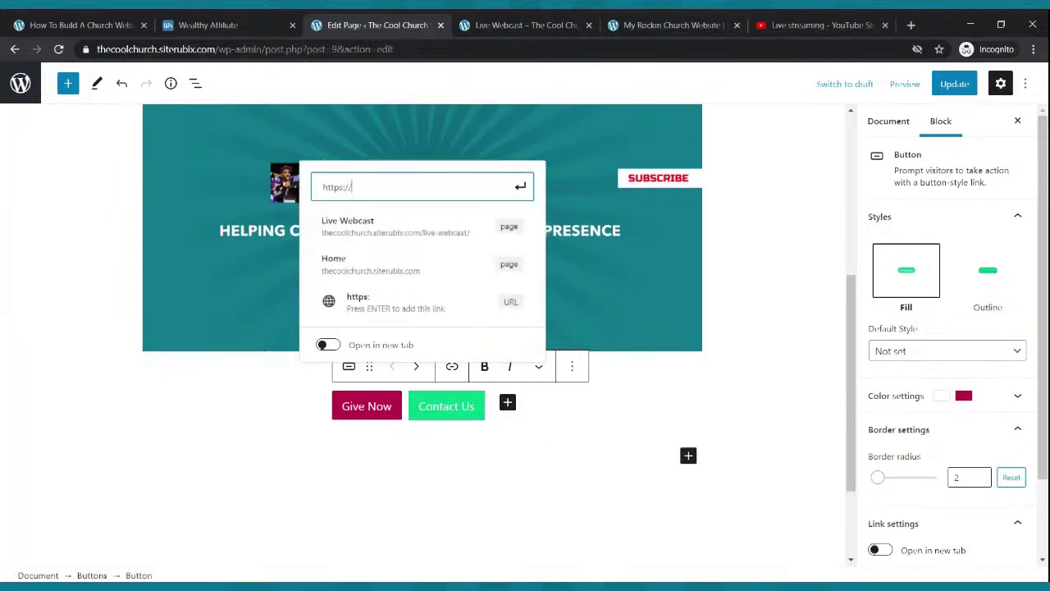
text(paypal.com)
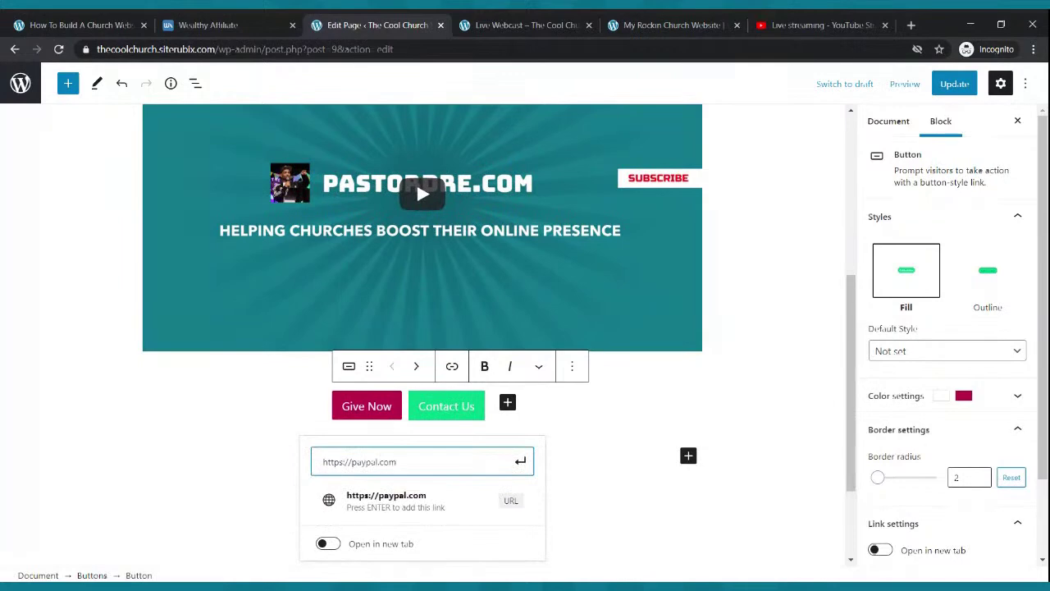
click(520, 461)
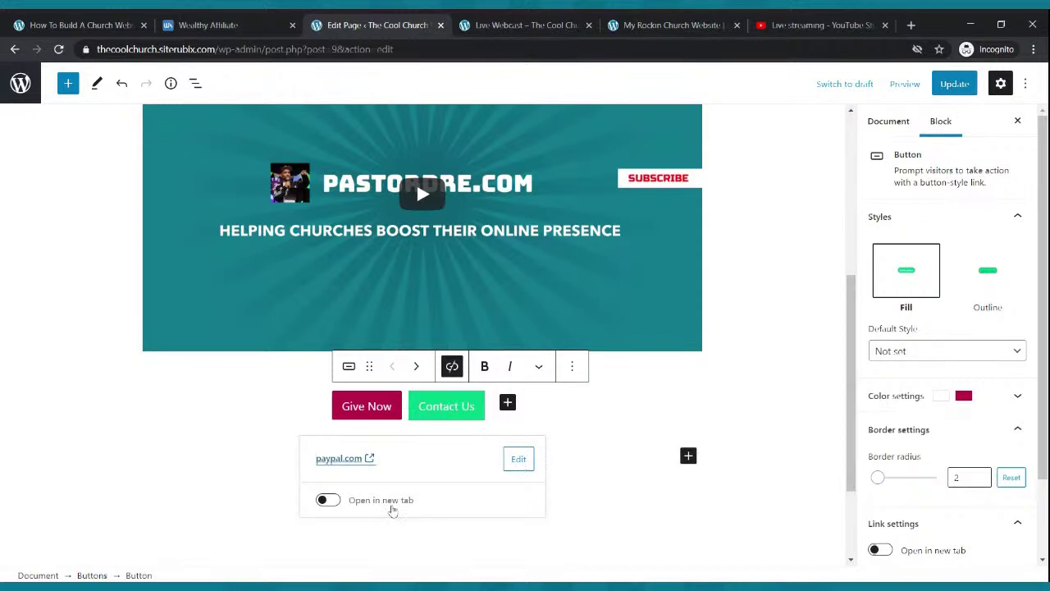
click(328, 501)
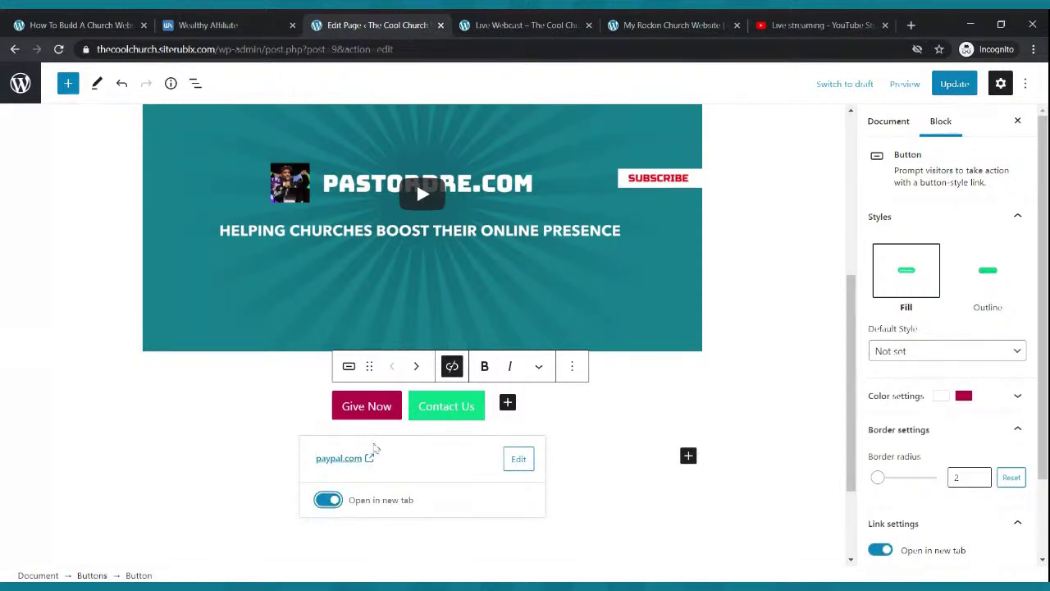
click(950, 88)
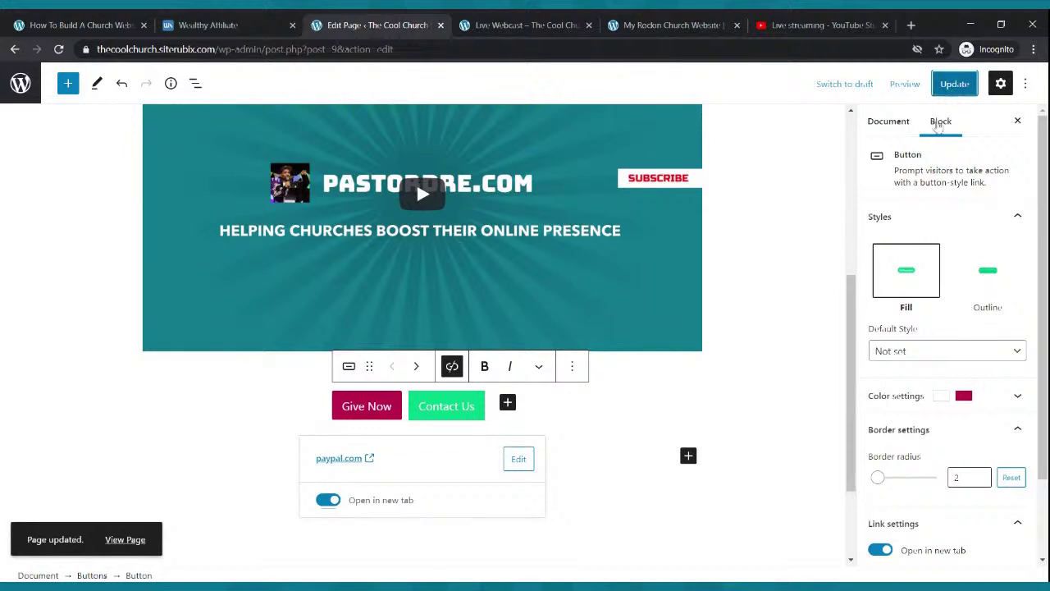
Step: Open the Contact Us page on the live church website and copy its web address for the "Contact Us" button
click(482, 414)
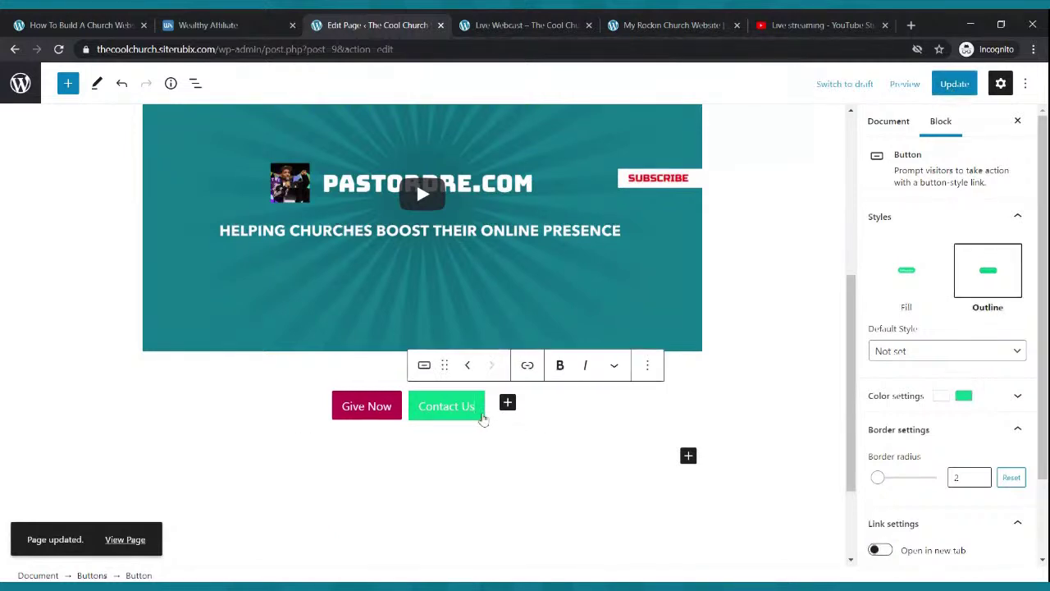
click(527, 366)
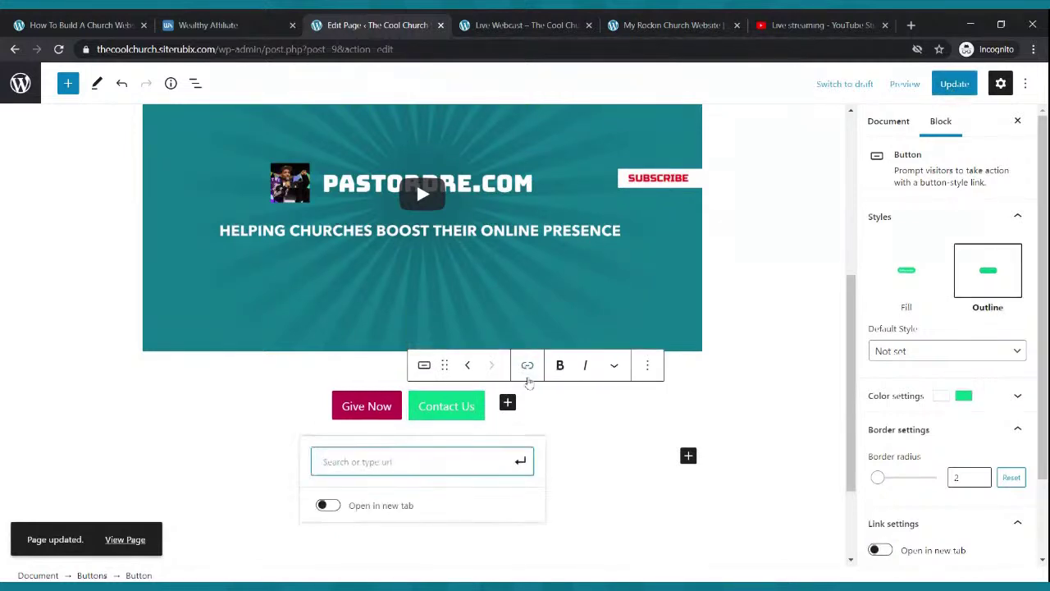
click(525, 25)
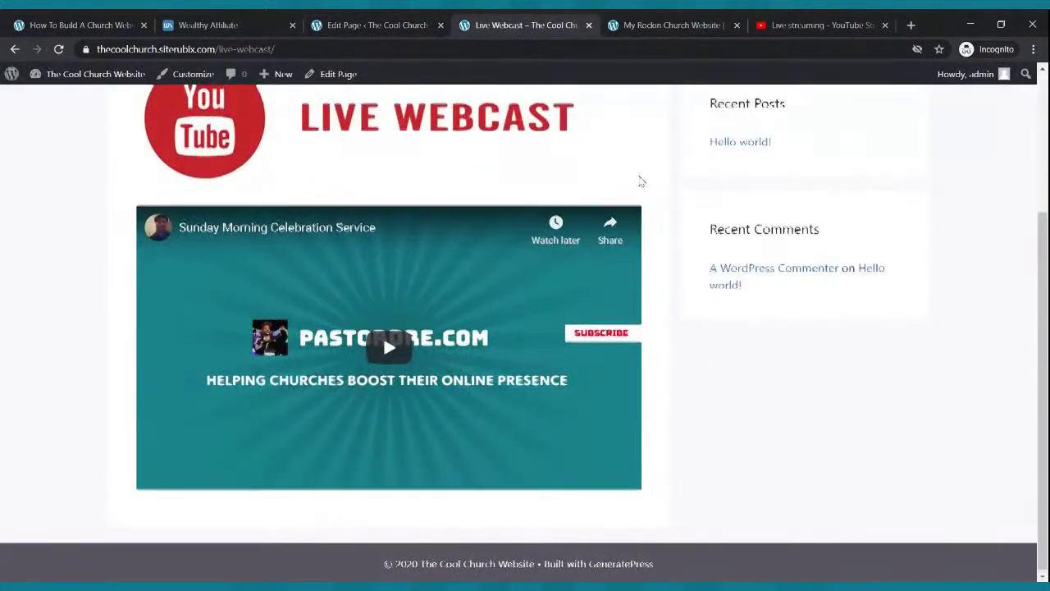
scroll(639, 181, up, 3)
click(841, 122)
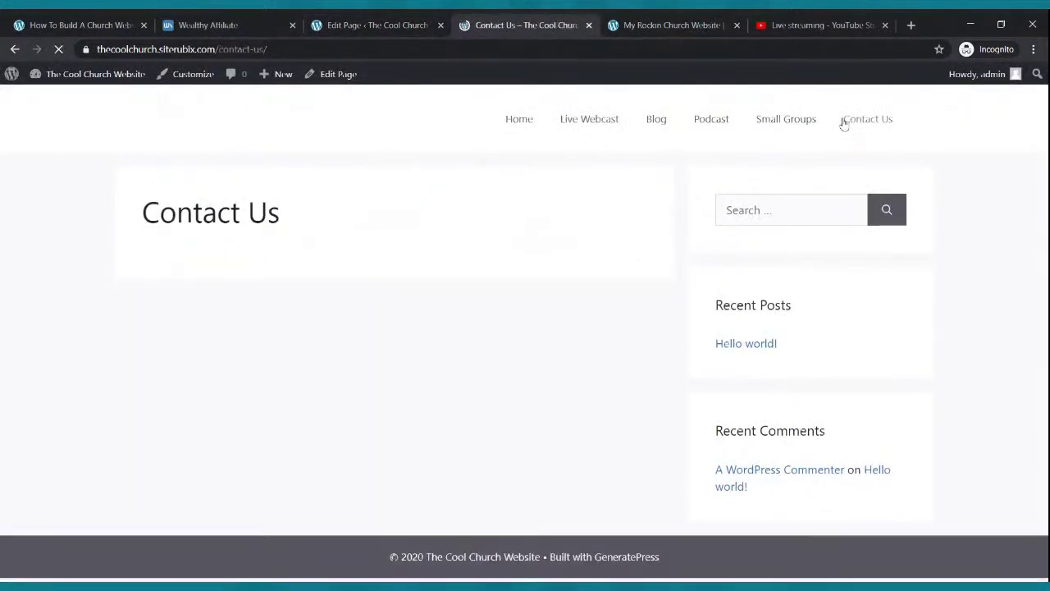
click(193, 50)
key(ctrl+c)
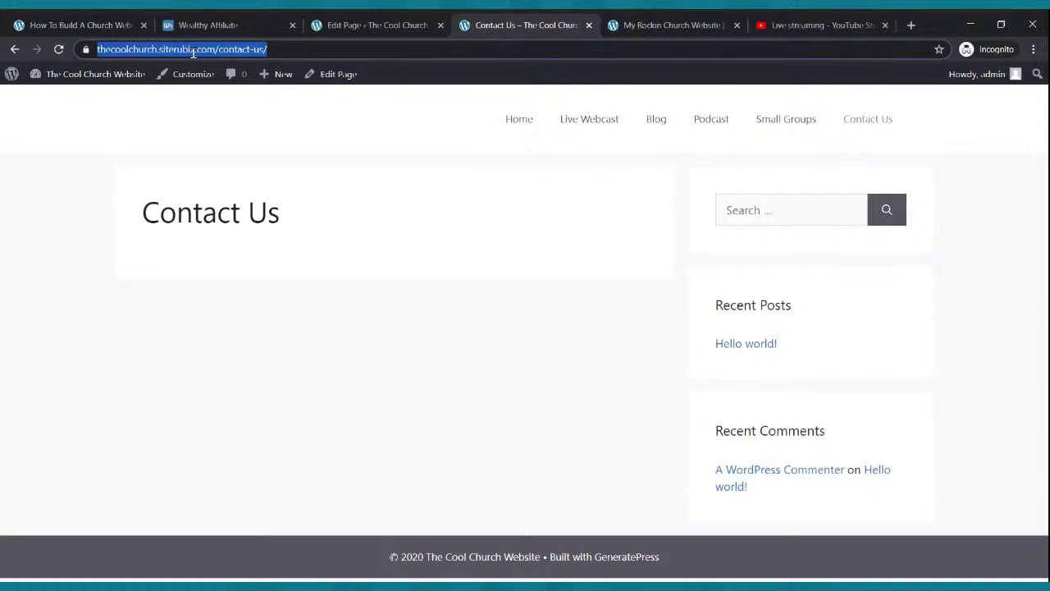
Step: Link the "Contact Us" button to the copied Contact Us page address and update the page
click(322, 23)
click(453, 419)
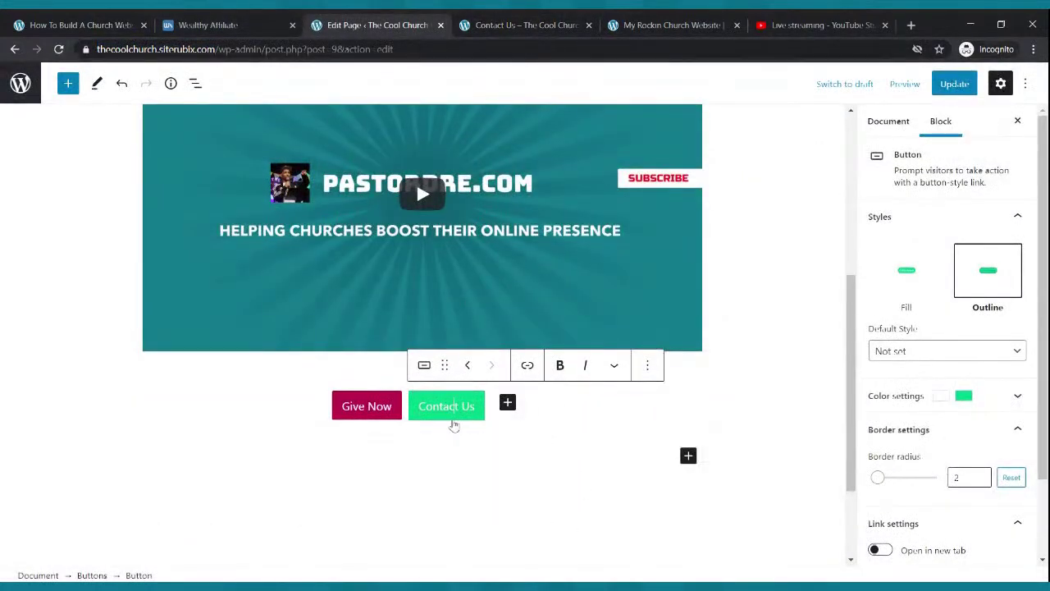
click(529, 367)
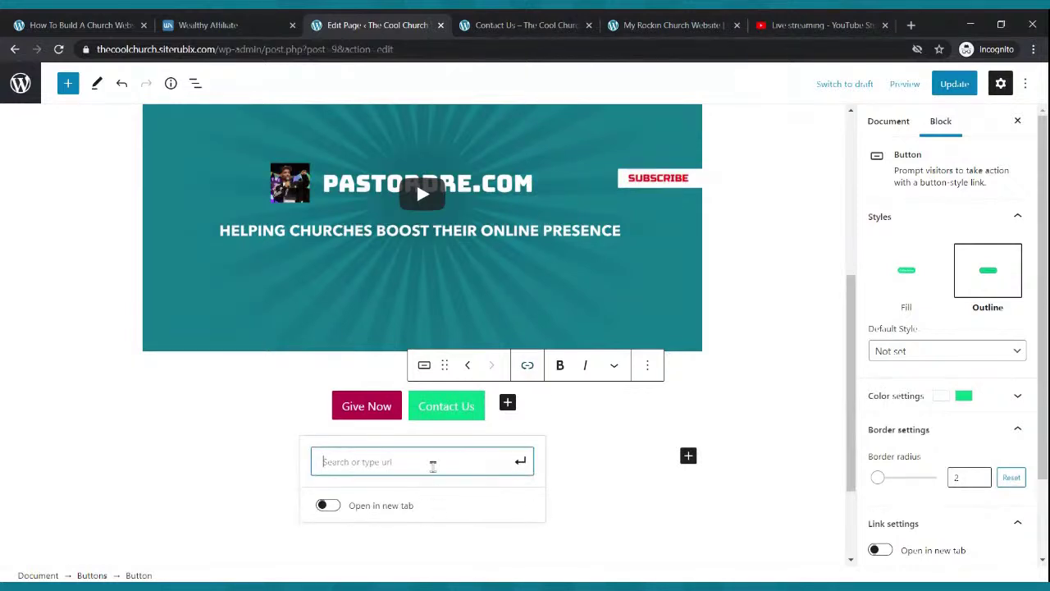
key(ctrl+v)
click(520, 463)
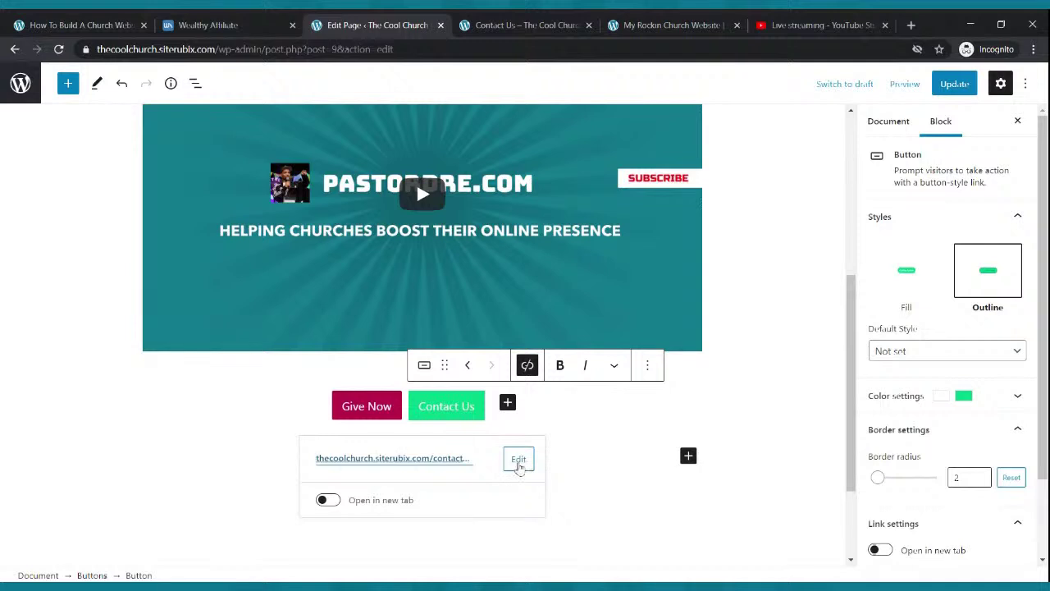
click(951, 87)
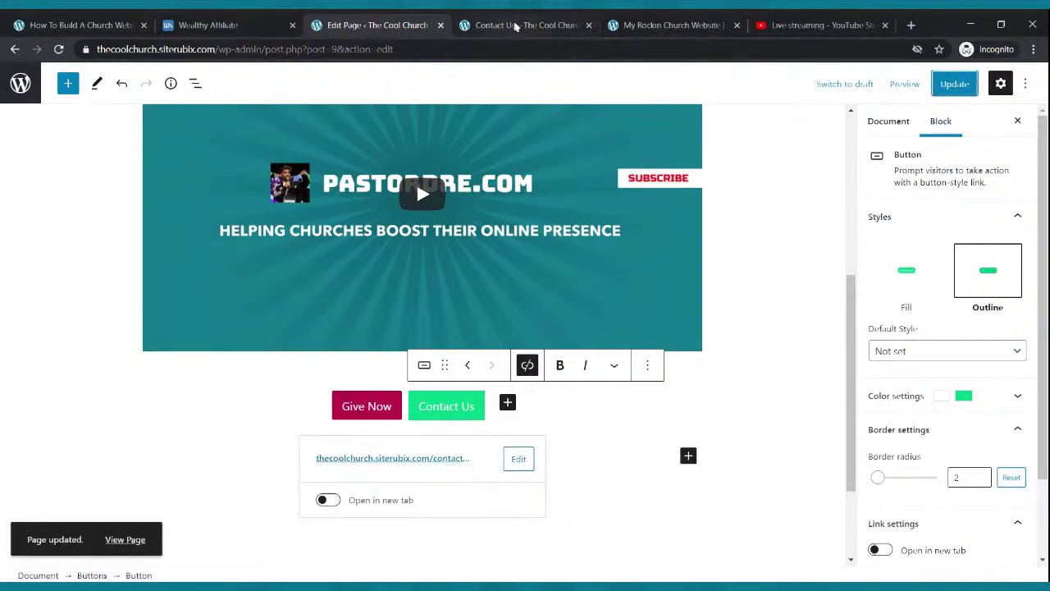
Step: Open the Live Webcast page on the church website, test the "Give Now" button's link, and close the PayPal page
click(517, 25)
click(58, 49)
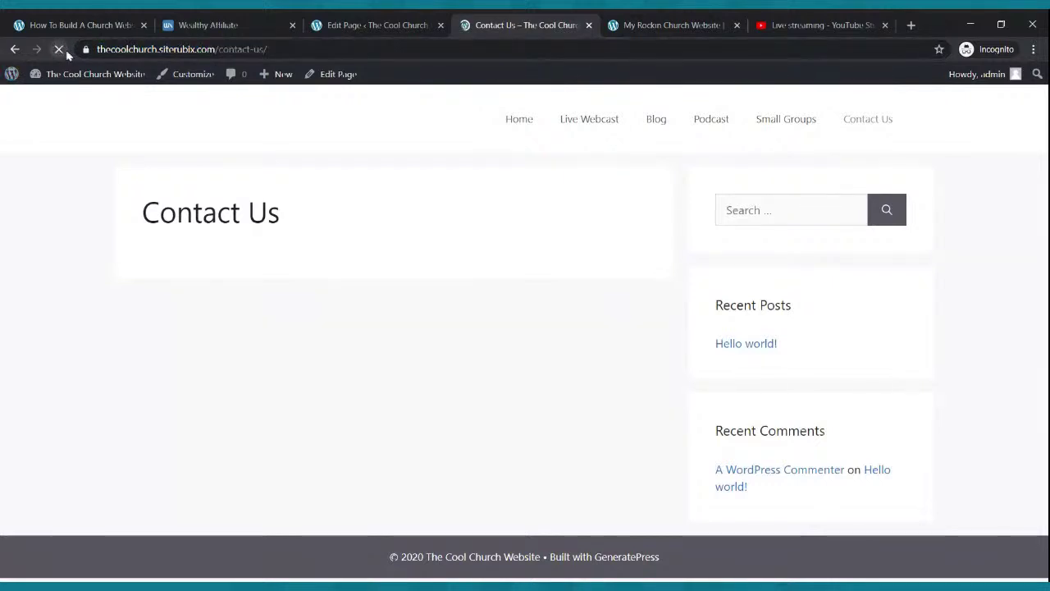
click(573, 127)
scroll(438, 276, down, 3)
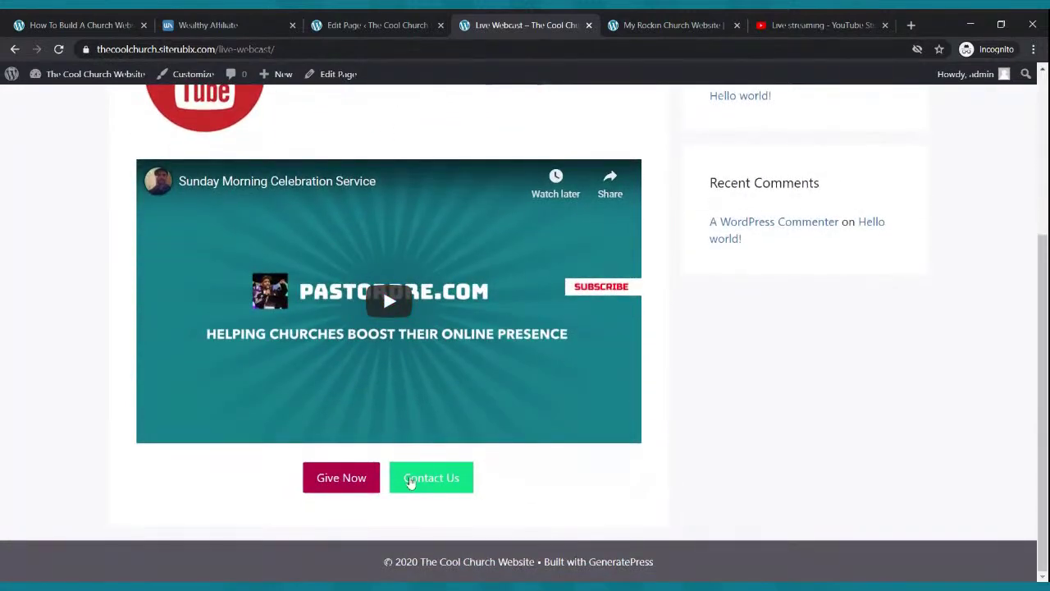
click(359, 479)
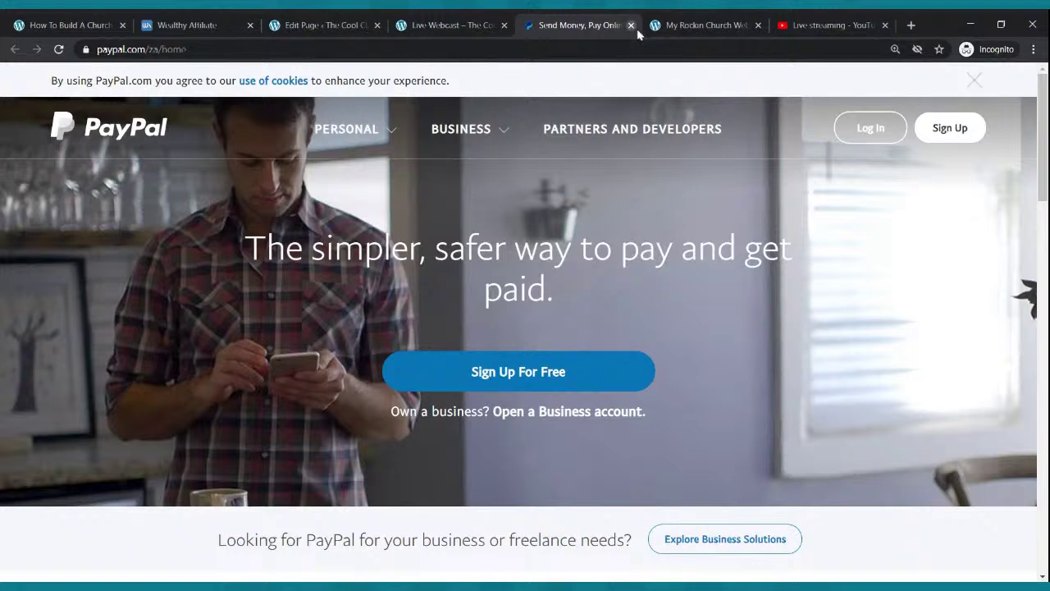
click(450, 26)
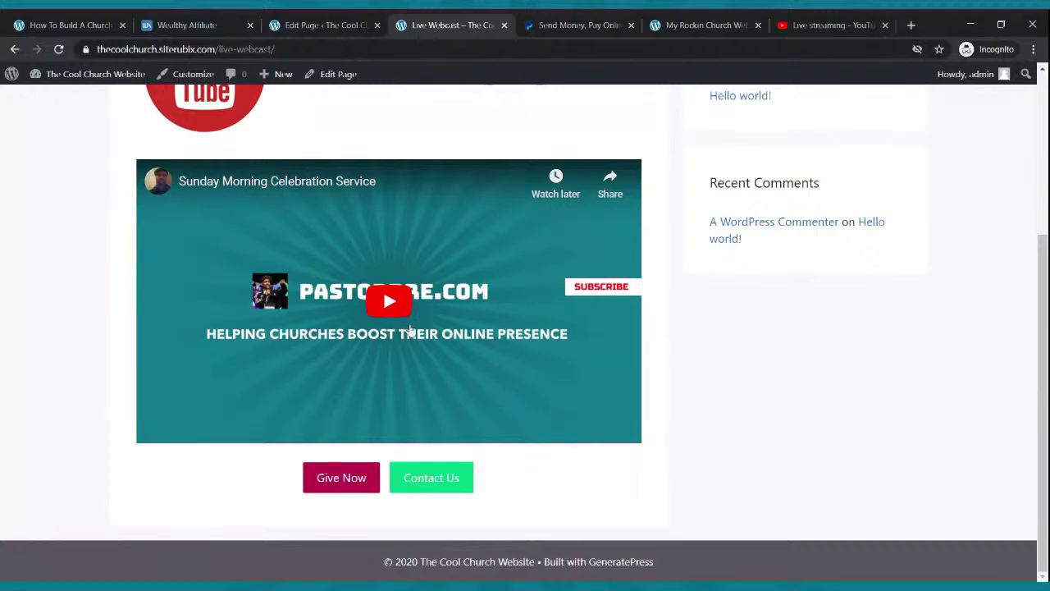
click(584, 25)
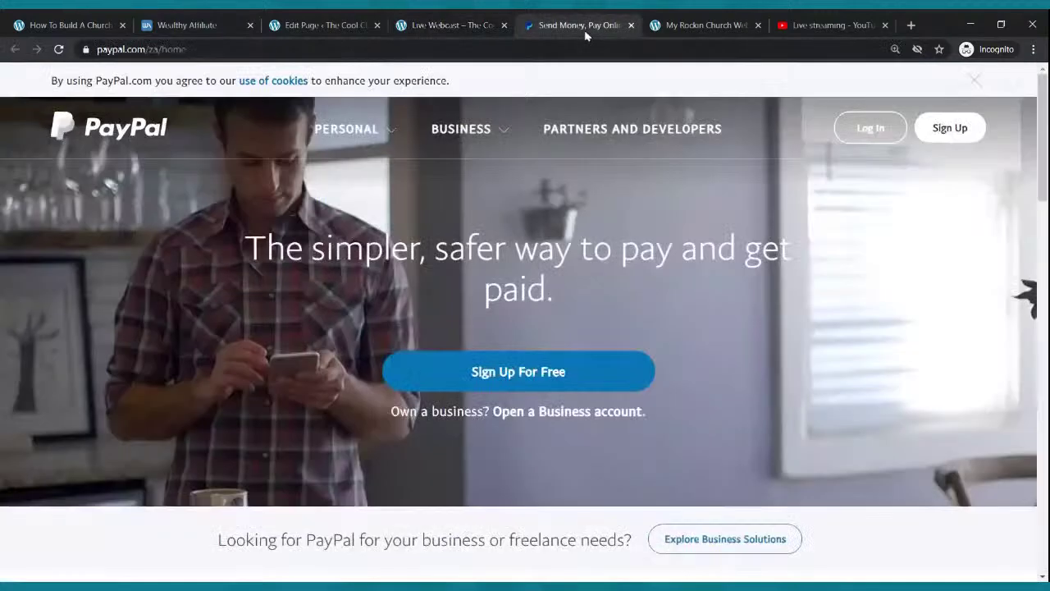
click(631, 25)
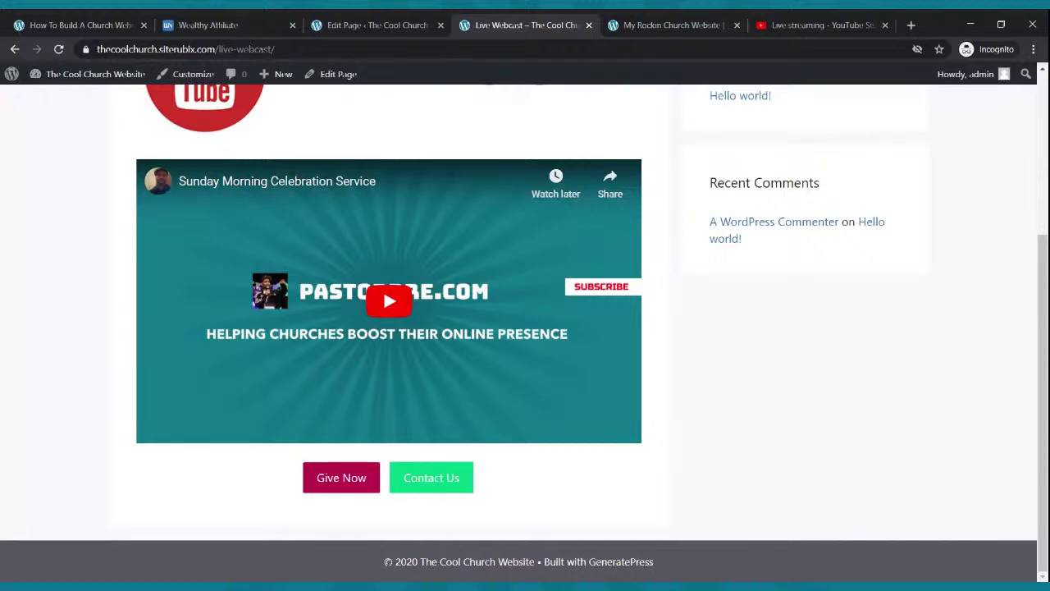
Step: Review the published Live Webcast page from the banner down to the buttons beneath the embedded stream
scroll(378, 467, up, 3)
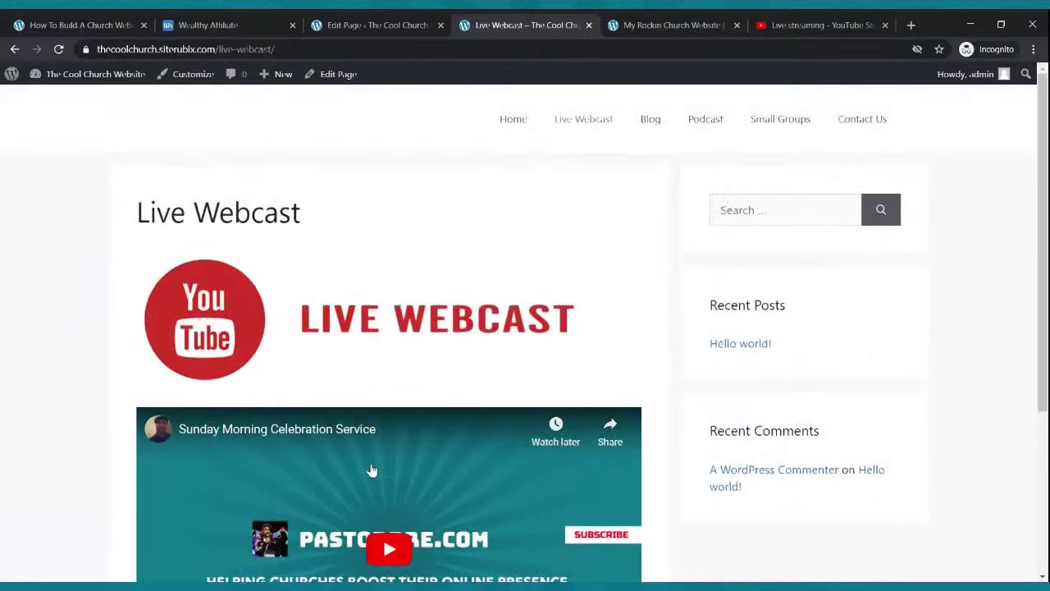
scroll(383, 464, down, 1)
scroll(446, 509, down, 1)
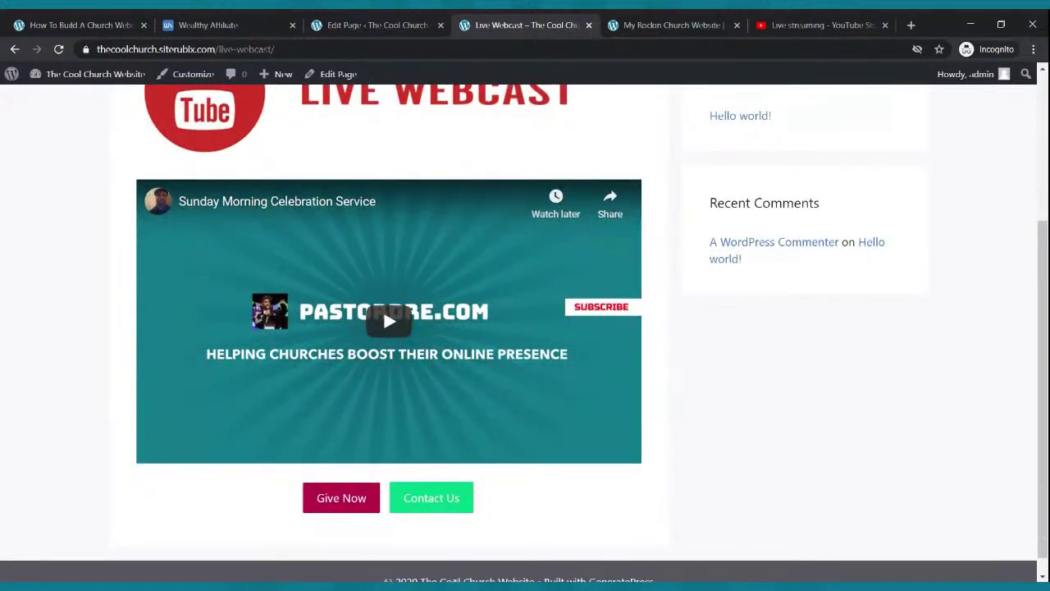
scroll(478, 569, up, 2)
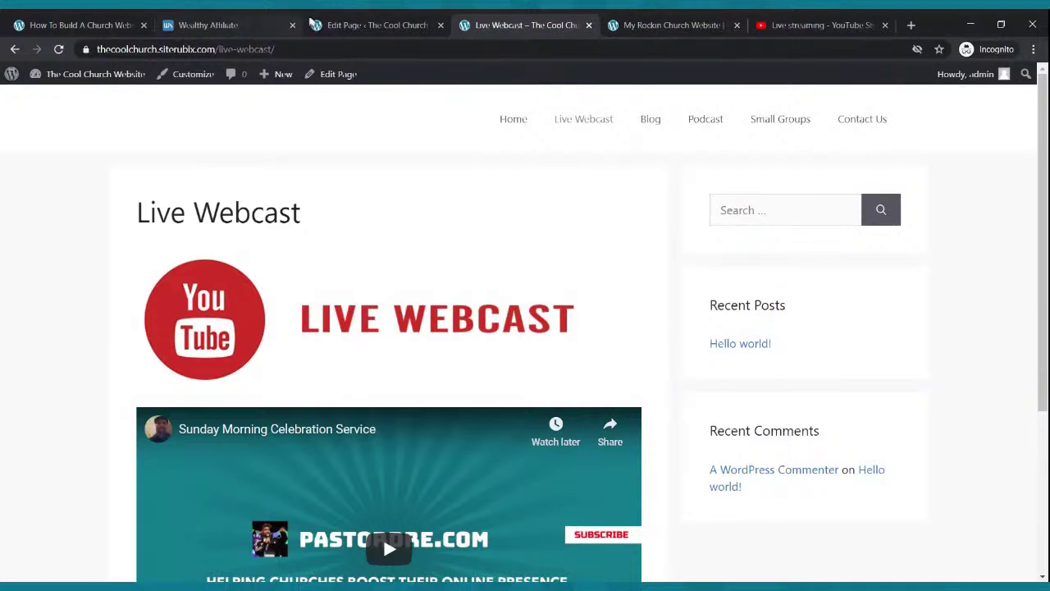
Step: Return to the site's admin area and move the default "Hello world!" post to the trash
click(335, 23)
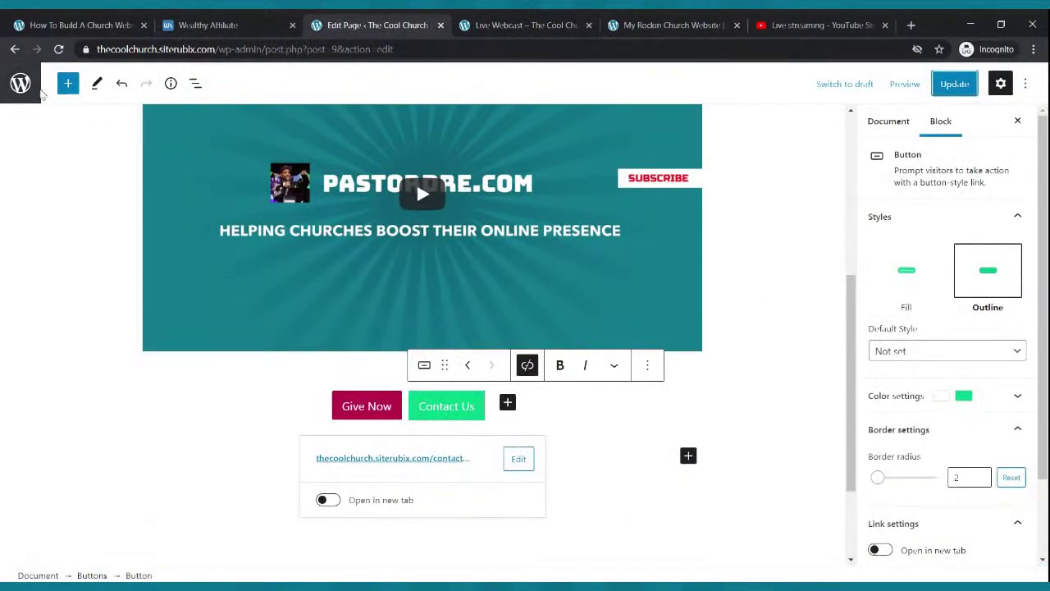
click(21, 82)
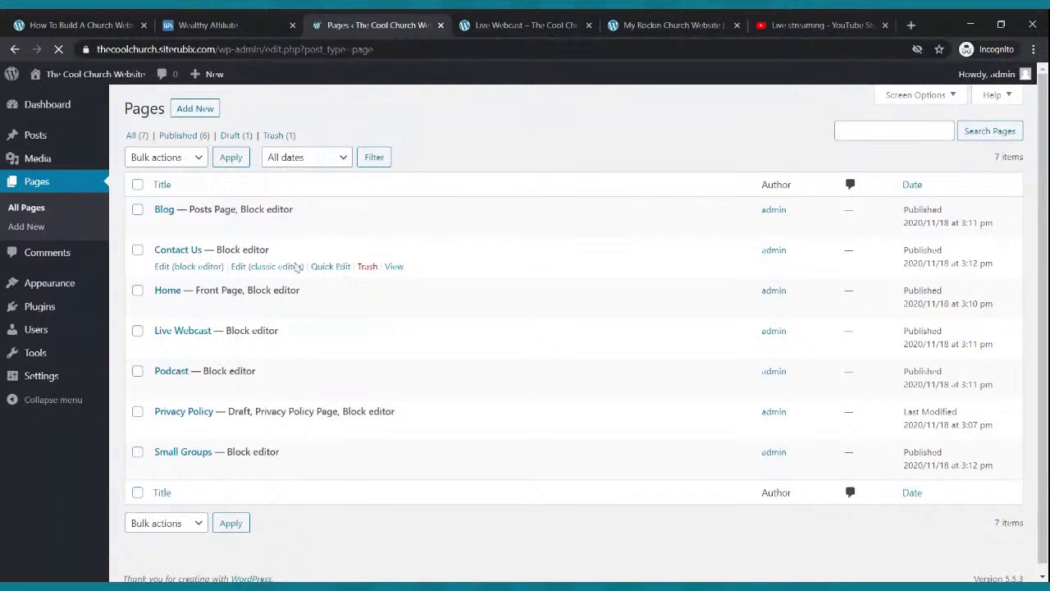
mouse_move(53, 146)
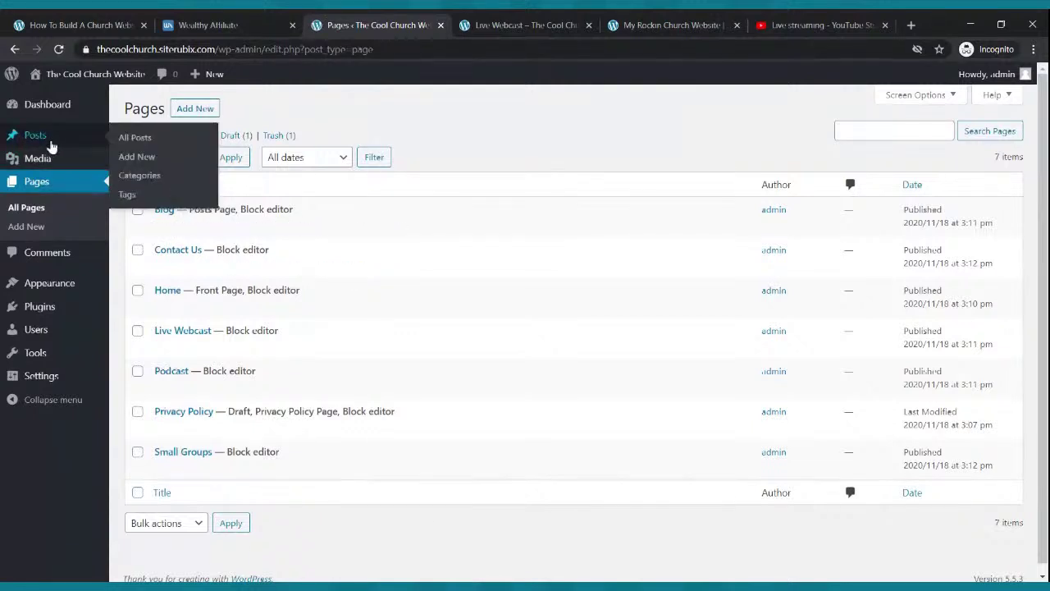
click(43, 138)
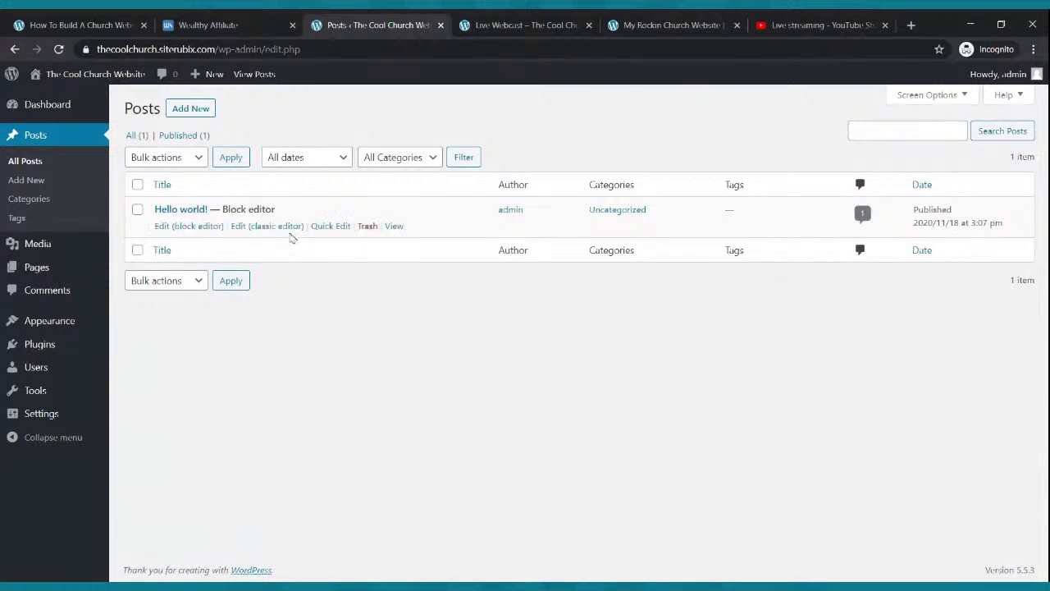
click(367, 227)
Step: Add a new post titled "My First Blog" reading "Hello thanks for stopping by our church blog. We hope that you are blessed."
click(186, 116)
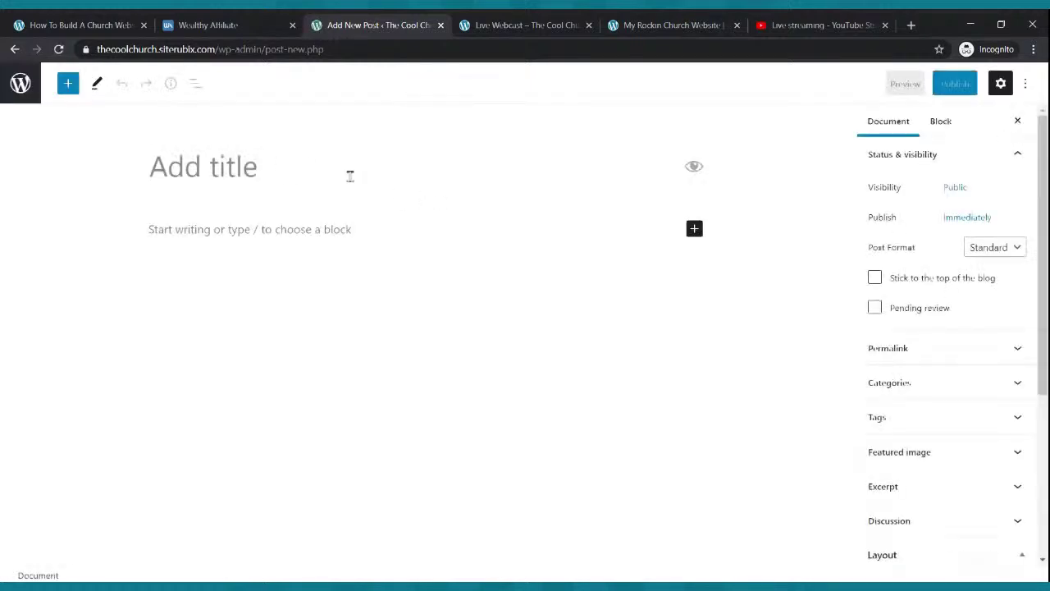
click(349, 176)
text(My First Blog)
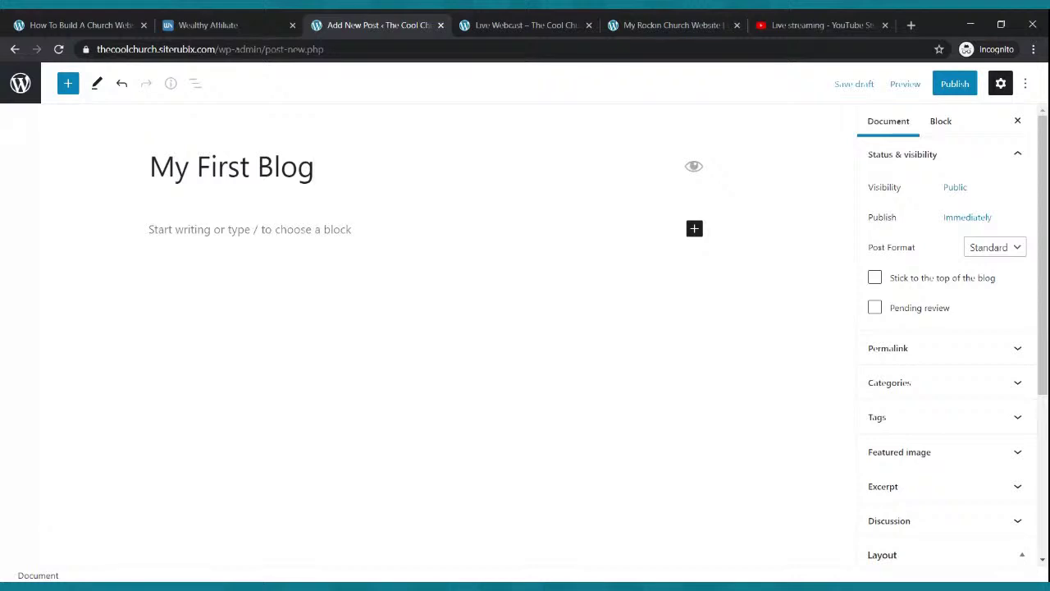
click(348, 230)
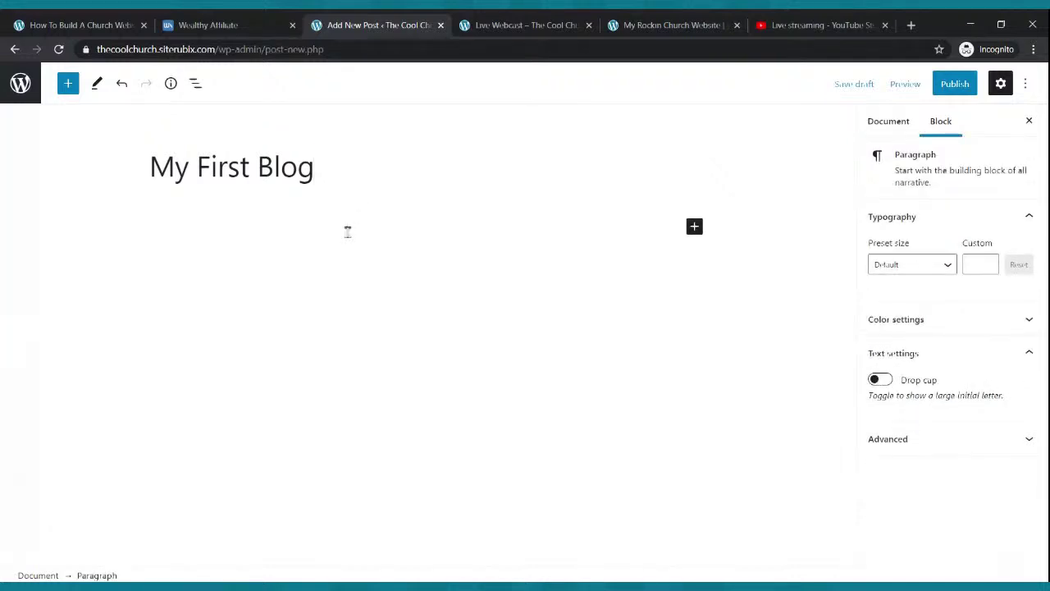
text(Hello thanks for stopping by our church blo)
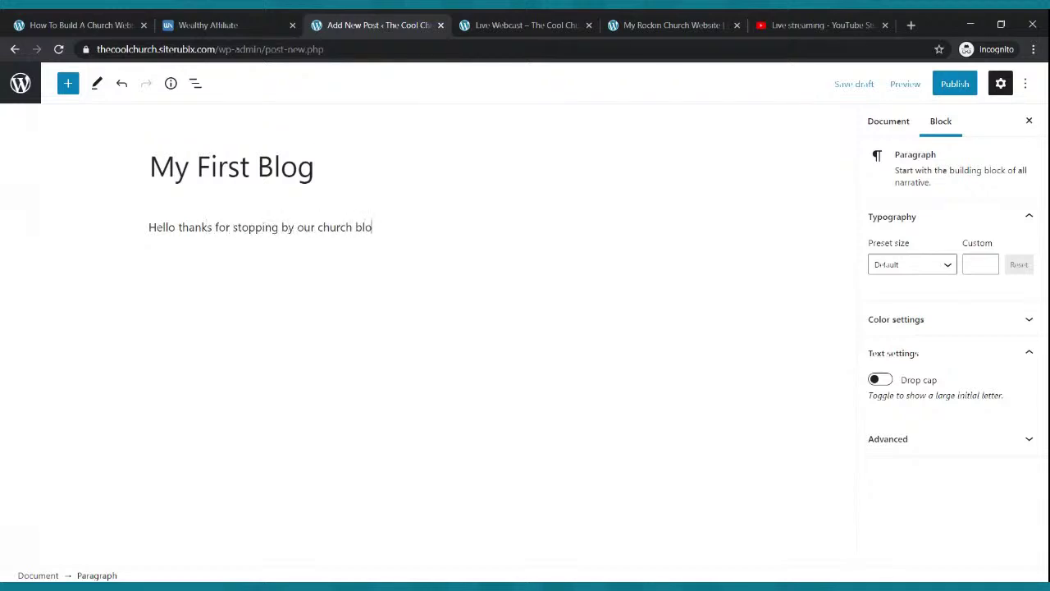
text(g. We hope that you are blessed)
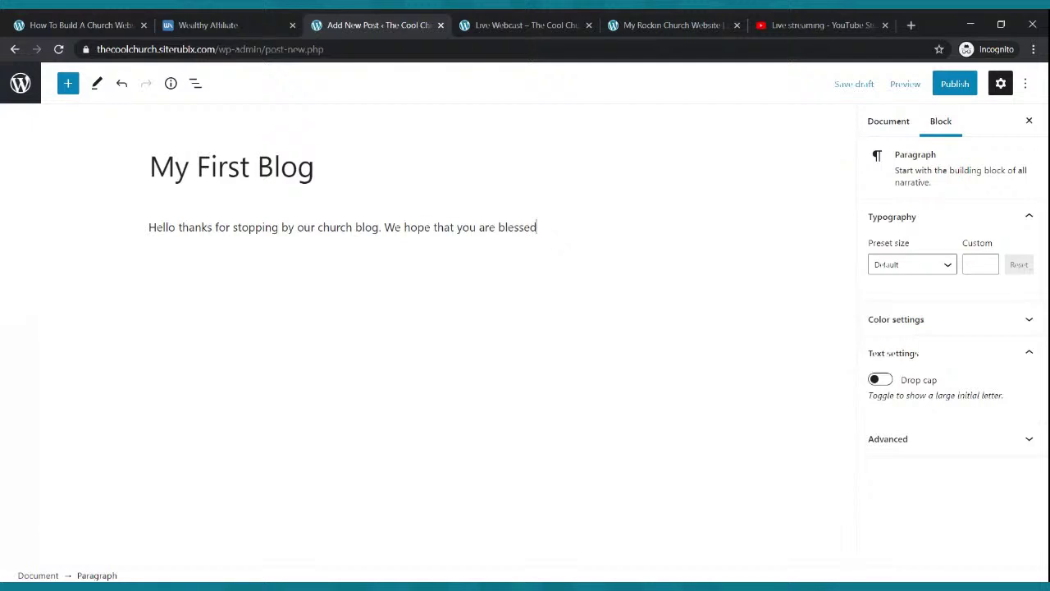
text(.)
Step: Copy the greeting text and repeat it twice more in the first paragraph, removing the stray "v"
drag(558, 227, 147, 228)
key(ctrl+c)
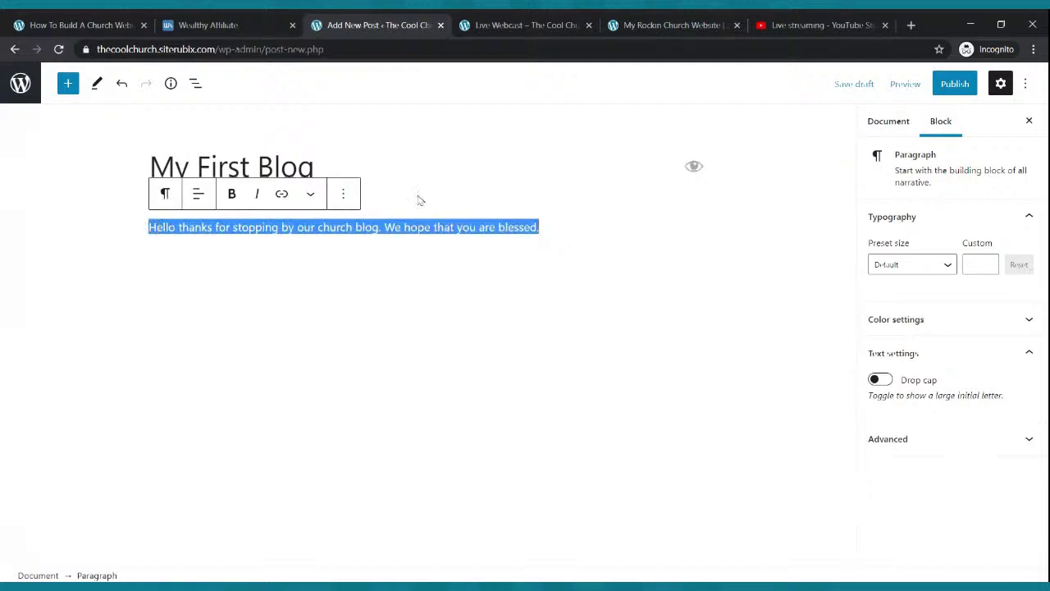
click(541, 237)
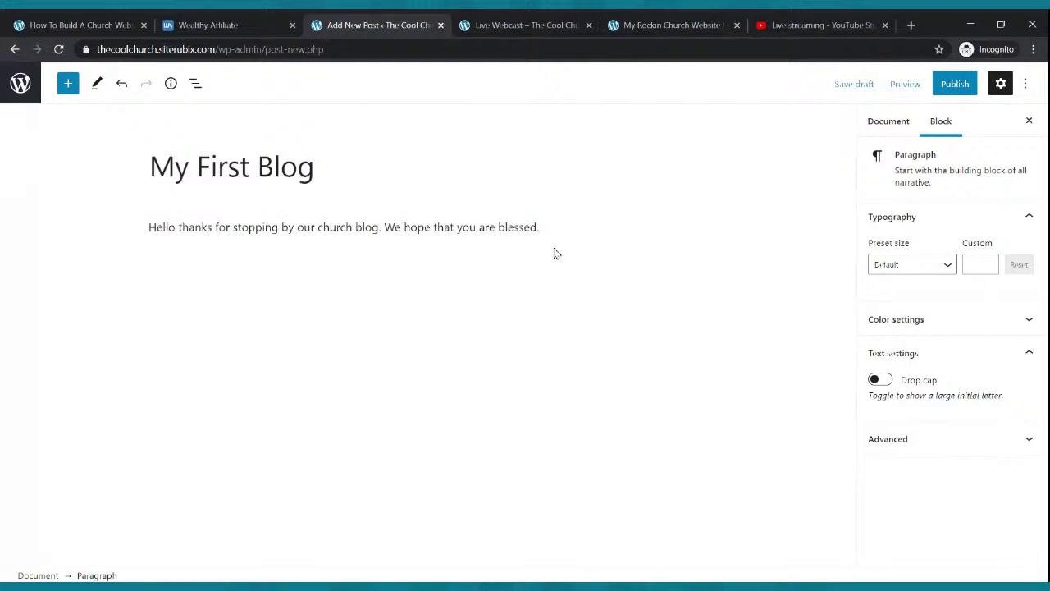
key(ctrl+v)
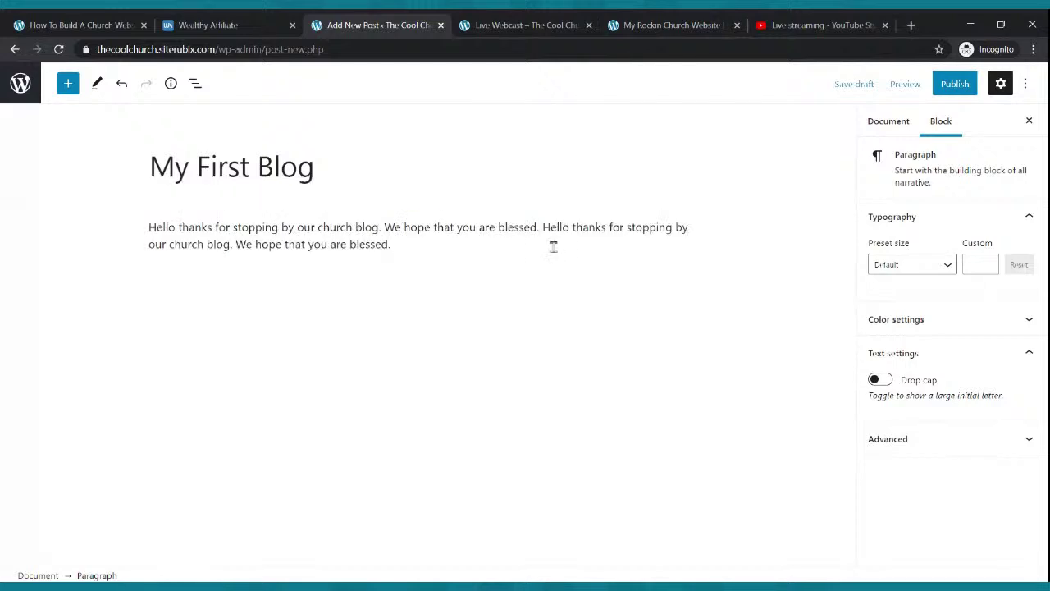
text(v)
key(ctrl+v)
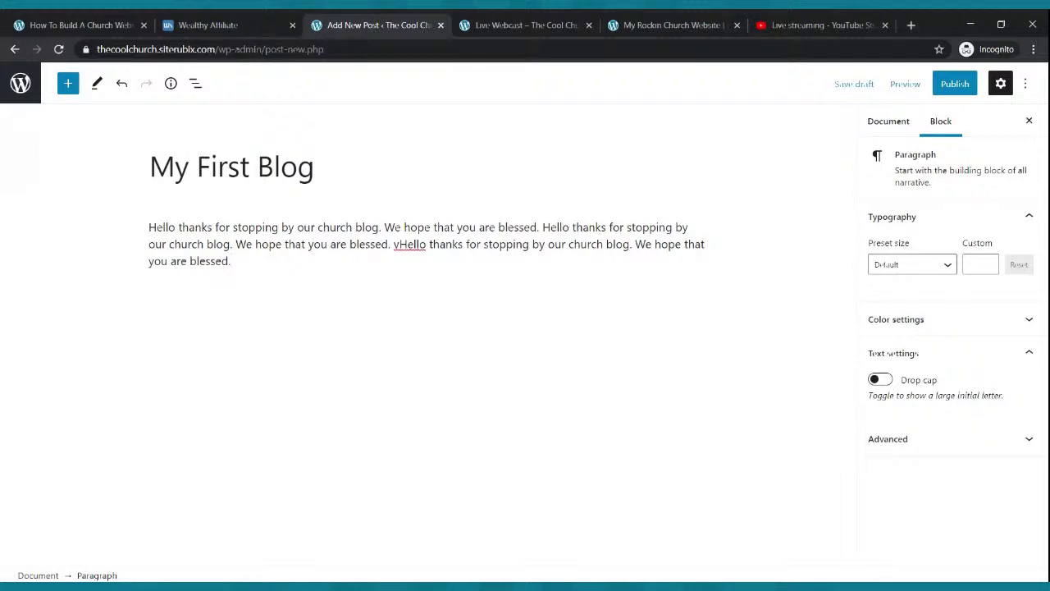
click(399, 243)
key(BackSpace)
Step: Add three more paragraphs of the repeated greeting text below the first one and publish the post
click(335, 262)
key(Return)
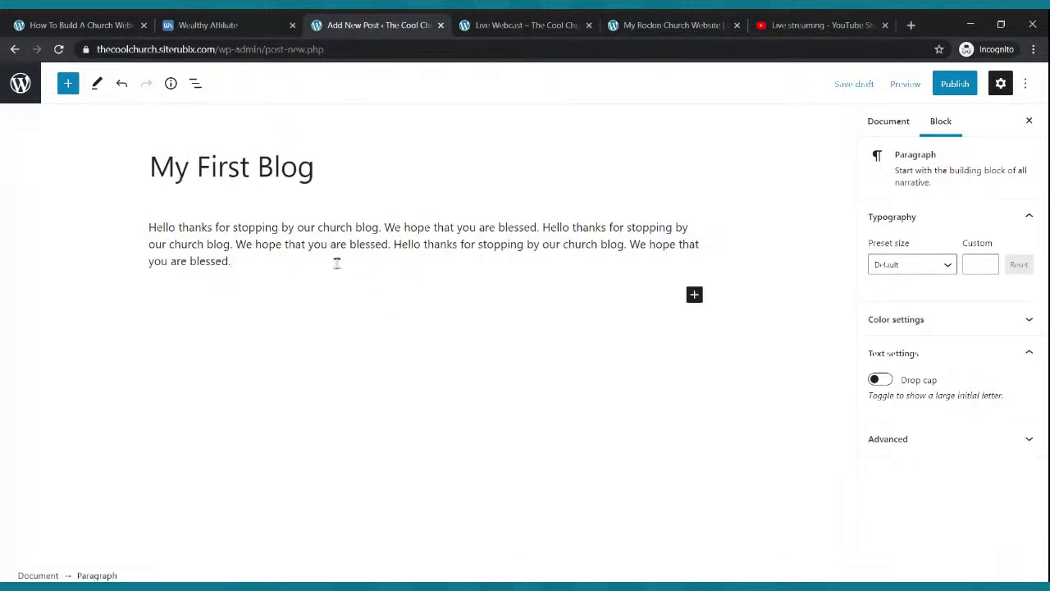
key(ctrl+v)
key(ctrl+v)
key(ctrl+v)
key(ctrl+v)
key(ctrl+v)
key(ctrl+v)
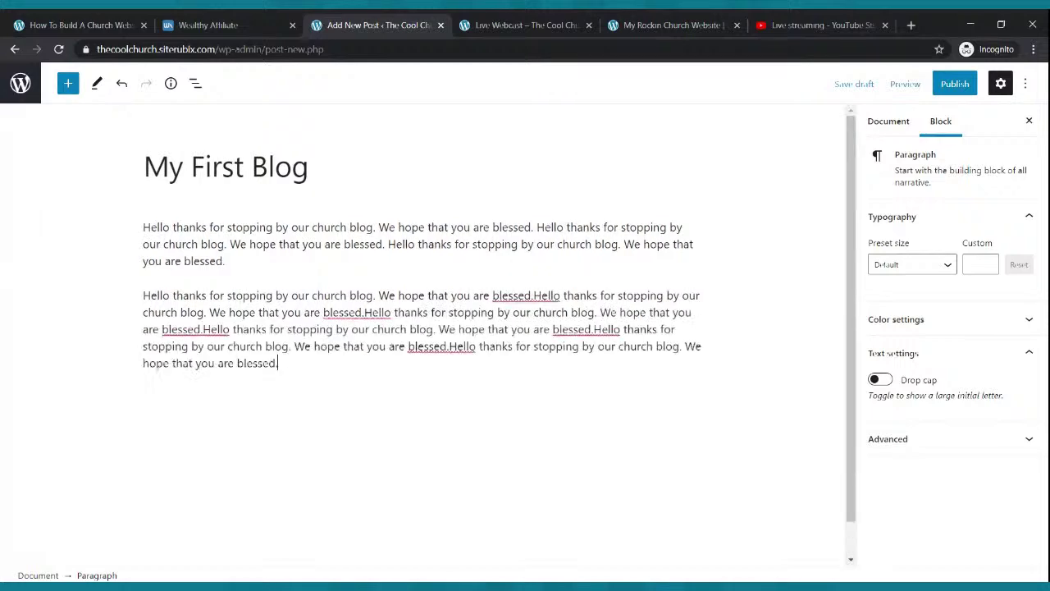
key(Return)
key(ctrl+v)
key(ctrl+v)
key(ctrl+v)
key(ctrl+v)
key(ctrl+v)
key(ctrl+v)
key(ctrl+v)
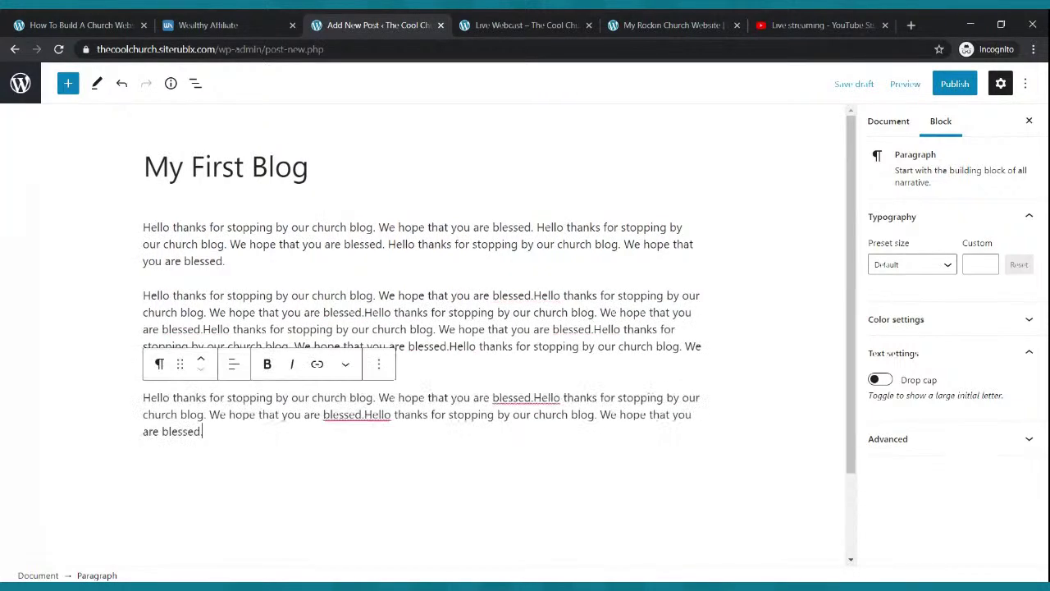
key(Return)
key(Return)
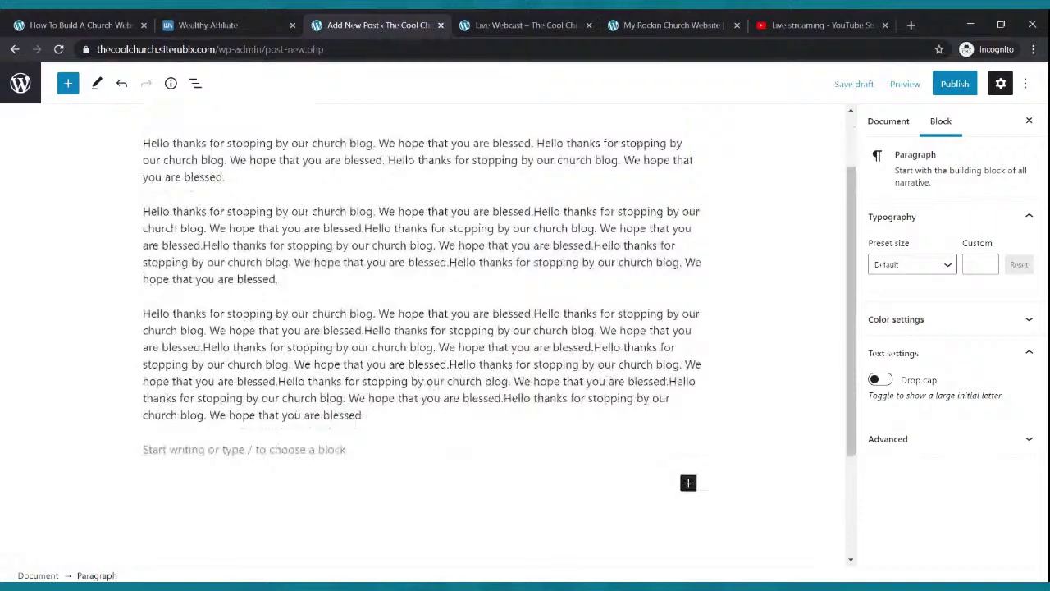
key(BackSpace)
key(ctrl+v)
key(ctrl+v)
key(ctrl+v)
key(ctrl+v)
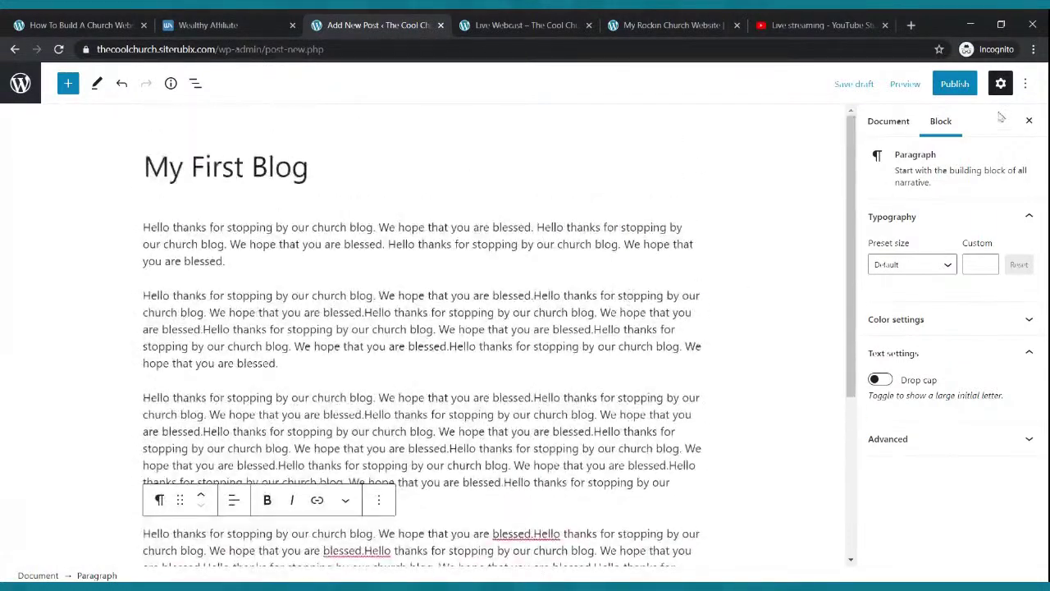
click(951, 88)
click(935, 91)
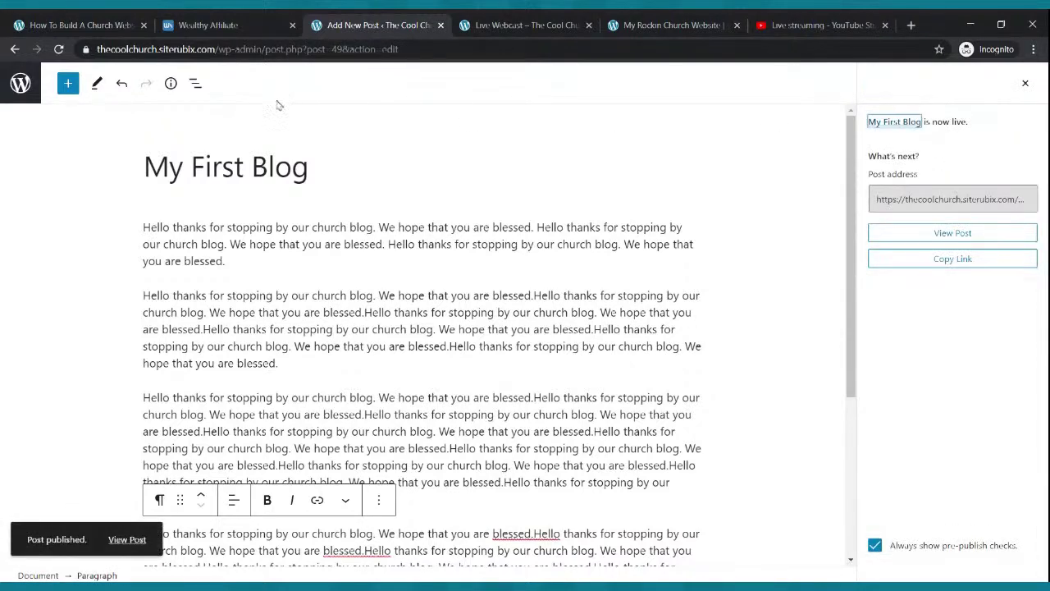
Step: Open the Blog page on the live church website and read through the full "My First Blog" post
click(488, 26)
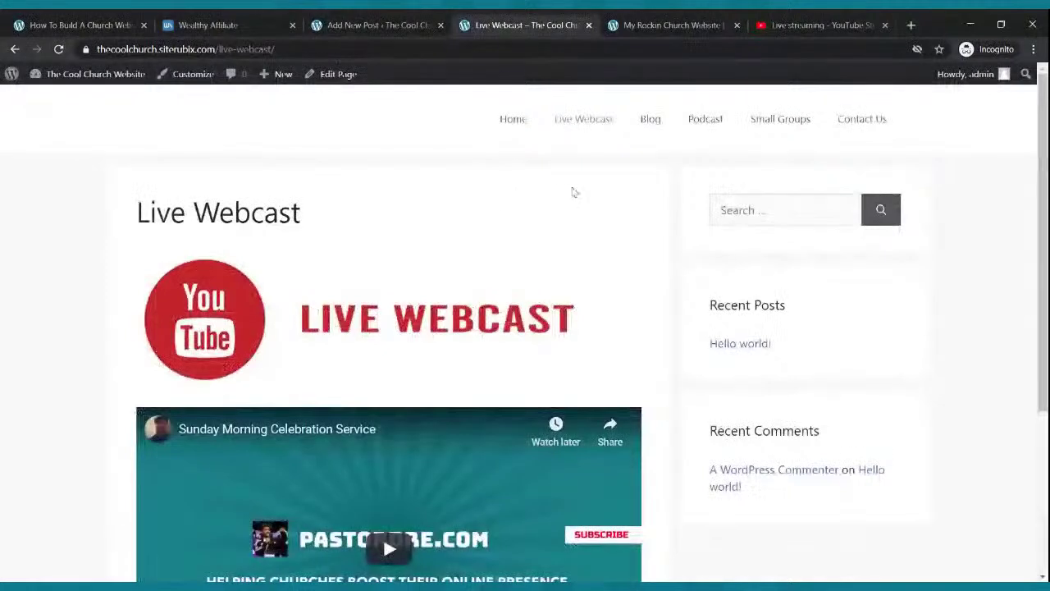
click(649, 120)
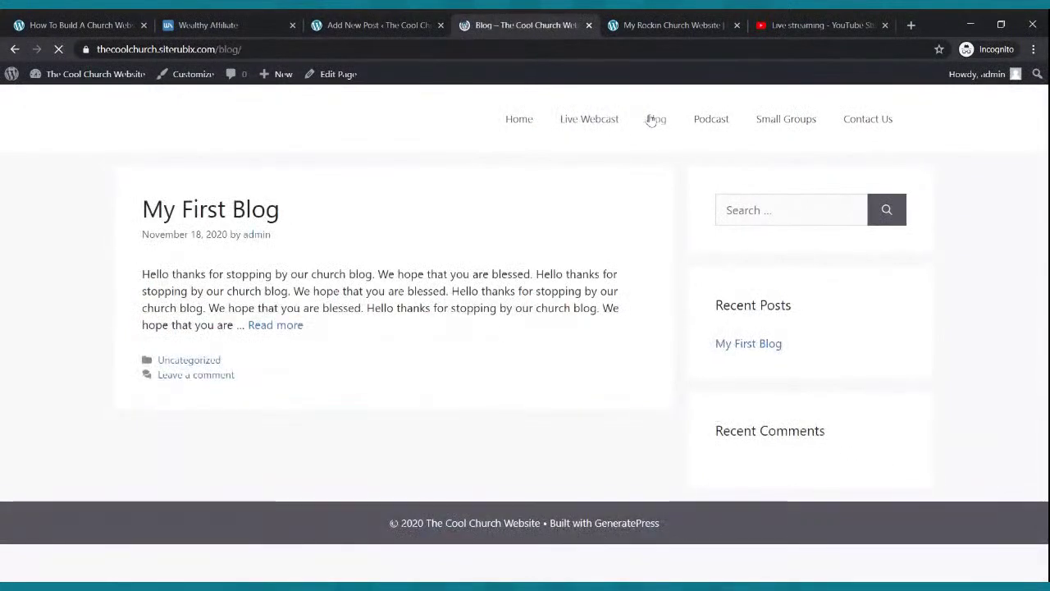
click(295, 327)
scroll(297, 337, down, 5)
scroll(300, 335, up, 3)
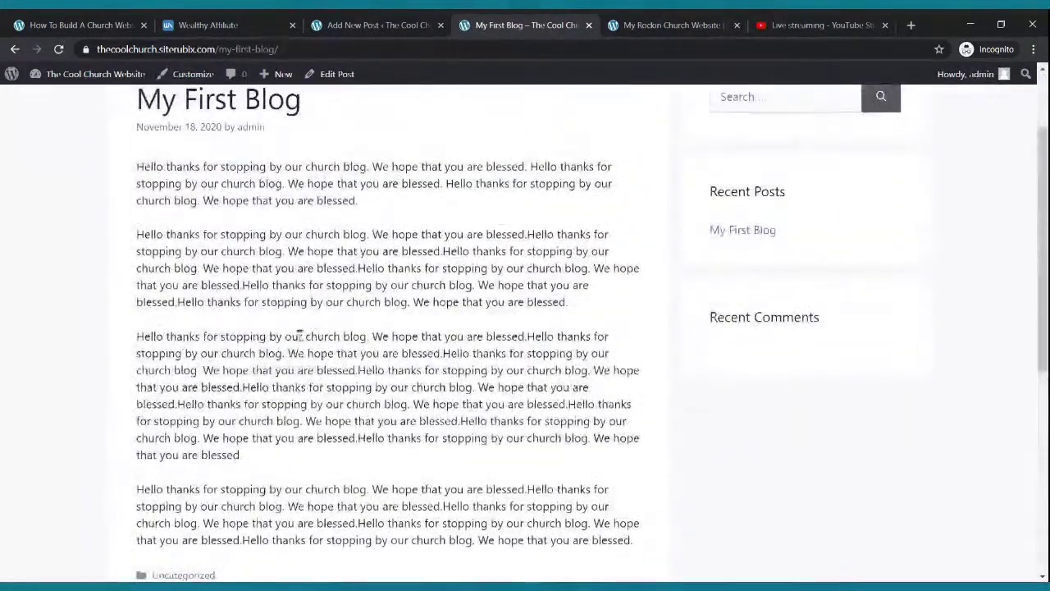
Step: Return to the admin posts list and start a new post titled "My Second Blog"
click(355, 31)
click(21, 83)
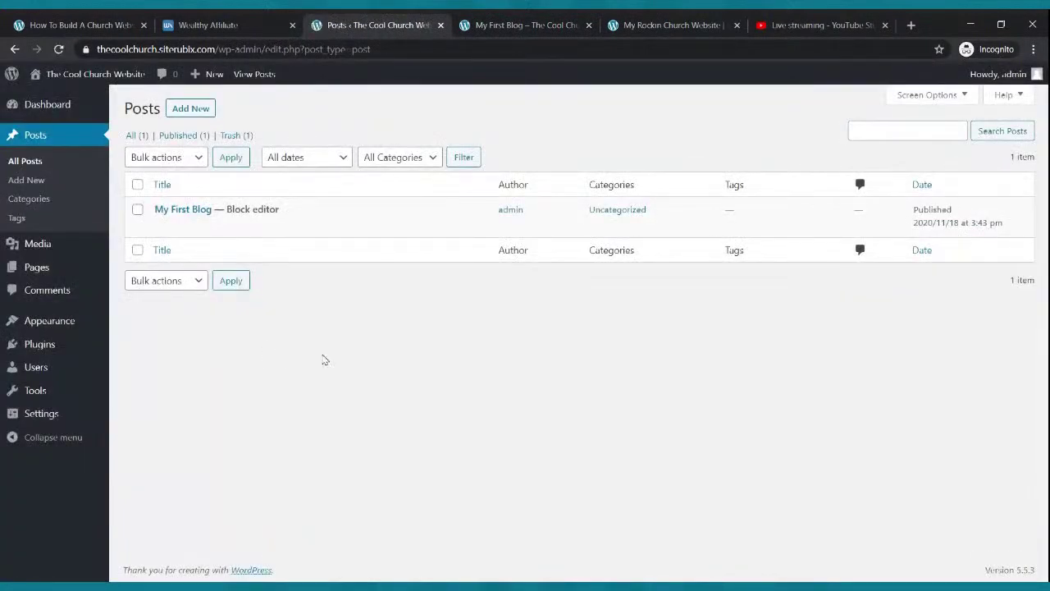
click(41, 141)
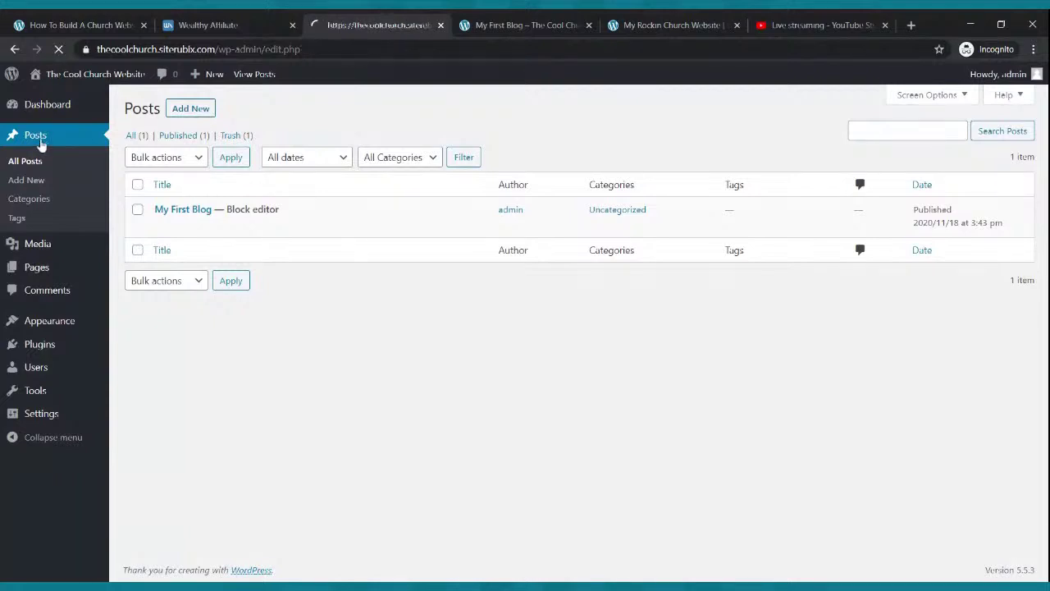
click(183, 112)
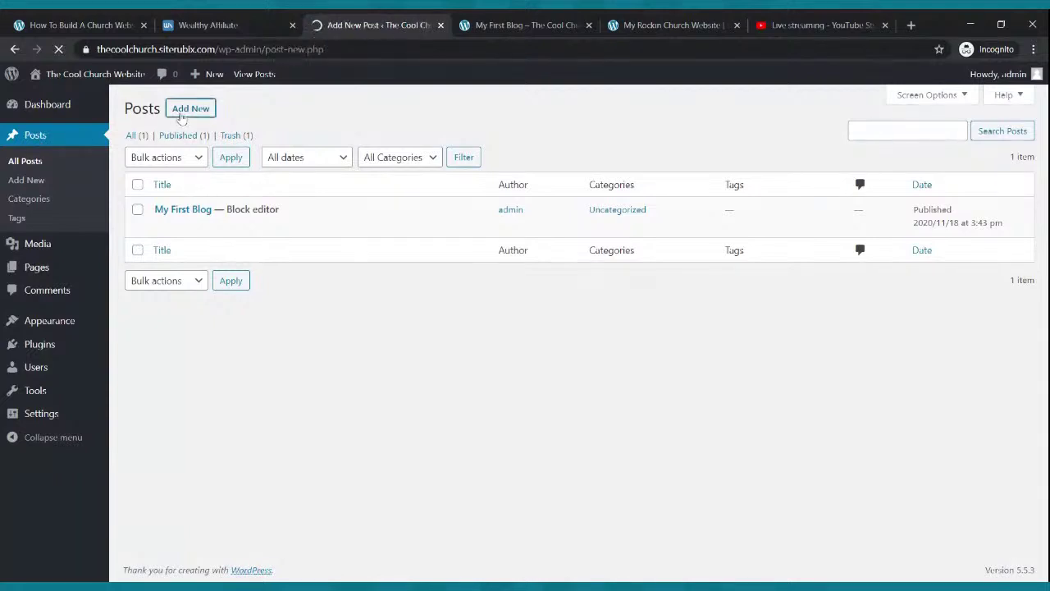
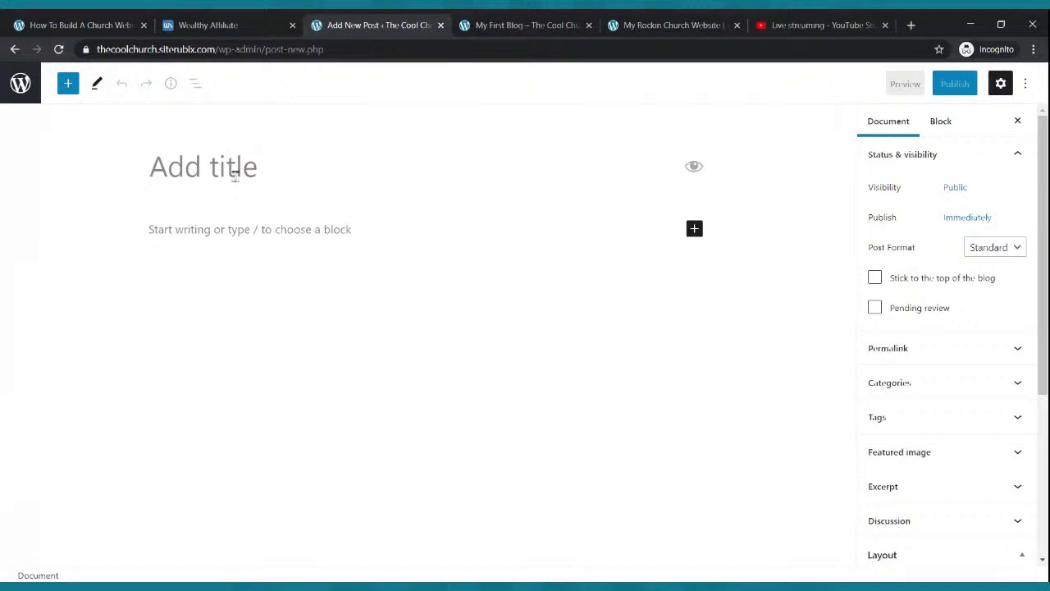
text(My Second Blog)
Step: Fill the body of the second post with four paragraphs of the copied greeting text
click(252, 224)
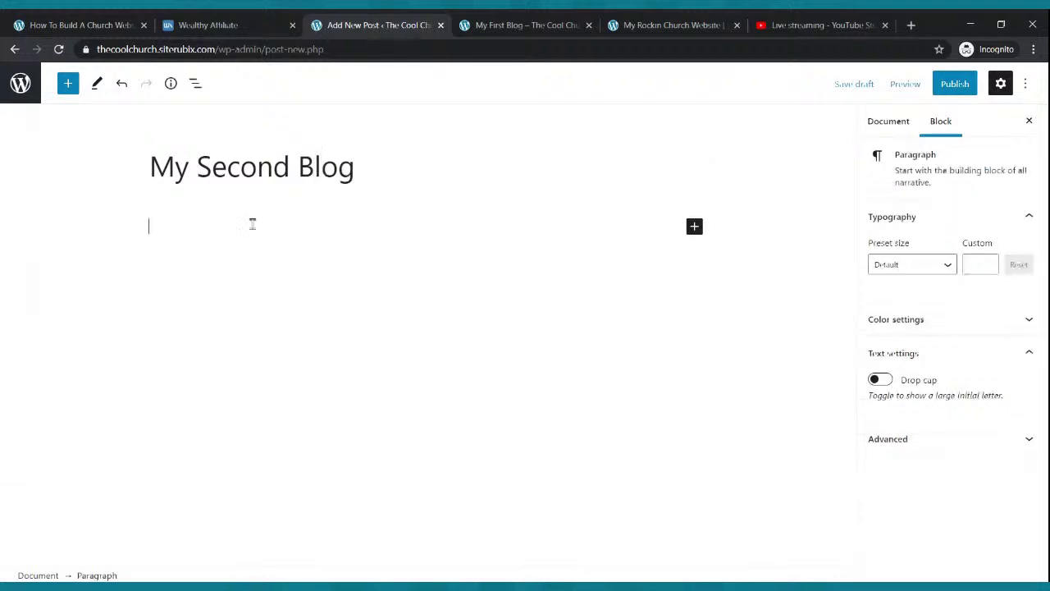
key(ctrl+v)
key(ctrl+v)
key(ctrl+v)
key(ctrl+v)
key(ctrl+v)
key(ctrl+v)
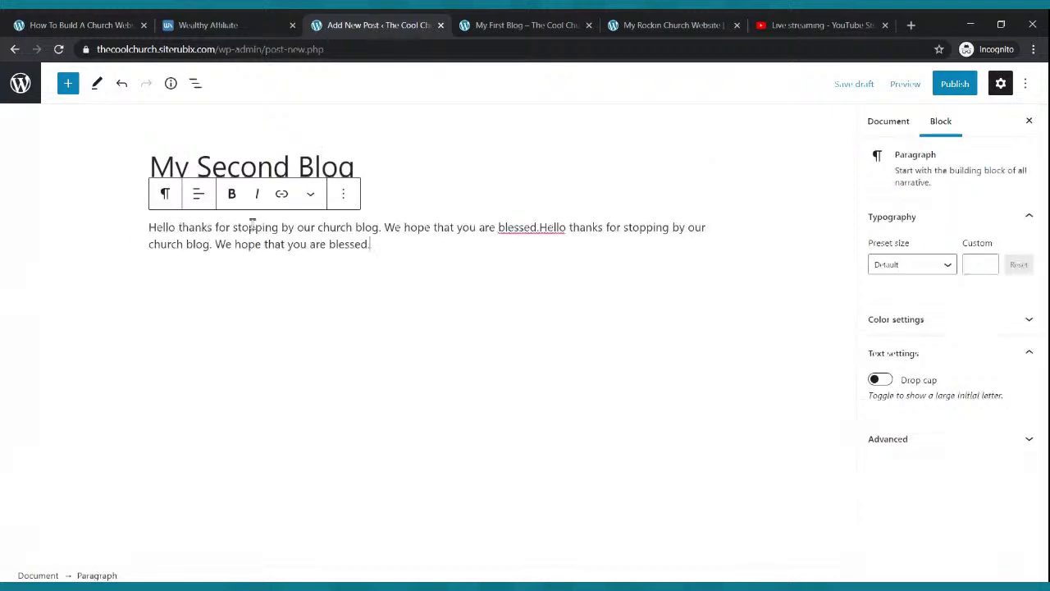
key(Return)
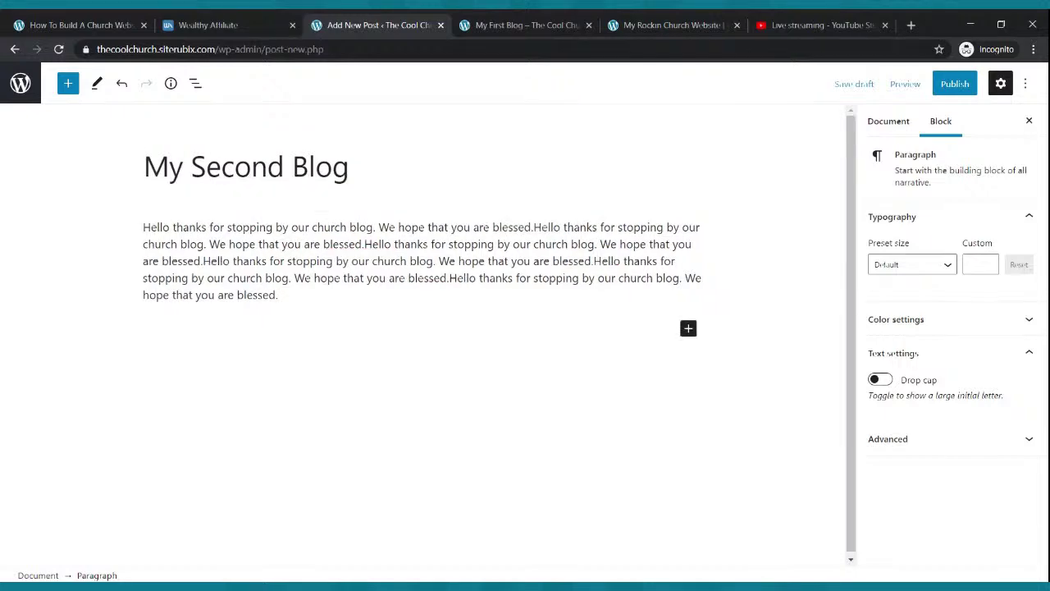
key(ctrl+v)
key(ctrl+v)
key(ctrl+v)
key(ctrl+v)
key(ctrl+v)
key(ctrl+v)
key(Return)
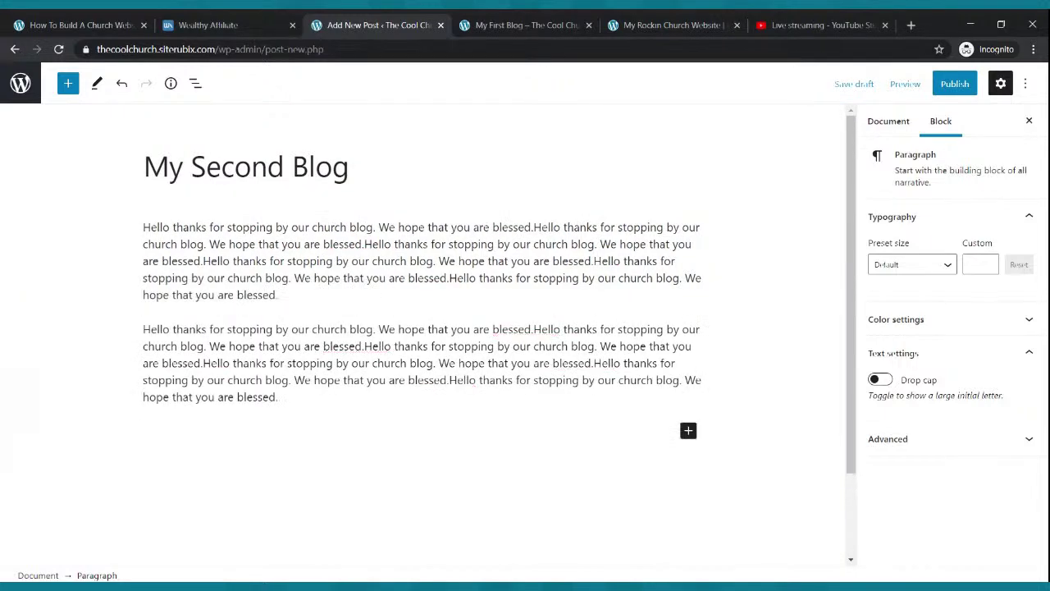
key(ctrl+v)
key(ctrl+v)
key(ctrl+v)
key(ctrl+v)
key(ctrl+v)
key(Return)
key(ctrl+v)
key(ctrl+v)
key(ctrl+v)
key(ctrl+v)
key(ctrl+v)
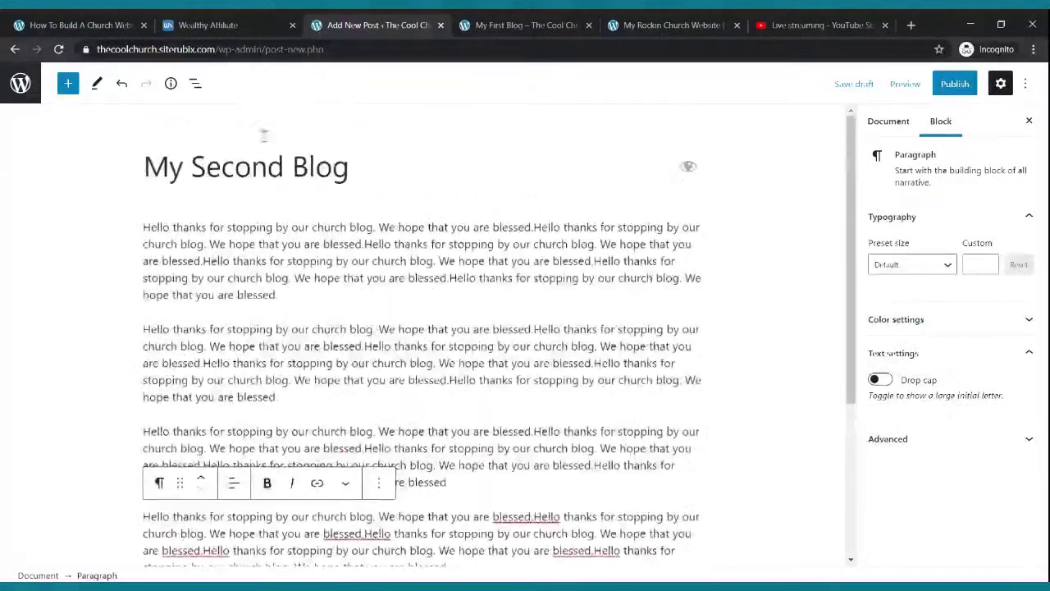
Step: Replace the post's title with "Praise From The Mission Field"
click(326, 165)
key(BackSpace)
key(BackSpace)
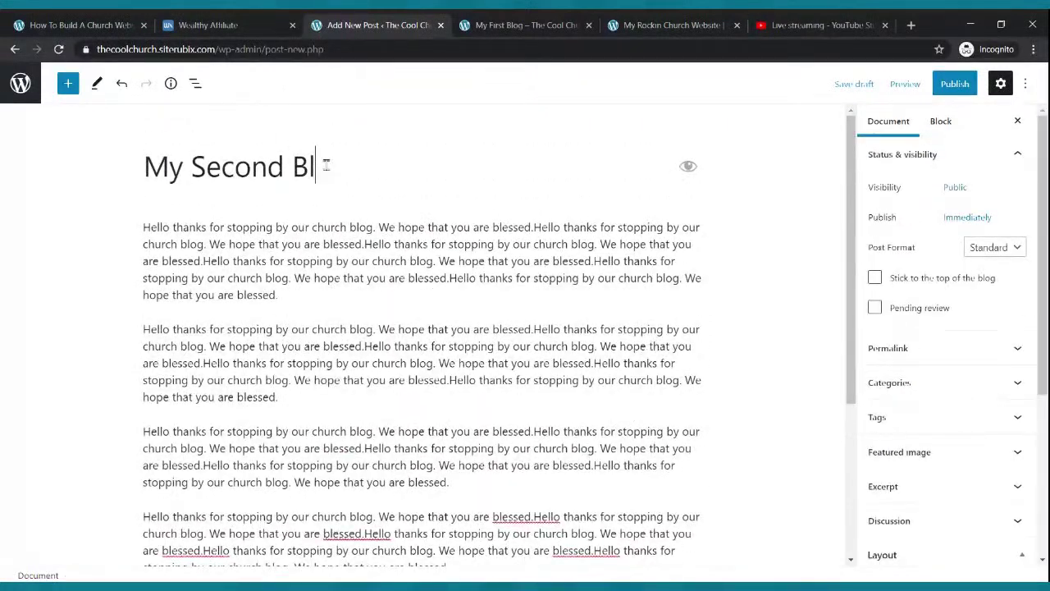
key(BackSpace)
key(BackSpace)
key(BackSpace)
key(BackSpace)
key(BackSpace)
key(BackSpace)
key(BackSpace)
key(BackSpace)
key(BackSpace)
key(BackSpace)
key(BackSpace)
key(BackSpace)
text(Praise From The Mission Field)
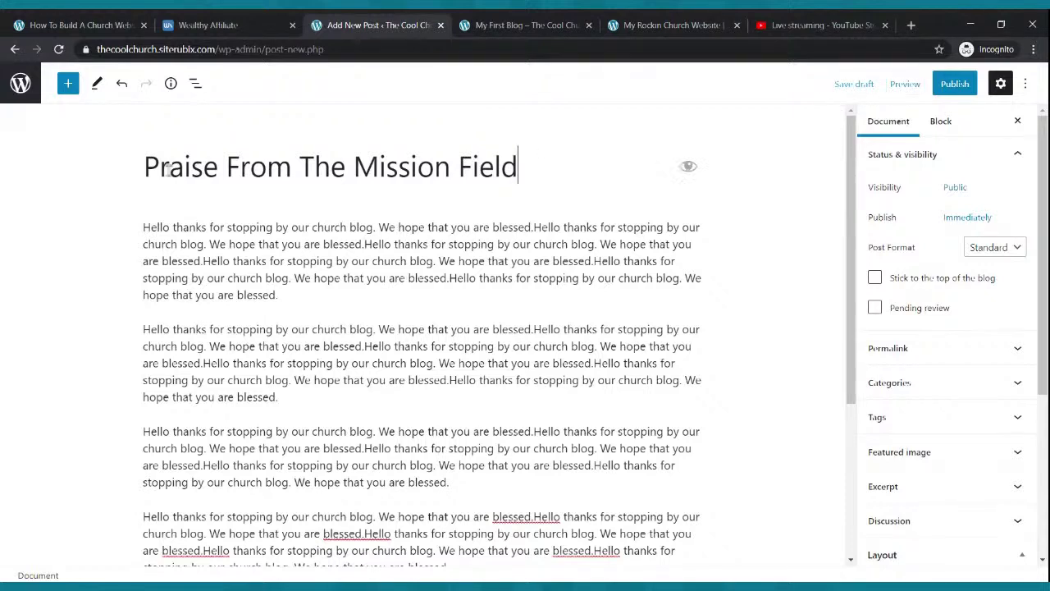
Step: Insert "Report" after "Praise" in the post's title and publish the post
click(221, 167)
text(REp)
key(BackSpace)
key(BackSpace)
text(eport)
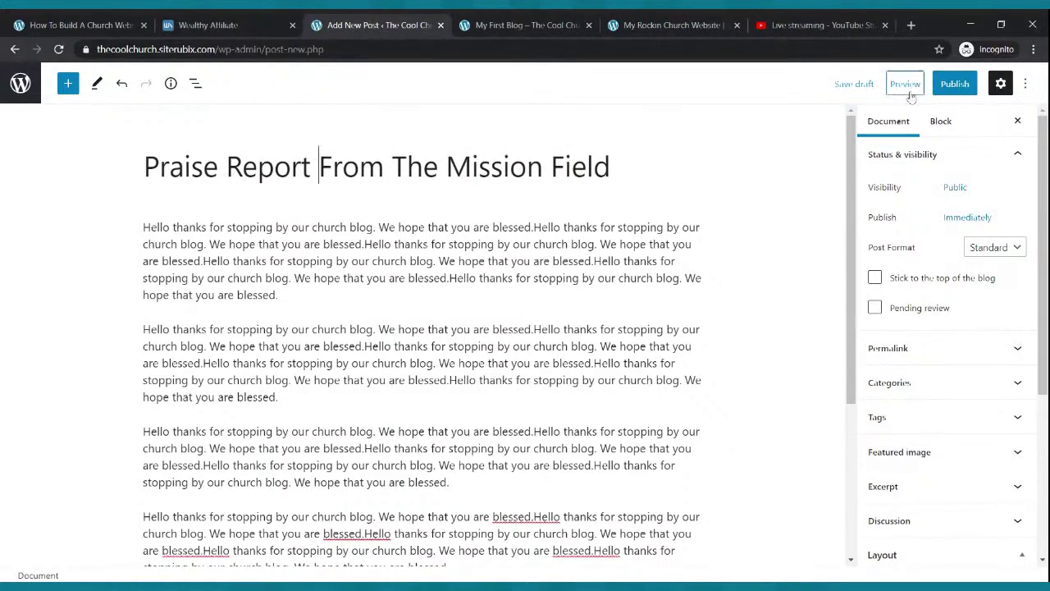
click(954, 83)
click(918, 85)
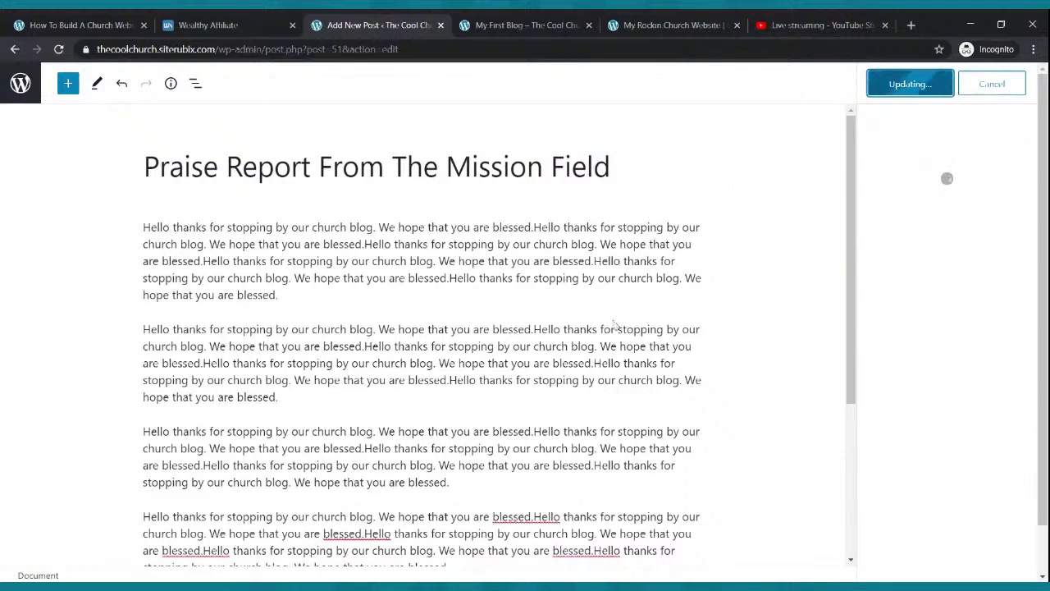
Step: Refresh the live site, view its Blog page and open the full "Praise Report From The Mission Field" post
click(491, 29)
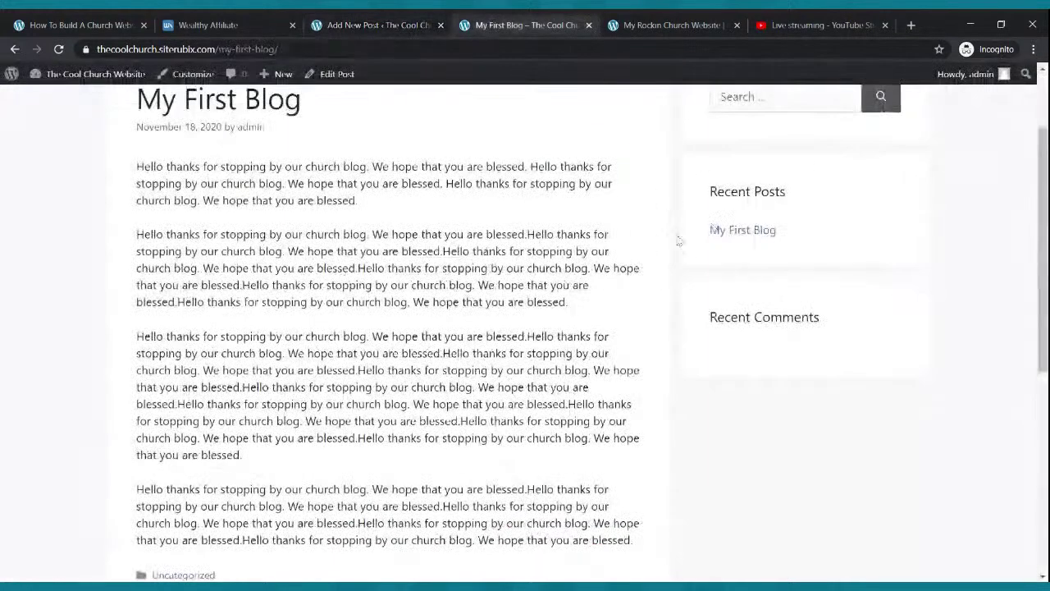
key(F5)
click(650, 120)
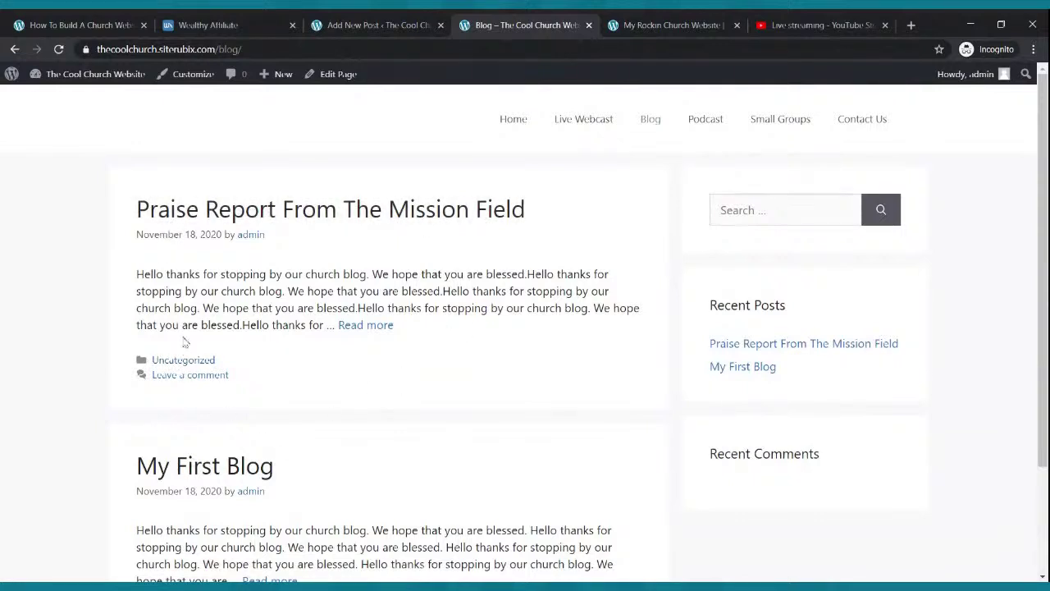
click(390, 332)
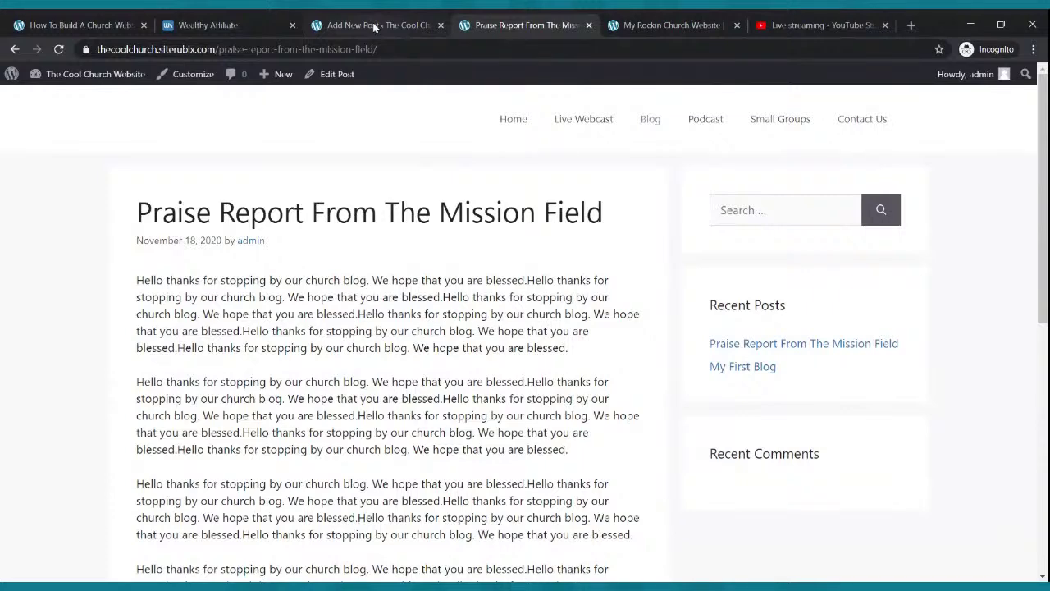
Step: Leave the post editor for the admin area and open the Podcast page from the pages list in the block editor
click(378, 25)
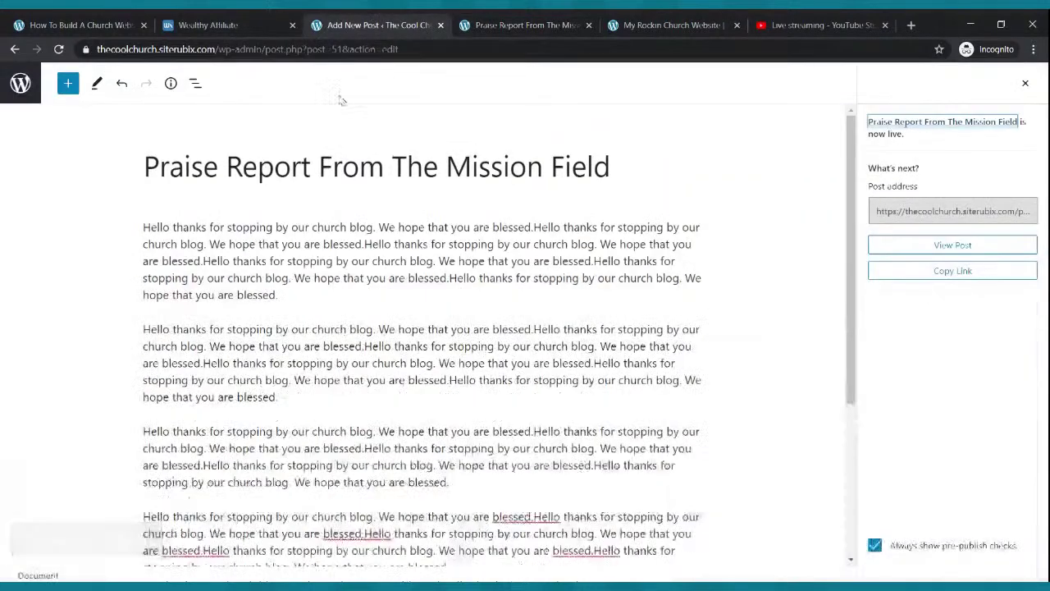
click(19, 82)
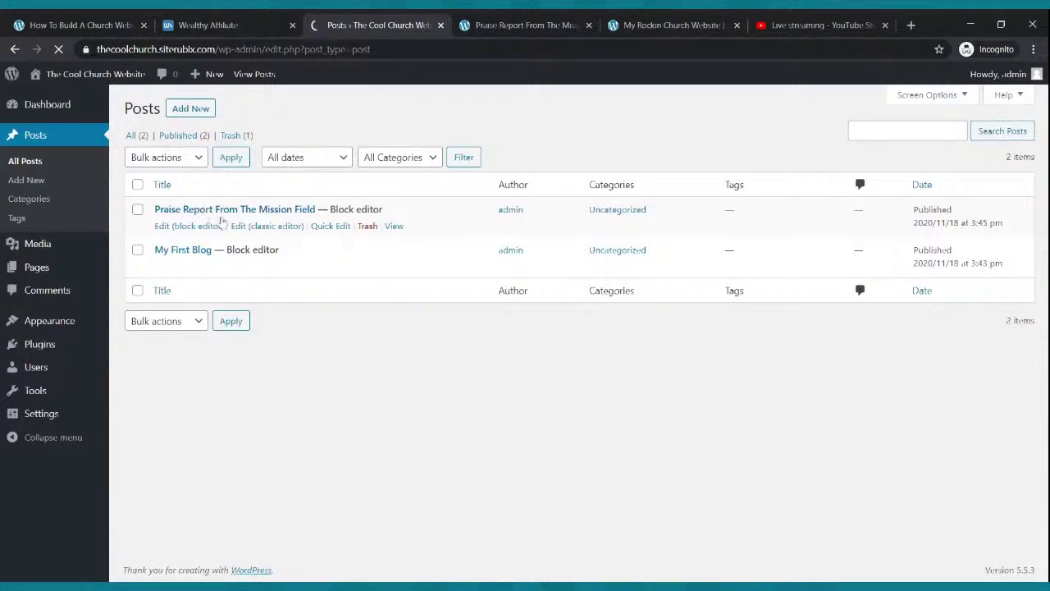
mouse_move(76, 117)
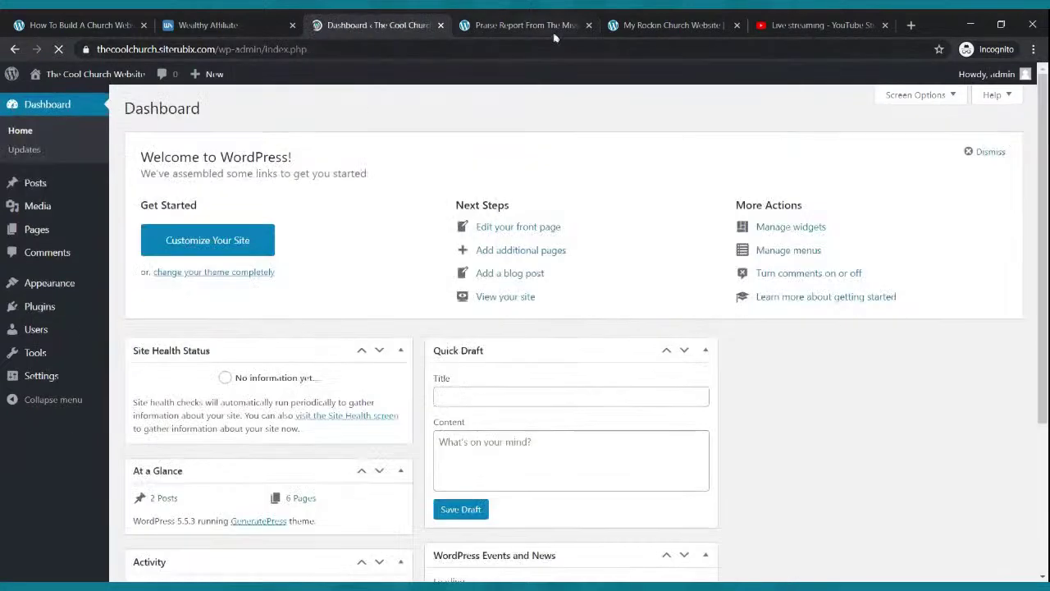
click(525, 24)
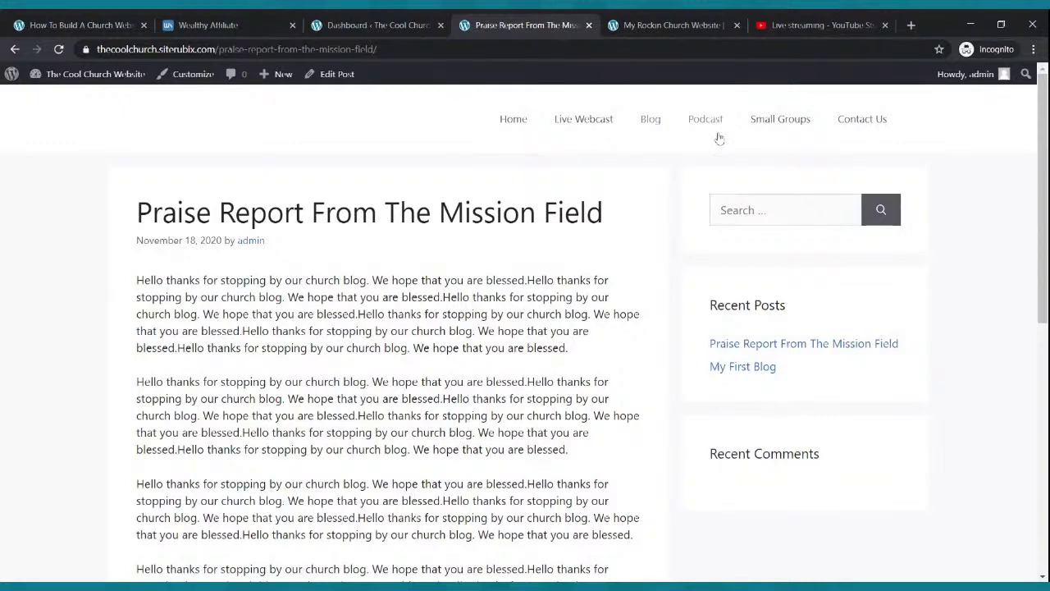
click(391, 26)
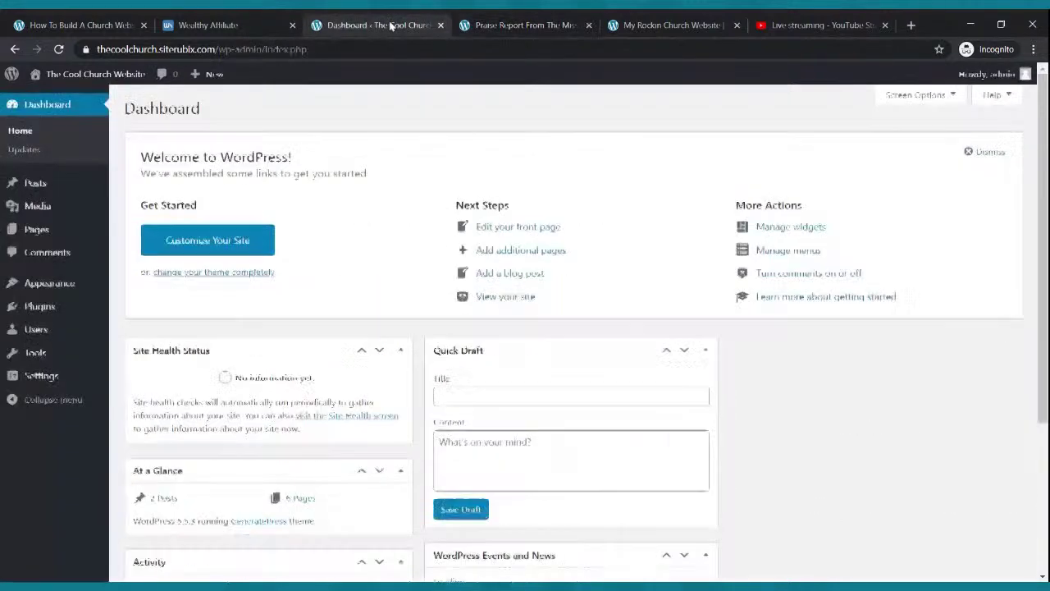
click(27, 232)
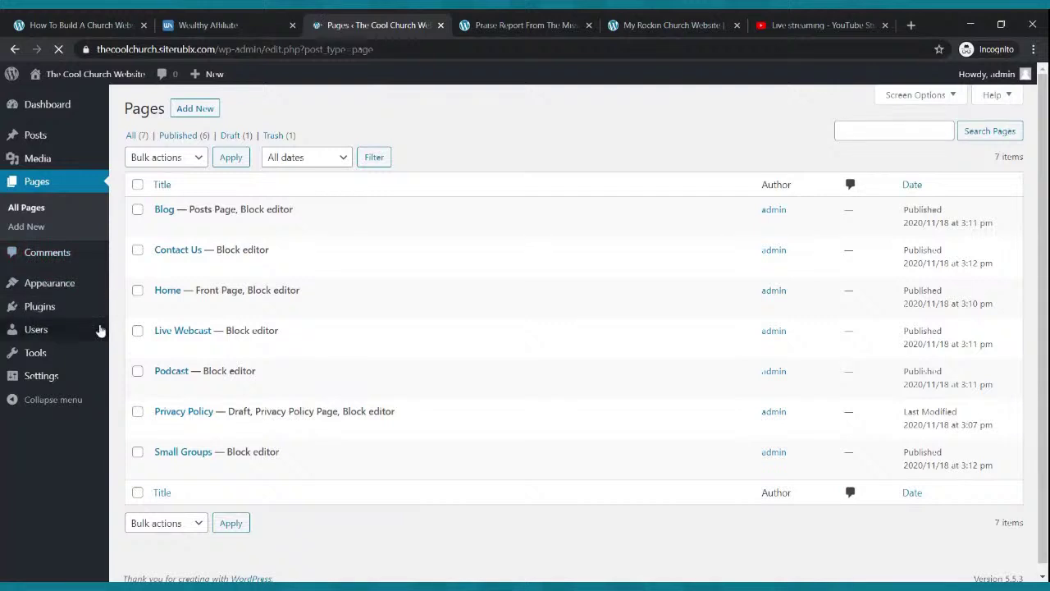
click(175, 391)
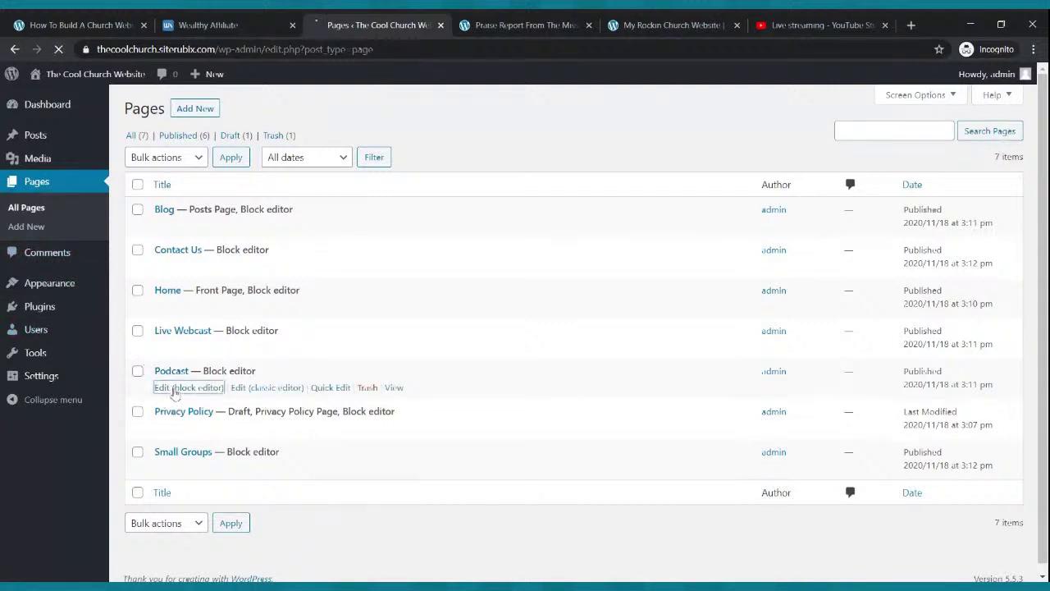